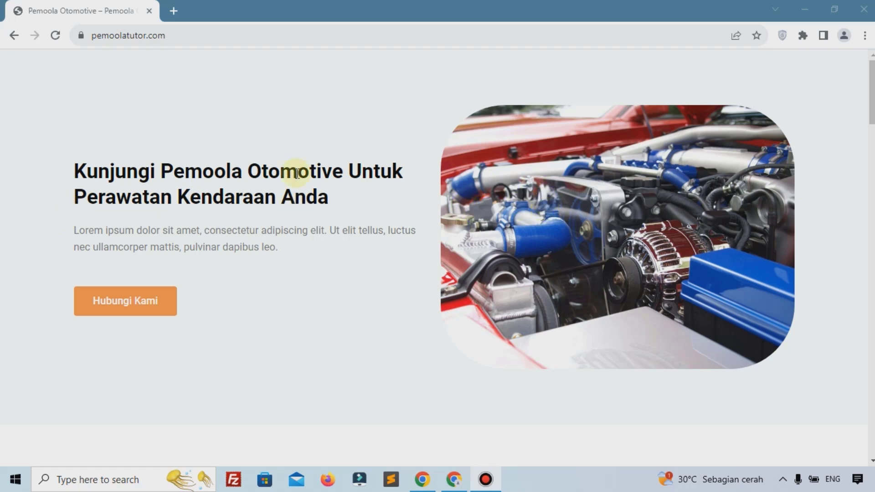
# Scroll down through the Pemoola Otomotive homepage on pemoolatutor.com and back up slightly
pyautogui.scroll(-4, 358, 170)
pyautogui.scroll(-4, 360, 170)
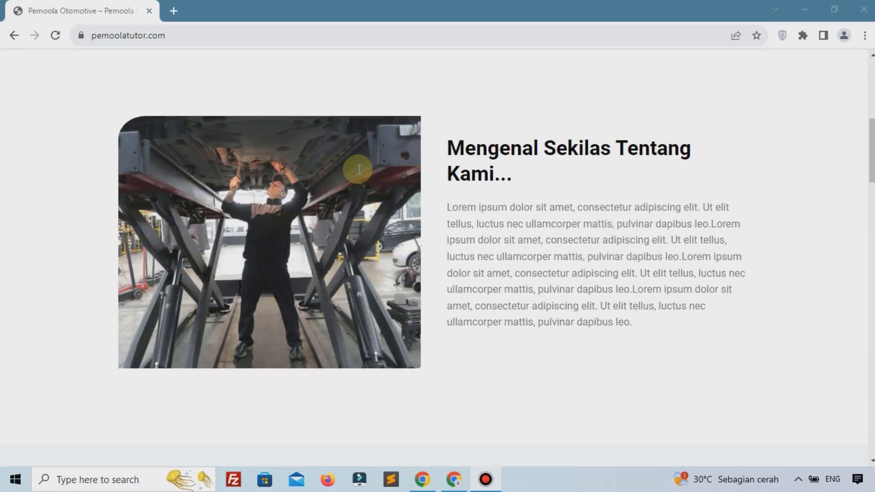
pyautogui.scroll(-5, 353, 176)
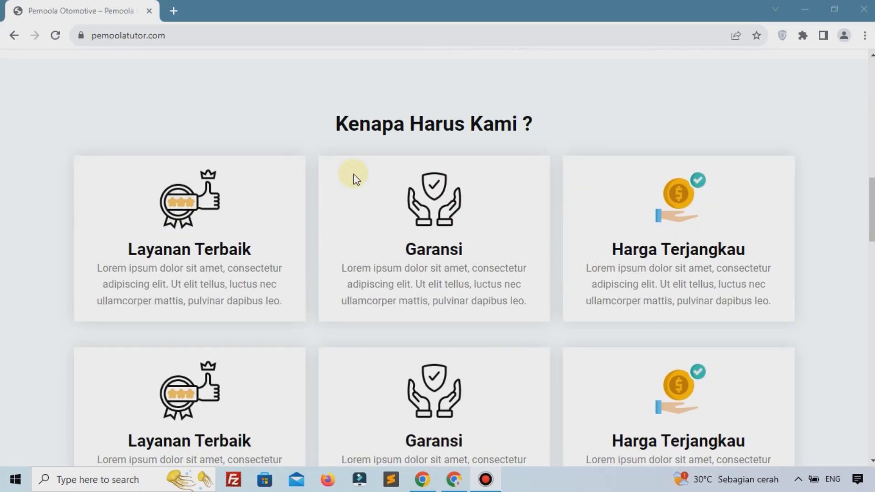
pyautogui.scroll(-8, 356, 178)
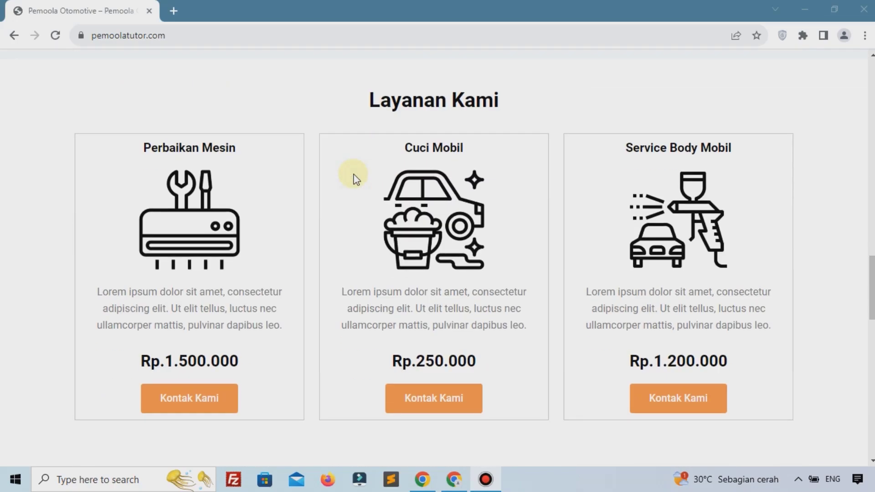
pyautogui.scroll(-15, 356, 178)
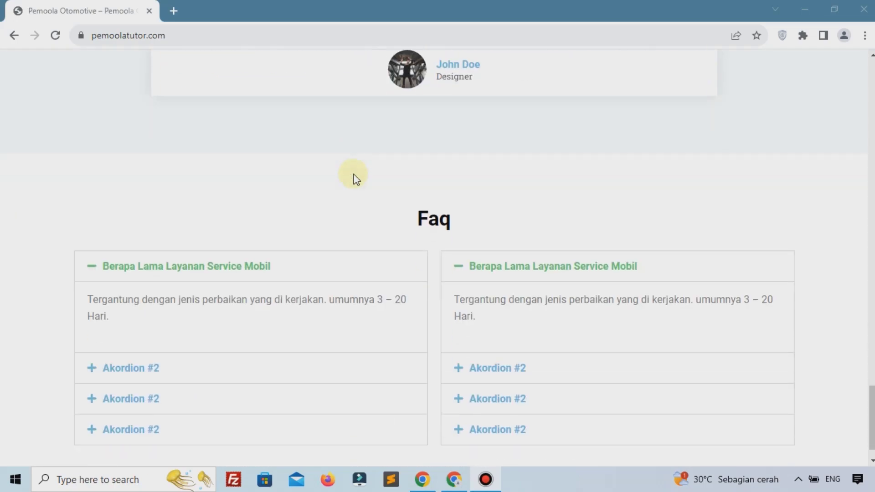
pyautogui.scroll(-1, 357, 179)
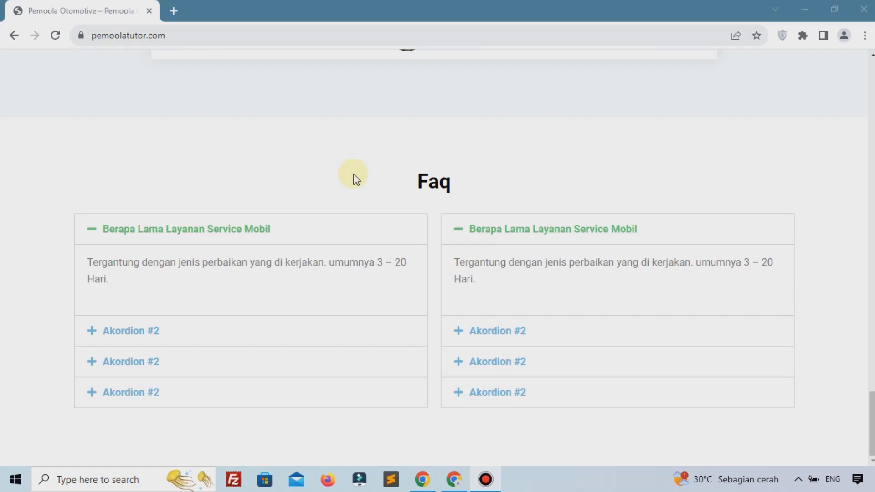
pyautogui.scroll(20, 357, 178)
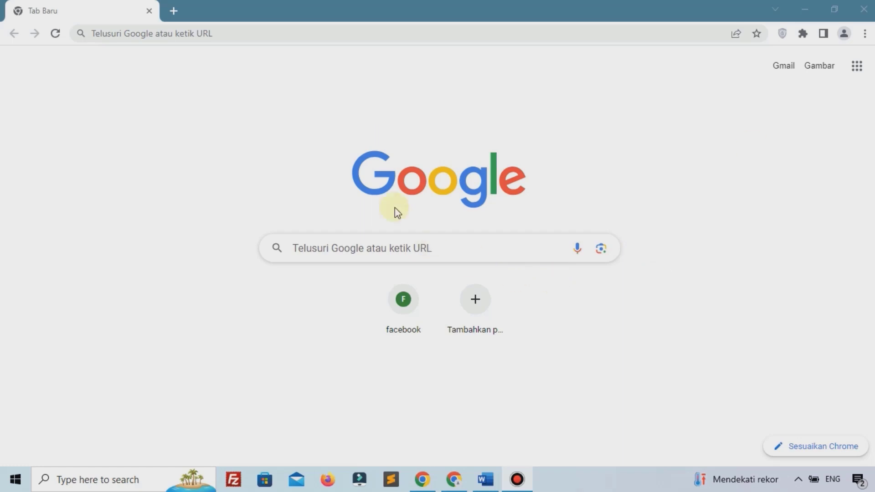
# Go to pemoola.com/hostingniagahoster to load the Niagahoster homepage
pyautogui.click(340, 35)
pyautogui.write('pemool')
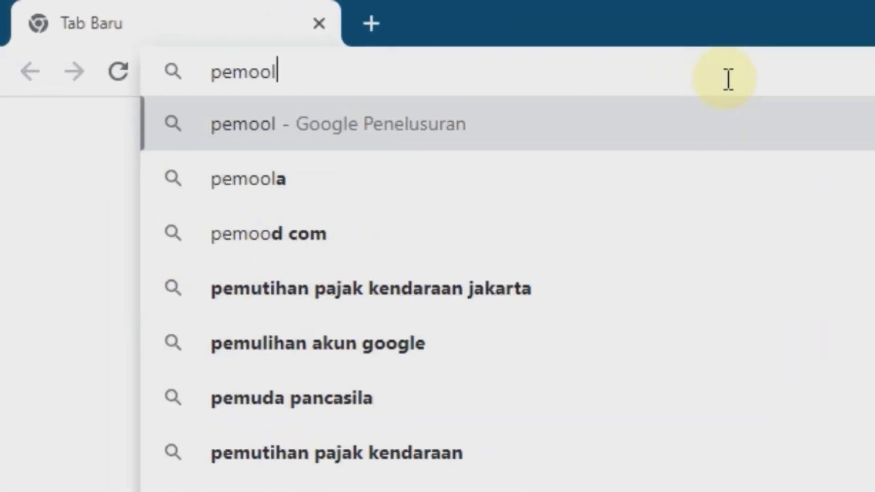
pyautogui.write('a.com')
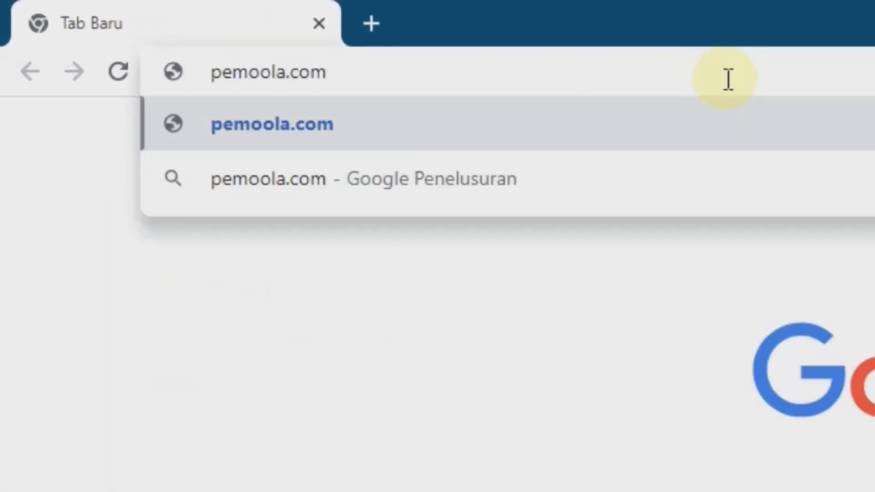
pyautogui.write('/host')
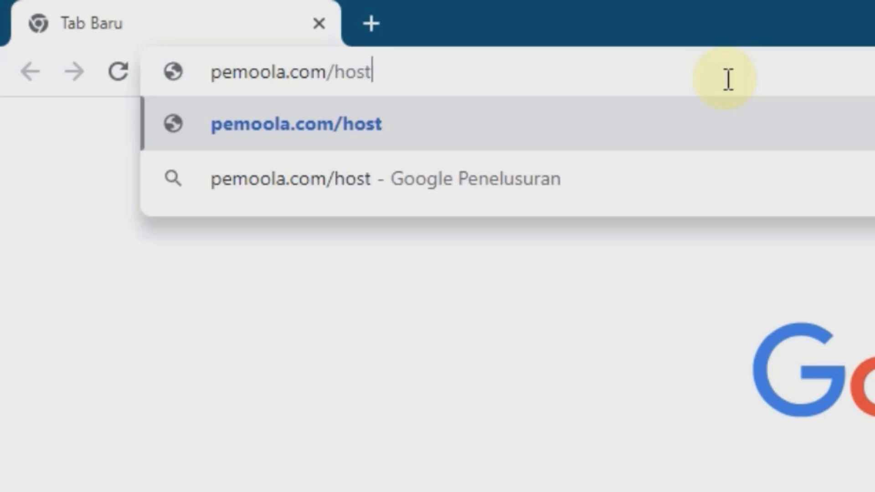
pyautogui.write('ingniagah')
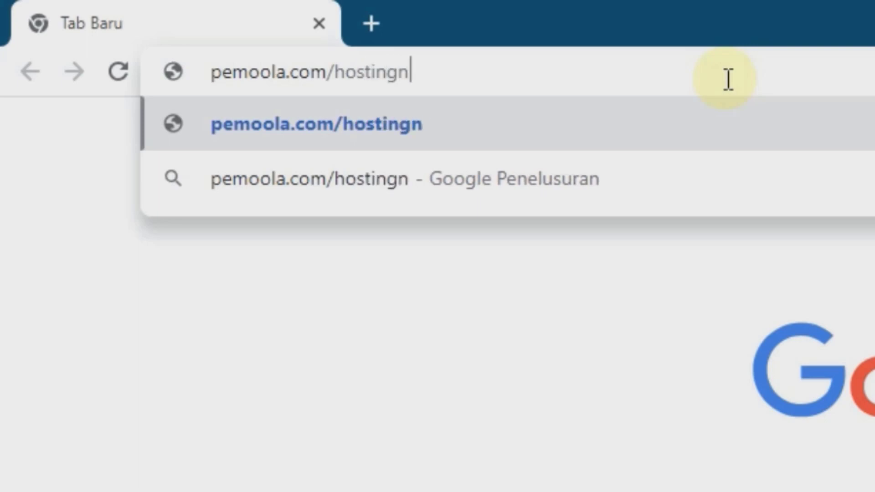
pyautogui.write('oster')
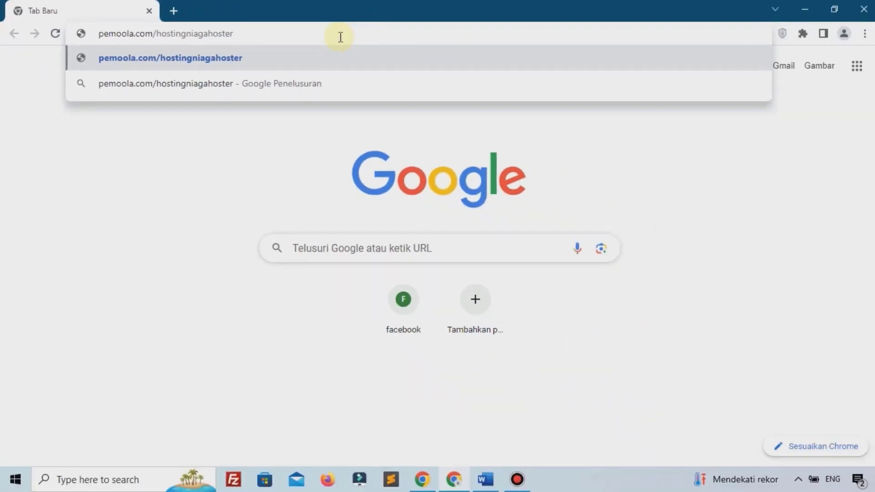
pyautogui.press('Return')
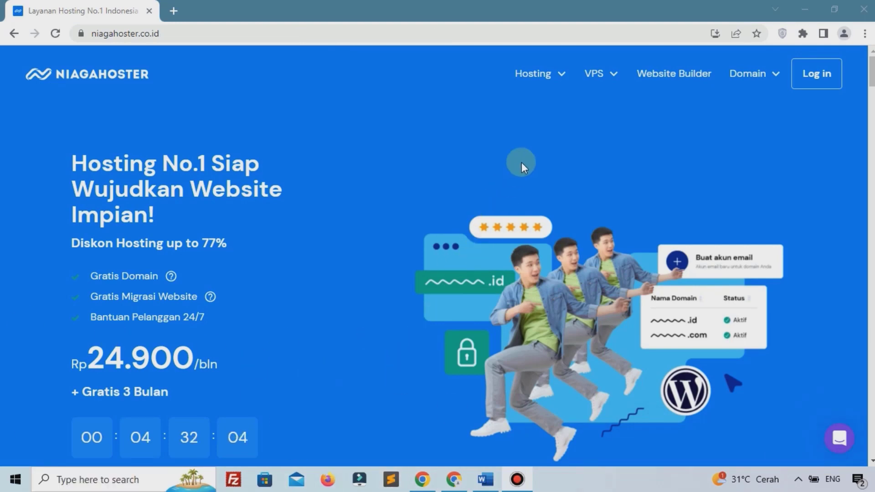
# Open Niagahoster's Web Hosting page and scroll to the Premium, Bisnis and Cloud Startup pricing cards
pyautogui.click(550, 75)
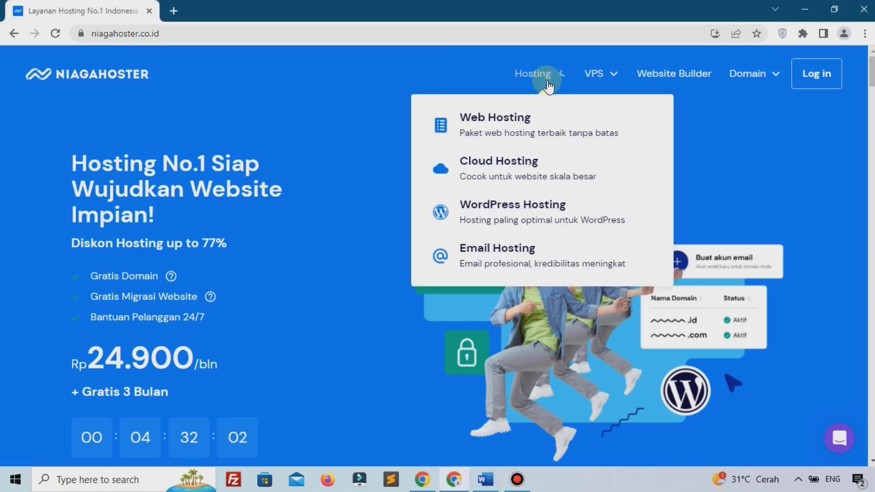
pyautogui.click(486, 124)
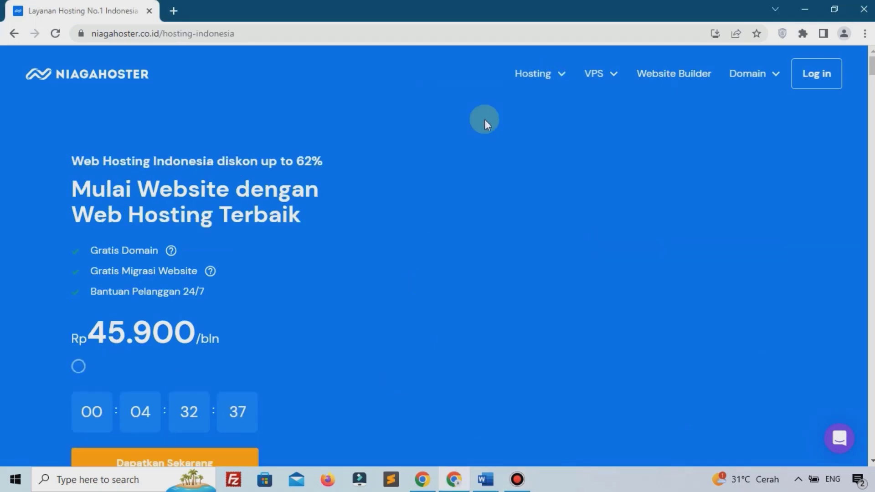
pyautogui.scroll(-10, 485, 119)
pyautogui.scroll(3, 485, 121)
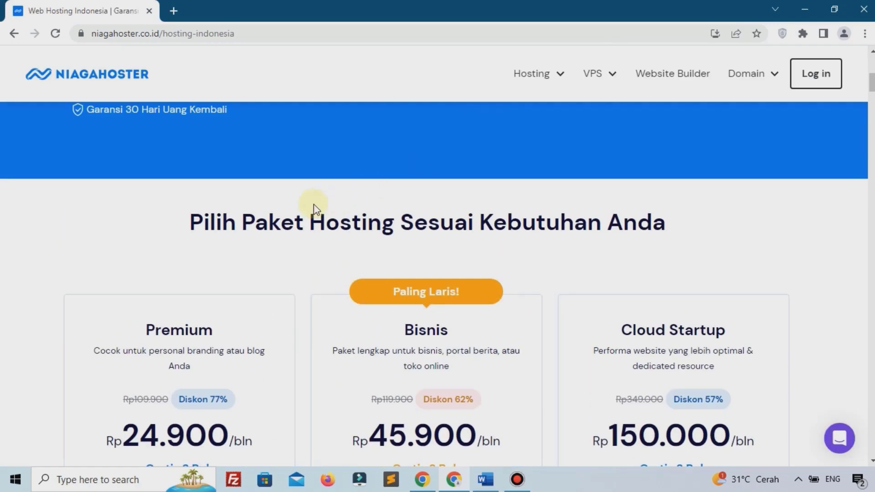
pyautogui.scroll(-2, 314, 205)
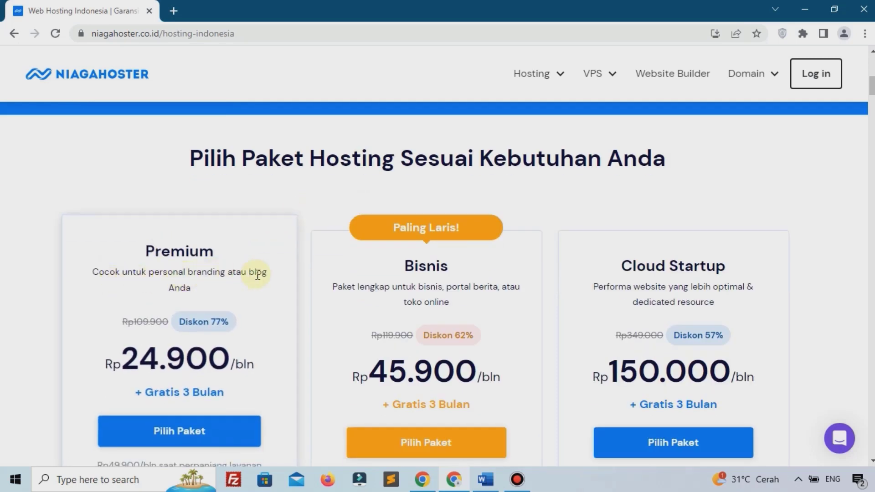
pyautogui.scroll(2, 479, 332)
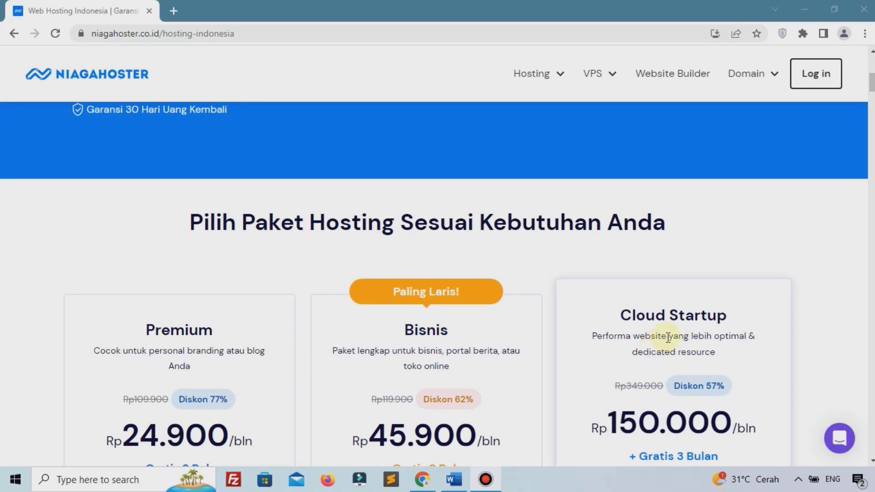
pyautogui.scroll(-2, 666, 329)
pyautogui.scroll(-6, 666, 329)
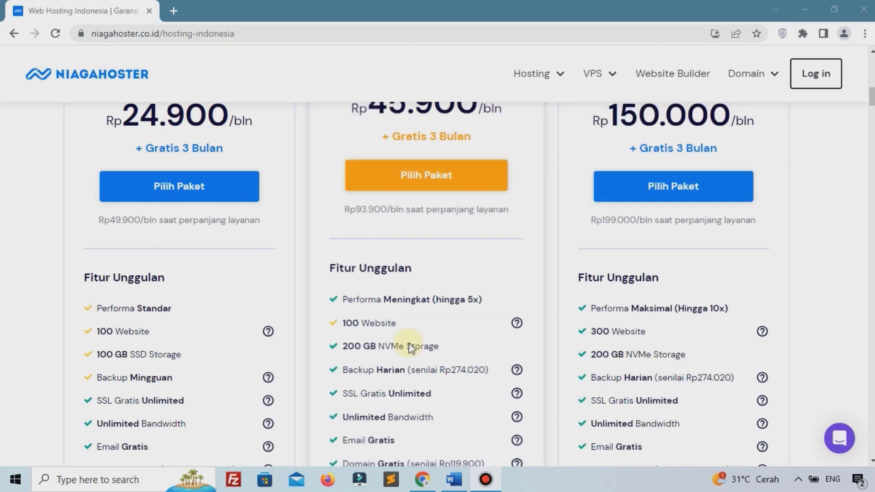
pyautogui.scroll(-2, 296, 360)
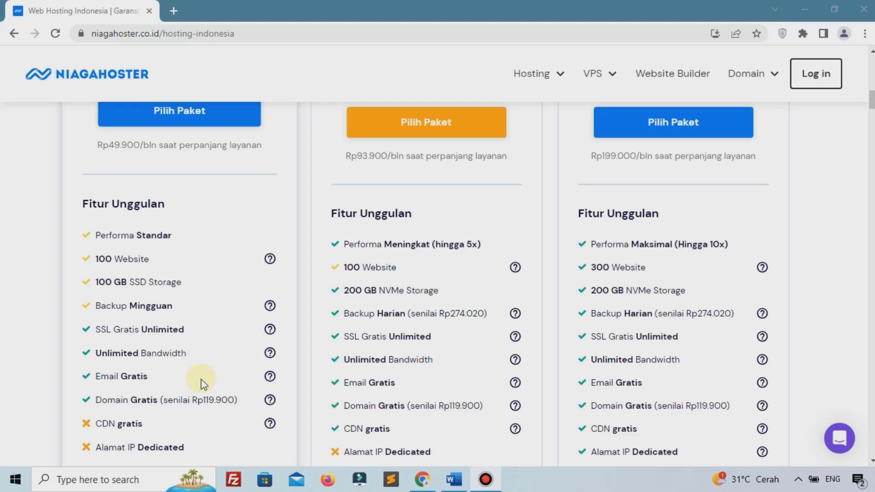
pyautogui.moveTo(272, 385)
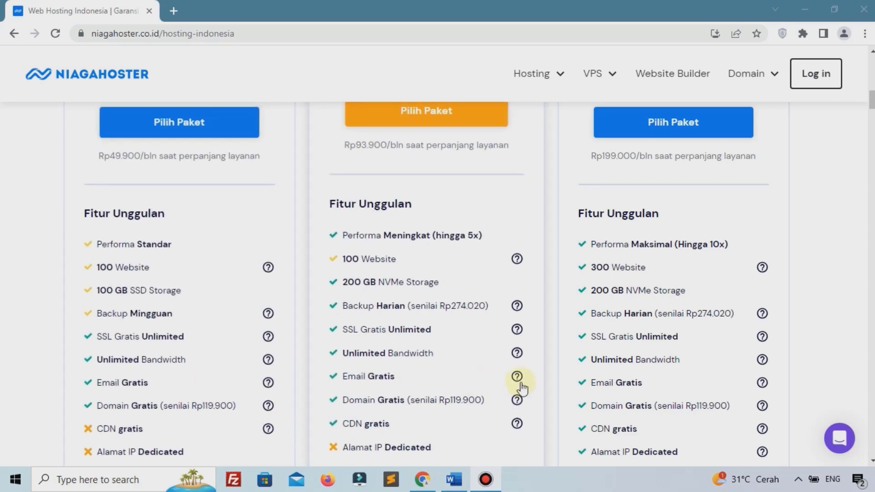
pyautogui.moveTo(520, 383)
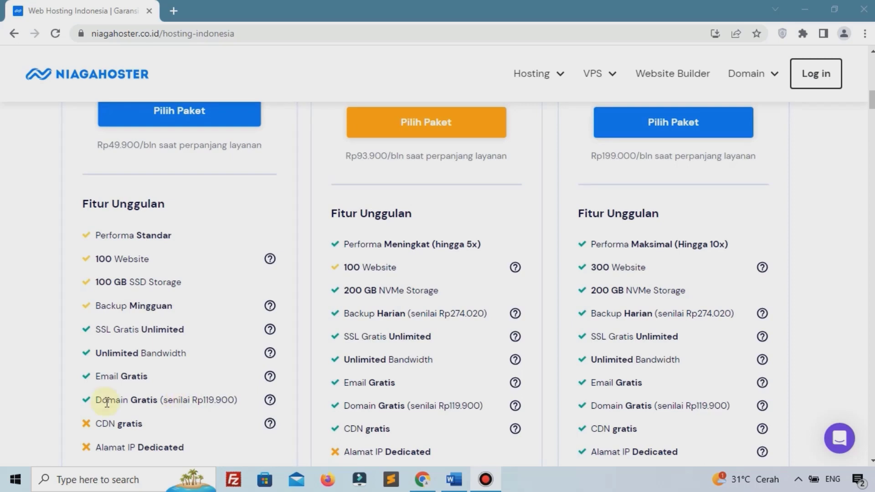
pyautogui.scroll(-4, 109, 401)
pyautogui.scroll(-10, 115, 341)
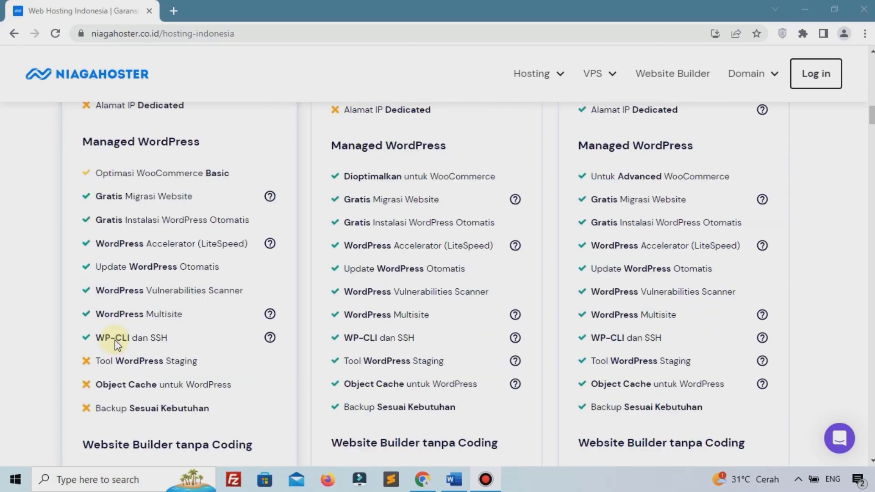
pyautogui.scroll(-7, 116, 345)
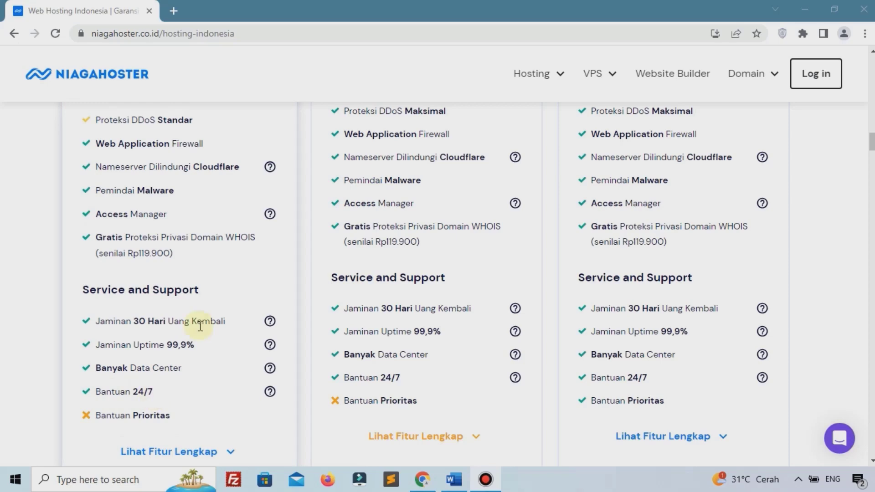
pyautogui.scroll(-1, 200, 327)
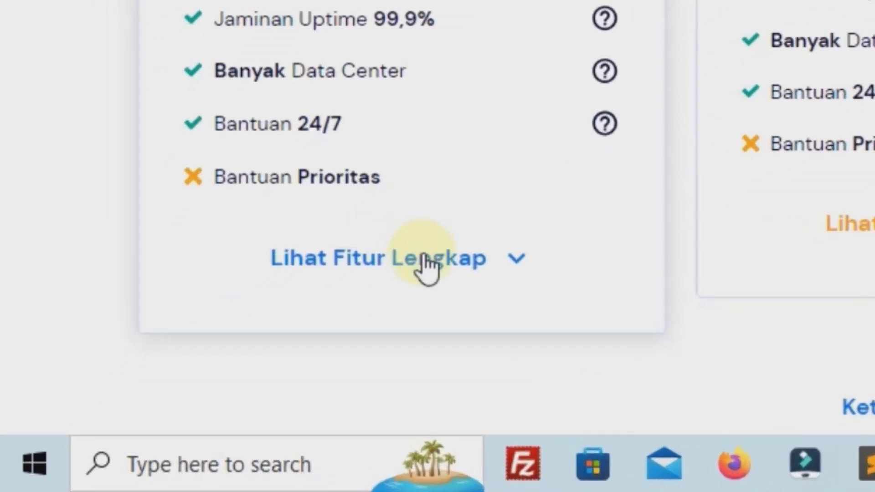
# Expand Lihat Fitur Lengkap to review the plans' Technical Details, then return to the pricing cards
pyautogui.click(424, 260)
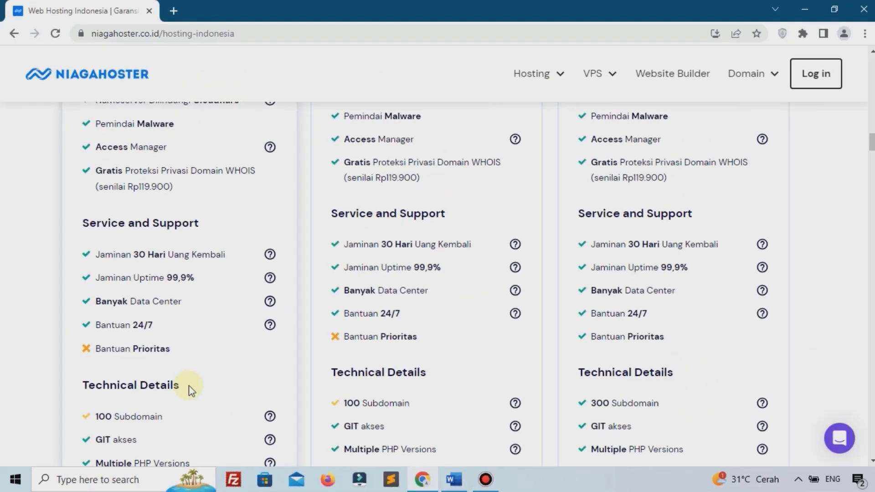
pyautogui.scroll(-1, 191, 390)
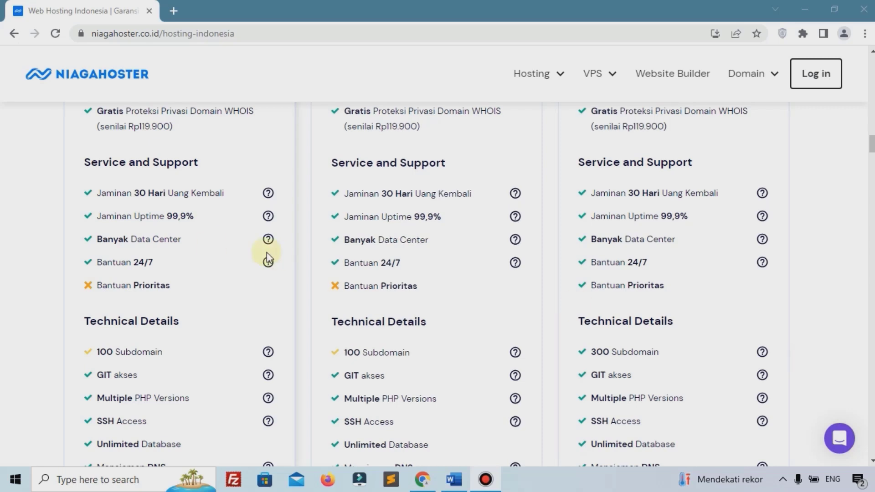
pyautogui.scroll(9, 212, 246)
pyautogui.scroll(15, 212, 245)
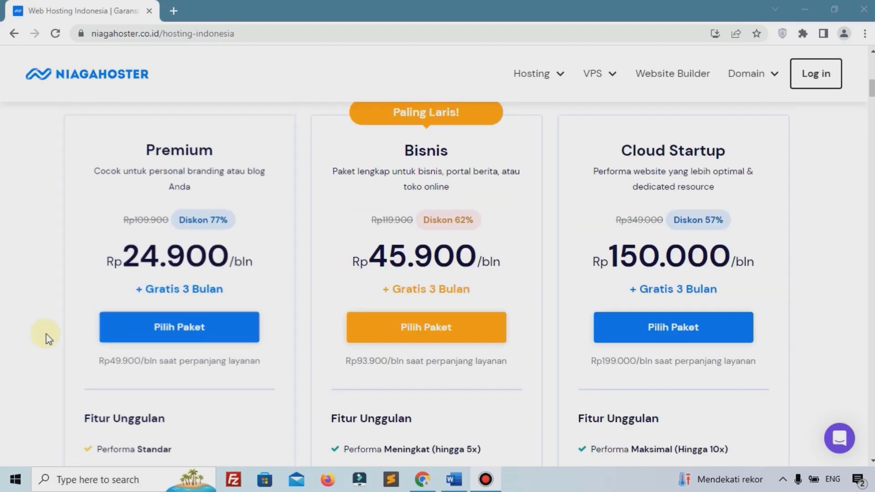
# Choose the Hosting Premium plan and scroll to its duration options
pyautogui.click(203, 325)
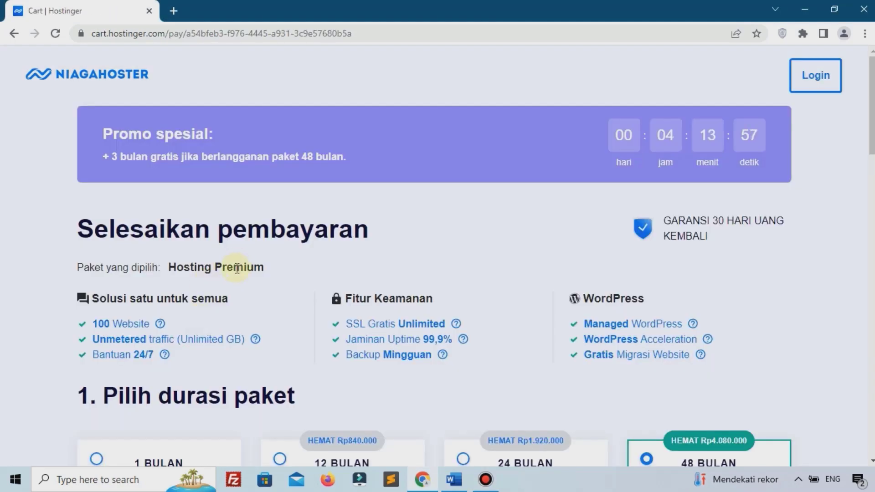
pyautogui.scroll(-2, 240, 268)
pyautogui.scroll(-2, 240, 269)
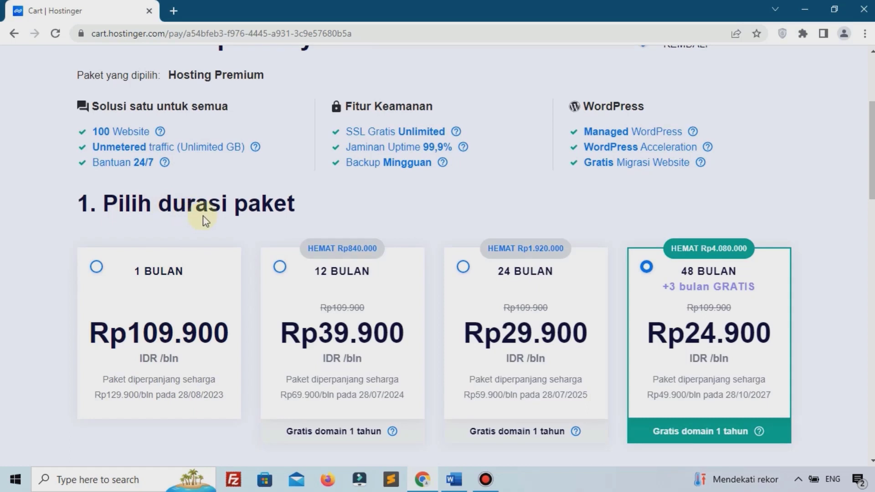
pyautogui.scroll(-2, 156, 264)
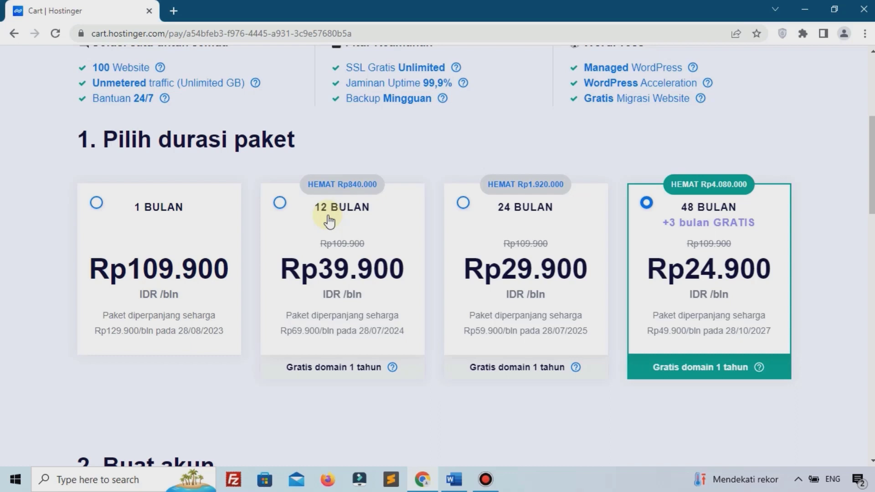
# Switch the order to the 12 BULAN duration (Rp478.800) and scroll to the account section
pyautogui.click(280, 203)
pyautogui.scroll(1, 456, 273)
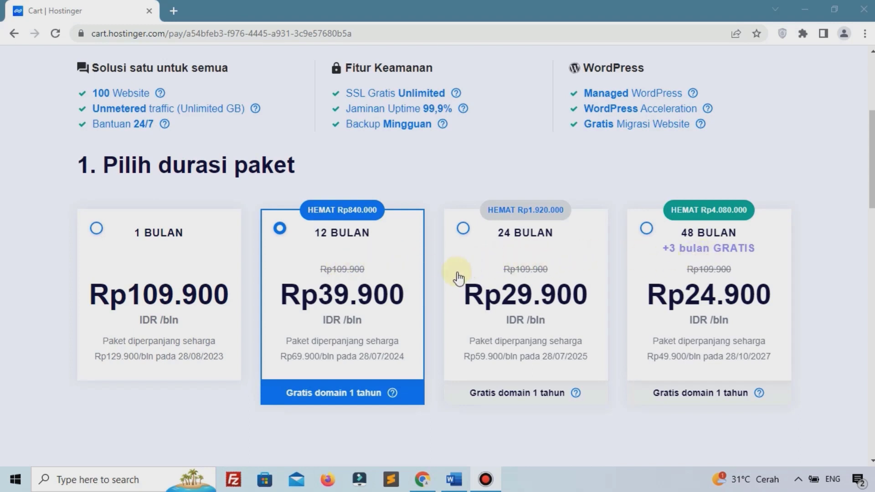
pyautogui.scroll(-2, 460, 273)
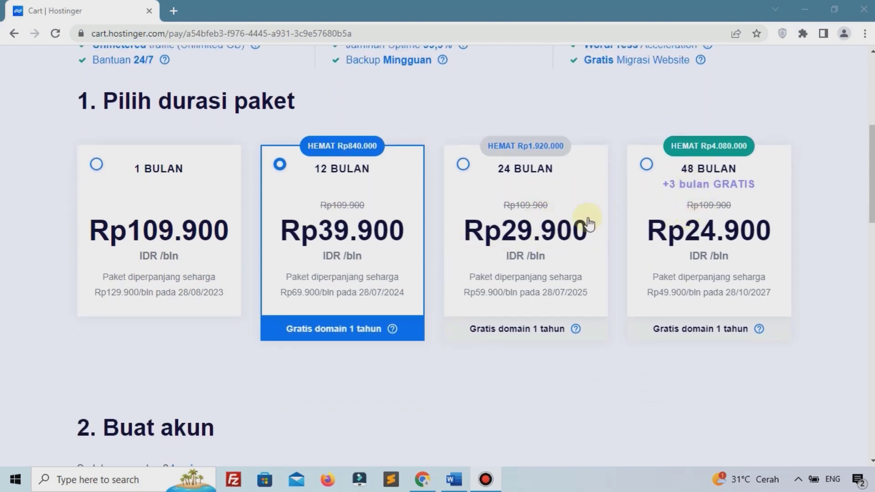
pyautogui.scroll(-1, 238, 292)
pyautogui.scroll(-5, 239, 292)
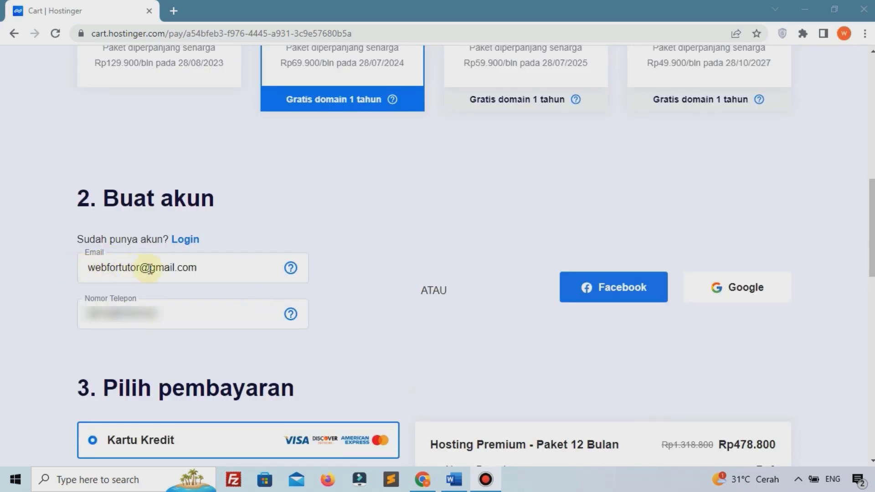
# Select BRI Virtual Account payment and apply the coupon code PEMOOLA
pyautogui.scroll(-3, 153, 269)
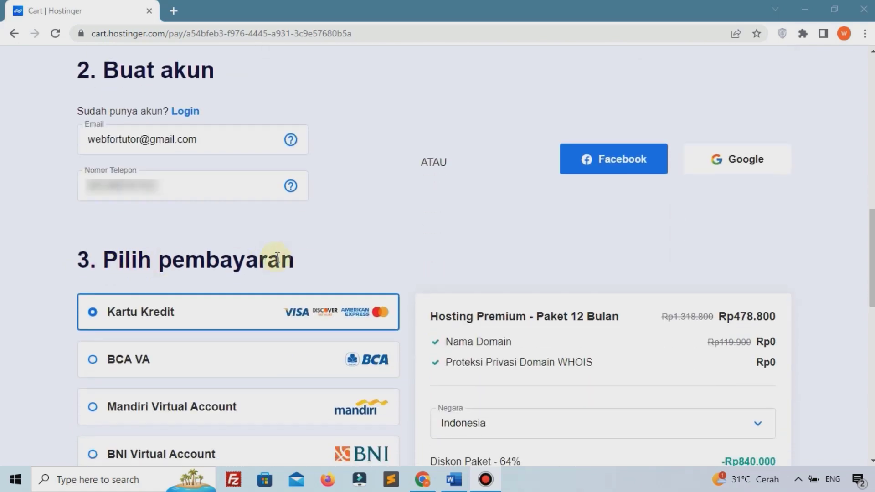
pyautogui.scroll(-5, 278, 259)
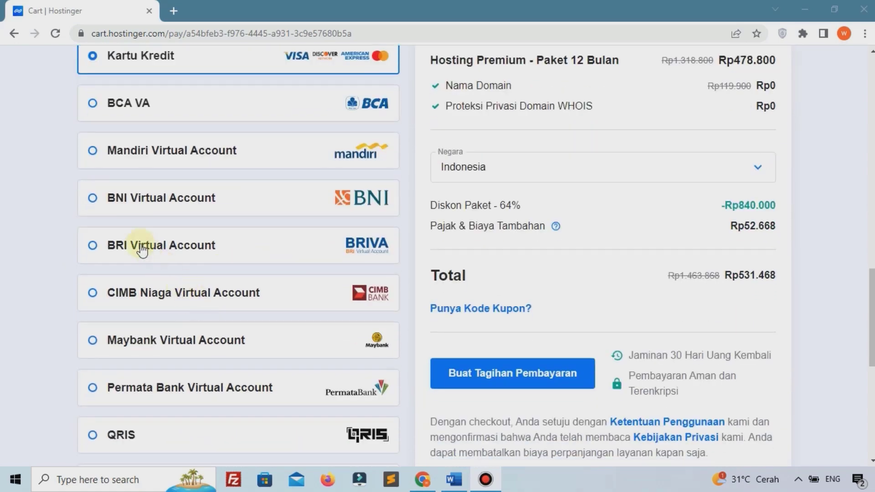
pyautogui.click(142, 249)
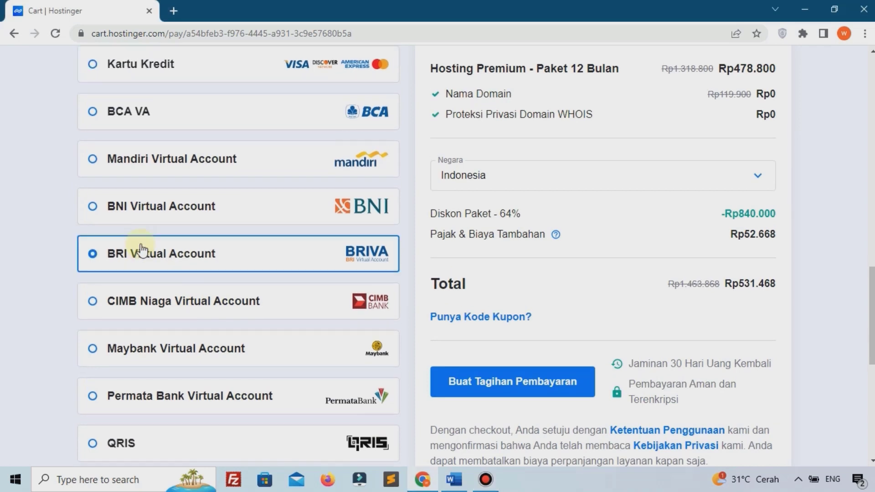
pyautogui.click(475, 318)
pyautogui.click(499, 349)
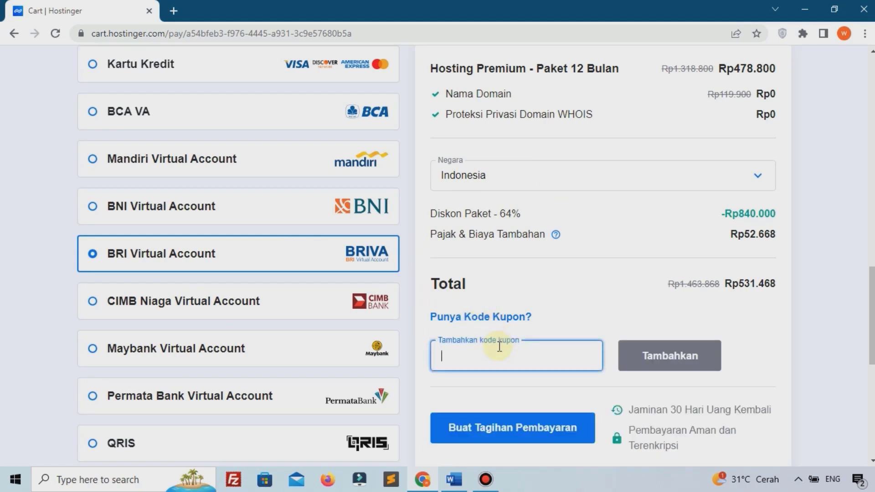
pyautogui.write('PEMOOLA')
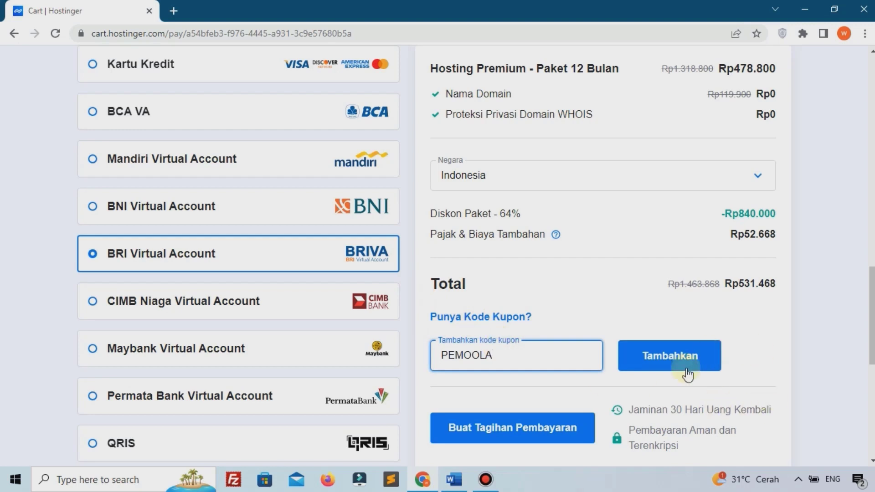
pyautogui.click(655, 350)
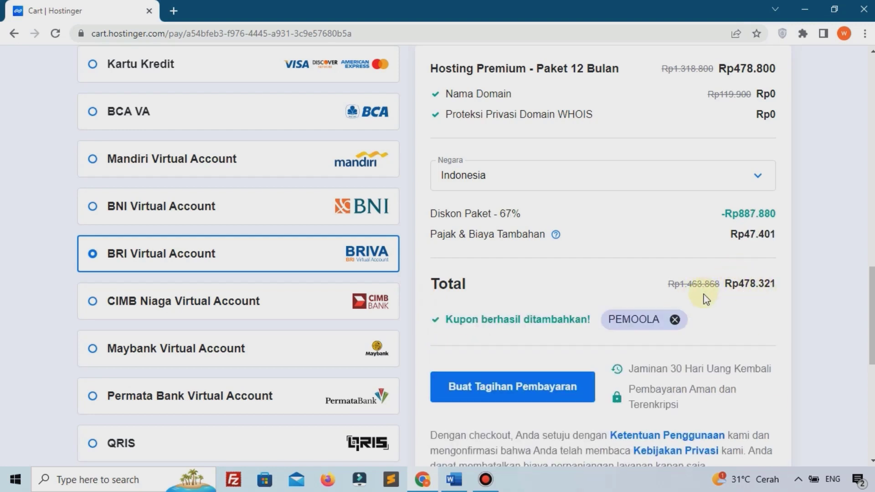
# Create and confirm the payment bill (Buat Tagihan Pembayaran) to reach the BRIVA page
pyautogui.scroll(-1, 524, 289)
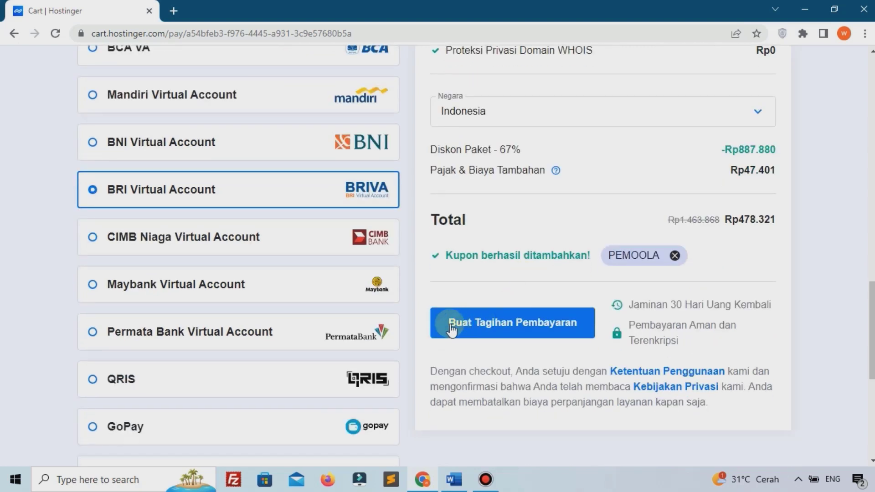
pyautogui.click(545, 323)
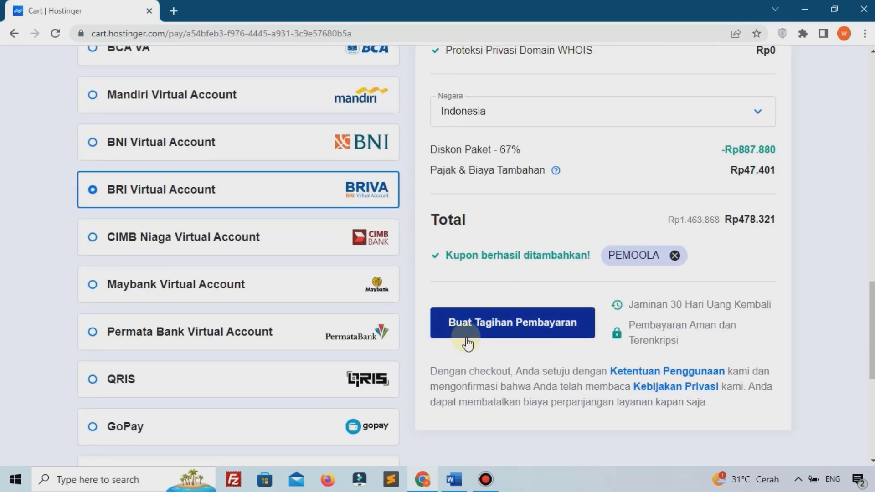
pyautogui.click(506, 325)
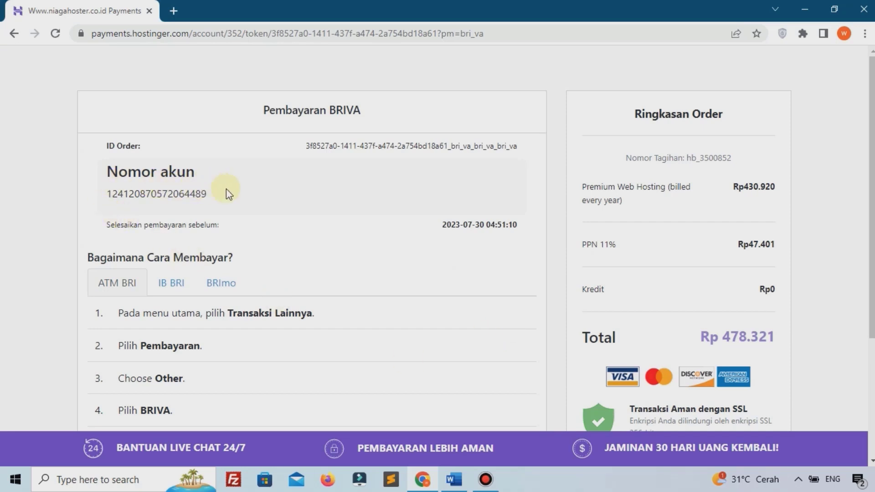
# Highlight the virtual account number and order total, opening the email inbox in another tab
pyautogui.moveTo(112, 194); pyautogui.dragTo(152, 191)
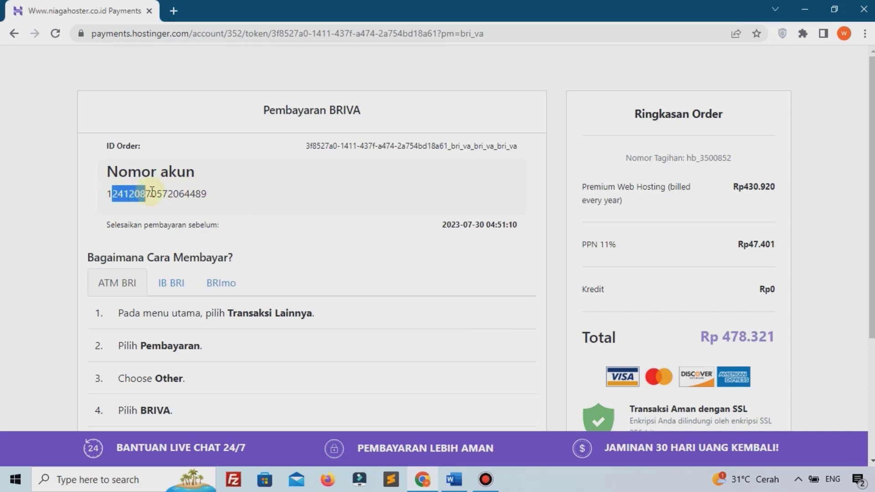
pyautogui.click(197, 193)
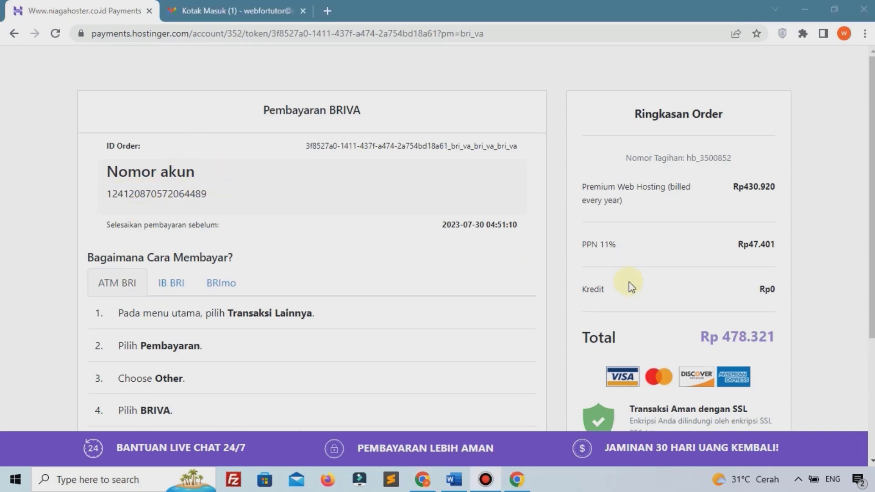
pyautogui.moveTo(701, 340); pyautogui.dragTo(766, 340)
pyautogui.click(743, 329)
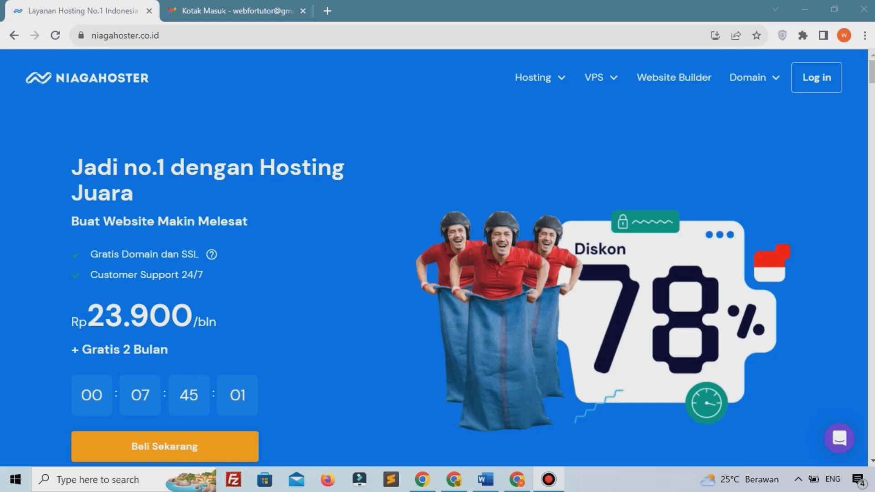
# Go through the Niagahoster login page to the 'Lupa Password?' reset page
pyautogui.click(820, 84)
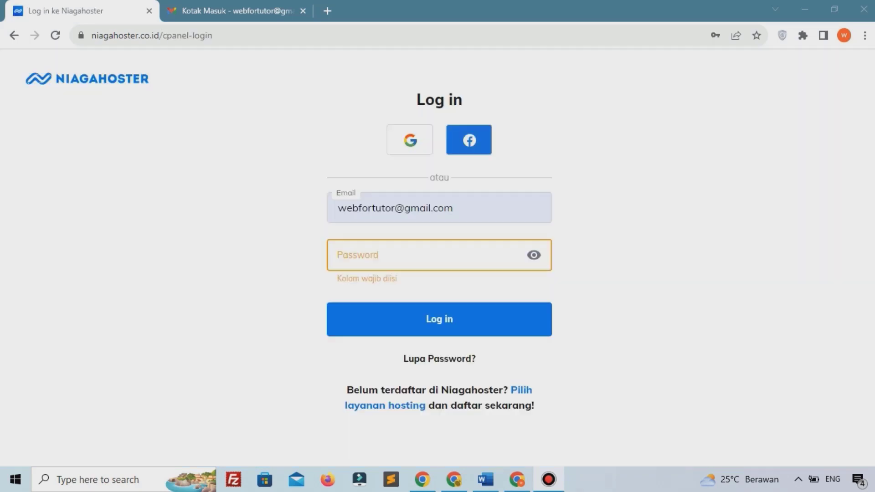
pyautogui.click(420, 362)
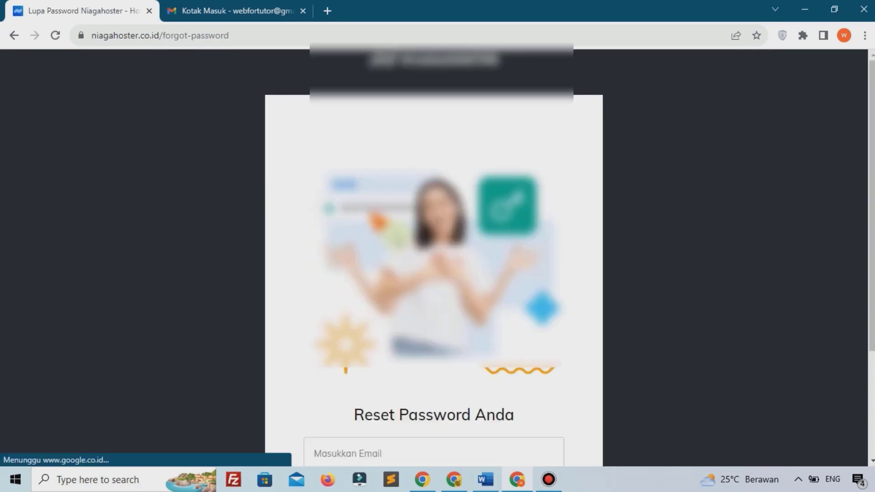
# Fill in the saved account e-mail and request the password reset link
pyautogui.scroll(-3, 400, 313)
pyautogui.click(350, 310)
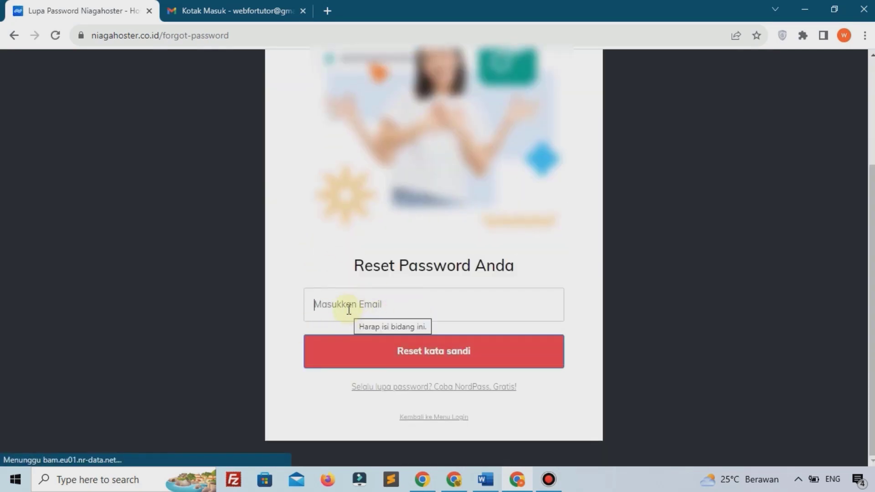
pyautogui.click(452, 325)
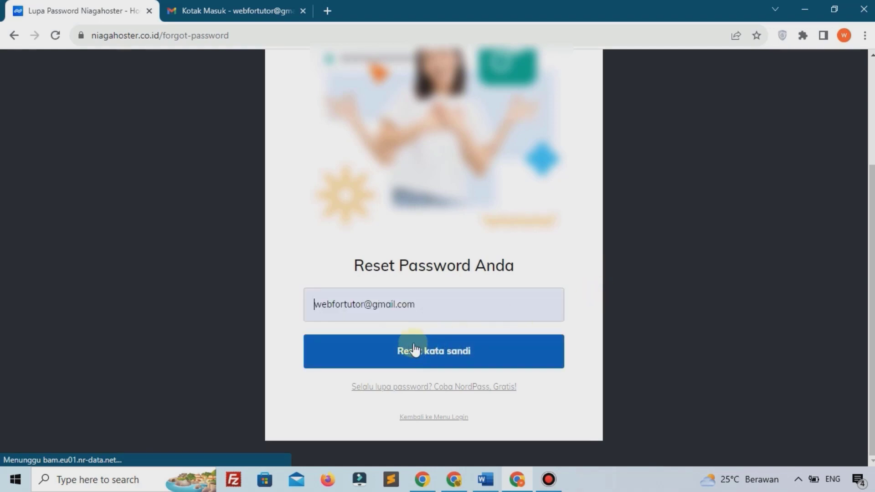
pyautogui.click(432, 348)
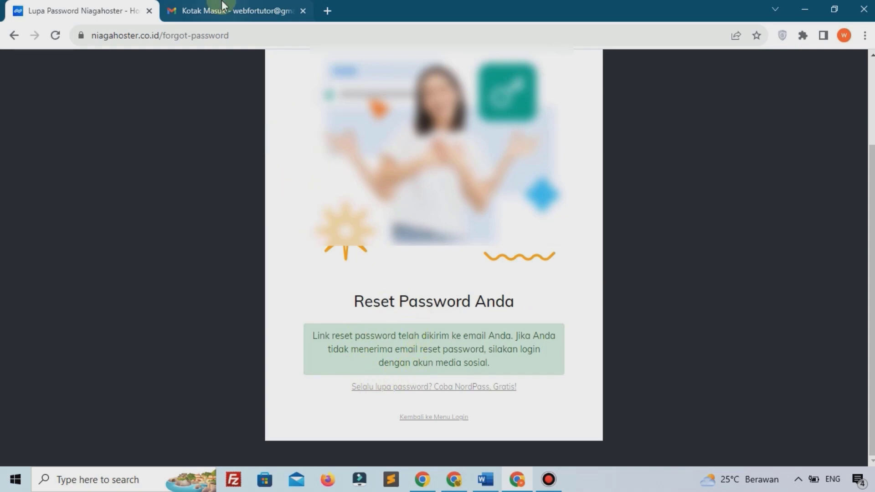
# In Gmail, open the 'Ubah password' e-mail and follow its Ubah password link
pyautogui.click(199, 7)
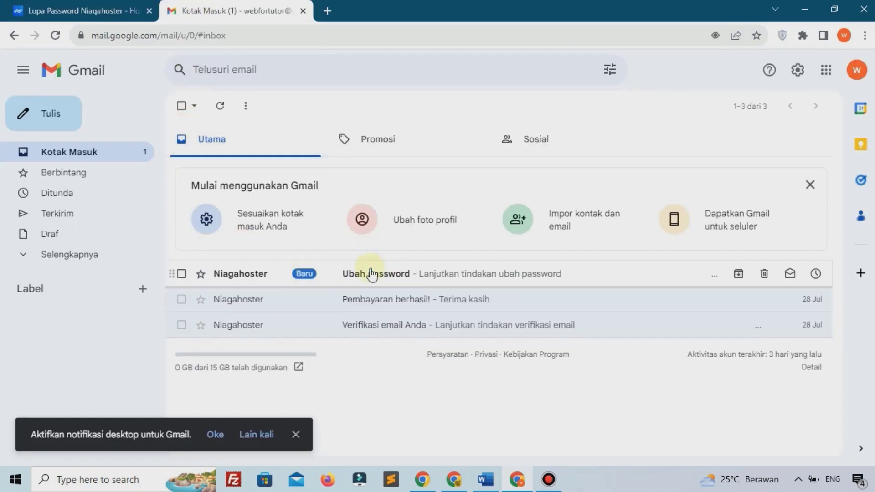
pyautogui.click(403, 275)
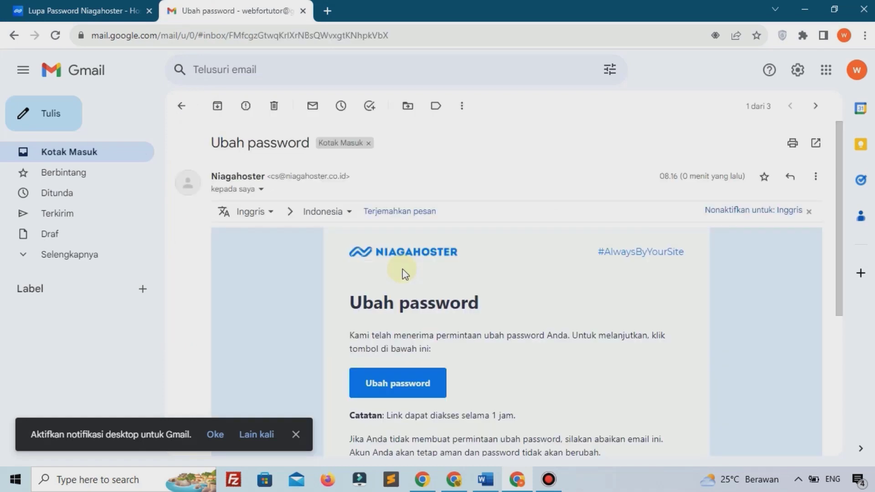
pyautogui.scroll(-2, 401, 273)
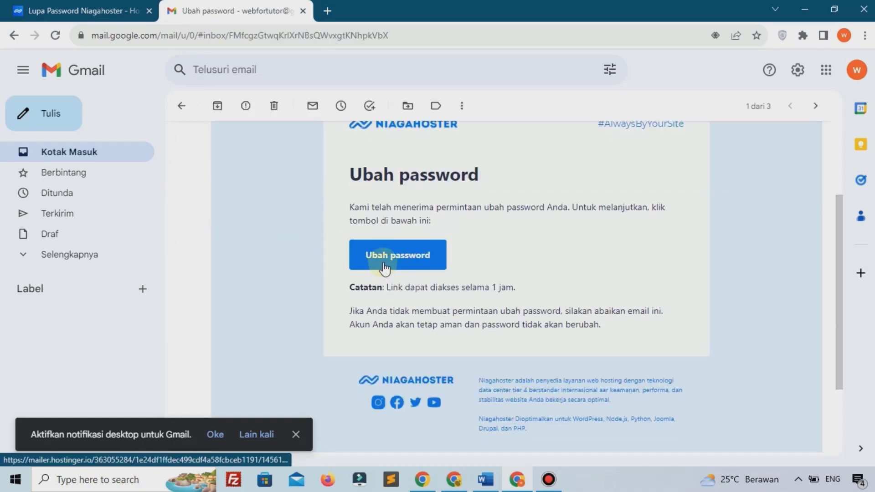
pyautogui.click(384, 260)
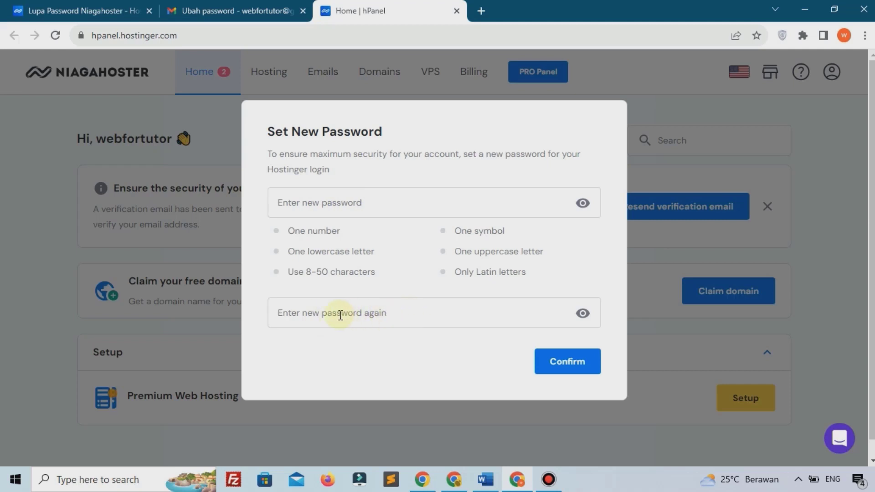
# Paste the new account password into both password fields and confirm it
pyautogui.click(358, 207)
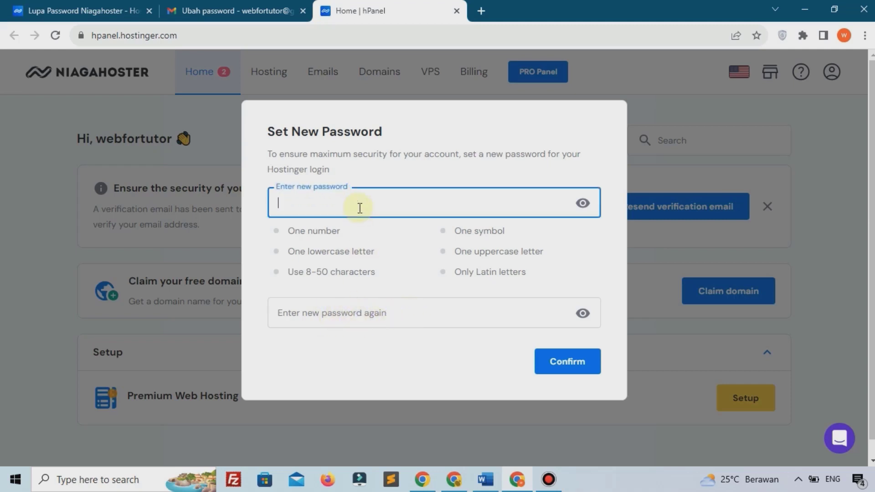
pyautogui.hotkey('ctrl', 'v')
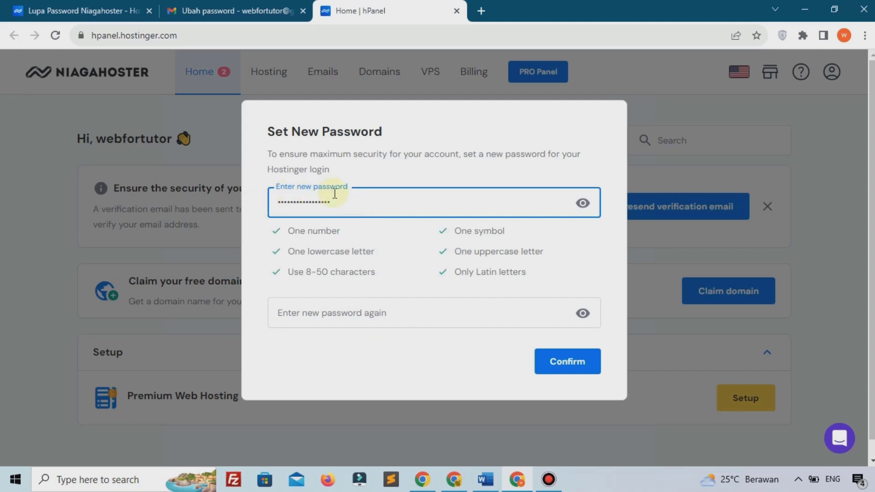
pyautogui.click(308, 313)
pyautogui.hotkey('ctrl', 'v')
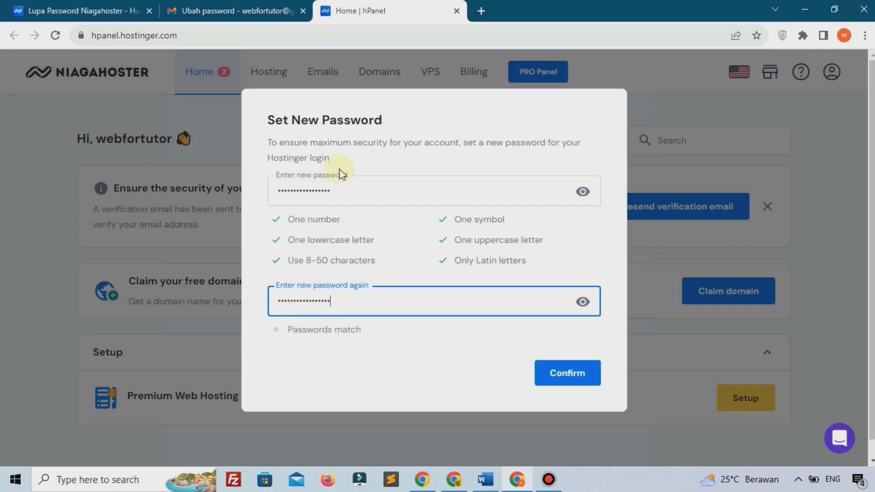
pyautogui.click(437, 355)
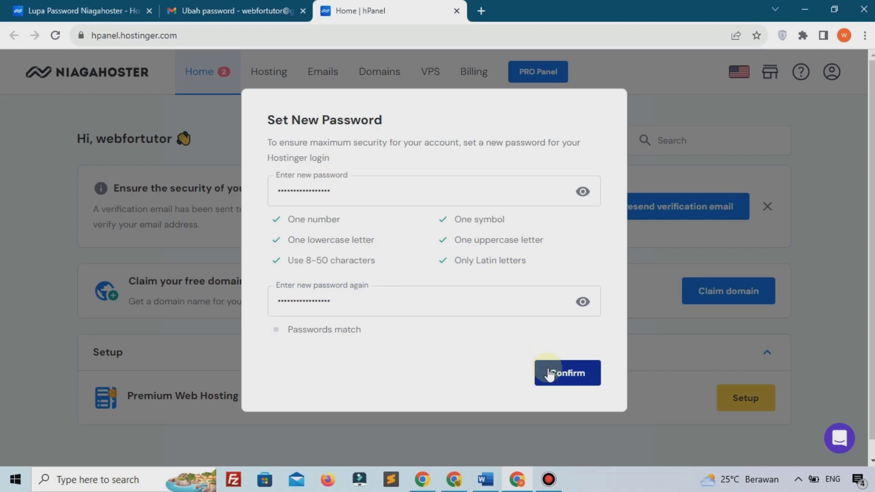
pyautogui.click(550, 374)
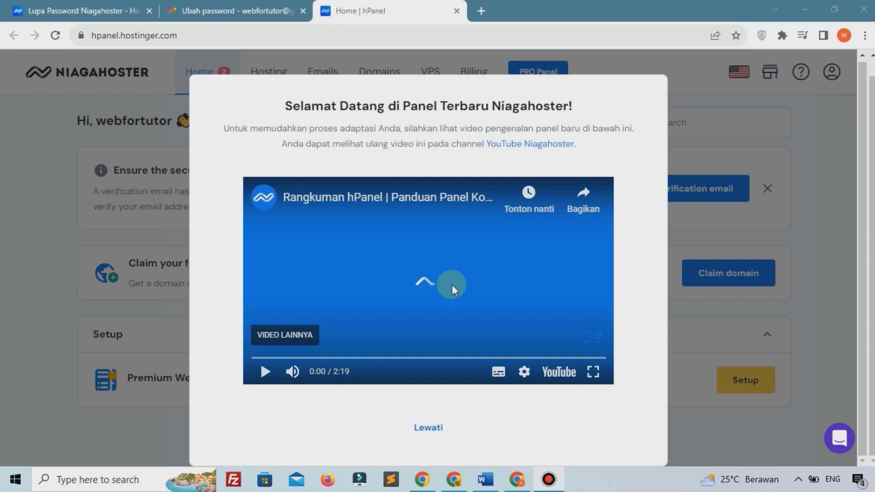
# Skip the welcome video with Lewati and resend the verification e-mail from the Home dashboard
pyautogui.click(432, 427)
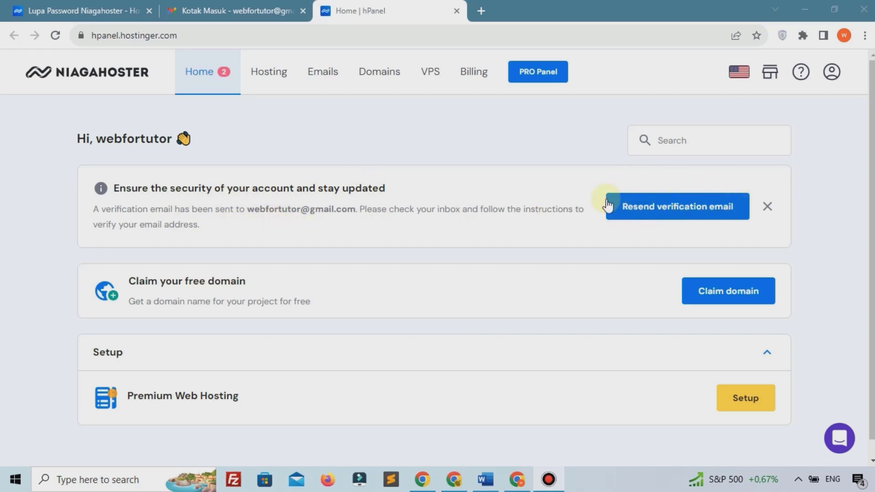
pyautogui.click(667, 208)
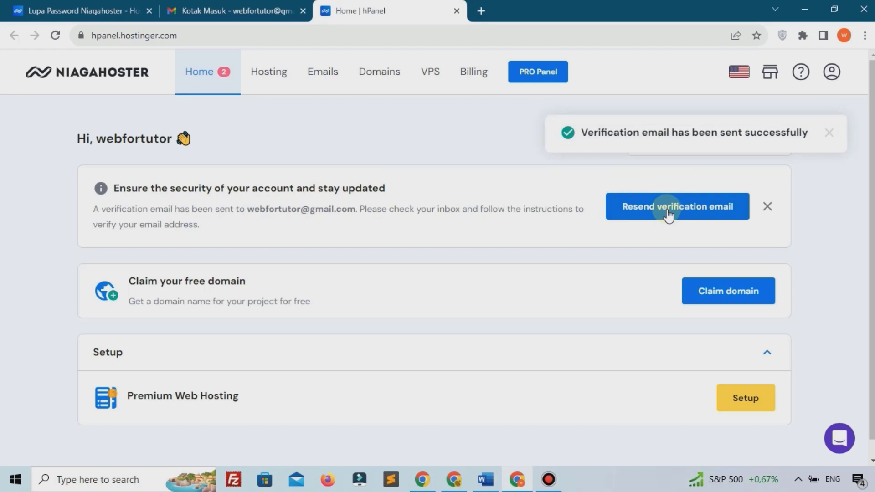
# Verify the account's e-mail using the 'Verifikasi email Anda' message in Gmail
pyautogui.click(252, 7)
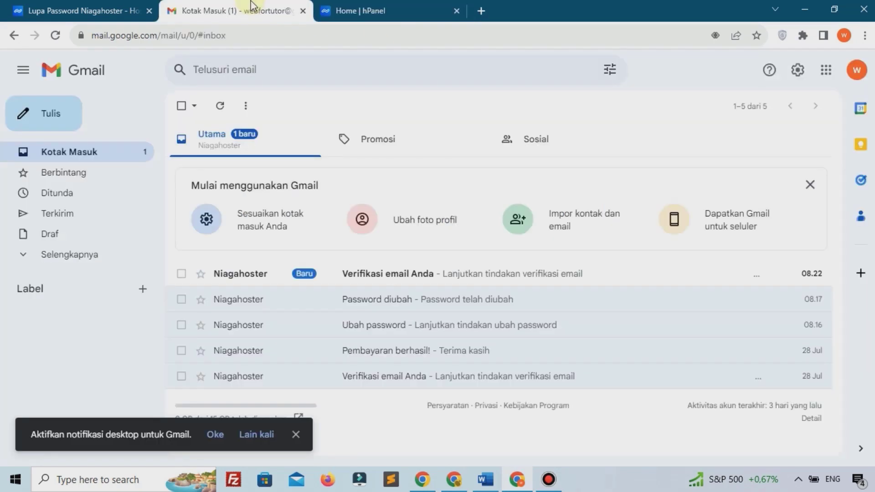
pyautogui.click(402, 275)
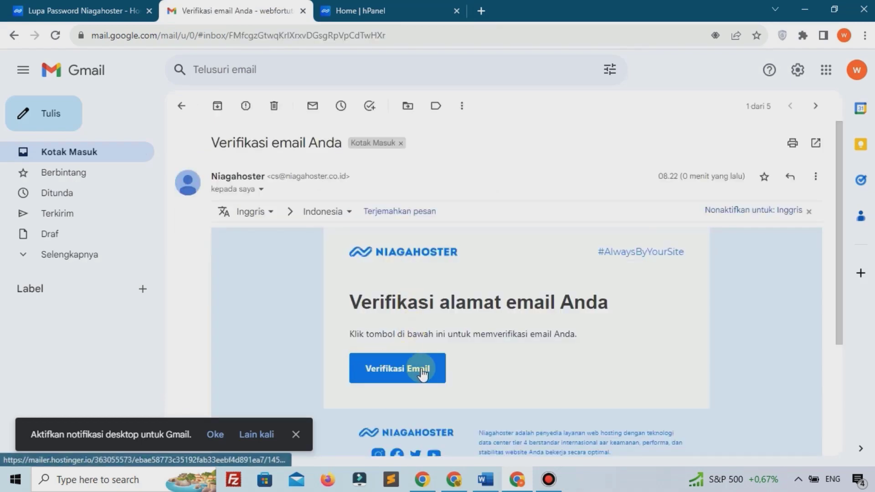
pyautogui.click(397, 371)
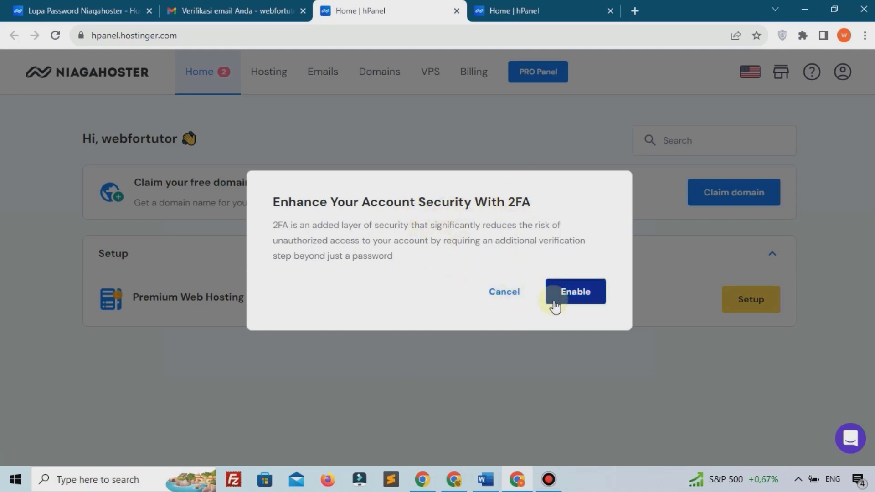
# Decline two-factor setup, close the duplicate hPanel tab, and begin claiming the free domain
pyautogui.click(505, 298)
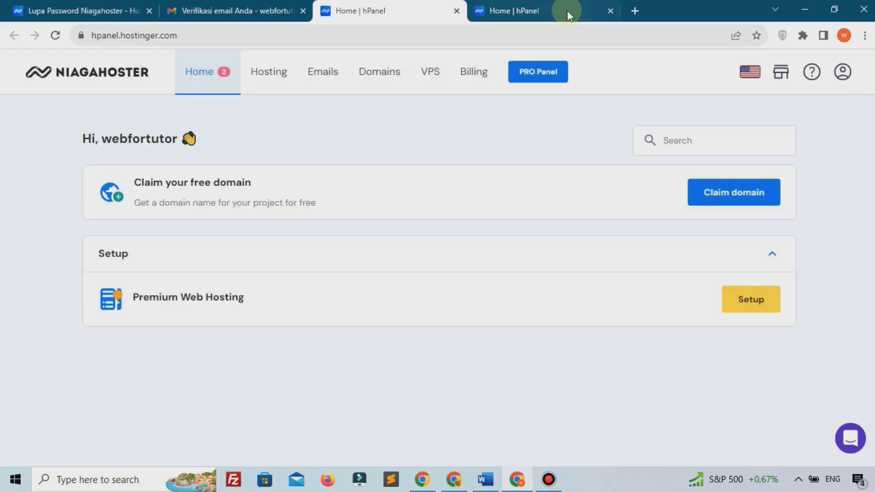
pyautogui.click(611, 10)
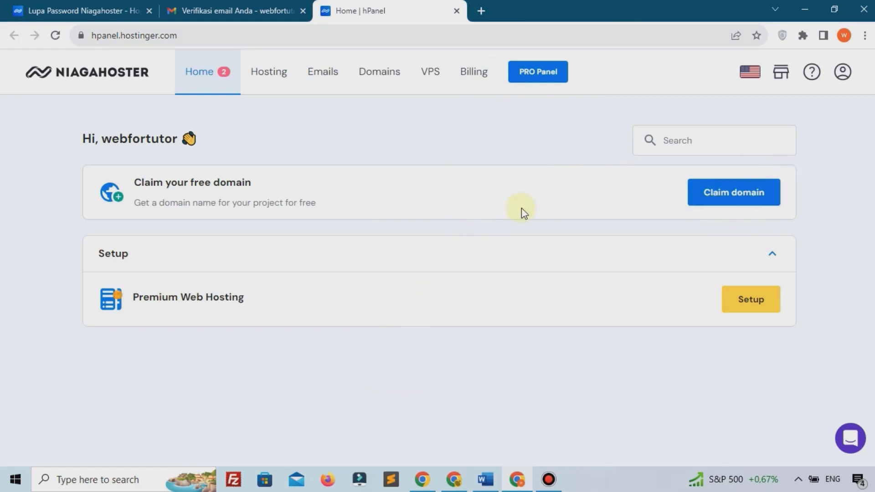
pyautogui.click(733, 199)
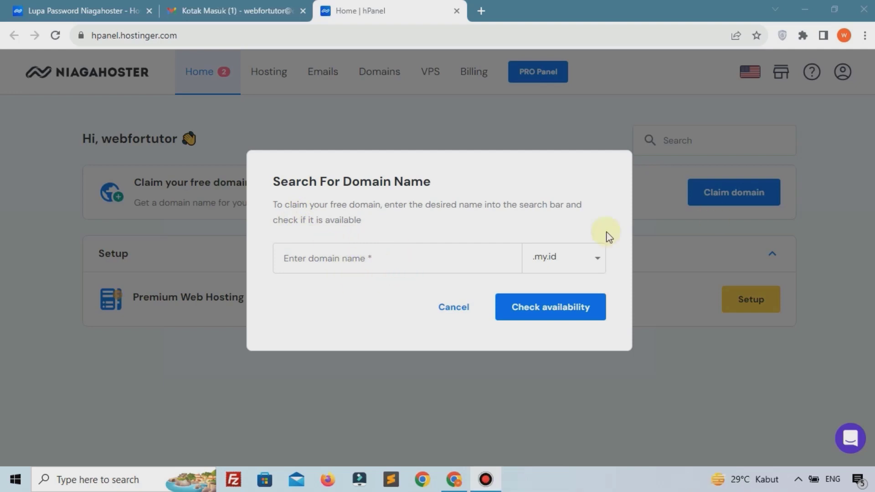
# Search pemoolatutor with the .com extension, confirm it's available, and claim it free
pyautogui.click(365, 251)
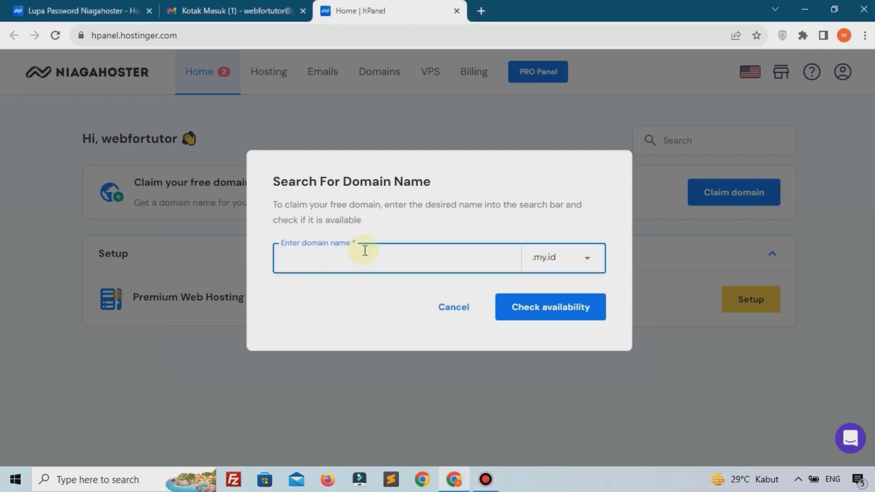
pyautogui.write('pemoolatutor')
pyautogui.click(547, 264)
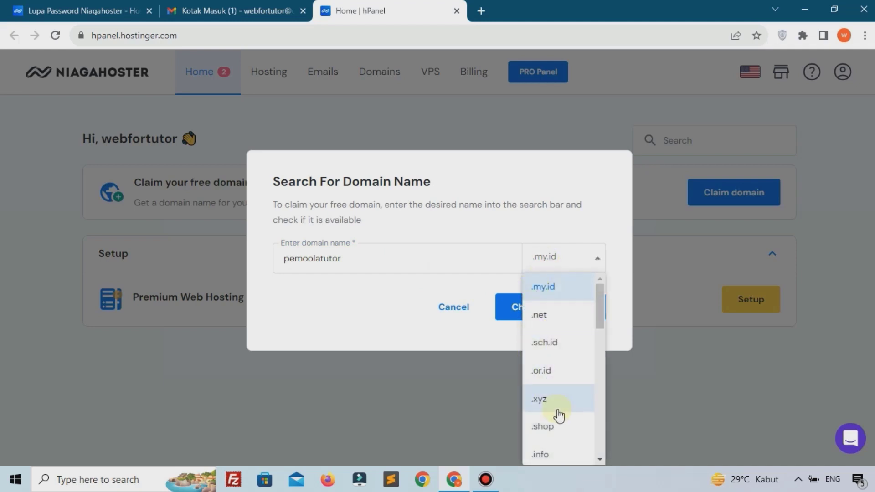
pyautogui.scroll(-2, 557, 414)
pyautogui.click(553, 445)
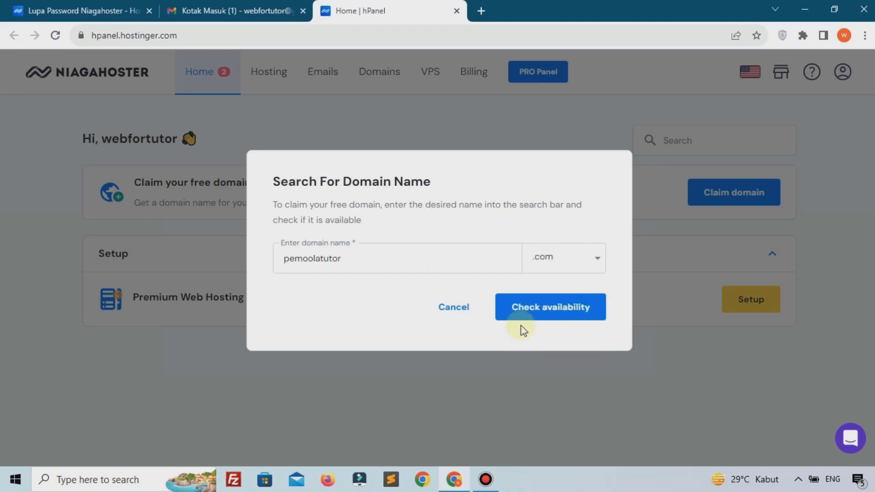
pyautogui.click(545, 310)
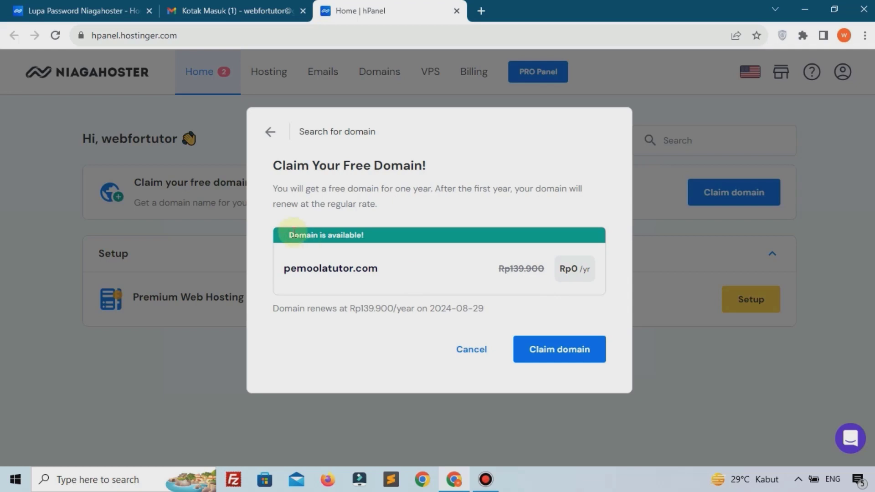
pyautogui.moveTo(288, 235); pyautogui.dragTo(362, 235)
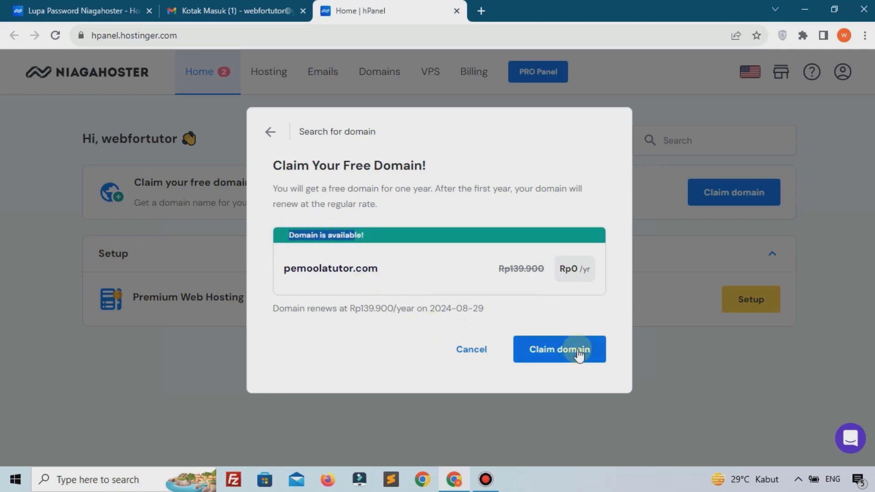
pyautogui.click(552, 350)
pyautogui.click(552, 352)
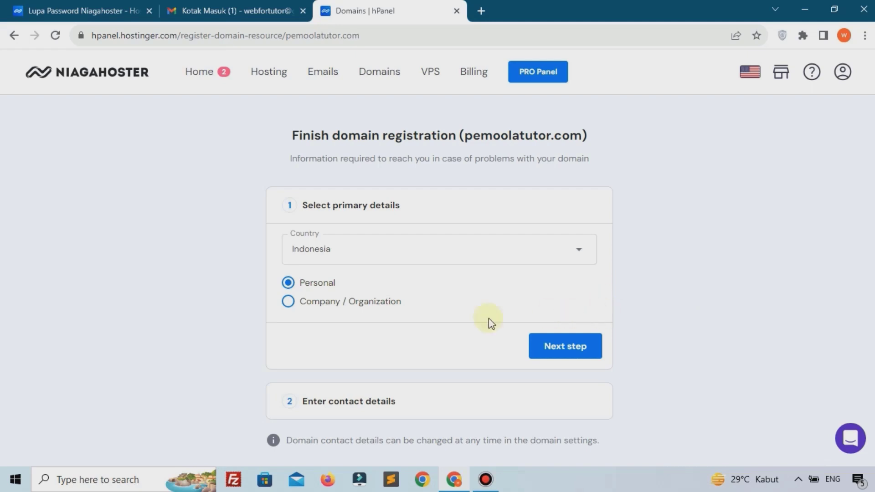
# Keep the Personal registrant type, complete the contact details, and submit pemoolatutor.com's registration
pyautogui.click(553, 343)
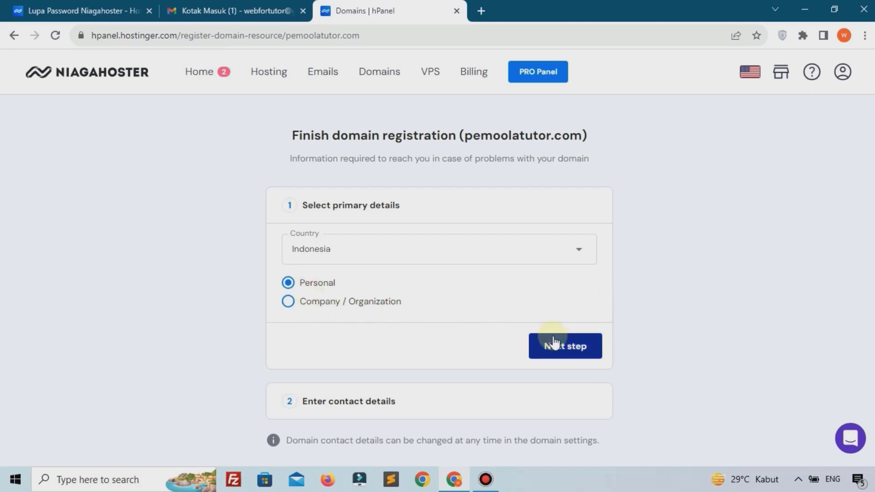
pyautogui.click(292, 301)
pyautogui.click(297, 289)
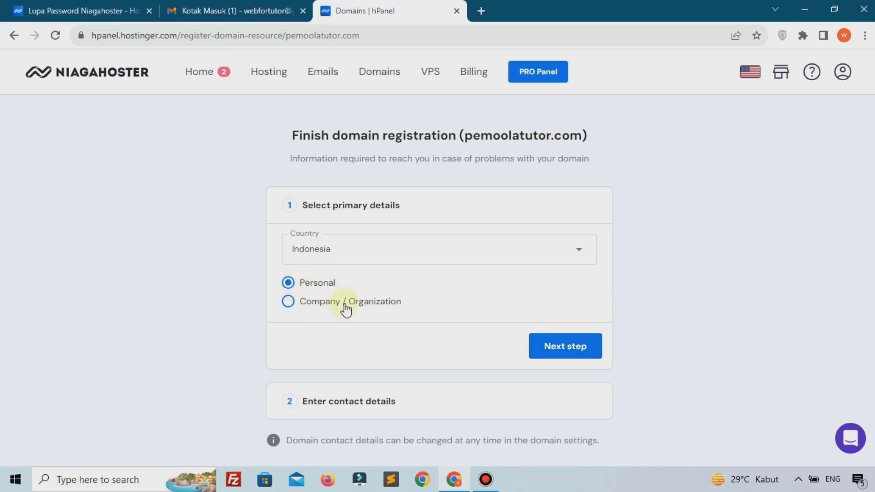
pyautogui.click(564, 357)
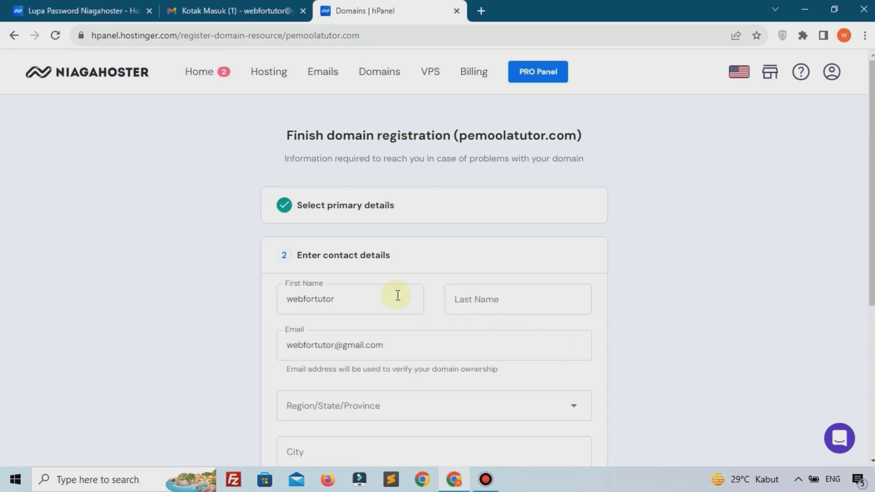
pyautogui.moveTo(339, 254); pyautogui.dragTo(386, 254)
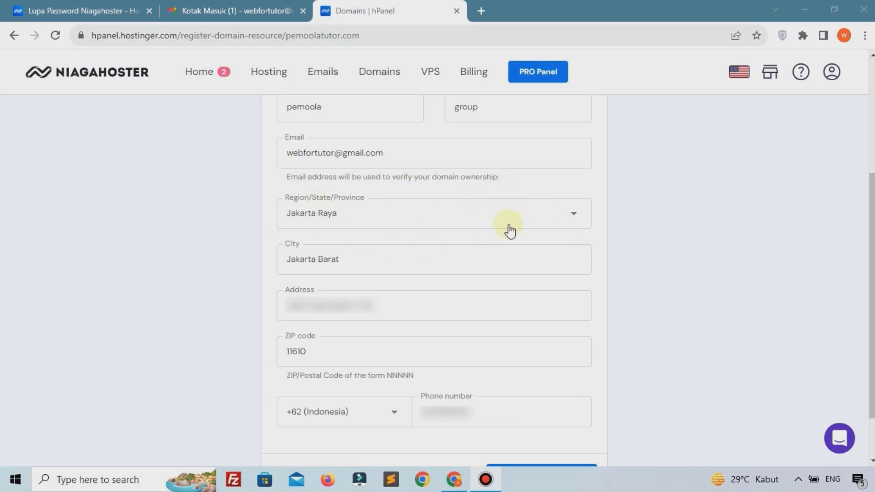
pyautogui.scroll(-2, 509, 231)
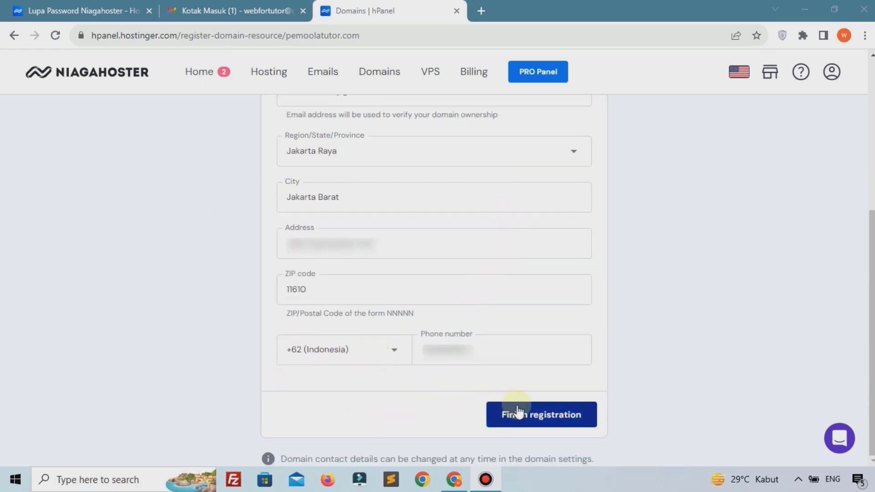
pyautogui.click(539, 415)
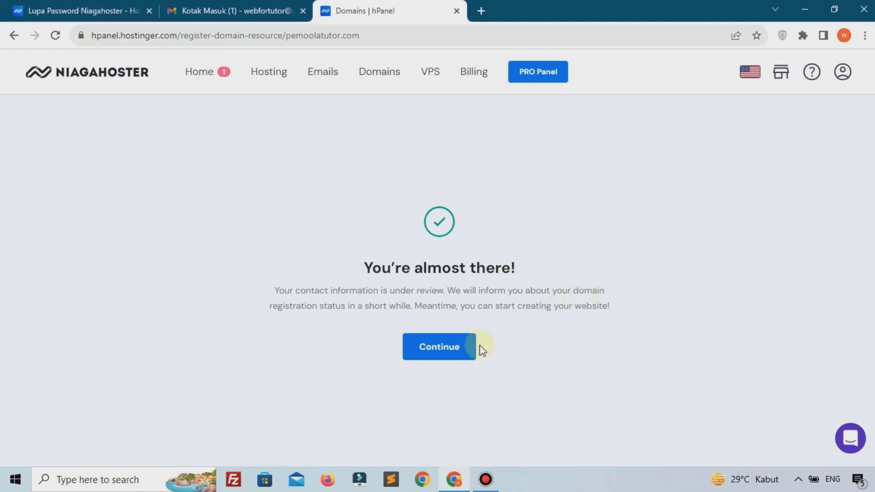
# Continue to the pemoolatutor.com Domain Overview showing Active status, Verified email and 2024-08-28 expiry
pyautogui.click(469, 351)
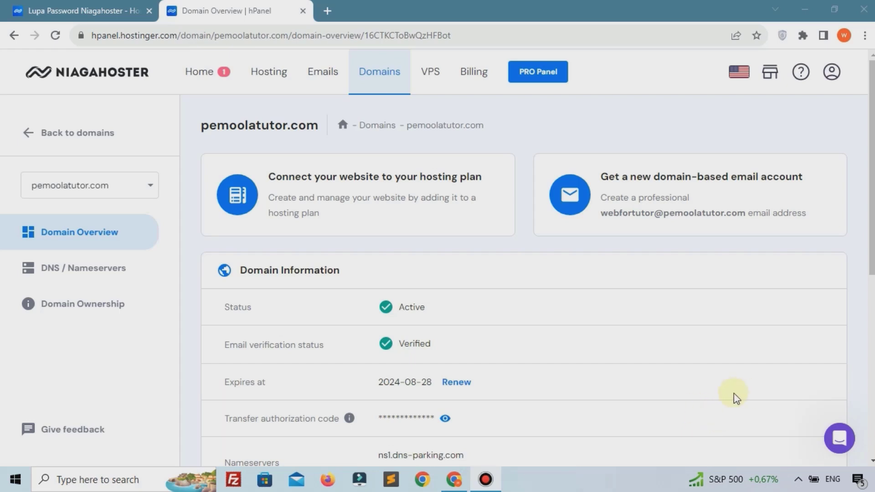
pyautogui.moveTo(240, 271); pyautogui.dragTo(292, 270)
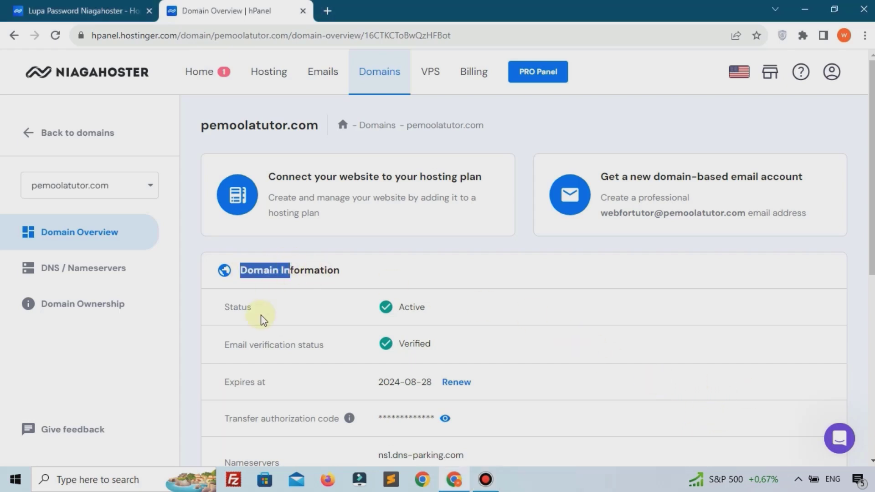
pyautogui.click(267, 319)
pyautogui.moveTo(361, 319); pyautogui.dragTo(439, 309)
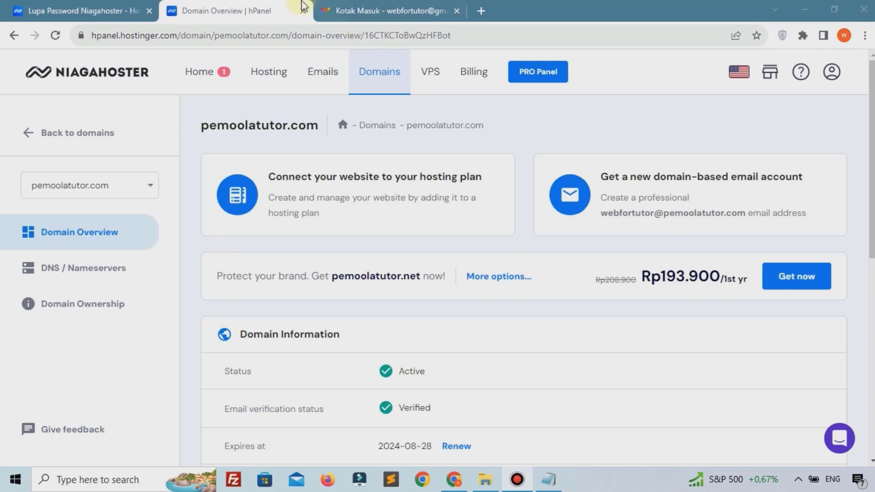
# Follow the link in Hostinger's 'Please confirm your contact details' Gmail message to the confirmation form
pyautogui.click(360, 9)
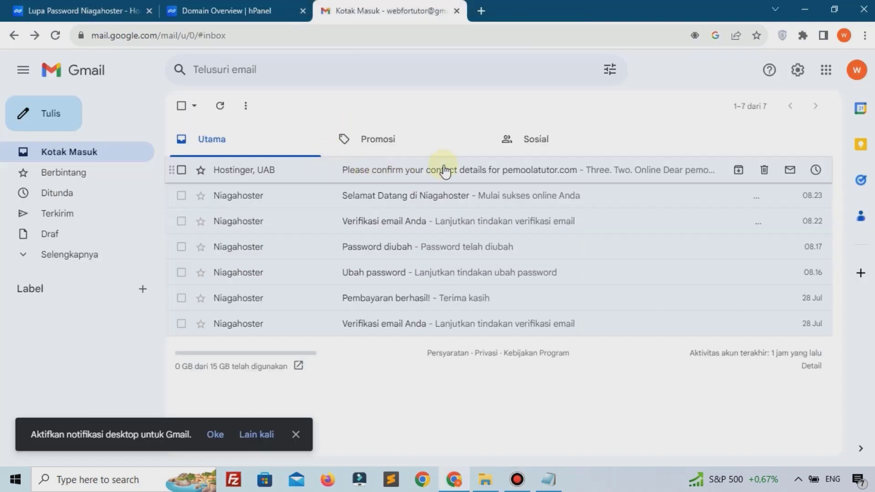
pyautogui.click(519, 172)
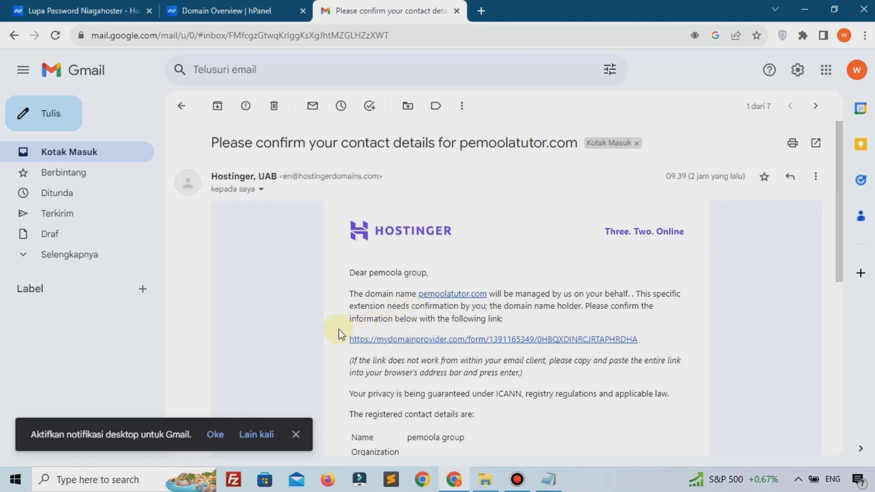
pyautogui.click(387, 339)
pyautogui.scroll(-4, 387, 344)
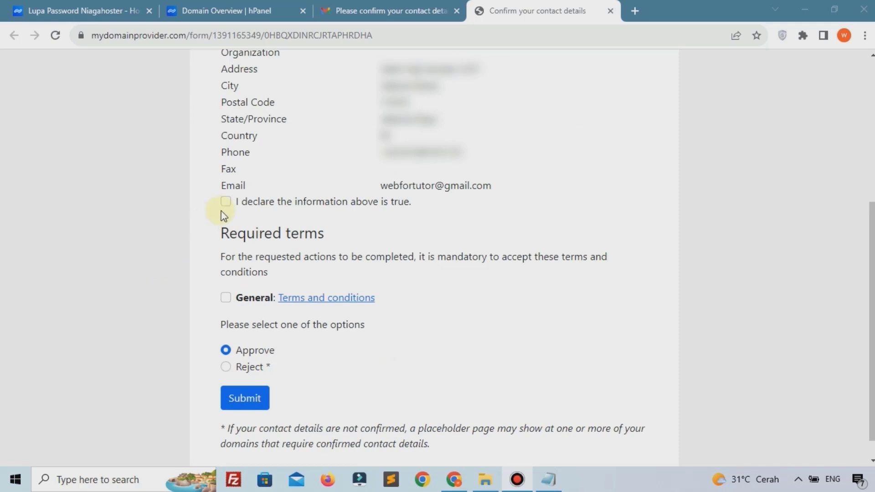
# Tick 'I declare' and the general terms, submit the approval, then close the Gmail and Thank-you tabs
pyautogui.click(227, 202)
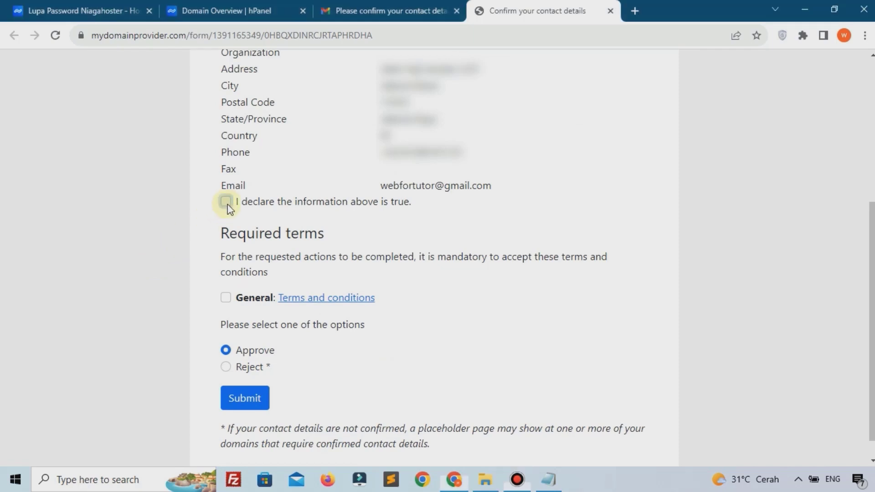
pyautogui.click(226, 298)
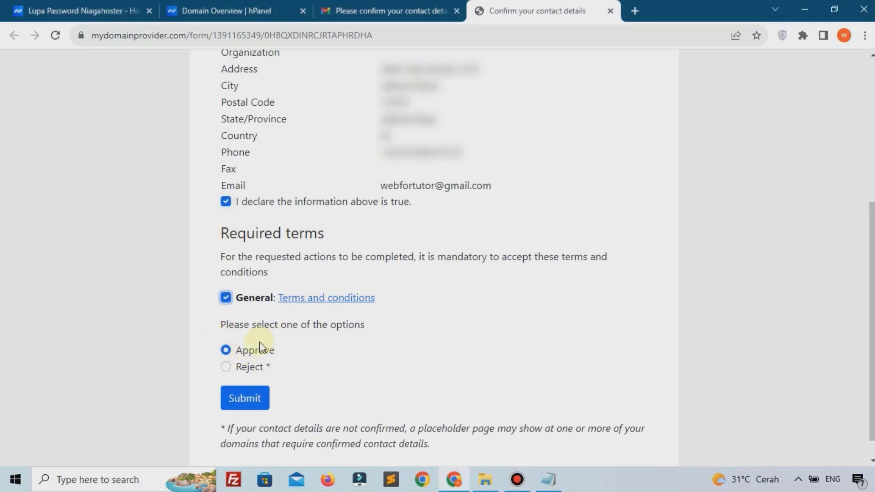
pyautogui.scroll(-1, 259, 346)
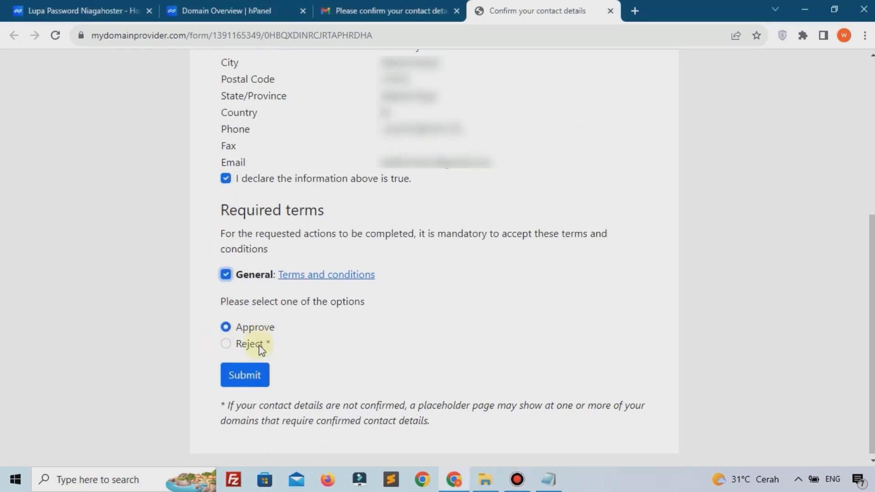
pyautogui.click(249, 375)
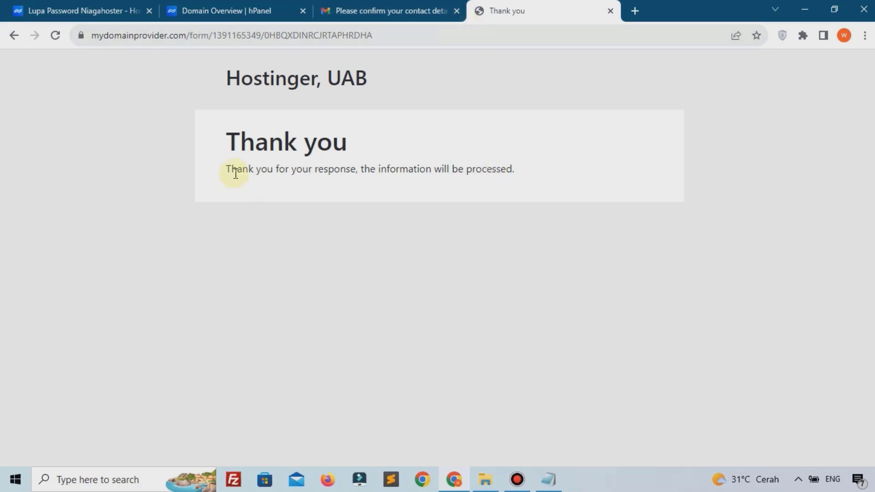
pyautogui.moveTo(236, 173); pyautogui.dragTo(520, 194)
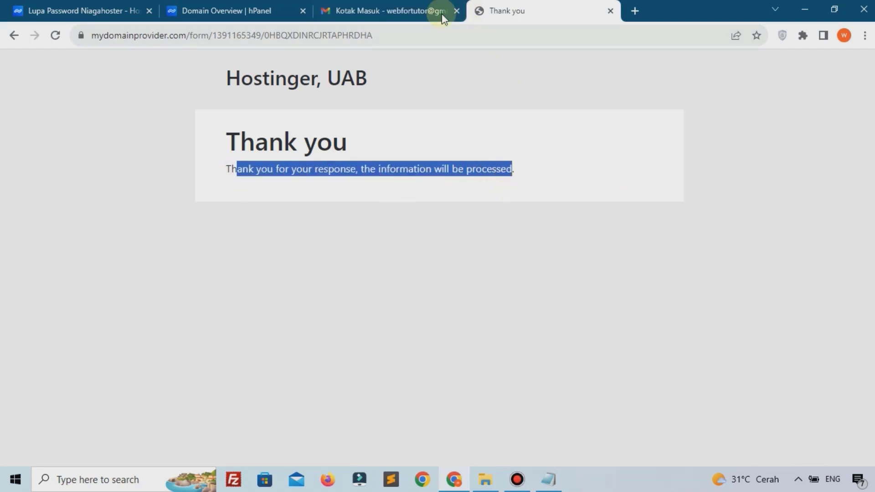
pyautogui.click(458, 11)
pyautogui.click(456, 11)
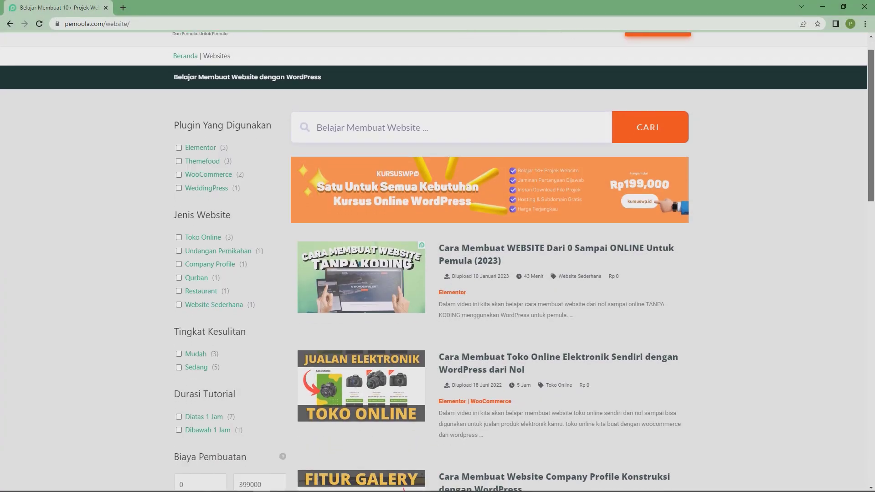
# Filter the pemoola.com website tutorials by Jenis Website 'Toko Online', leaving 3 courses
pyautogui.scroll(-2, 438, 273)
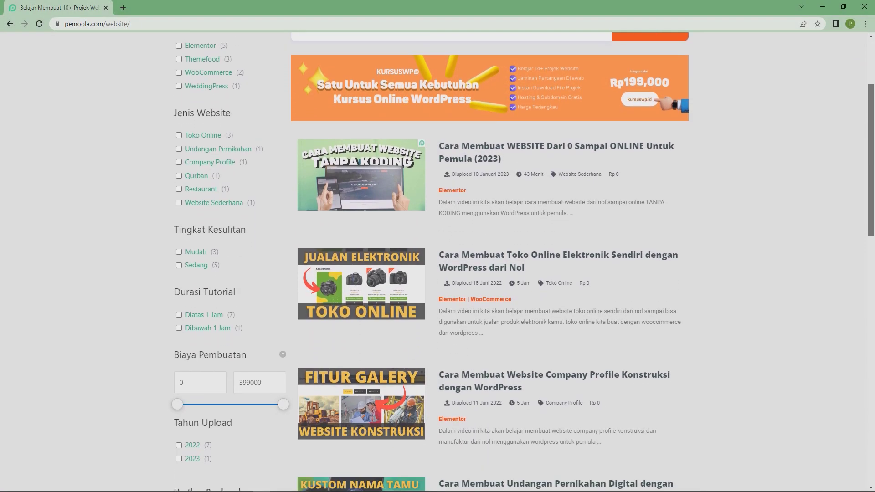
pyautogui.scroll(-3, 438, 274)
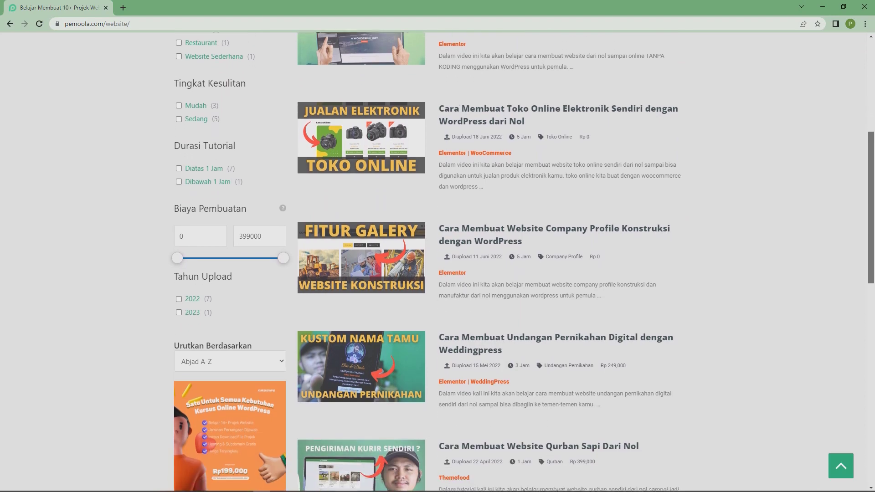
pyautogui.scroll(-5, 437, 274)
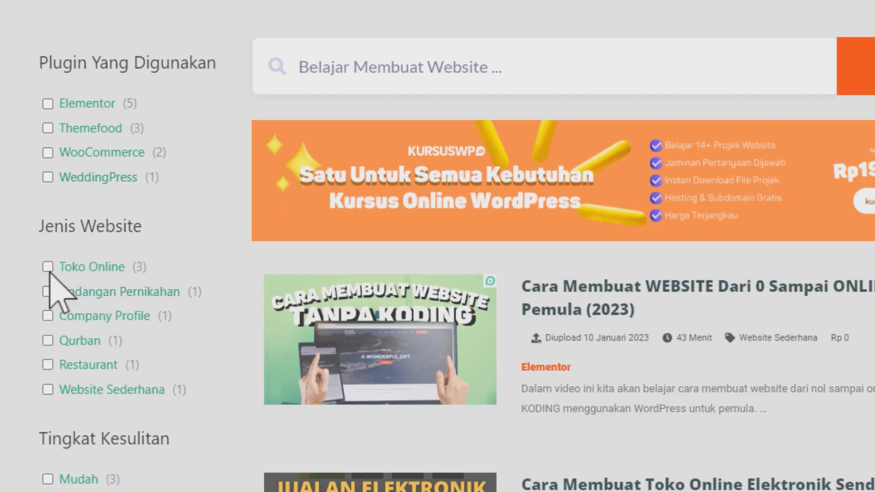
pyautogui.click(47, 267)
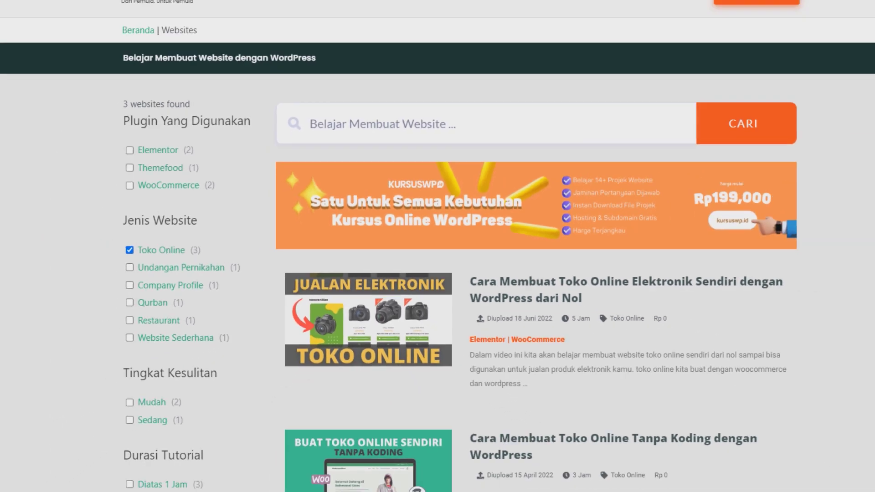
pyautogui.moveTo(870, 191)
pyautogui.mouseDown()
pyautogui.moveTo(871, 278)
pyautogui.moveTo(871, 190)
pyautogui.mouseUp()
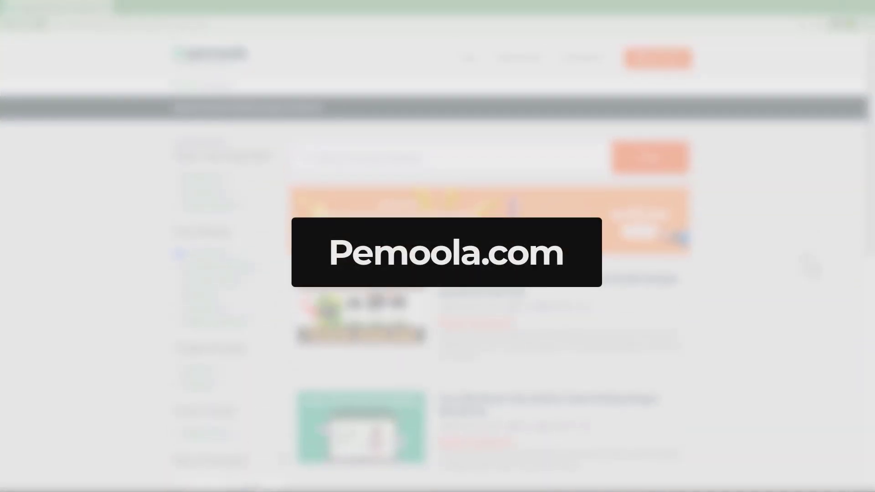
# Return to the hPanel Home page, where Premium Web Hosting is waiting for setup
pyautogui.click(762, 316)
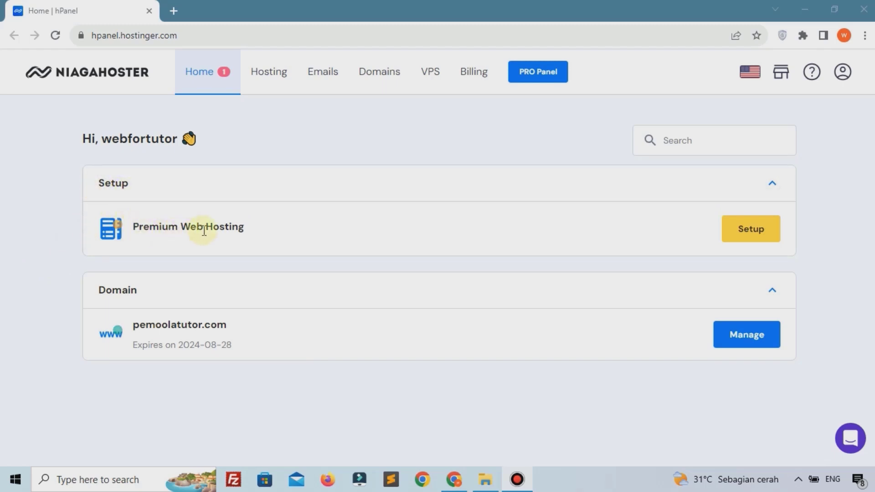
# Set up Premium Web Hosting as a new website on pemoolatutor.com, skipping the survey, until it's ready
pyautogui.click(740, 244)
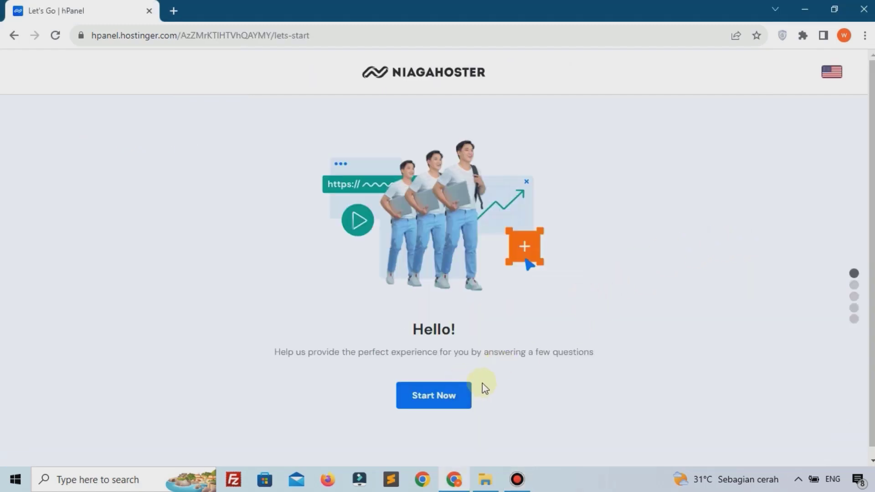
pyautogui.click(431, 395)
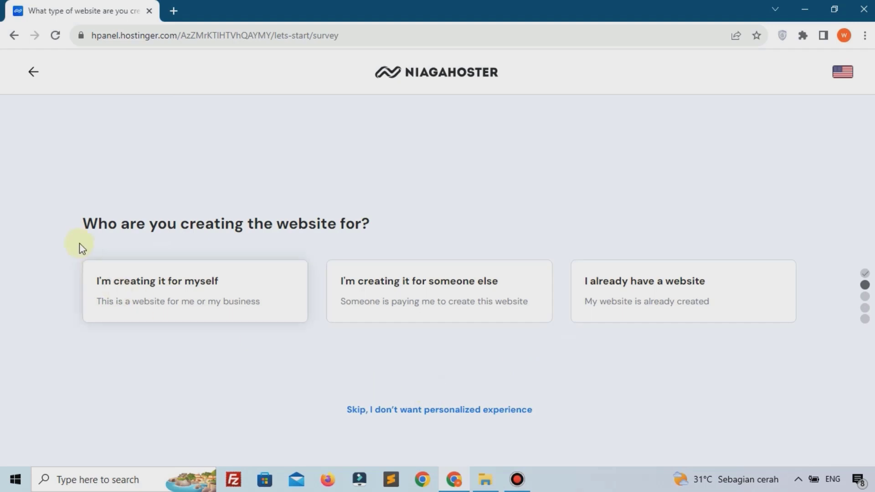
pyautogui.moveTo(82, 223); pyautogui.dragTo(233, 235)
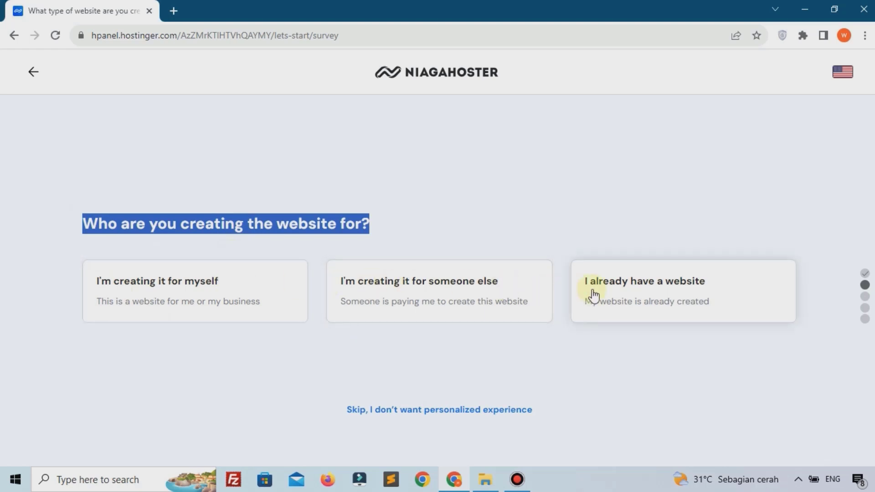
pyautogui.click(641, 363)
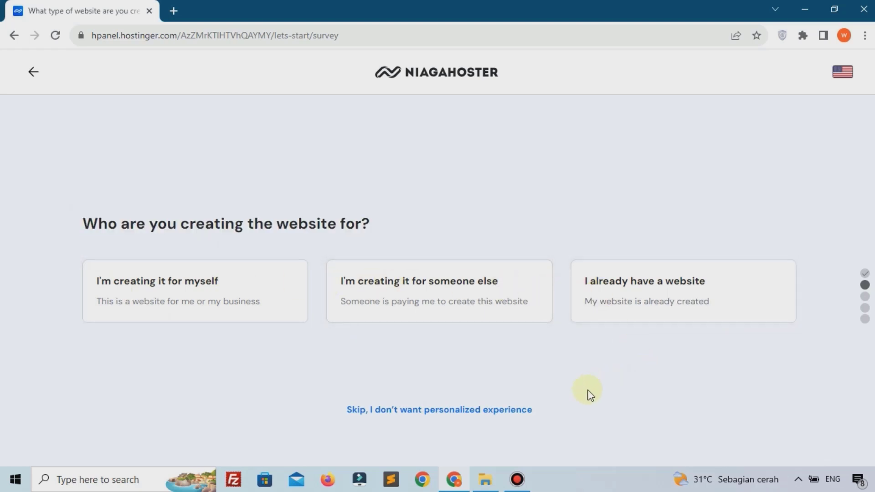
pyautogui.click(470, 410)
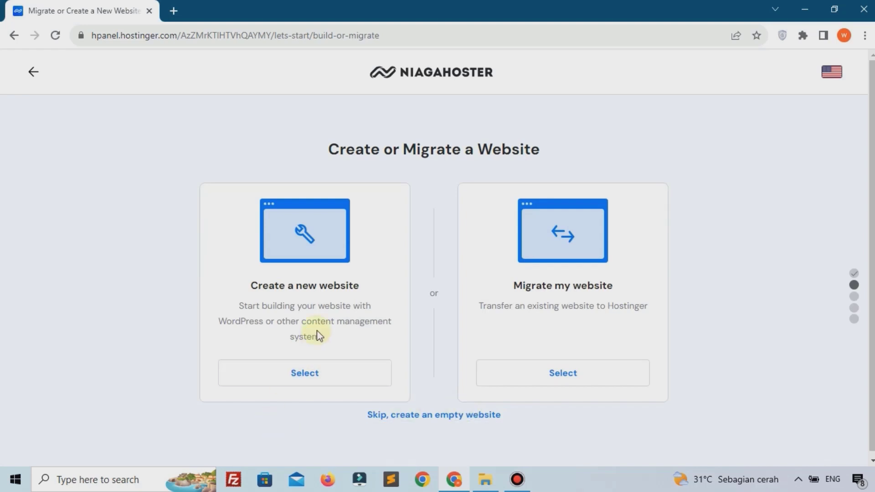
pyautogui.click(445, 416)
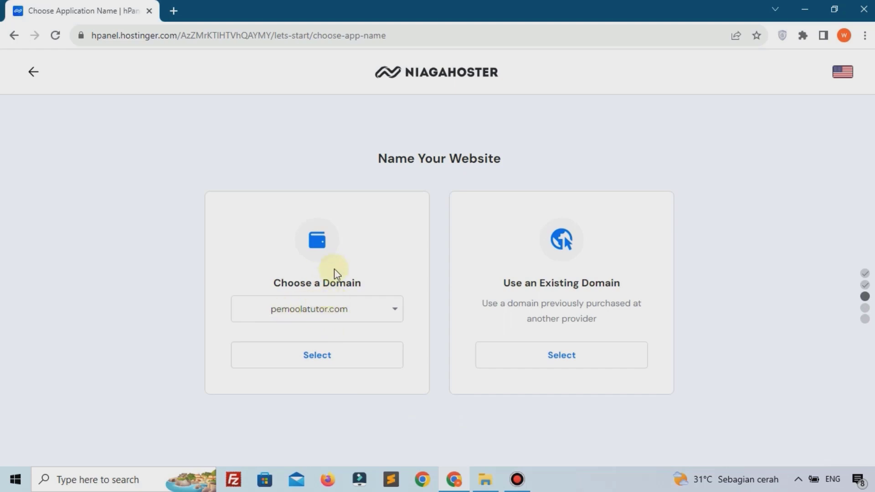
pyautogui.click(341, 366)
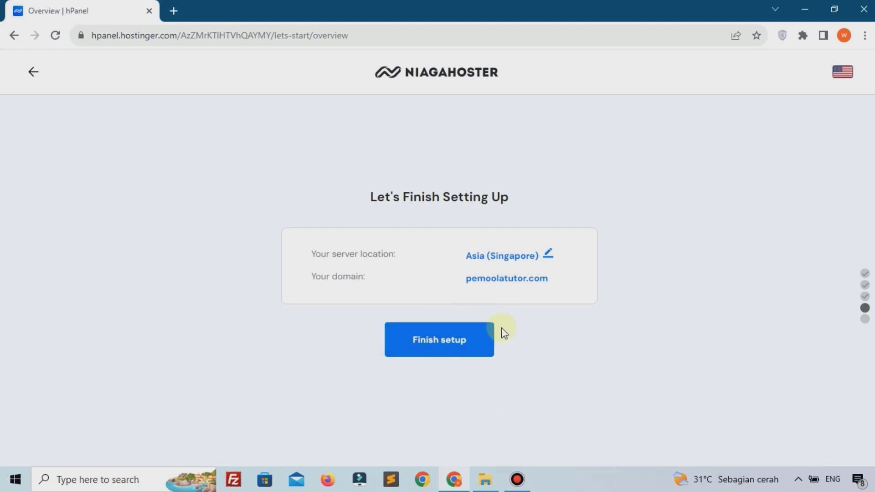
pyautogui.click(476, 336)
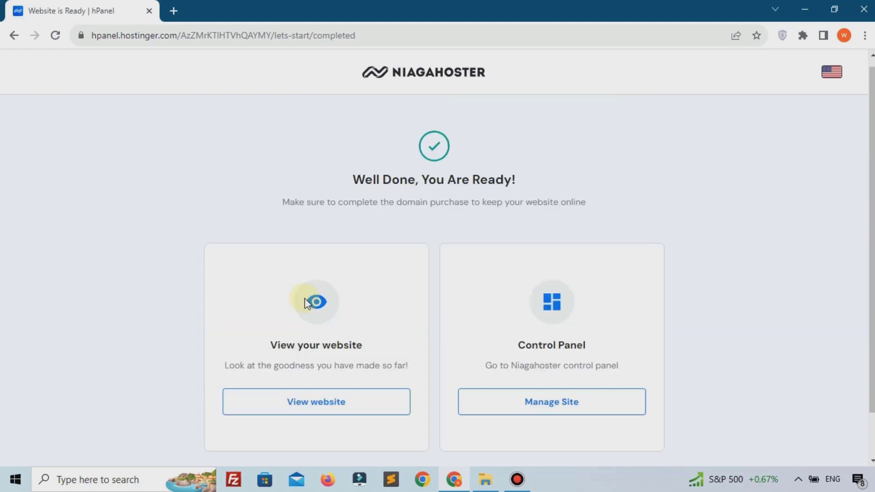
pyautogui.scroll(-1, 305, 298)
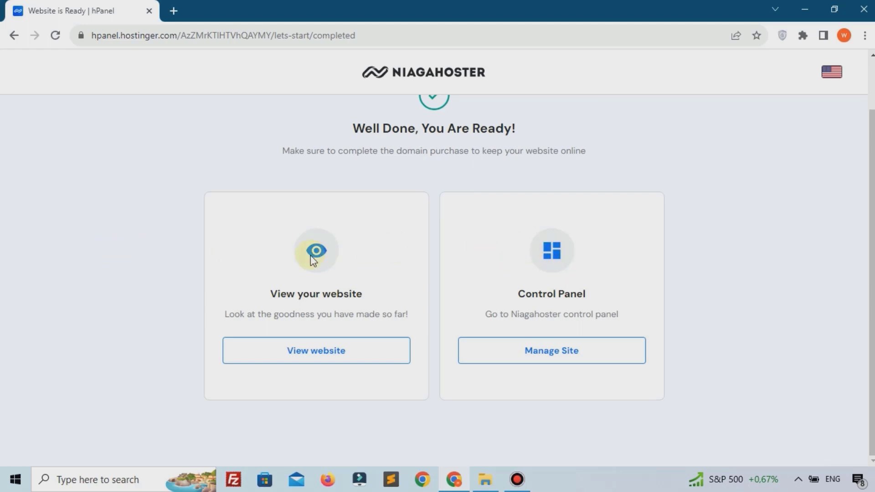
# Preview the newly set up website, then close the preview
pyautogui.click(297, 356)
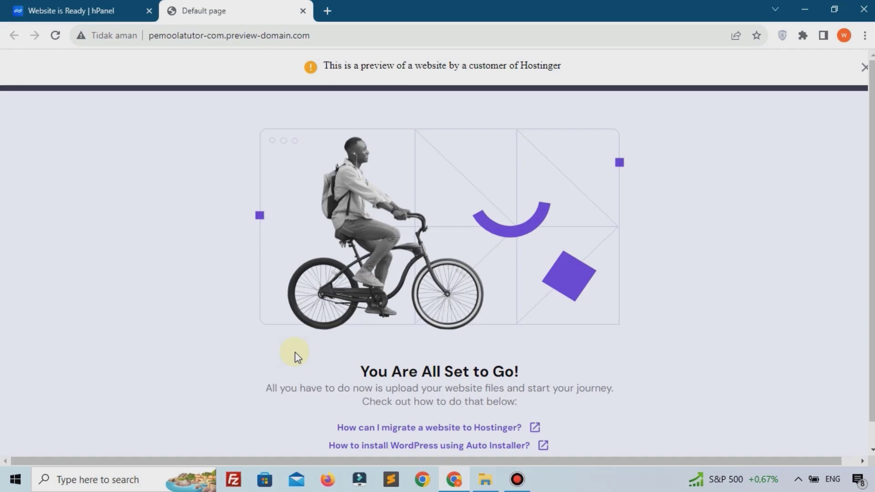
pyautogui.scroll(-1, 280, 295)
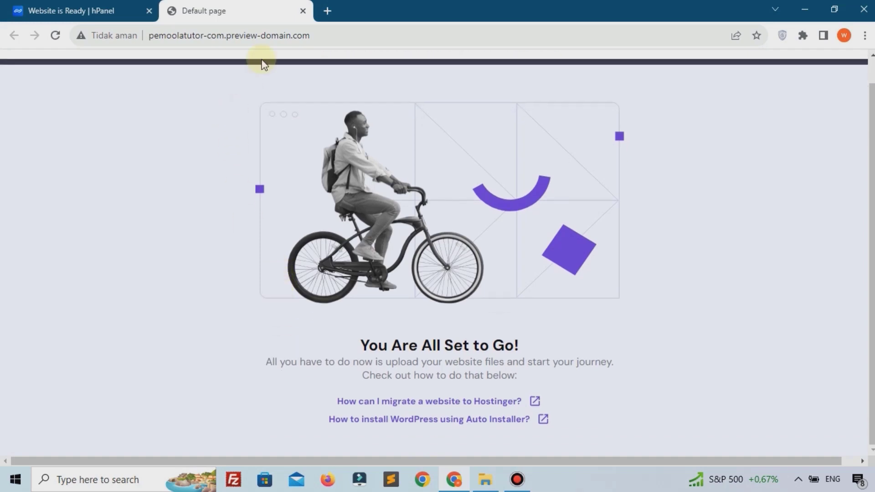
pyautogui.click(301, 14)
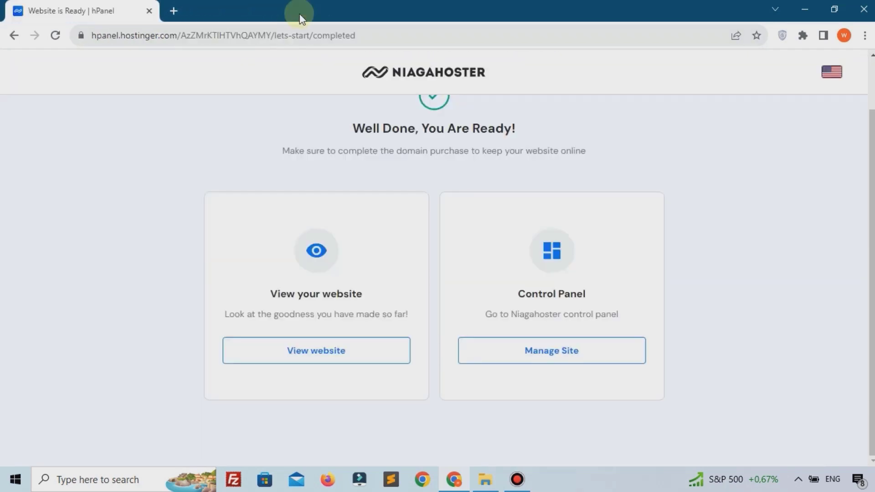
pyautogui.scroll(2, 522, 377)
pyautogui.scroll(-2, 519, 379)
# Open the site's hosting dashboard and confirm pemoolatutor.com loads over https
pyautogui.click(502, 352)
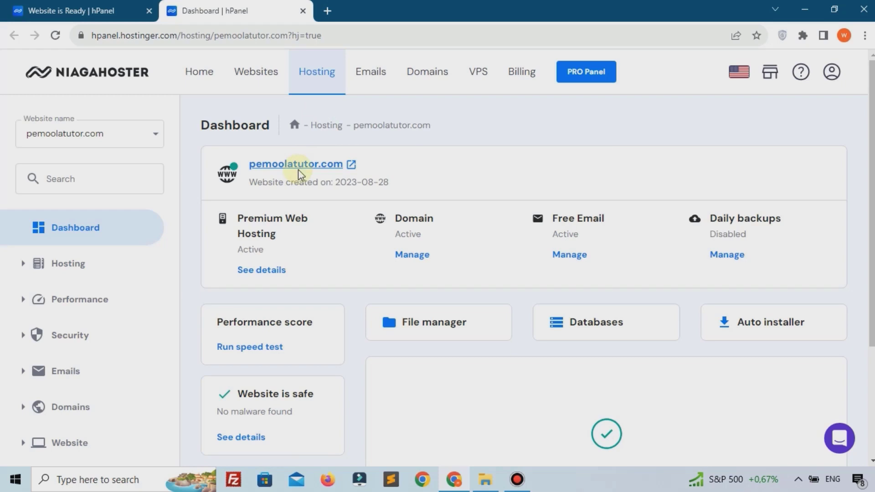
pyautogui.click(298, 165)
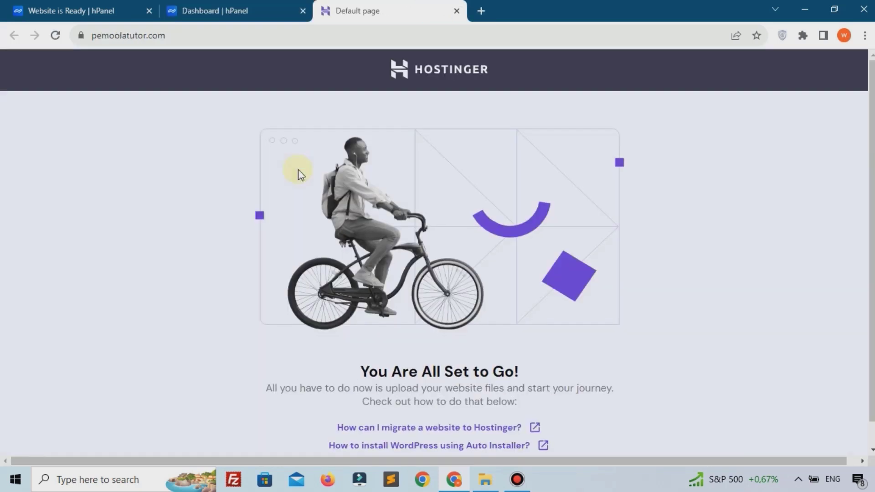
pyautogui.click(358, 39)
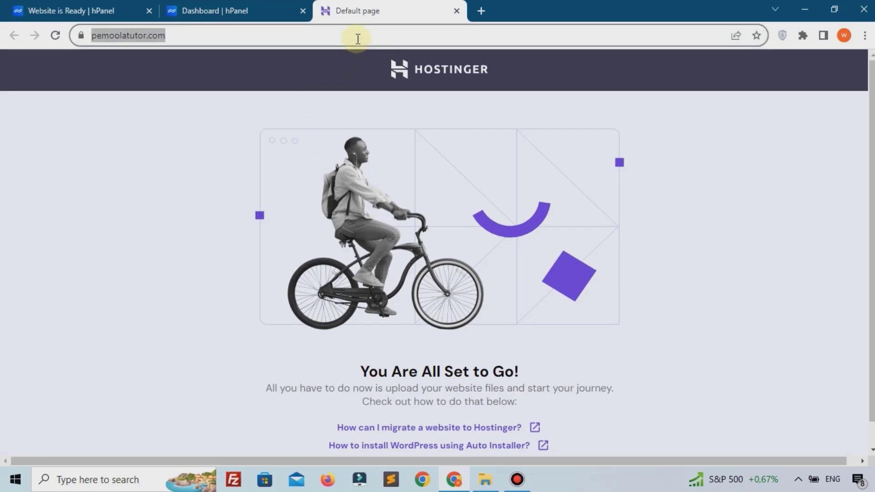
pyautogui.click(358, 39)
pyautogui.moveTo(252, 37); pyautogui.dragTo(70, 65)
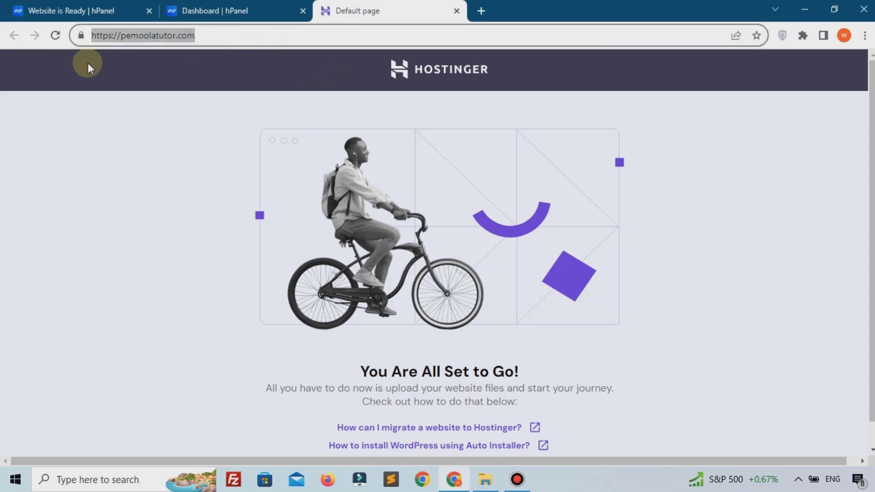
pyautogui.click(137, 101)
pyautogui.scroll(-1, 201, 150)
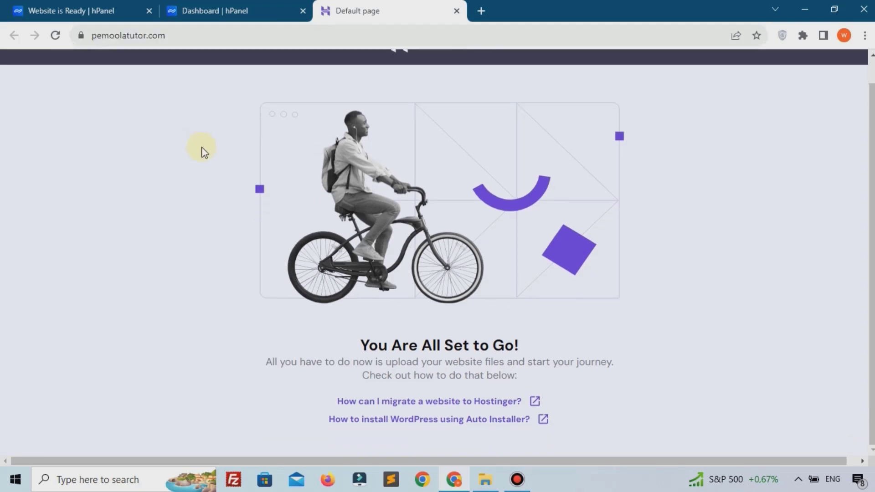
pyautogui.scroll(1, 286, 63)
pyautogui.scroll(-1, 412, 178)
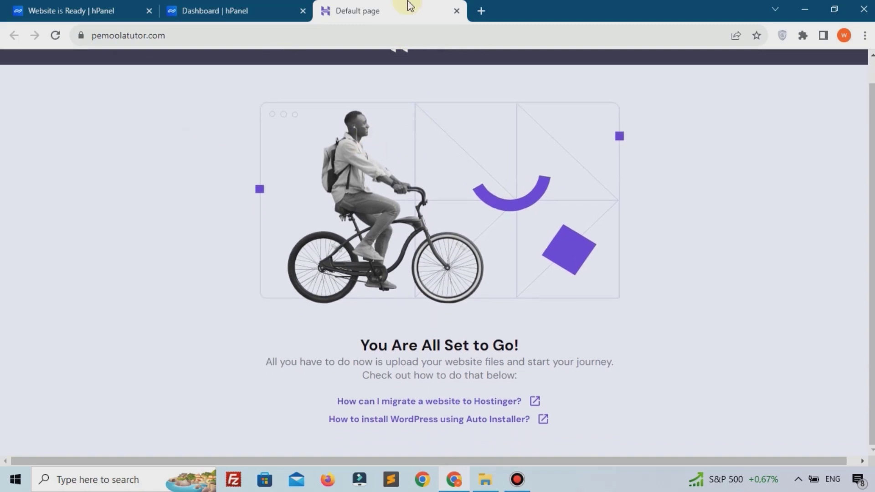
pyautogui.click(456, 12)
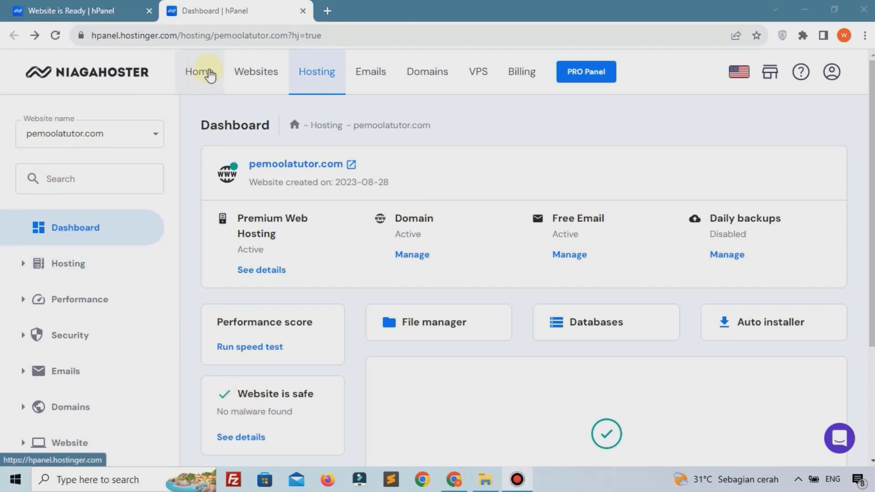
# From Home, open pemoolatutor.com's Auto installer and select WordPress to install
pyautogui.click(210, 74)
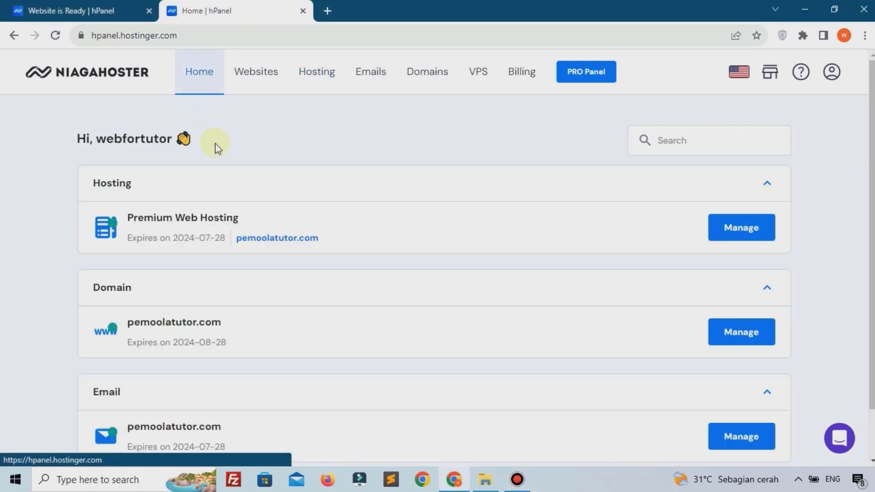
pyautogui.scroll(-1, 215, 145)
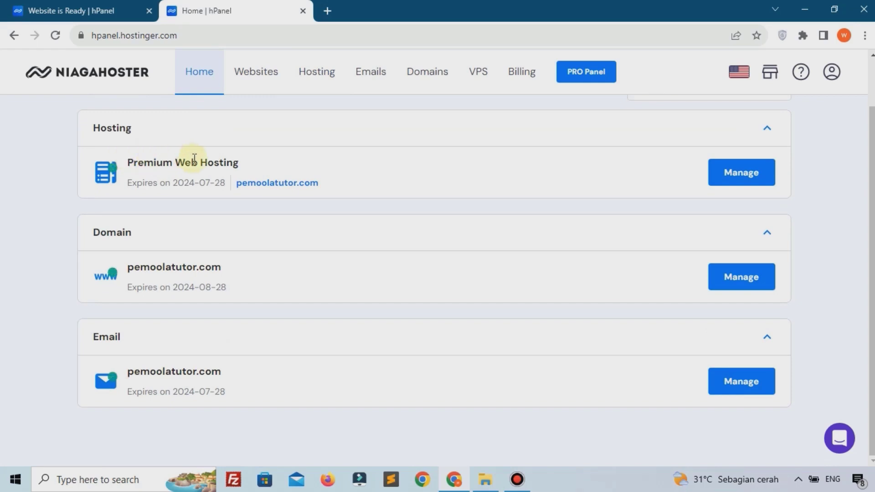
pyautogui.click(750, 184)
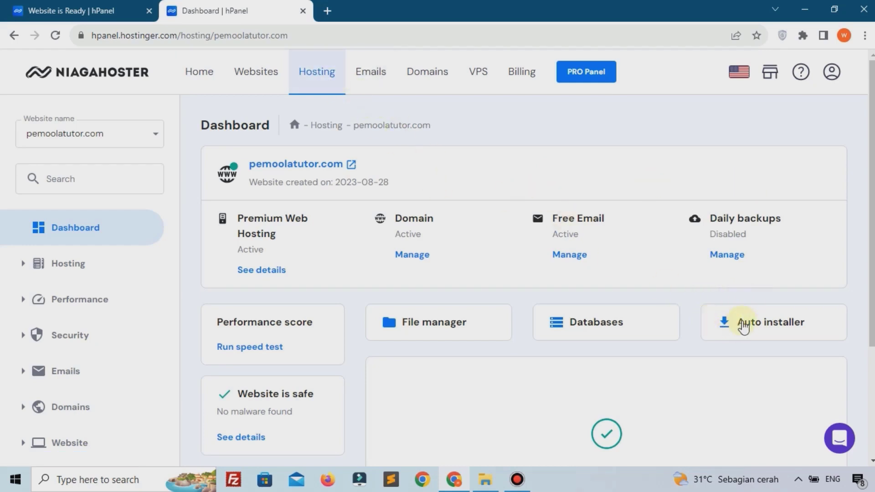
pyautogui.click(742, 324)
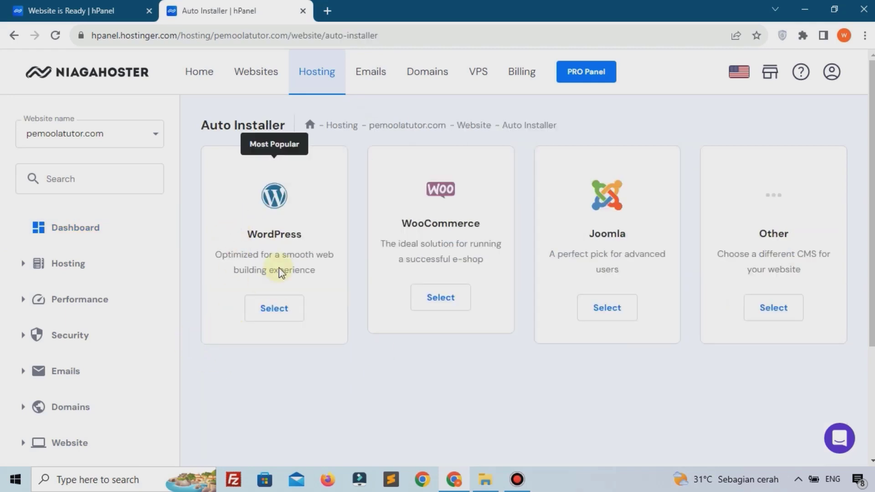
pyautogui.click(275, 309)
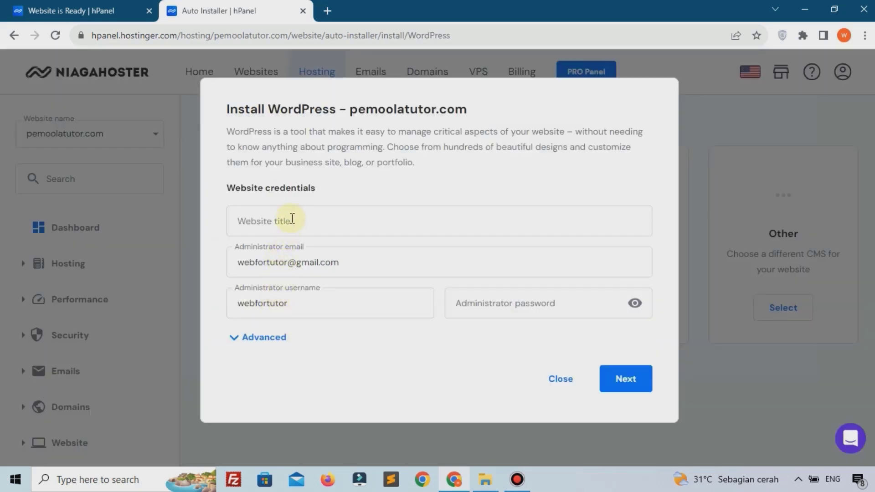
# Enter the website title 'Pemoola Tutorial' and paste in the administrator password
pyautogui.click(292, 218)
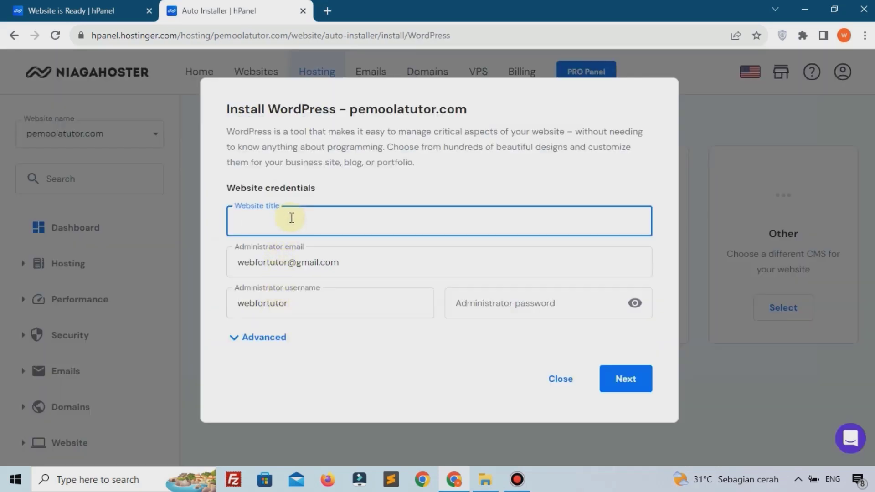
pyautogui.write('Pemoola Tutorial')
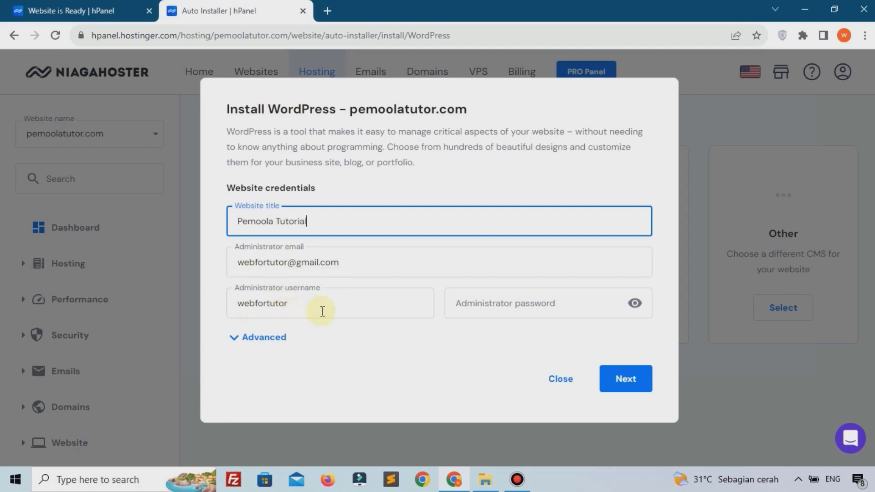
pyautogui.click(349, 301)
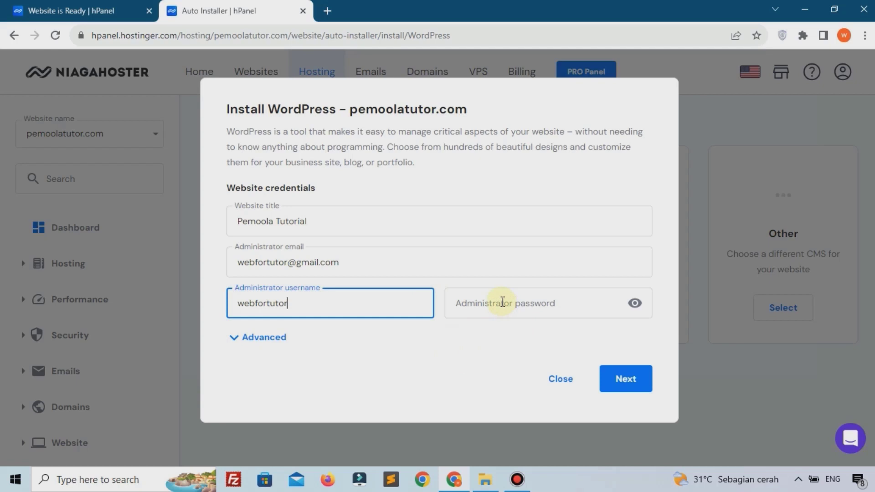
pyautogui.click(502, 302)
pyautogui.hotkey('ctrl', 'v')
pyautogui.click(538, 354)
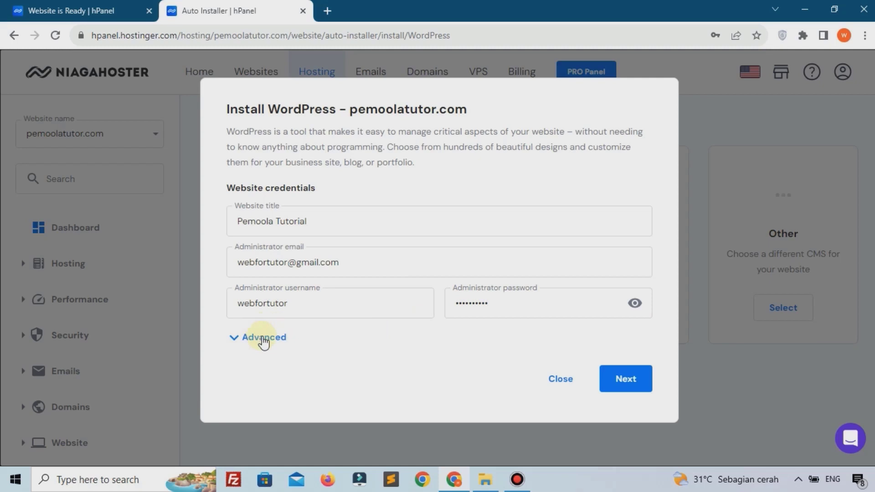
# Leave the advanced installation subdirectory blank and continue to the version step
pyautogui.click(263, 340)
pyautogui.scroll(-2, 265, 341)
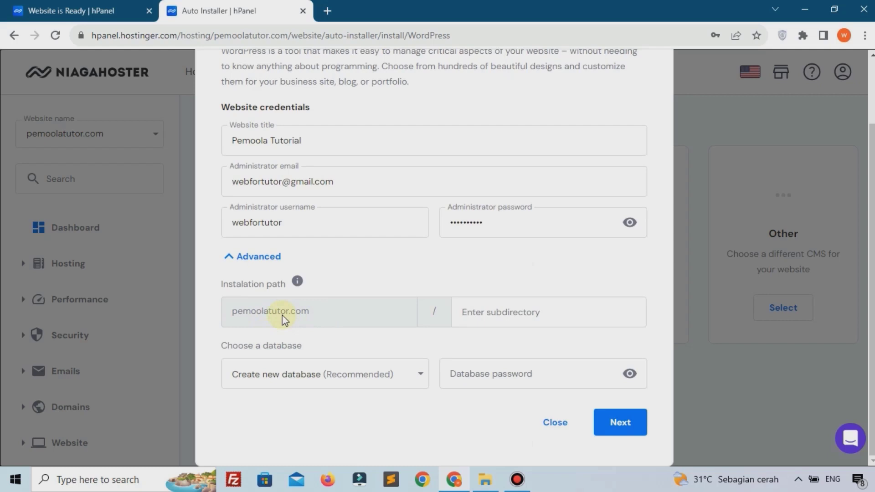
pyautogui.click(520, 308)
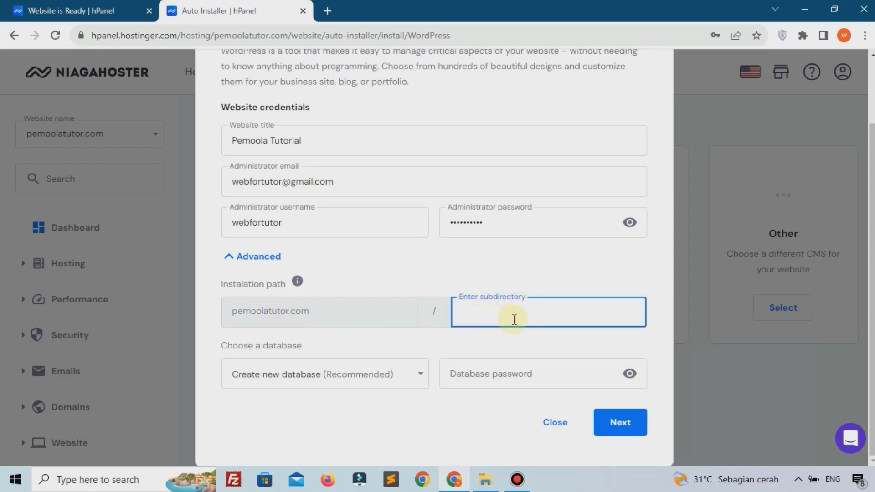
pyautogui.click(518, 342)
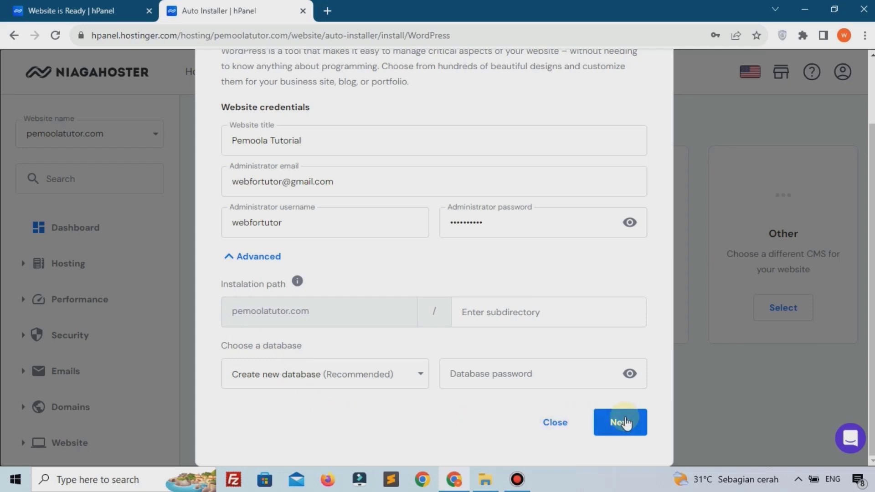
pyautogui.click(620, 423)
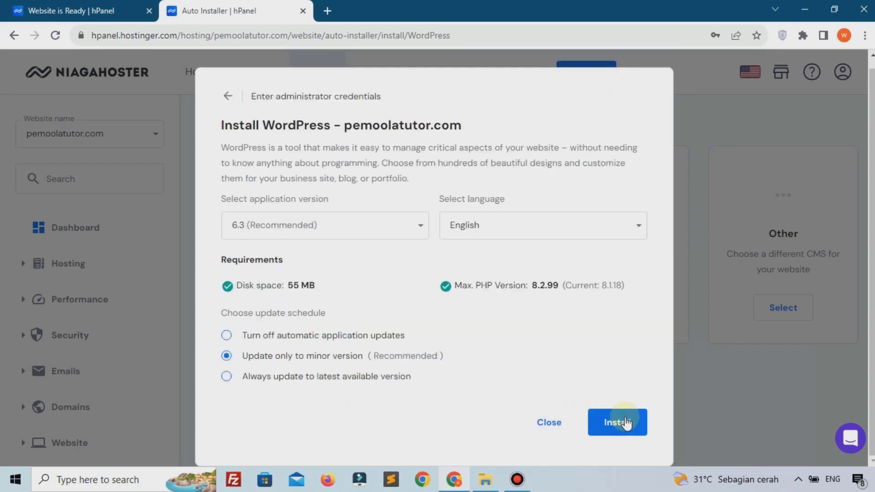
# Install WordPress 6.3 (Recommended) in English on pemoolatutor.com
pyautogui.click(377, 233)
pyautogui.click(333, 264)
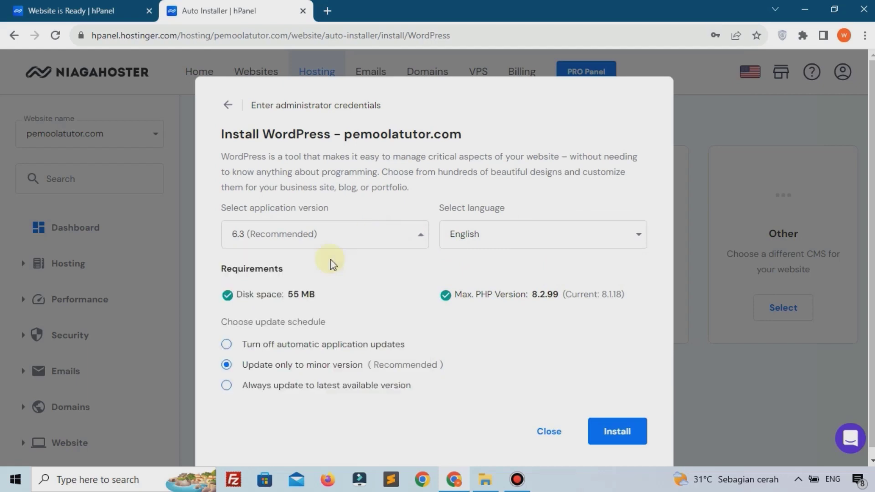
pyautogui.click(484, 238)
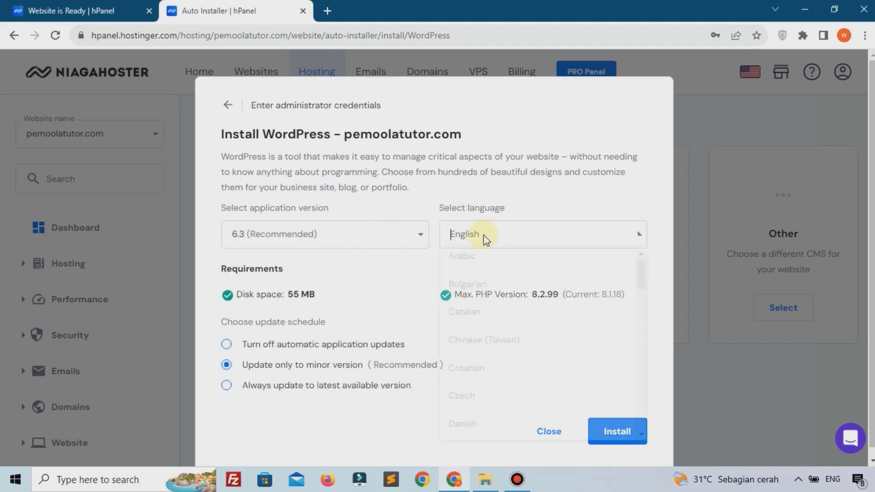
pyautogui.write('i')
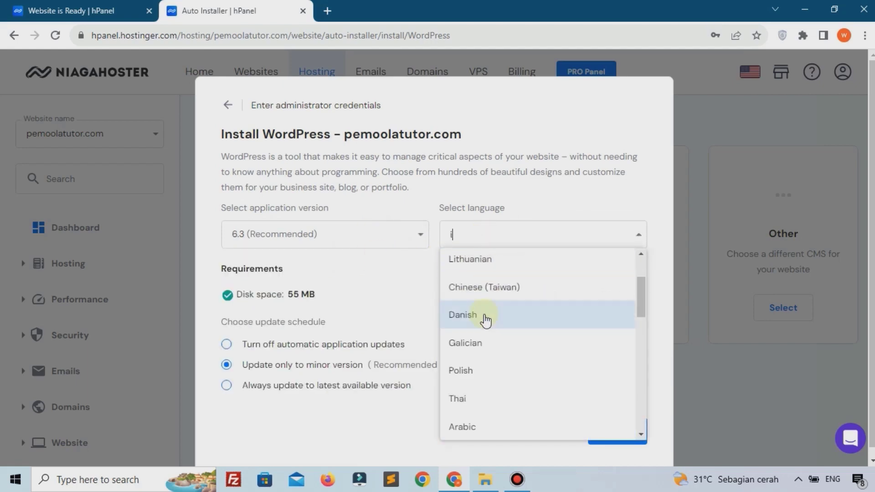
pyautogui.scroll(-2, 486, 321)
pyautogui.scroll(2, 488, 324)
pyautogui.scroll(2, 487, 324)
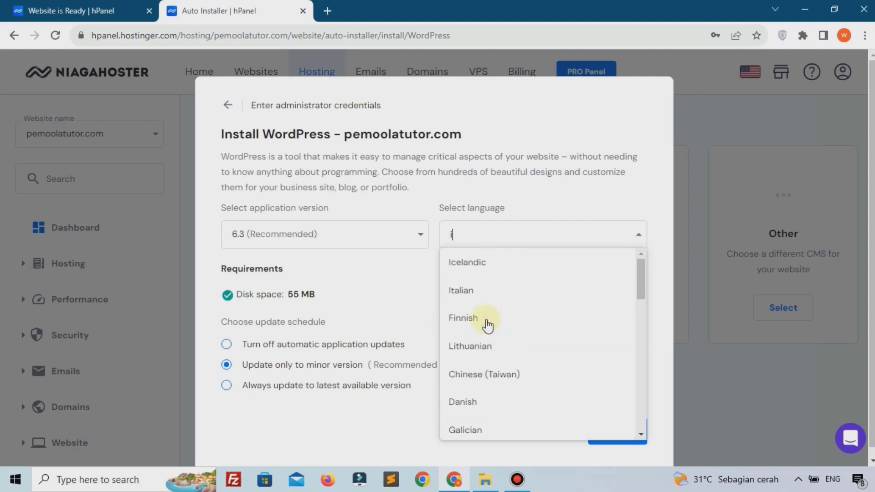
pyautogui.scroll(-10, 487, 325)
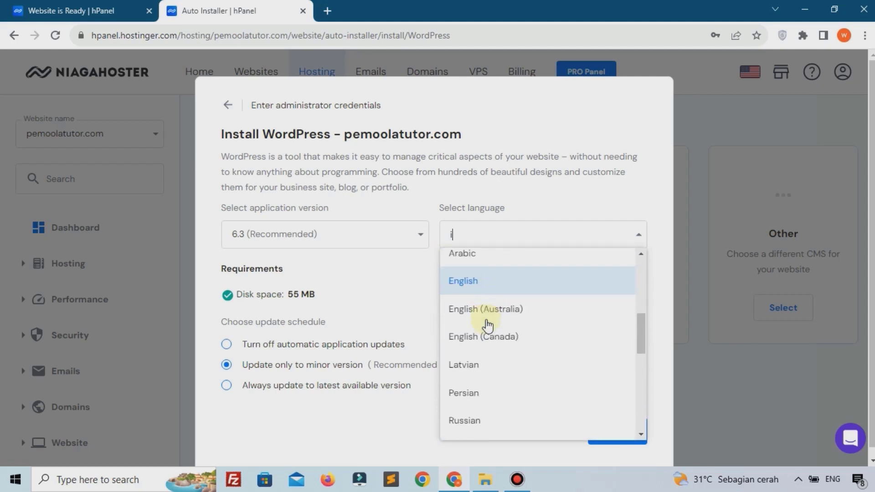
pyautogui.click(503, 310)
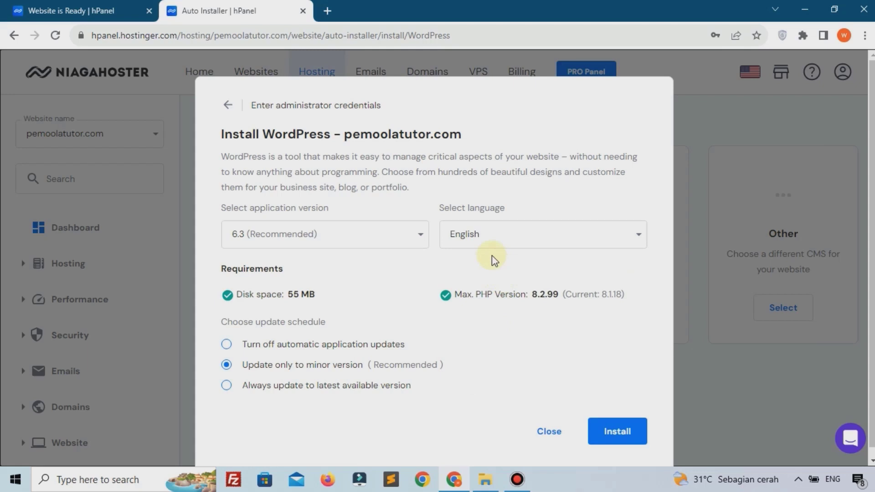
pyautogui.scroll(-1, 493, 257)
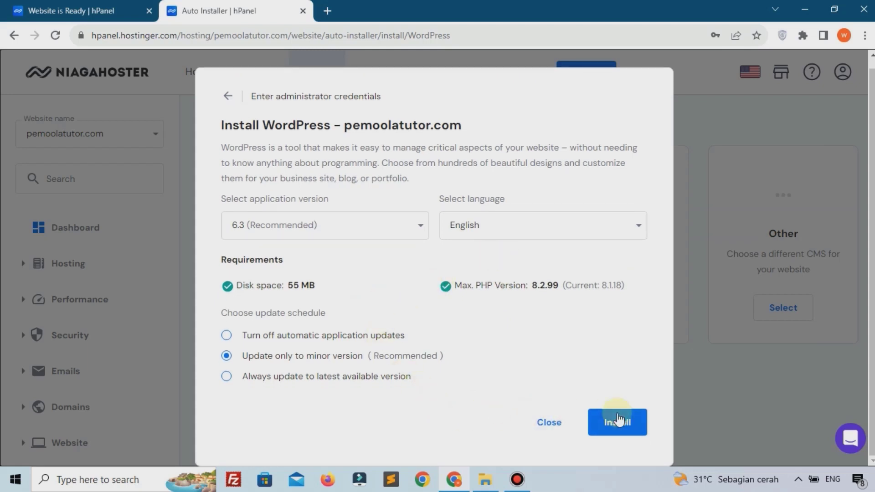
pyautogui.click(618, 420)
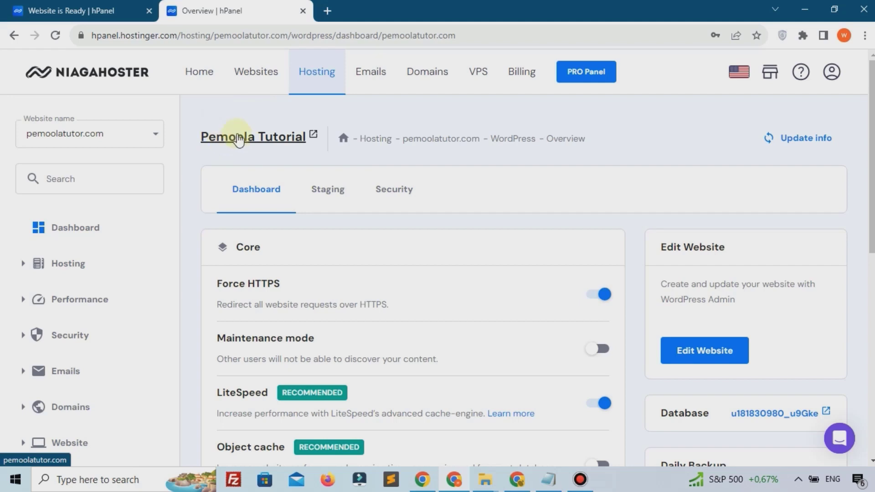
# Open the Pemoola Tutorial site in a new tab and select its web address
pyautogui.click(230, 139)
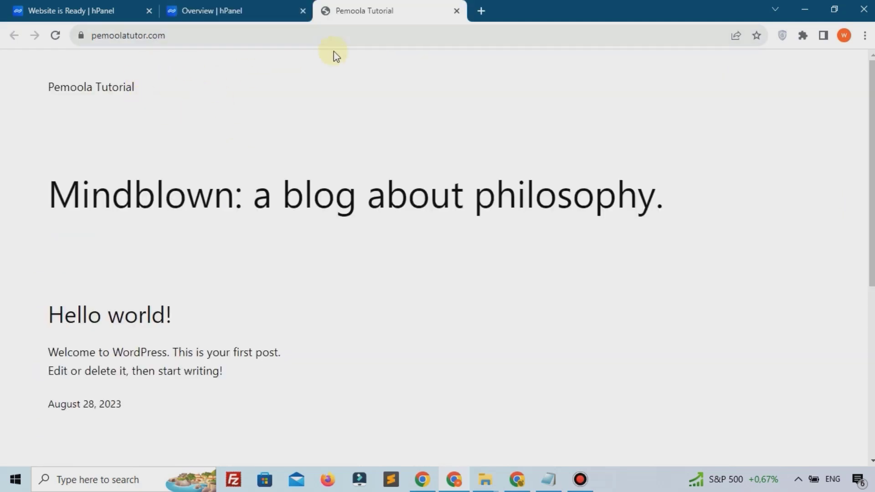
pyautogui.click(349, 36)
pyautogui.click(376, 111)
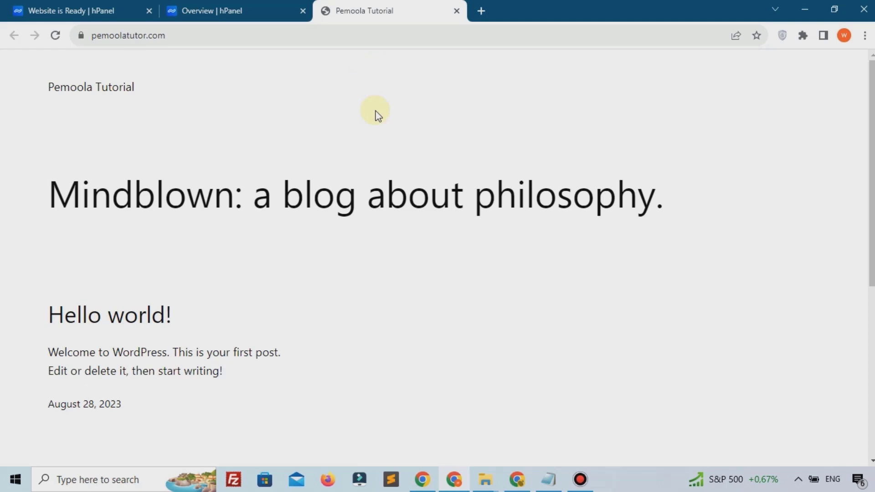
pyautogui.click(224, 39)
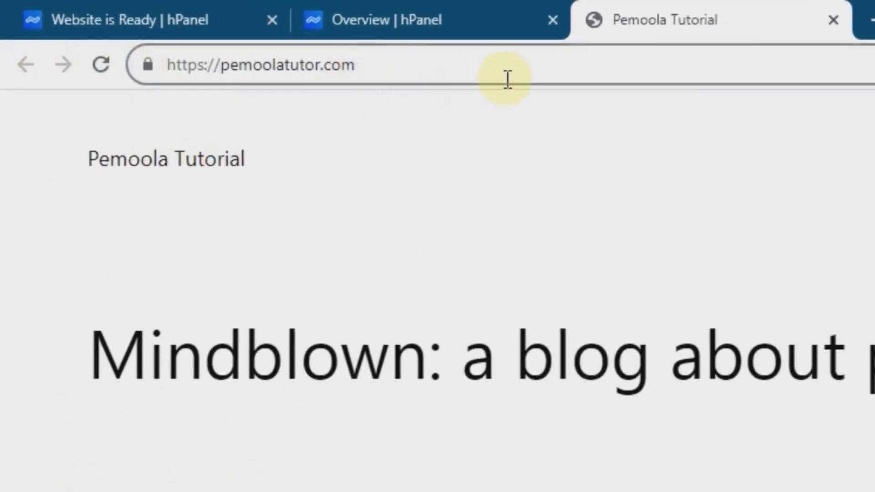
# Go to pemoolatutor.com/wp-admin and log in to the WordPress dashboard
pyautogui.write('/')
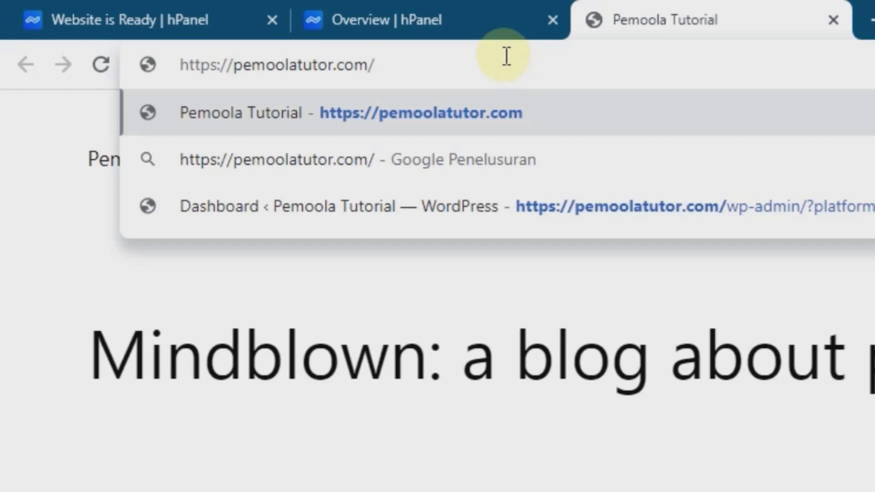
pyautogui.write('wp')
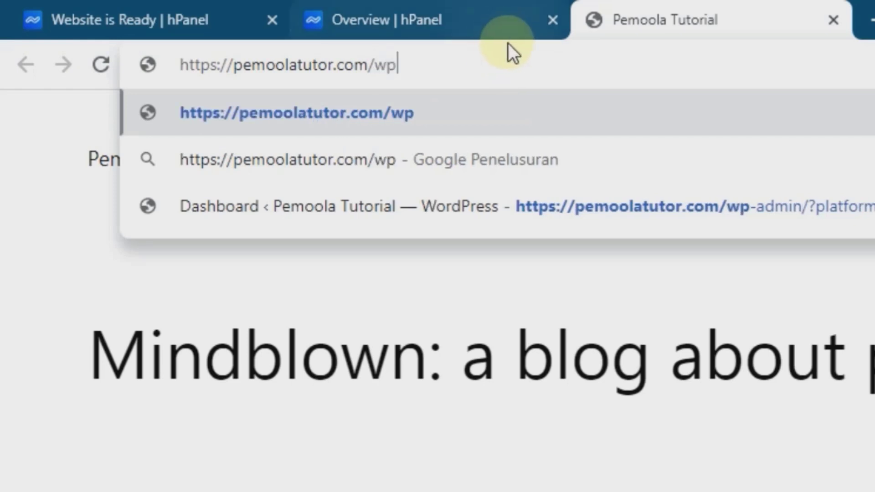
pyautogui.write('-admin')
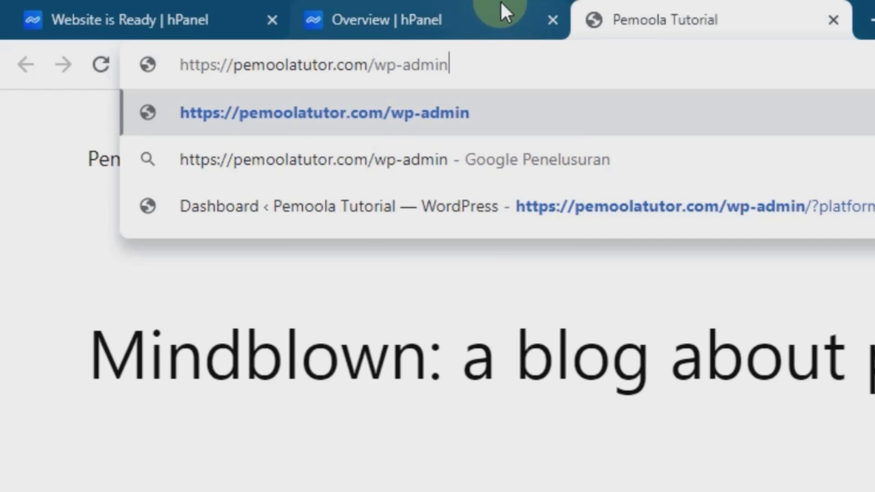
pyautogui.press('Return')
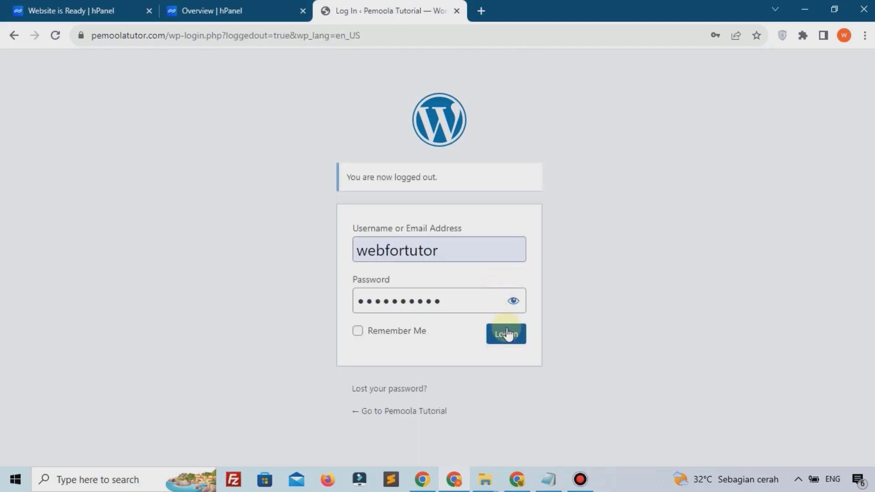
pyautogui.click(507, 334)
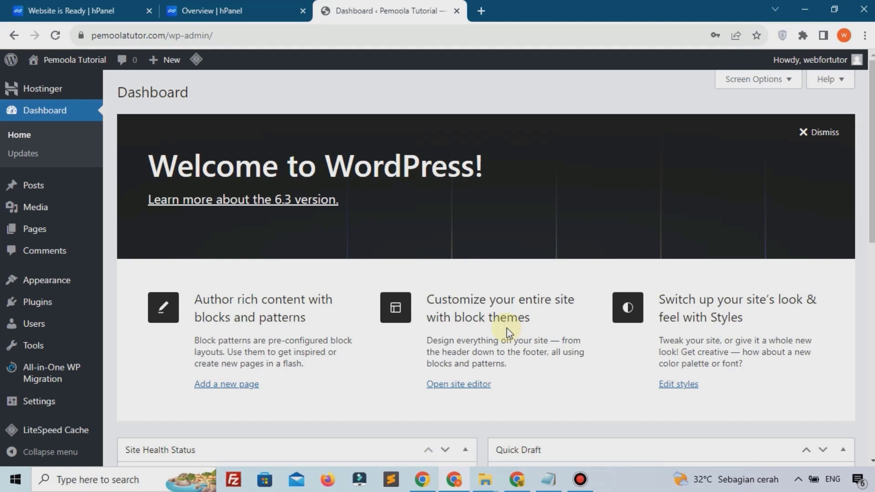
# Close the Overview and Website is Ready hPanel tabs
pyautogui.click(214, 12)
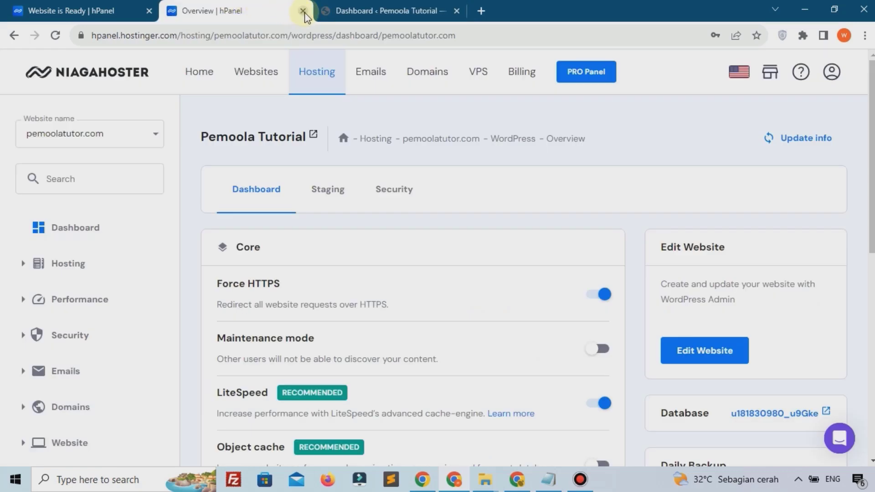
pyautogui.click(303, 10)
pyautogui.click(121, 10)
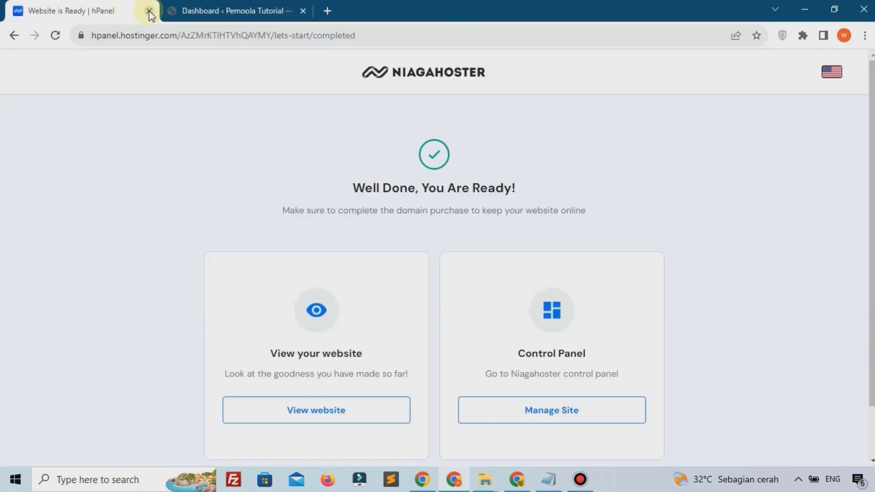
pyautogui.click(149, 10)
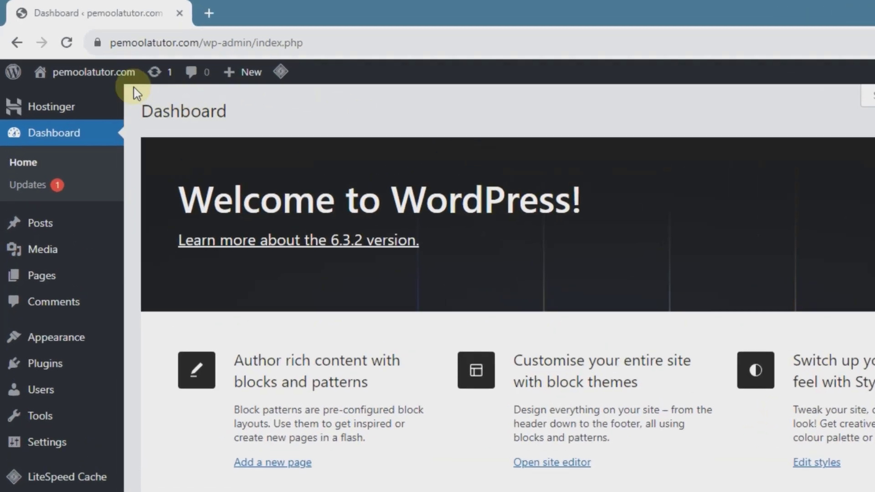
# Open the live site's front page in a new tab, then return to the admin dashboard
pyautogui.moveTo(86, 63)
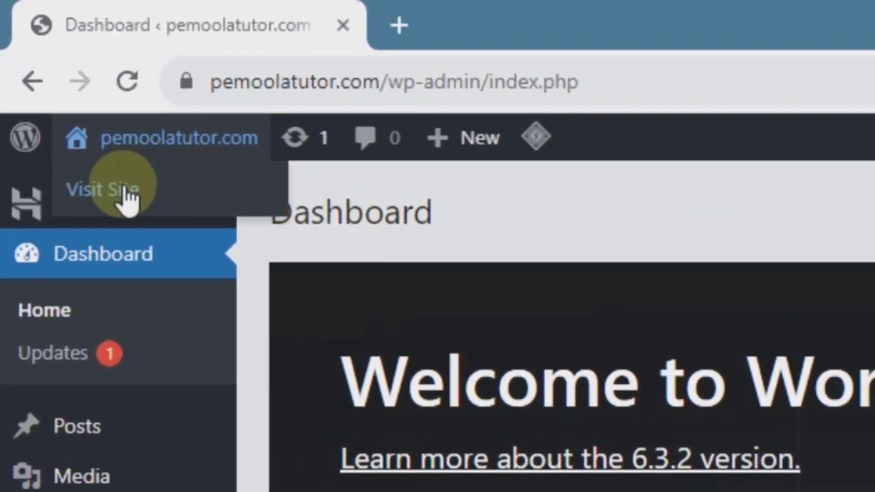
pyautogui.click(129, 199)
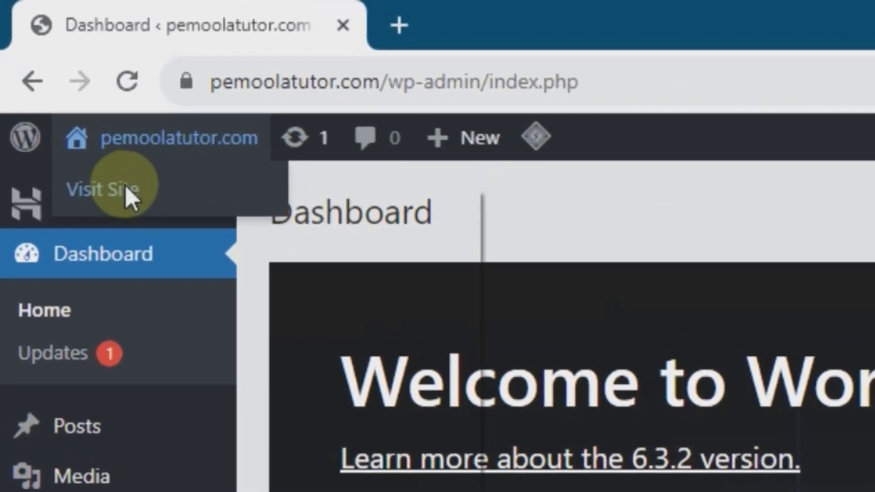
pyautogui.rightClick(129, 199)
pyautogui.click(176, 203)
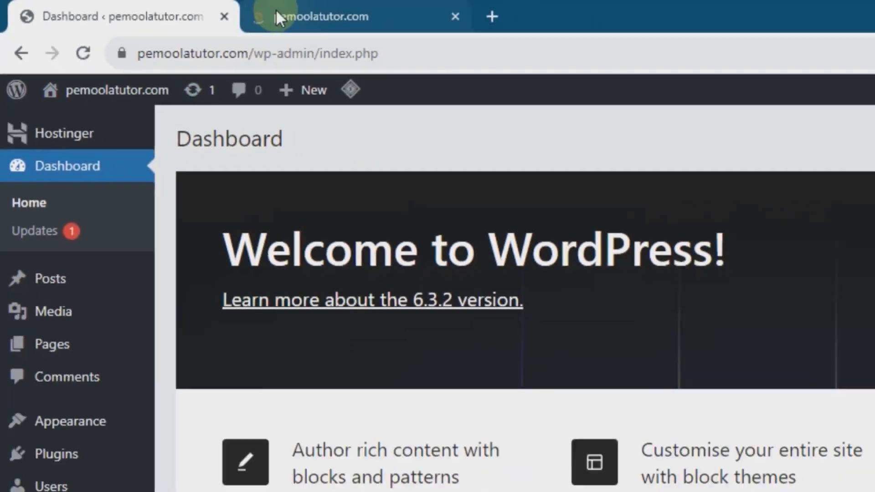
pyautogui.click(428, 26)
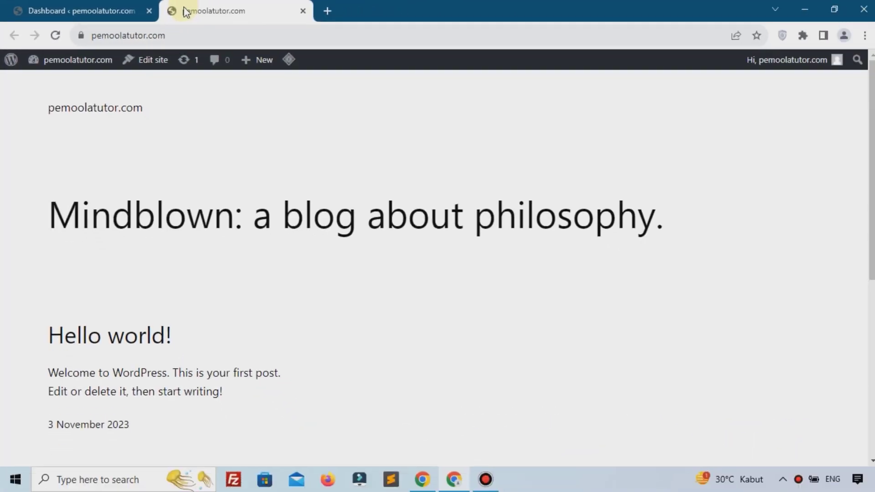
pyautogui.click(96, 2)
pyautogui.moveTo(39, 365)
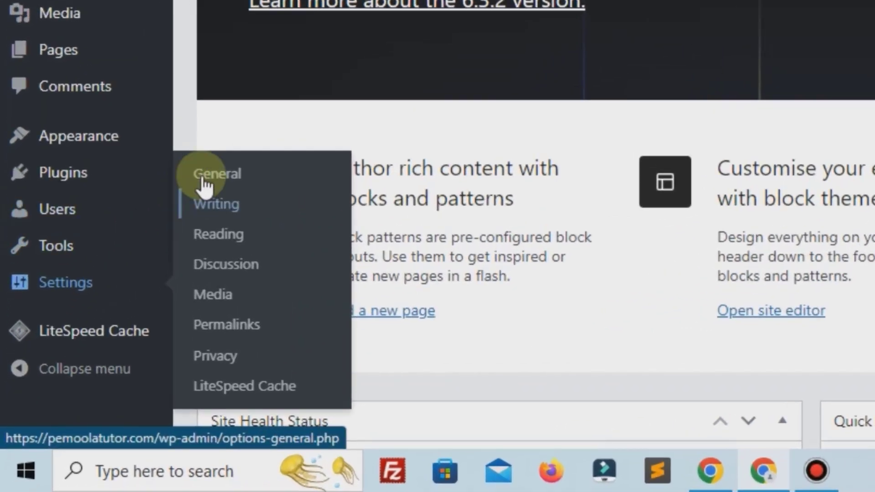
# In General Settings, set both Site Title and Tagline to 'Pemoola Otomotive'
pyautogui.click(122, 305)
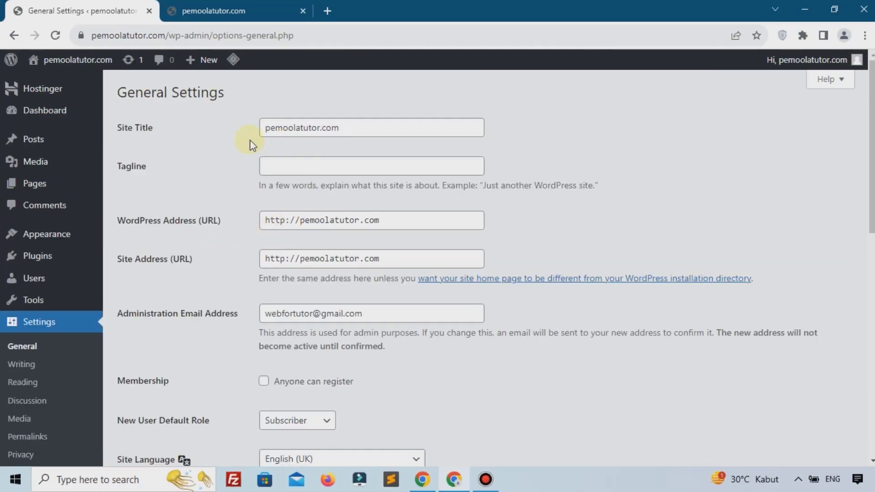
pyautogui.click(346, 134)
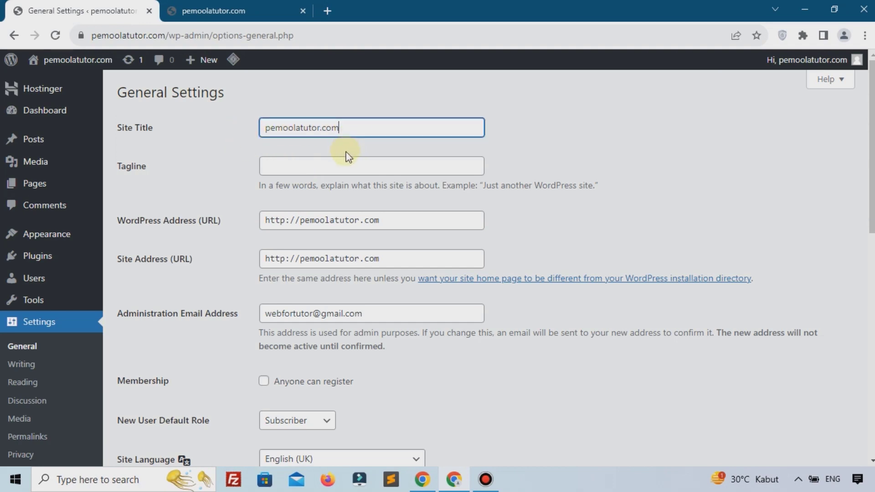
pyautogui.tripleClick(347, 133)
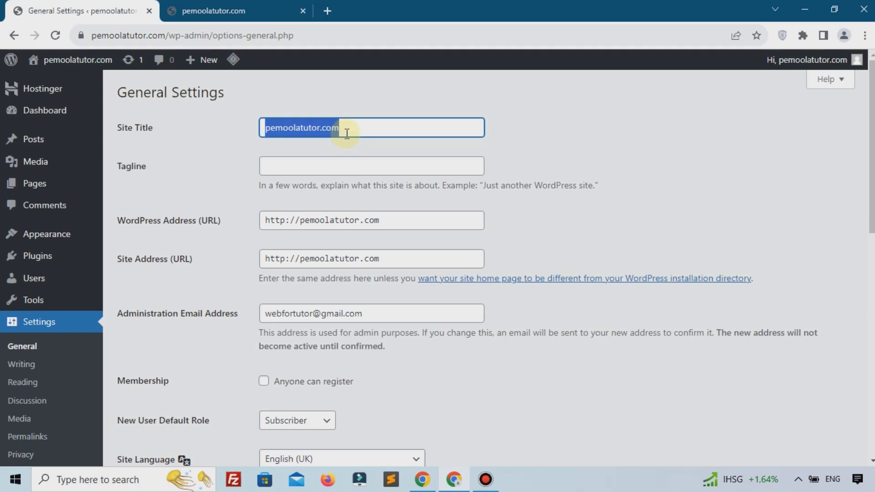
pyautogui.write('Per')
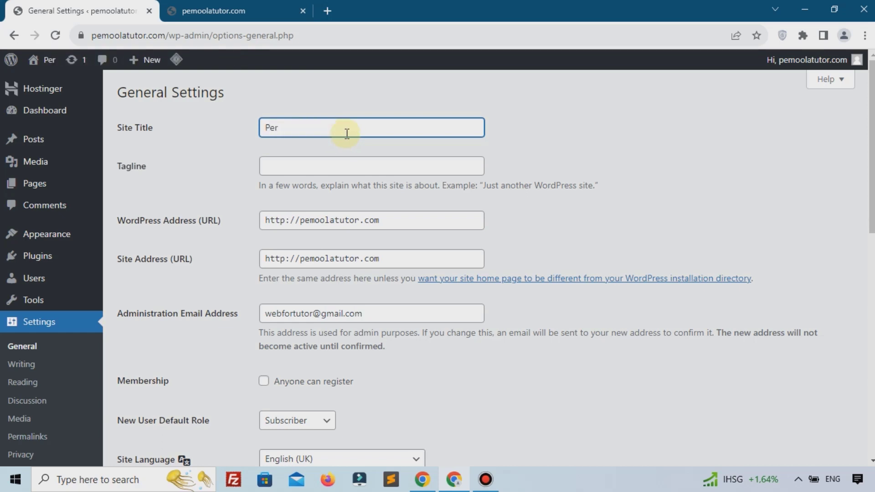
pyautogui.press('BackSpace')
pyautogui.write('moola')
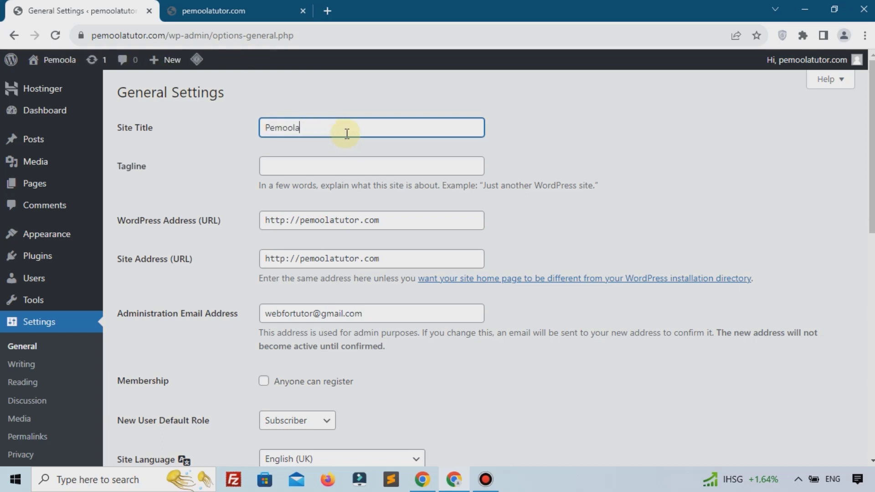
pyautogui.write(' Otomotive')
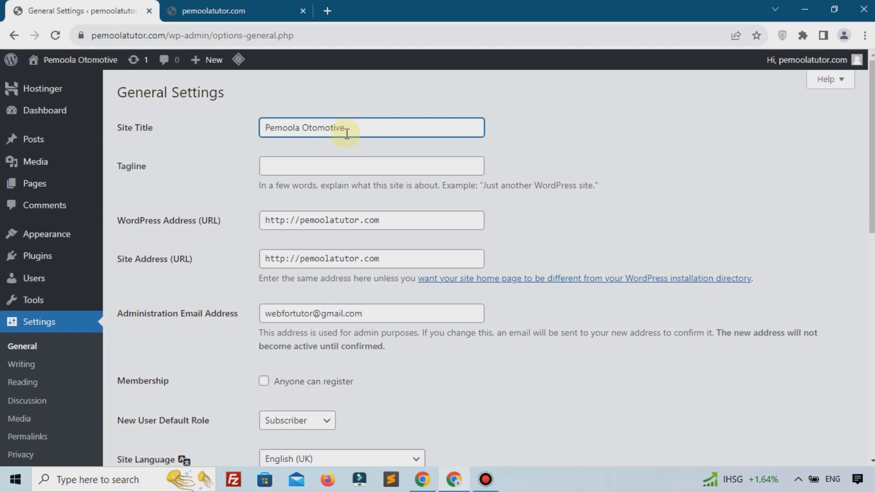
pyautogui.hotkey('ctrl', 'a')
pyautogui.hotkey('ctrl', 'c')
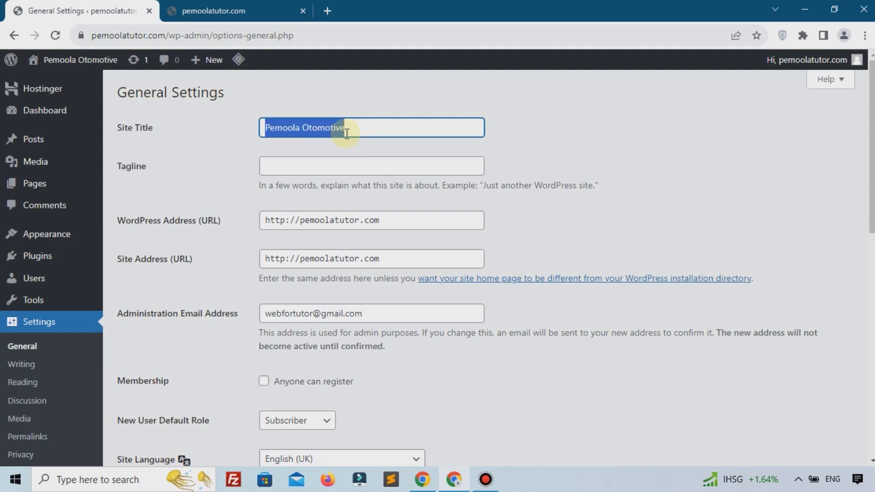
pyautogui.click(331, 171)
pyautogui.hotkey('ctrl', 'v')
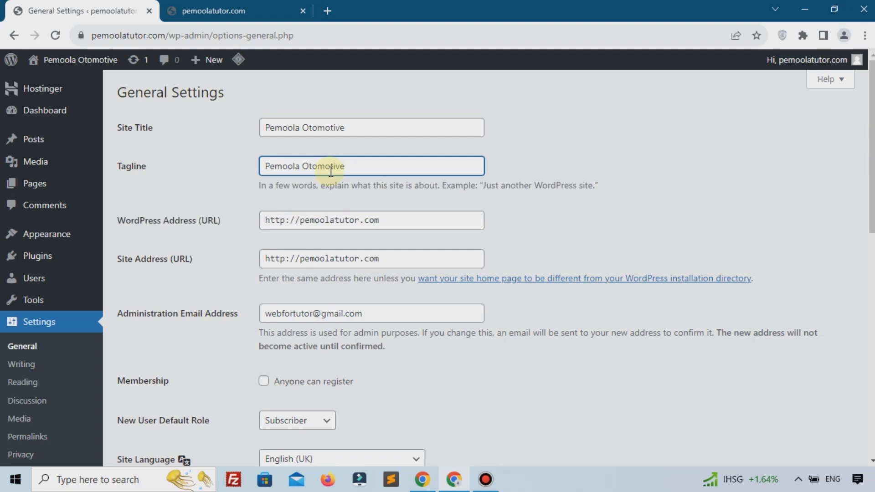
# Switch the site language to Bahasa Indonesia and save the changes
pyautogui.scroll(-6, 335, 255)
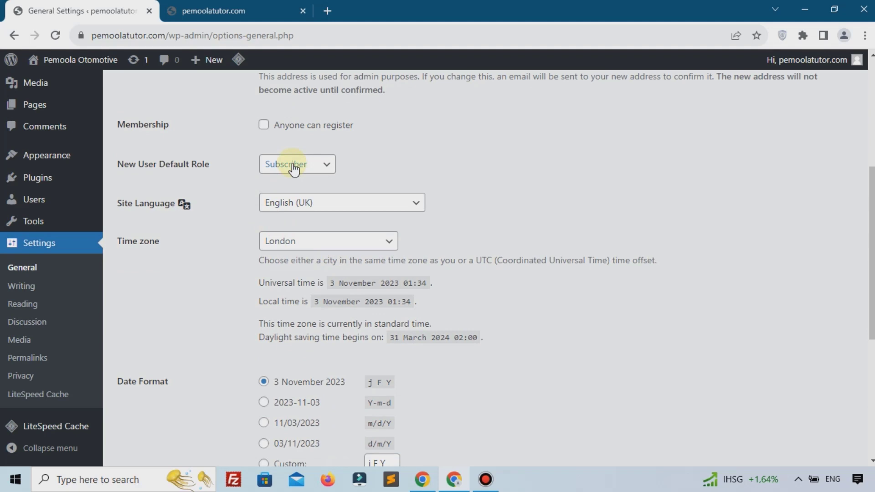
pyautogui.scroll(-2, 296, 191)
pyautogui.scroll(3, 304, 218)
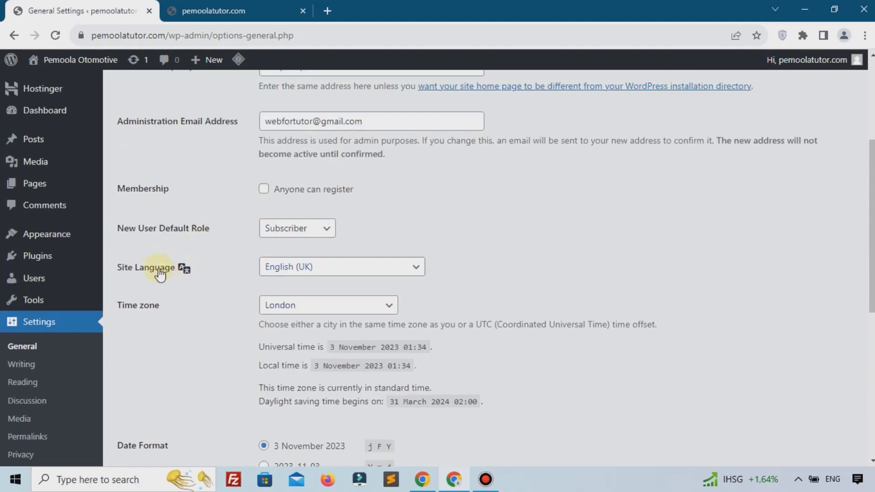
pyautogui.click(326, 268)
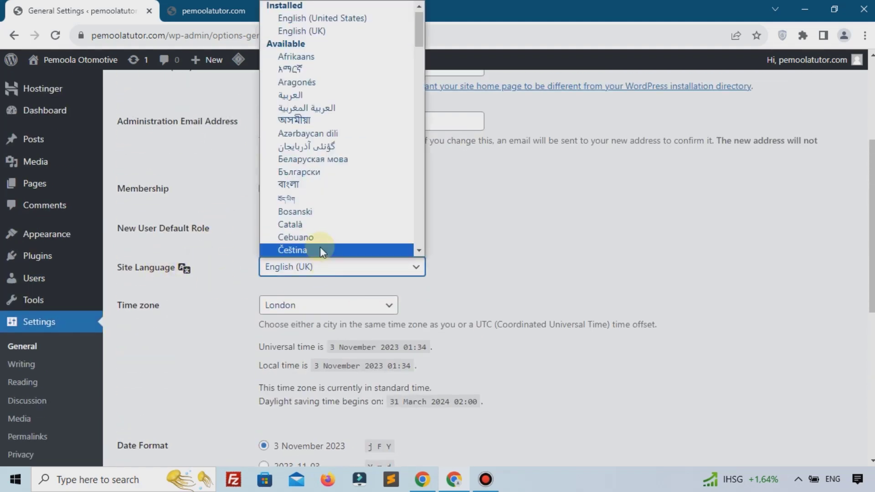
pyautogui.press('i')
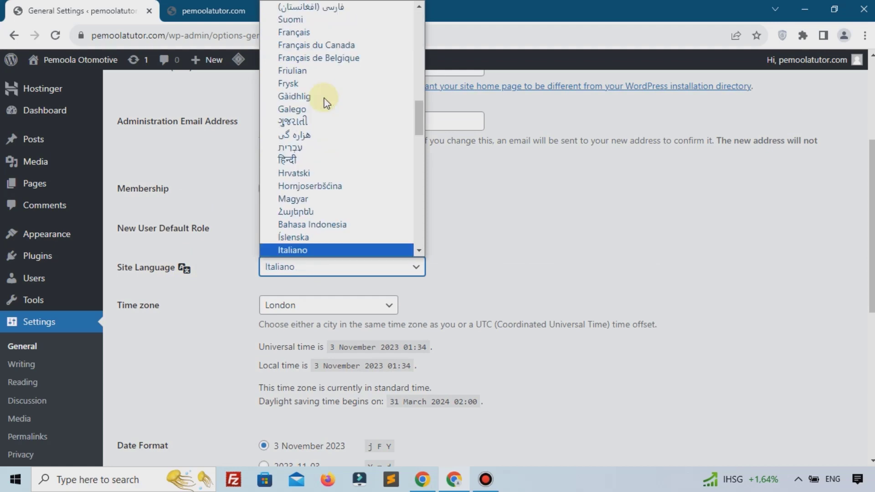
pyautogui.click(330, 224)
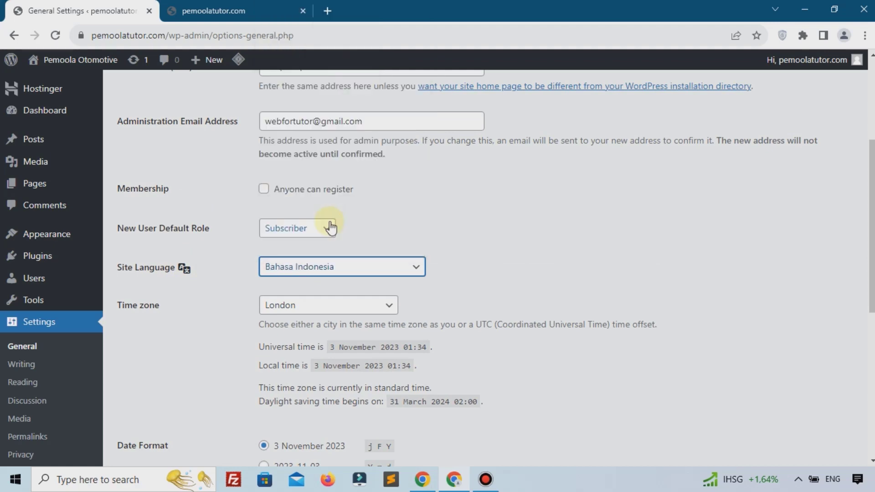
pyautogui.scroll(-8, 328, 232)
pyautogui.click(156, 400)
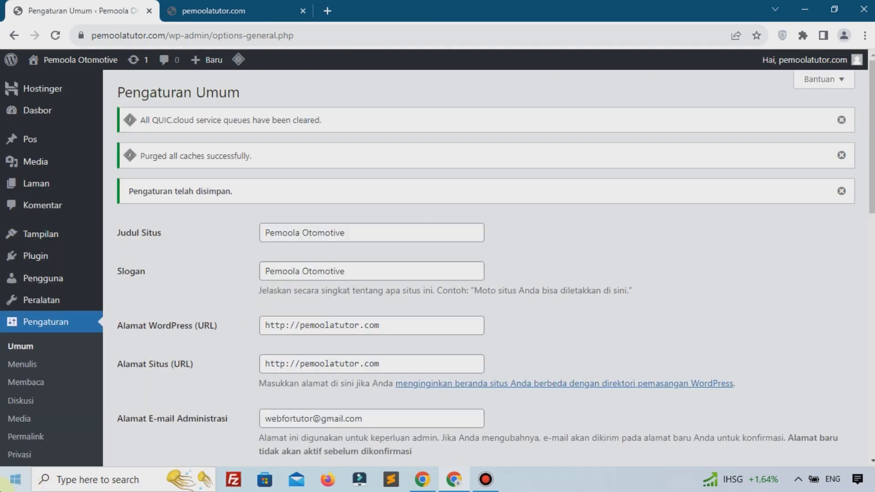
# Search the theme directory for 'astra', then install and activate the Astra theme
pyautogui.scroll(-3, 27, 351)
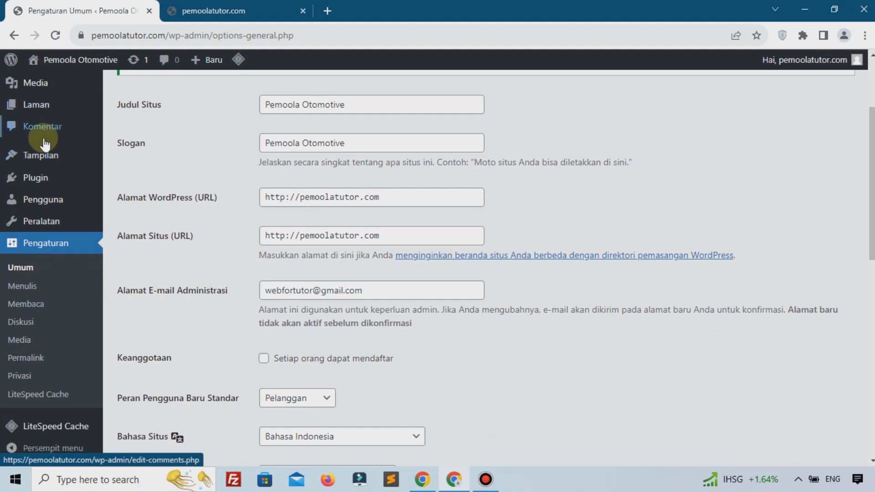
pyautogui.scroll(1, 56, 181)
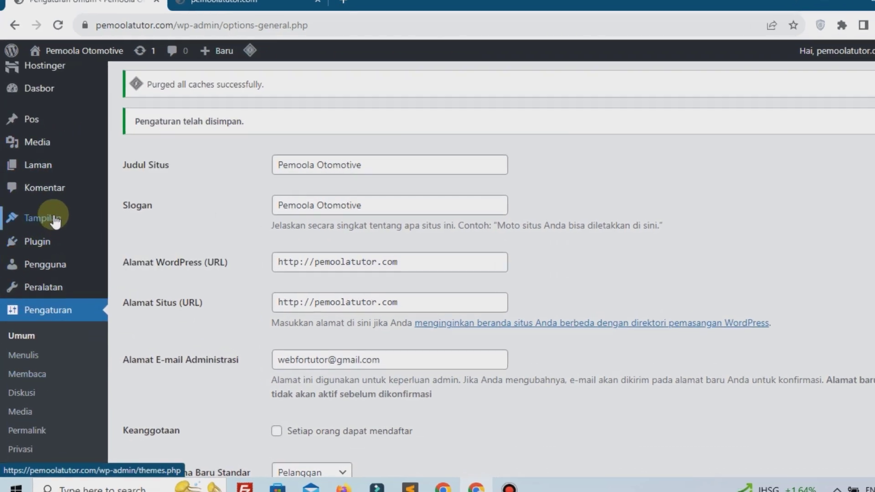
pyautogui.moveTo(54, 219)
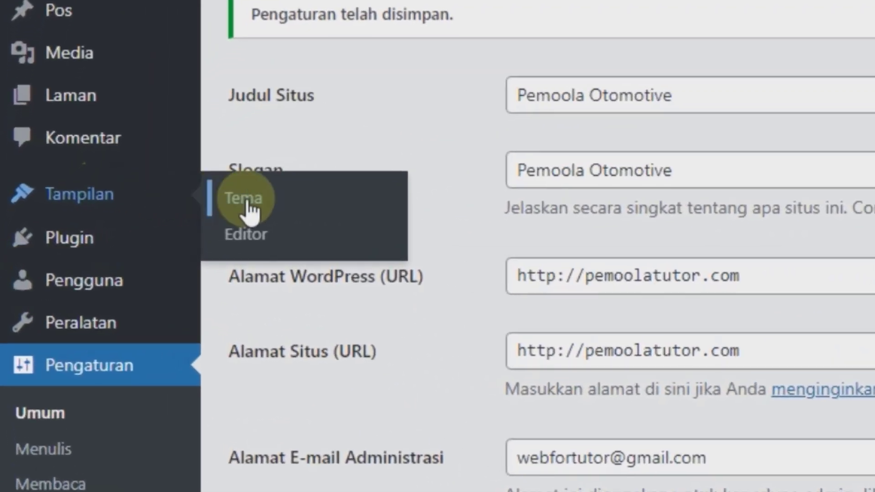
pyautogui.click(249, 209)
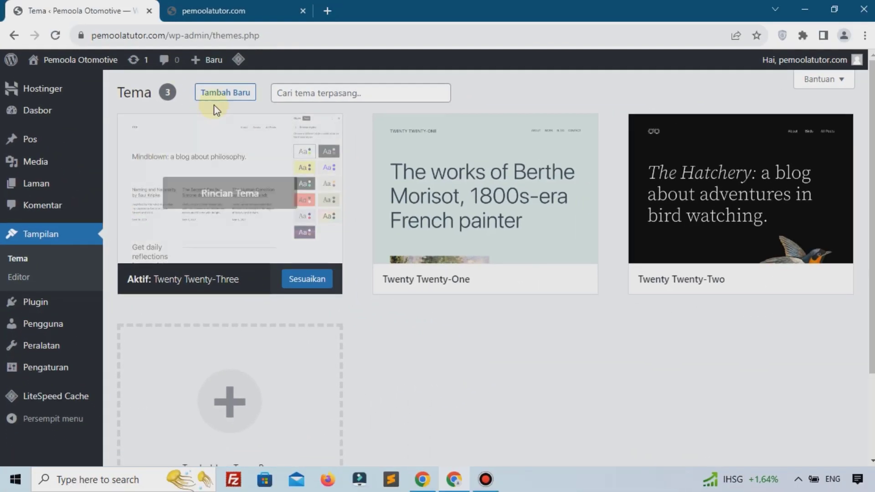
pyautogui.click(221, 98)
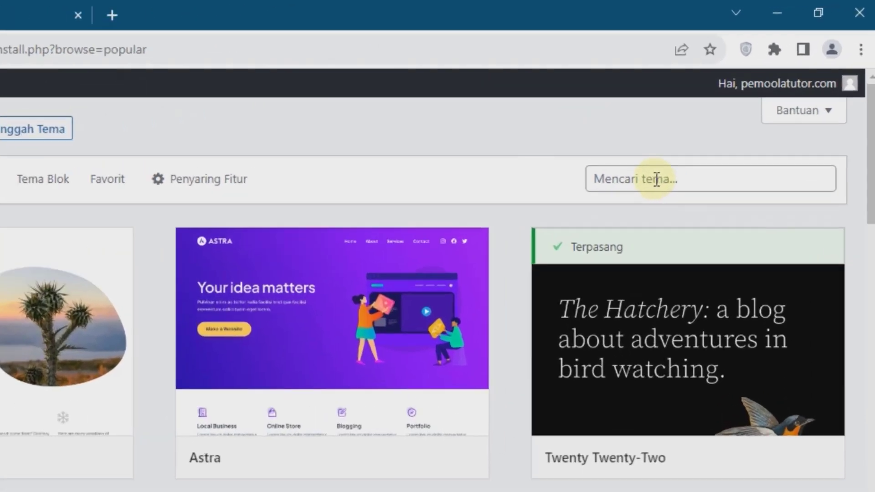
pyautogui.click(657, 180)
pyautogui.write('astra')
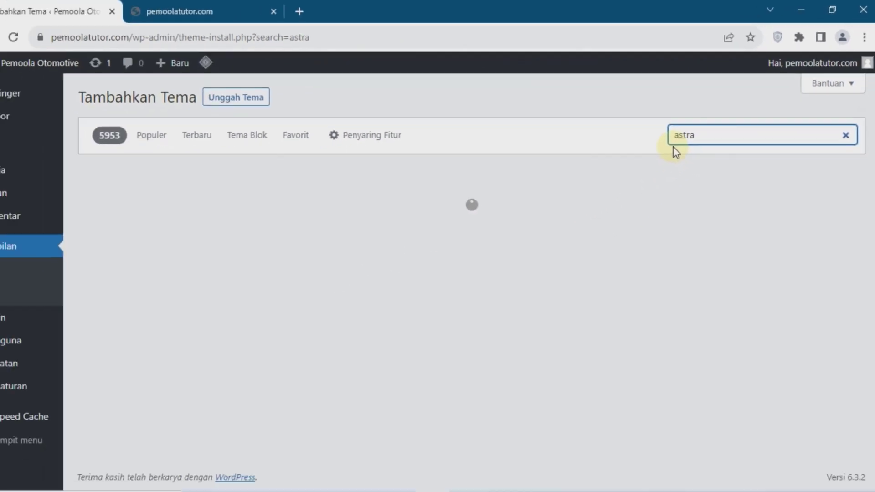
pyautogui.moveTo(238, 228)
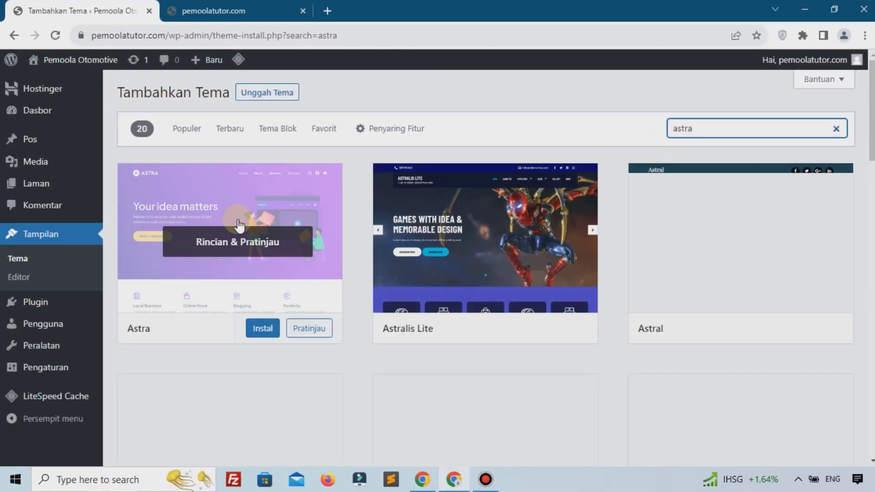
pyautogui.click(263, 332)
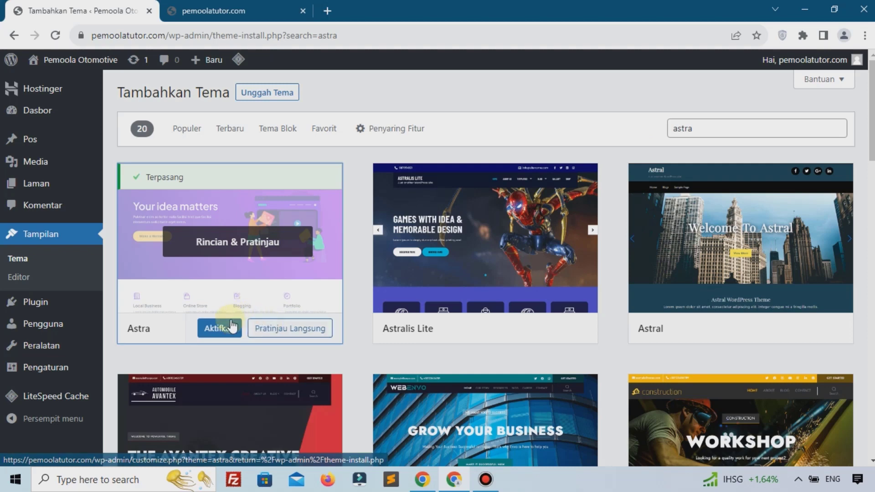
pyautogui.click(225, 332)
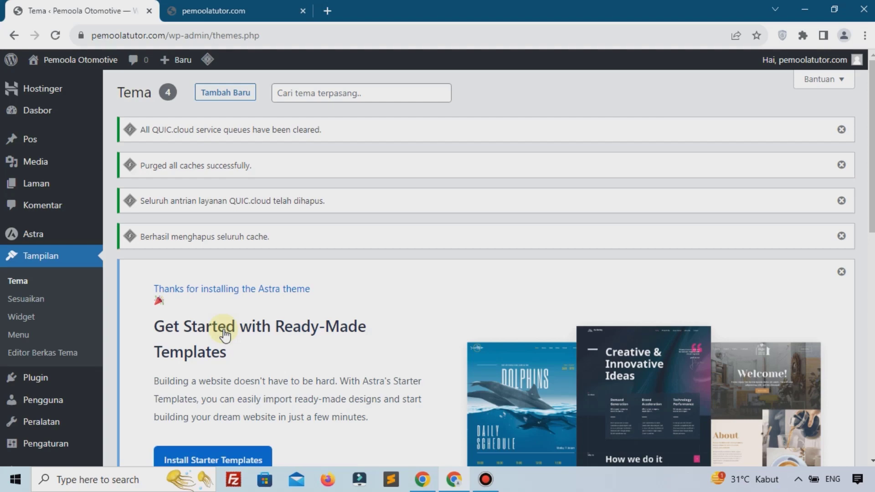
# Reload the live site to confirm it now shows Astra's layout, then return to the admin
pyautogui.click(225, 12)
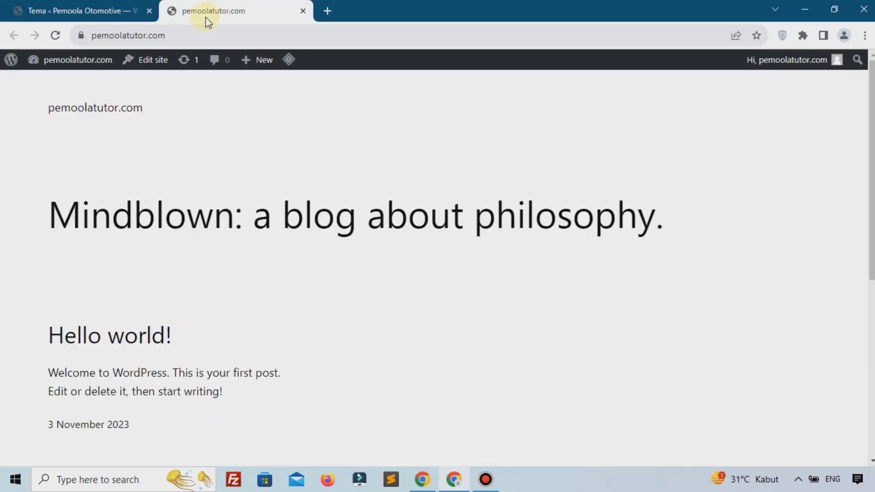
pyautogui.click(56, 37)
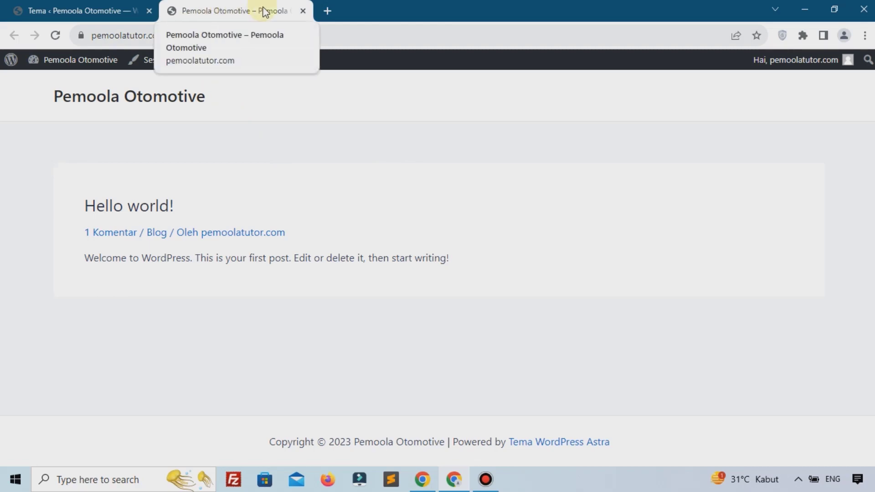
pyautogui.click(52, 10)
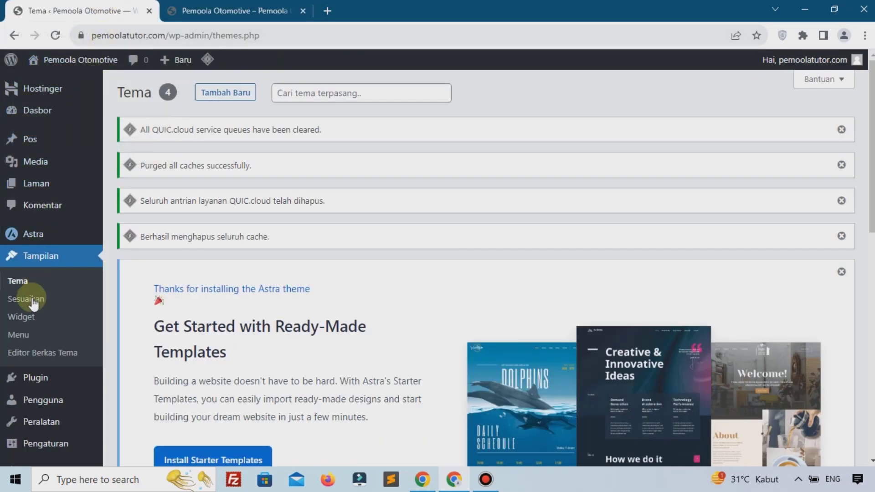
pyautogui.moveTo(40, 384)
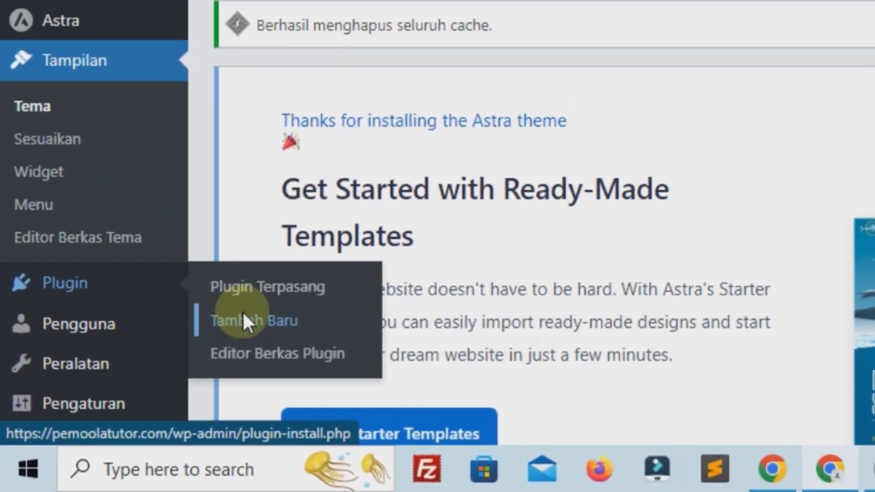
# Search new plugins for 'elementor', then install and activate the Elementor plugin
pyautogui.click(319, 272)
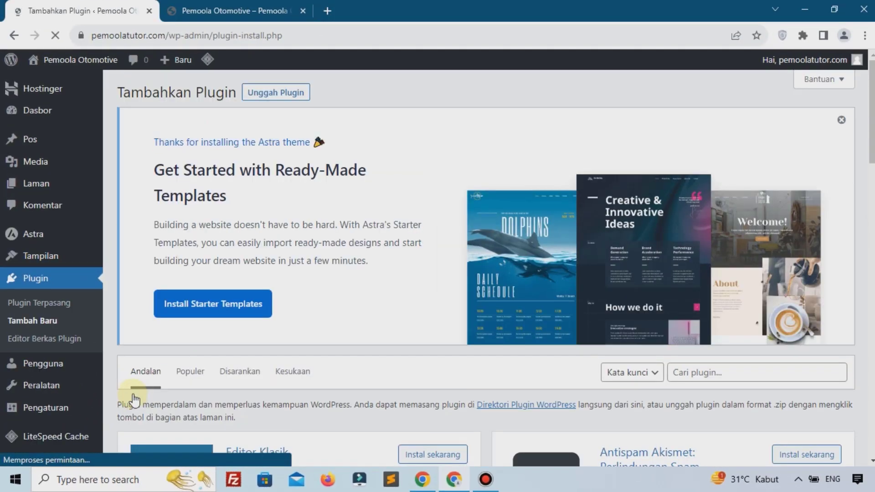
pyautogui.scroll(-1, 137, 401)
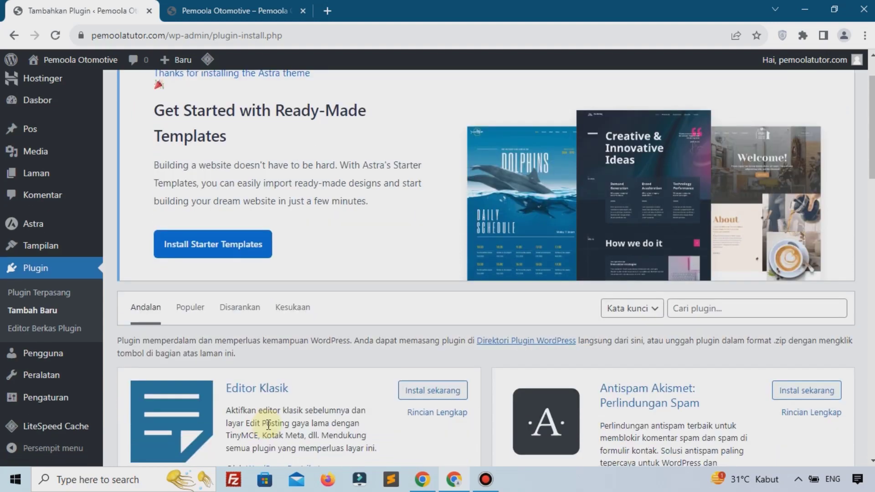
pyautogui.click(701, 317)
pyautogui.write('e')
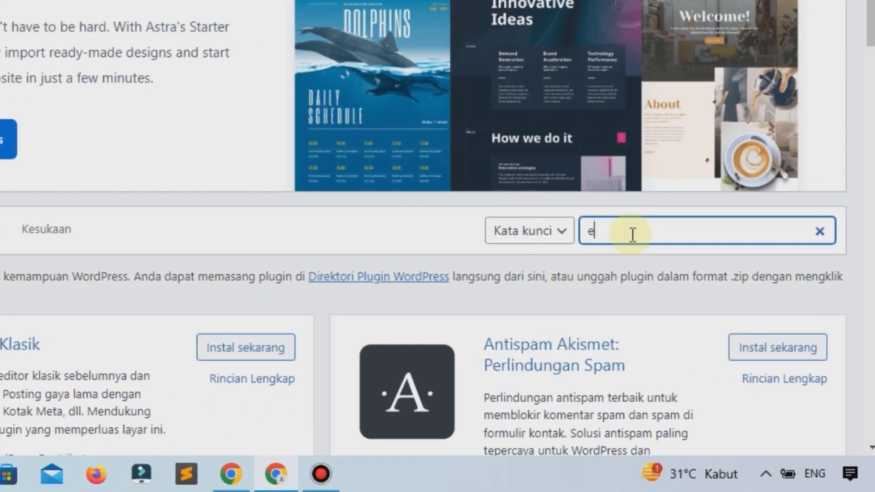
pyautogui.write('lementor')
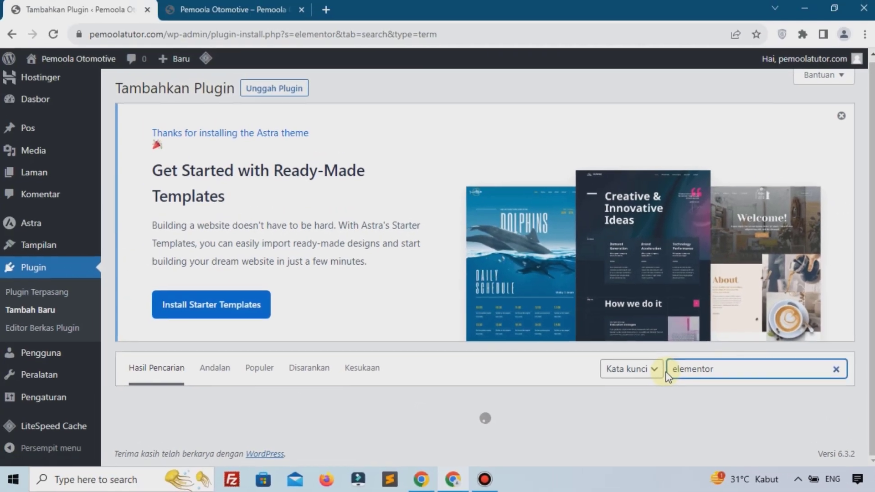
pyautogui.scroll(-4, 251, 302)
pyautogui.scroll(-1, 251, 302)
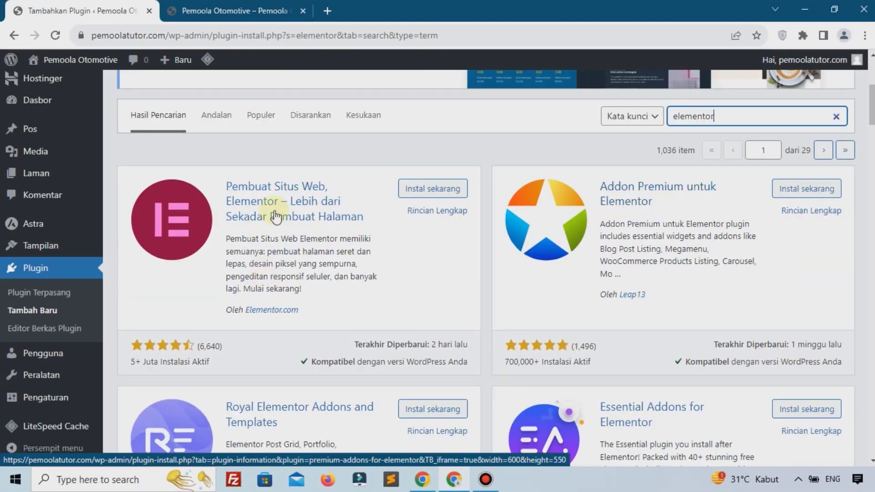
pyautogui.click(433, 196)
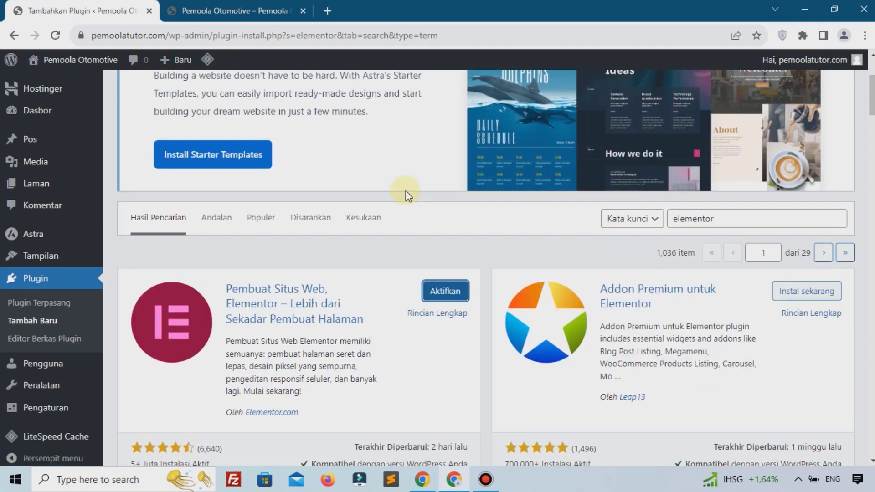
pyautogui.click(437, 294)
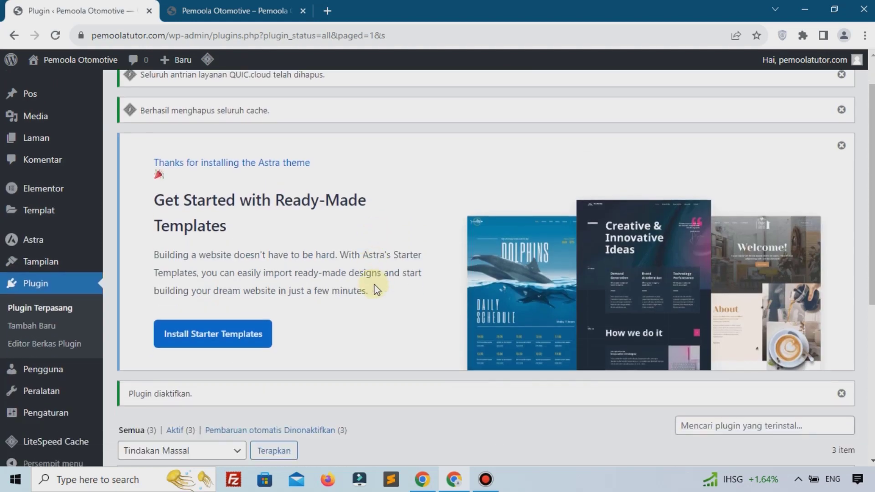
pyautogui.scroll(-3, 283, 301)
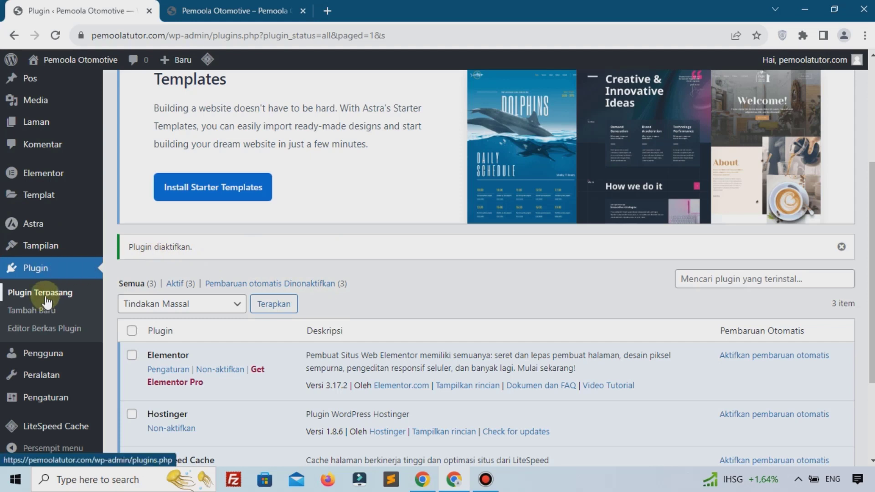
# Bulk-deactivate the Hostinger and LiteSpeed Cache plugins with Non-aktifkan
pyautogui.scroll(-1, 272, 275)
pyautogui.scroll(-1, 271, 276)
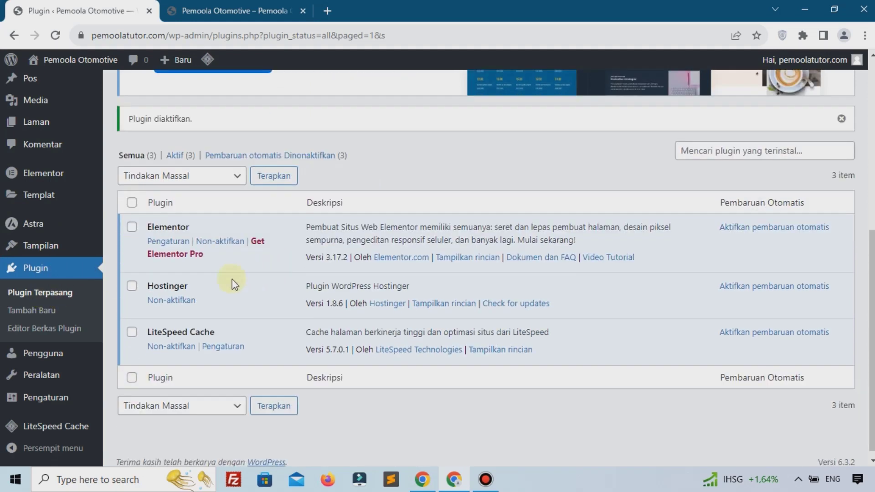
pyautogui.click(132, 286)
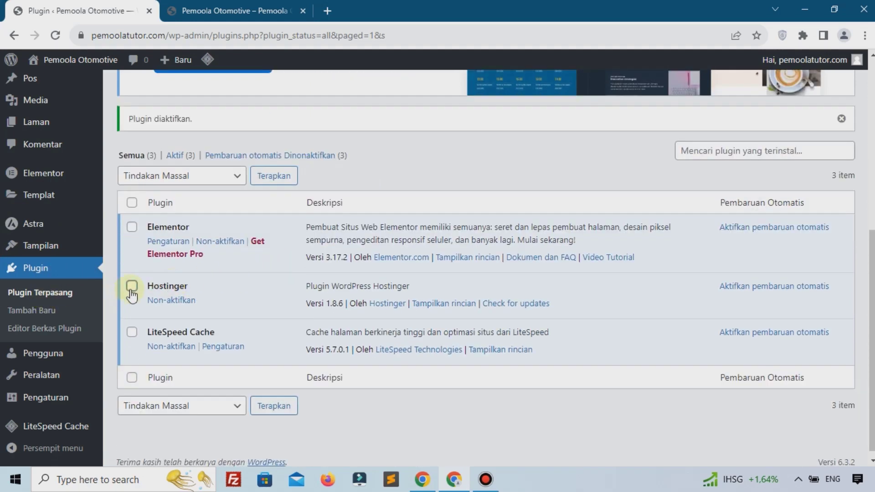
pyautogui.click(131, 331)
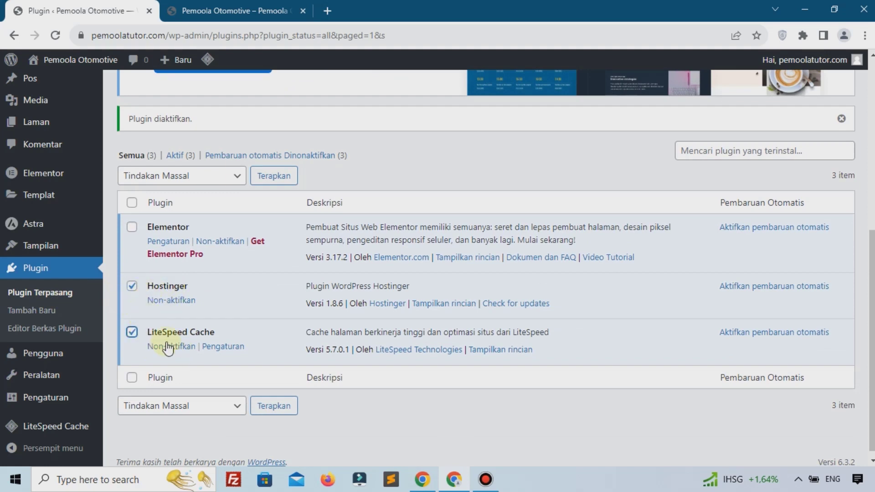
pyautogui.click(209, 182)
pyautogui.click(172, 218)
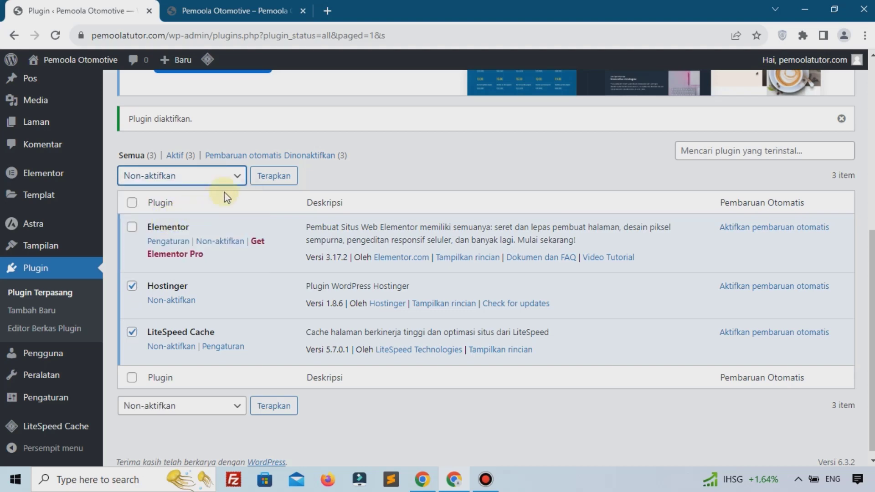
pyautogui.click(274, 176)
# Bulk-delete the Hostinger and LiteSpeed Cache plugins with Hapus and confirm the deletion
pyautogui.scroll(-5, 271, 181)
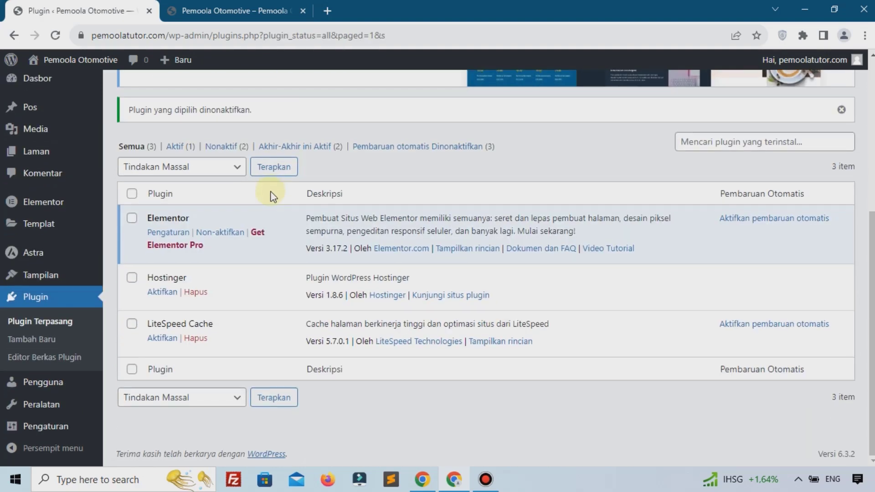
pyautogui.click(132, 279)
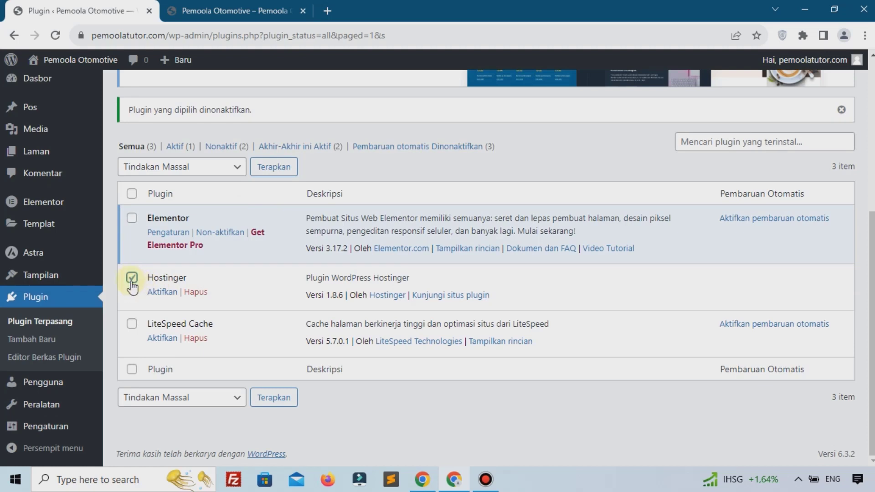
pyautogui.click(131, 324)
pyautogui.click(182, 166)
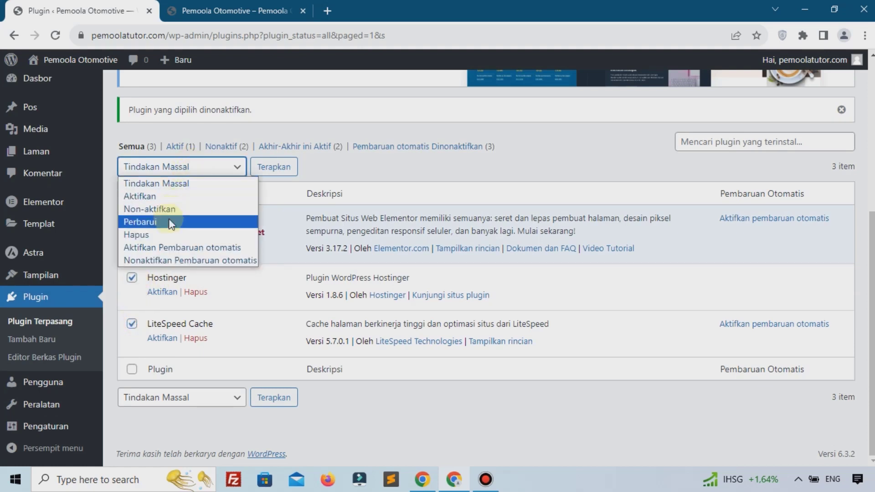
pyautogui.click(167, 235)
pyautogui.click(260, 166)
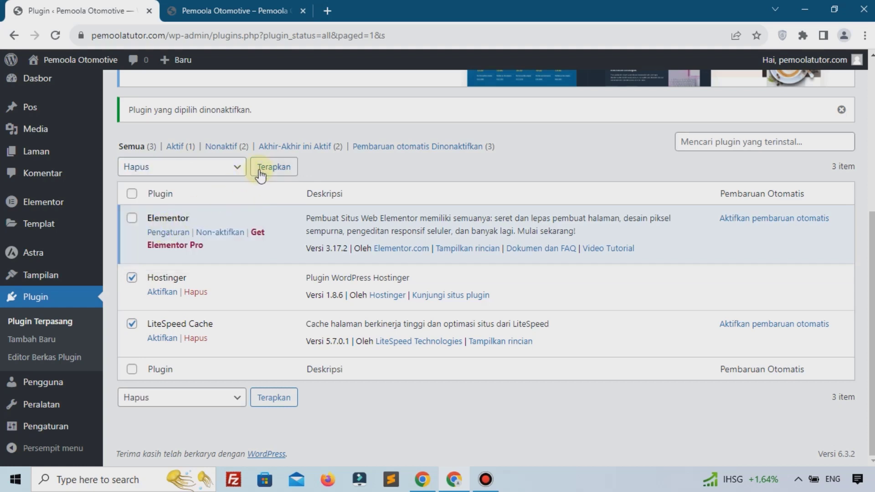
pyautogui.click(506, 110)
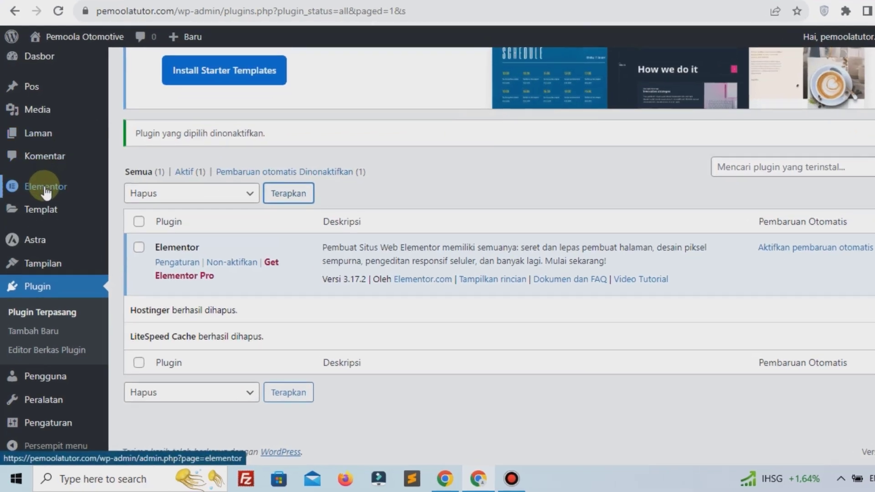
# In Elementor's Experiments settings, set Flexbox Container to Aktif and save the changes
pyautogui.moveTo(48, 191)
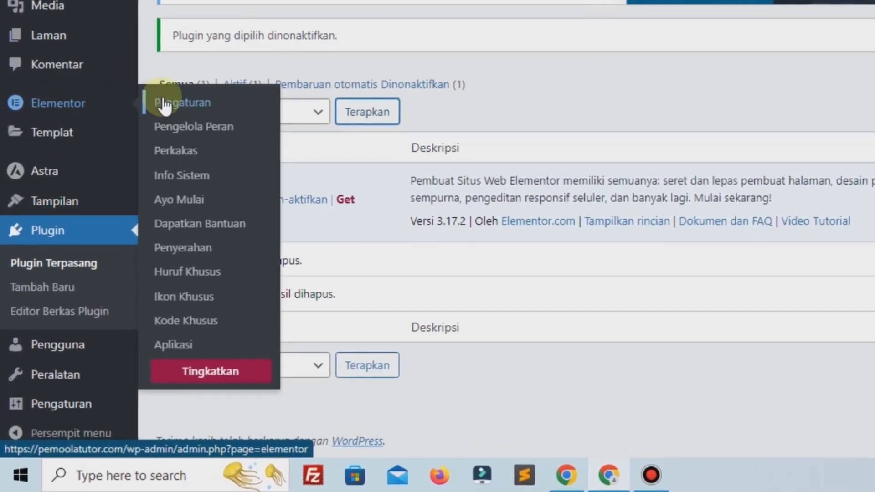
pyautogui.click(129, 188)
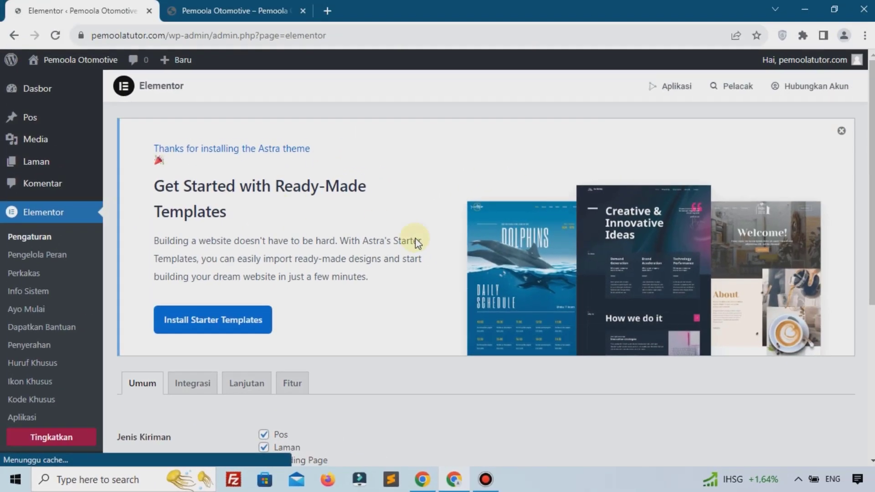
pyautogui.scroll(-3, 323, 274)
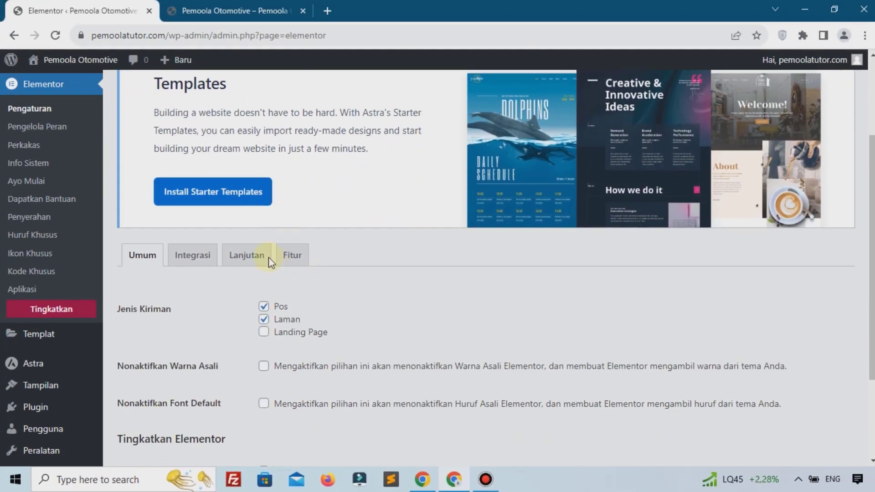
pyautogui.click(292, 256)
pyautogui.scroll(-8, 292, 360)
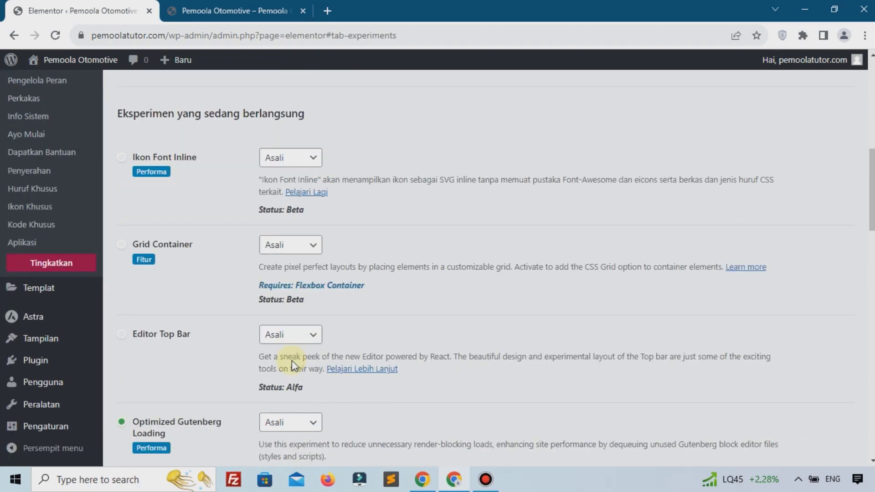
pyautogui.scroll(-15, 291, 360)
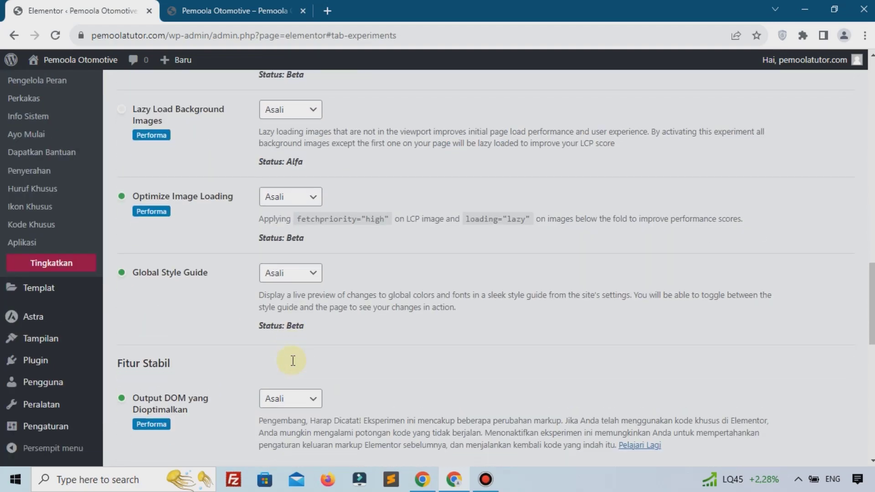
pyautogui.scroll(-1, 293, 361)
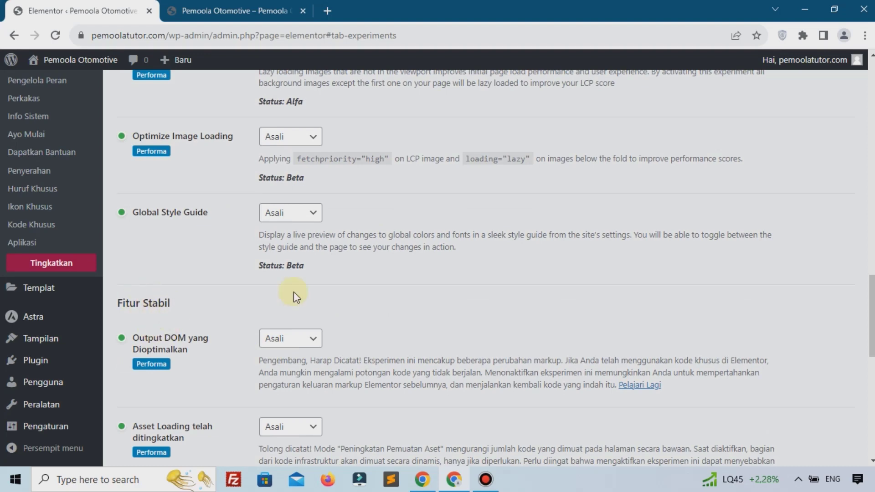
pyautogui.scroll(-7, 294, 294)
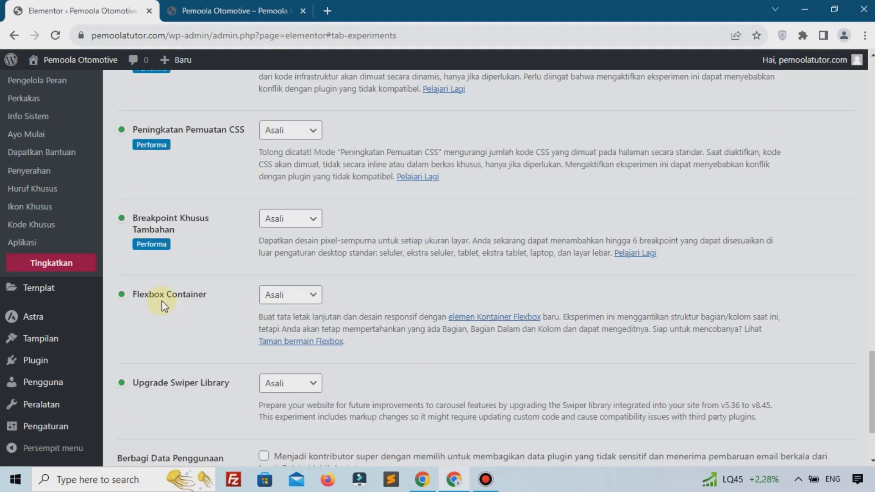
pyautogui.click(292, 295)
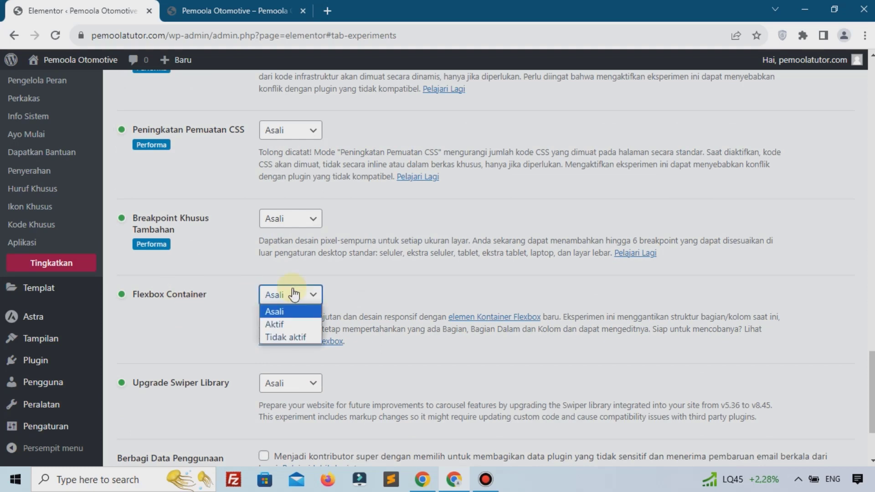
pyautogui.click(269, 324)
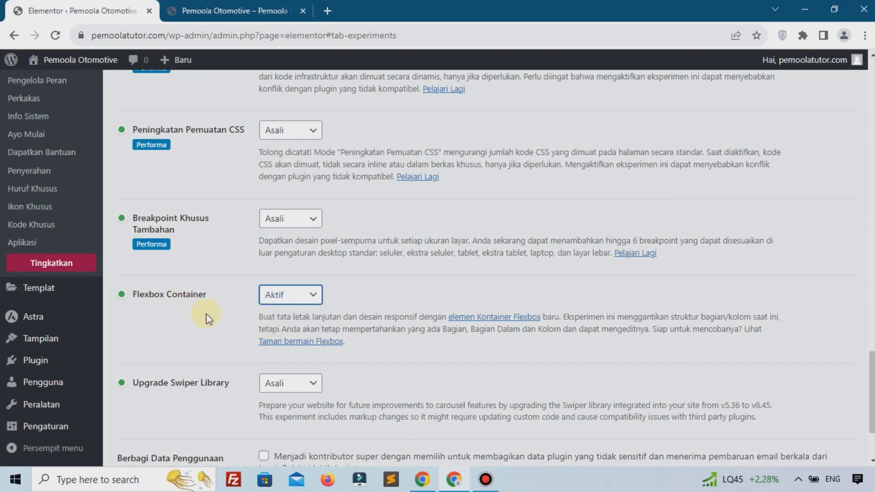
pyautogui.scroll(-3, 228, 318)
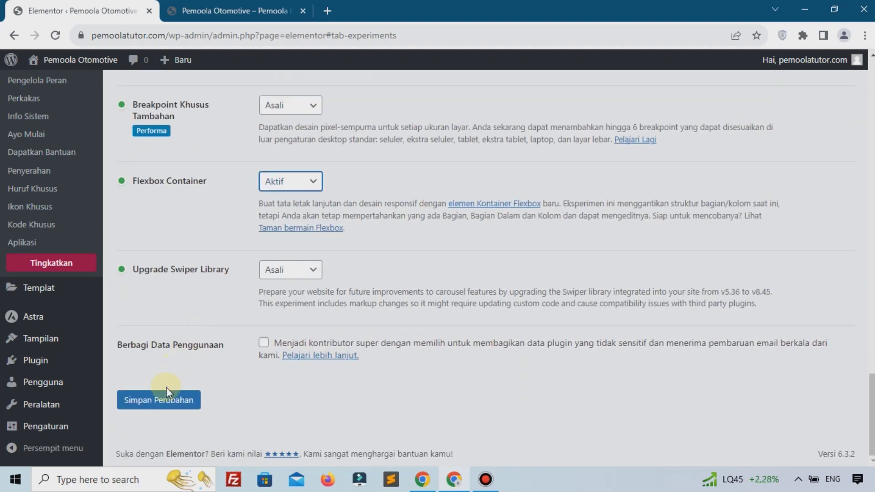
pyautogui.click(168, 400)
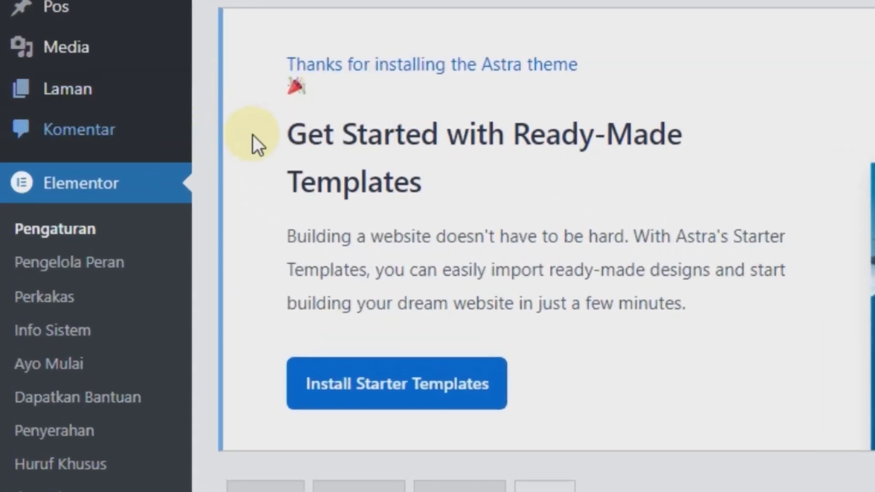
# Create a new page titled 'Home', publish it, and return to the pages list
pyautogui.moveTo(91, 142)
pyautogui.click(230, 126)
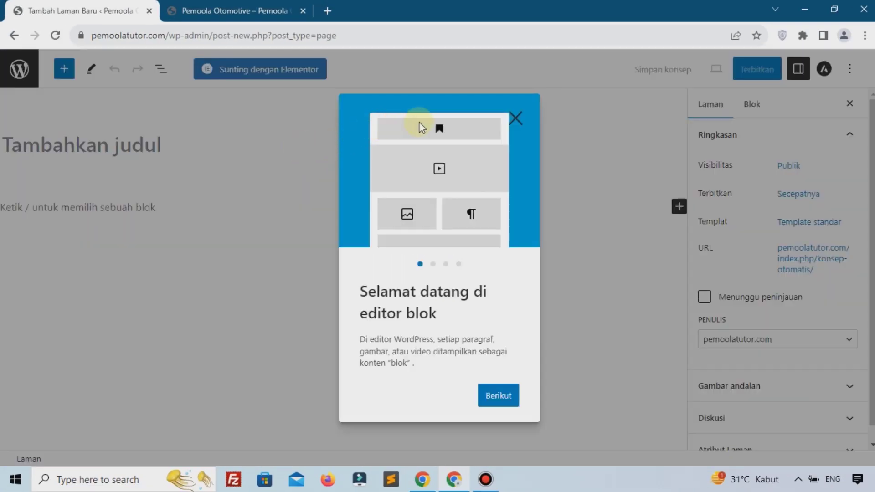
pyautogui.click(517, 119)
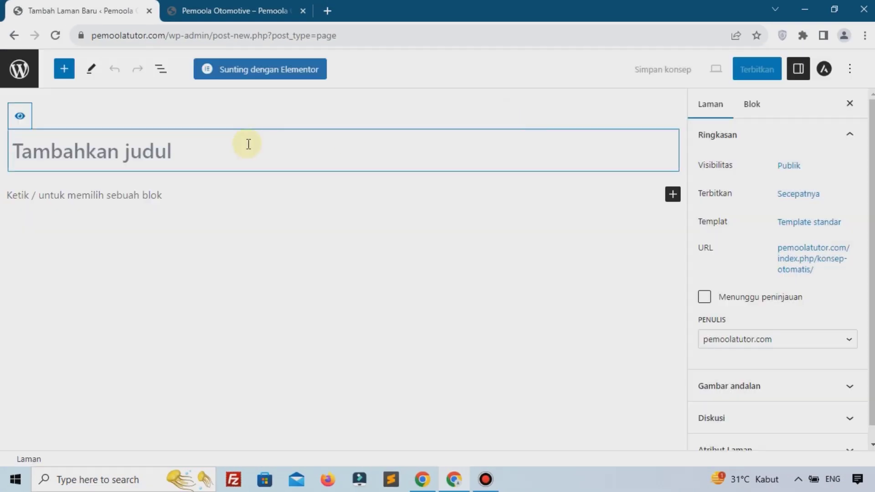
pyautogui.write('Home')
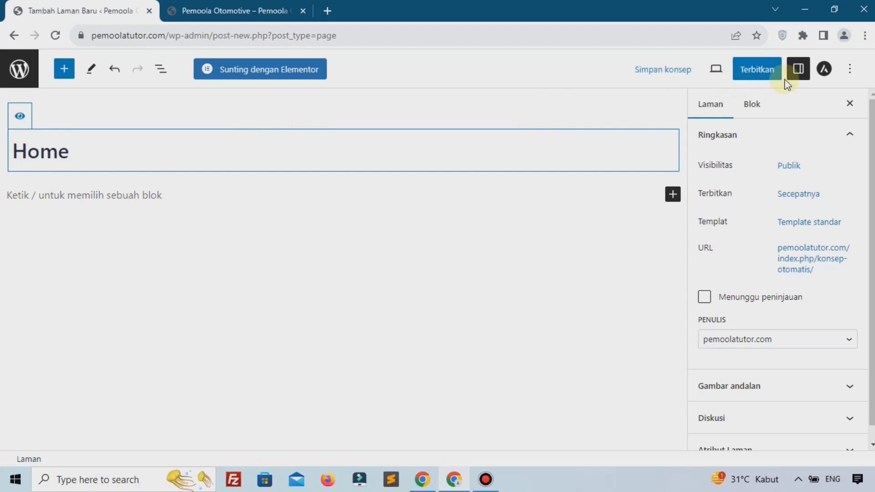
pyautogui.click(757, 73)
pyautogui.click(756, 73)
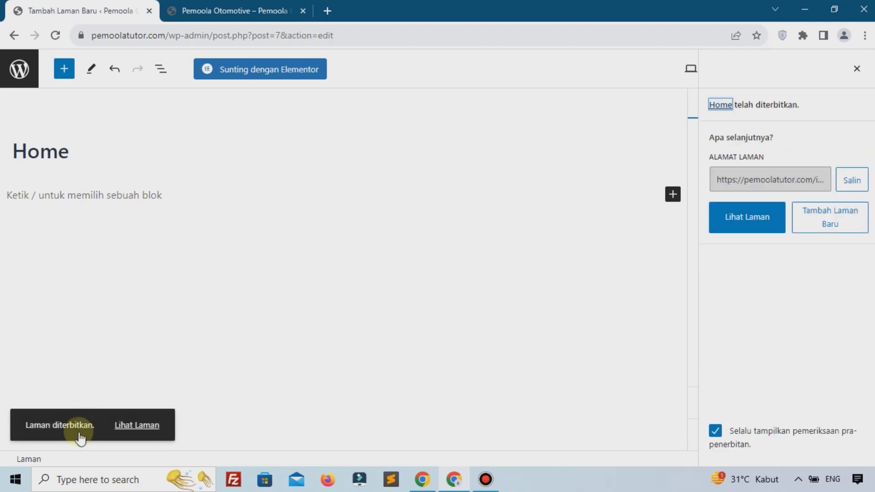
pyautogui.click(18, 72)
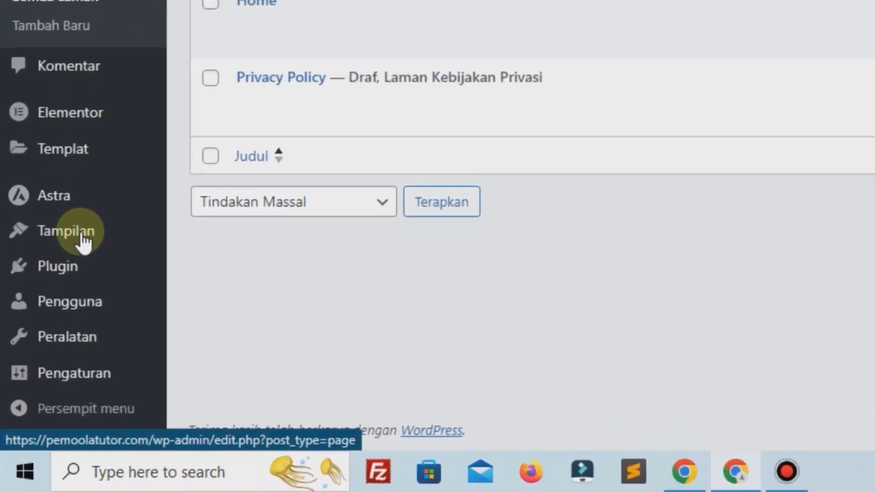
# Create a new navigation menu named 'Menu Utama'
pyautogui.moveTo(52, 337)
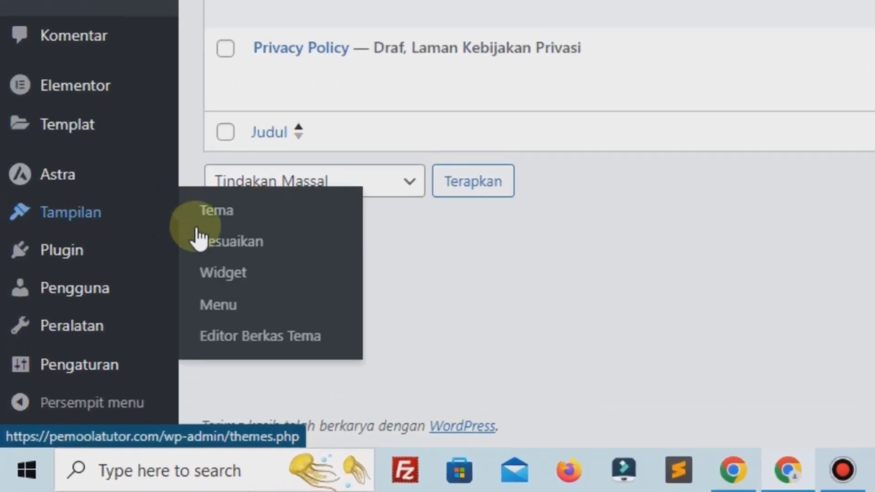
pyautogui.click(223, 304)
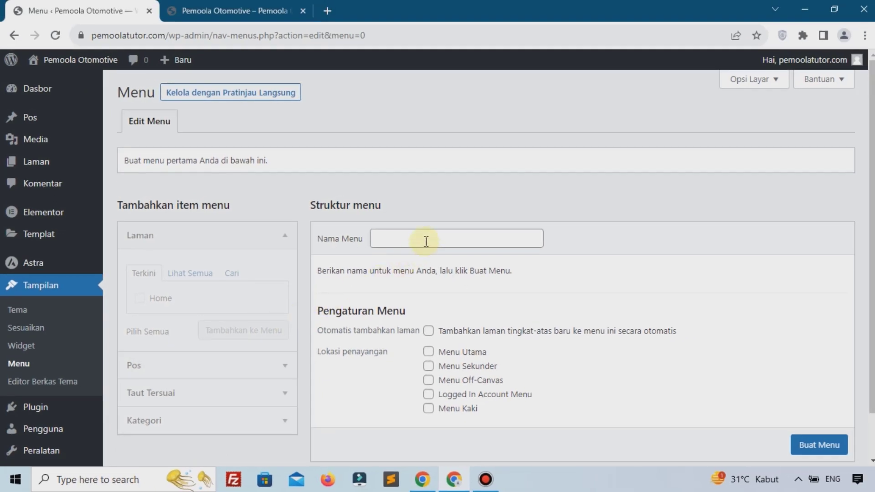
pyautogui.click(427, 242)
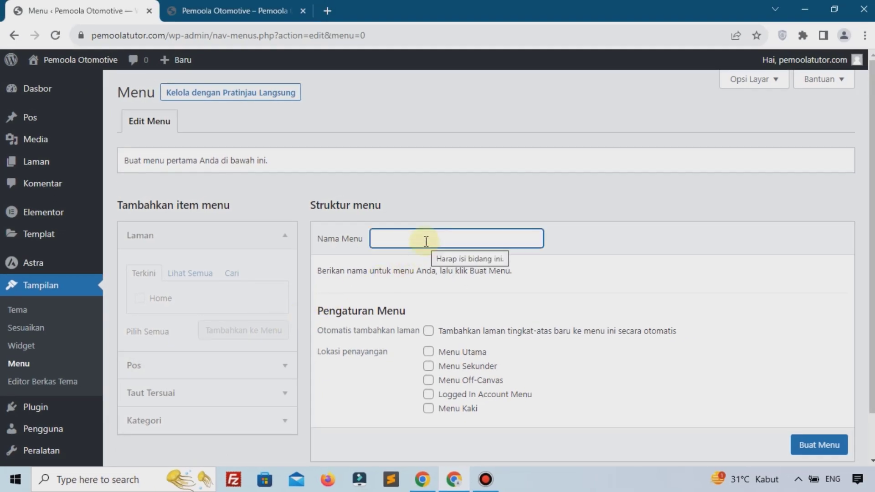
pyautogui.write('Menu Utama')
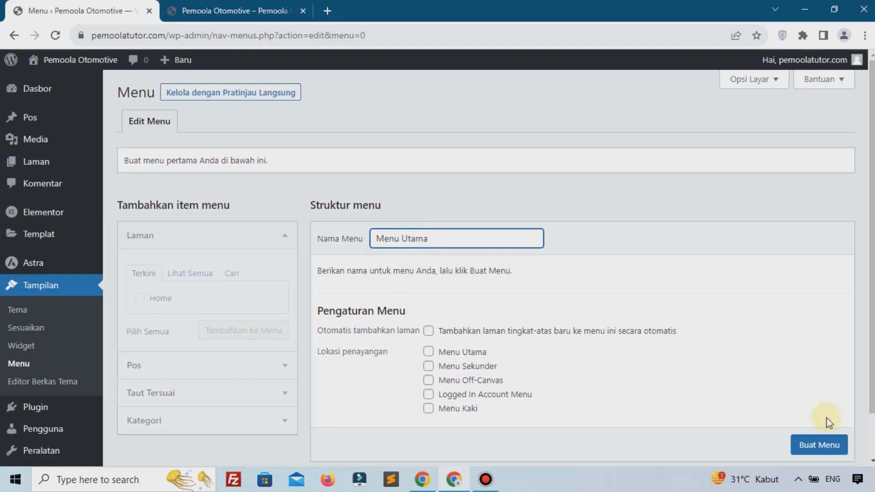
pyautogui.click(820, 442)
# Add the Home page, assign the Menu Utama and Menu Off-Canvas locations, and save the menu
pyautogui.scroll(-1, 801, 442)
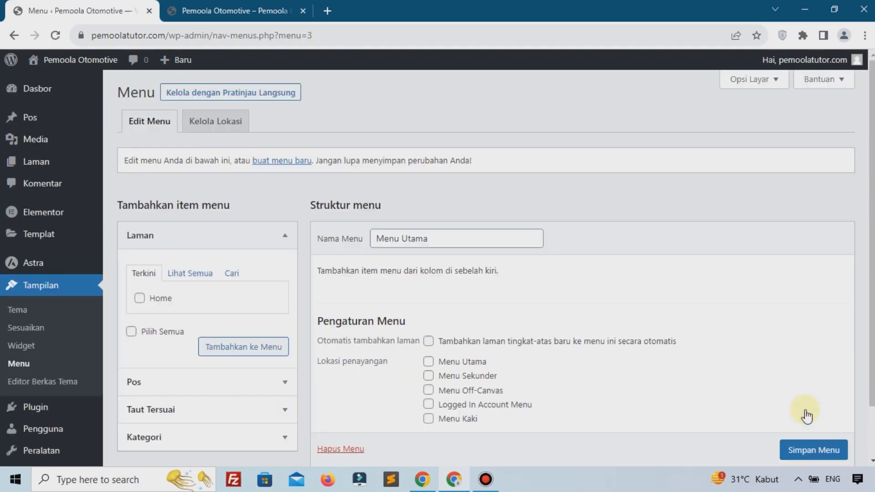
pyautogui.click(172, 300)
pyautogui.click(172, 299)
pyautogui.click(222, 350)
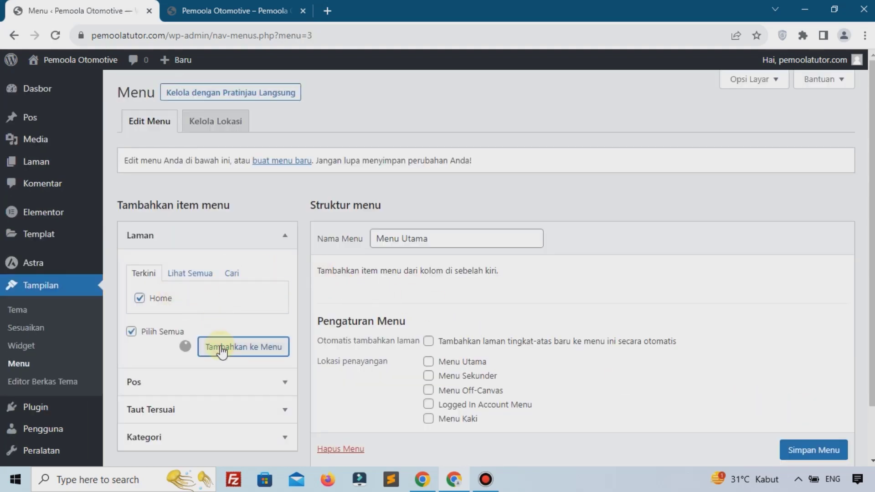
pyautogui.scroll(-4, 430, 327)
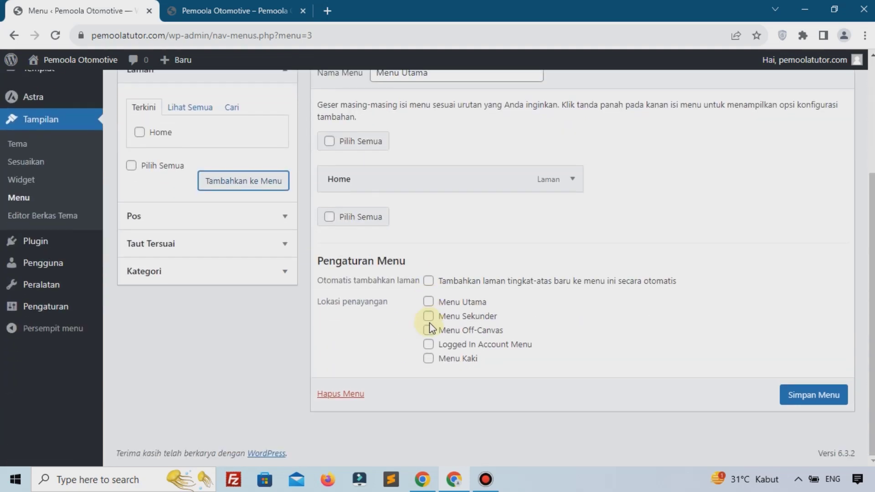
pyautogui.click(462, 301)
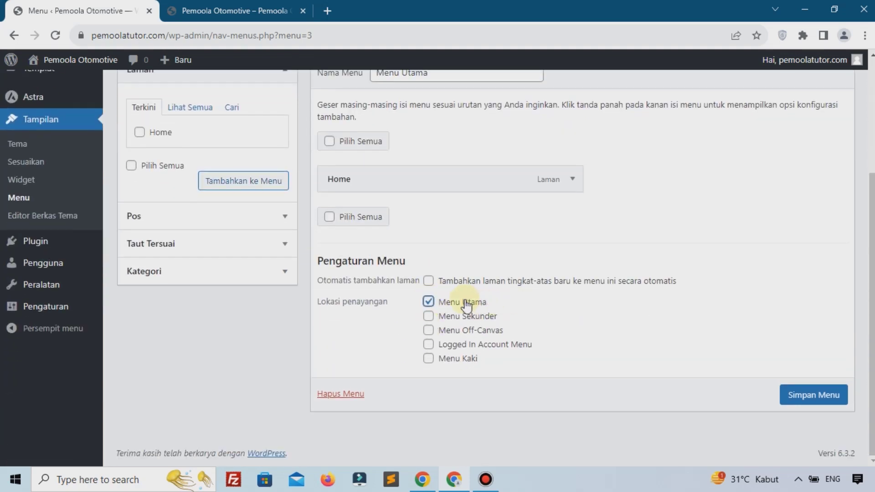
pyautogui.click(455, 336)
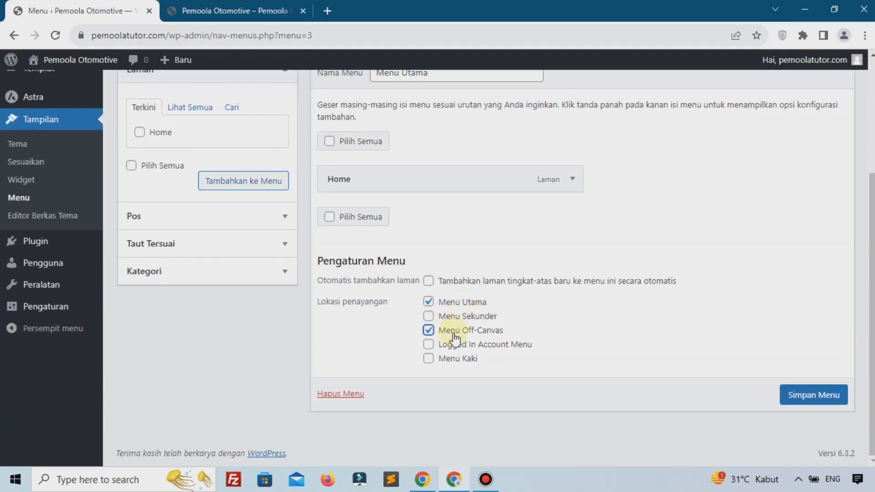
pyautogui.click(797, 396)
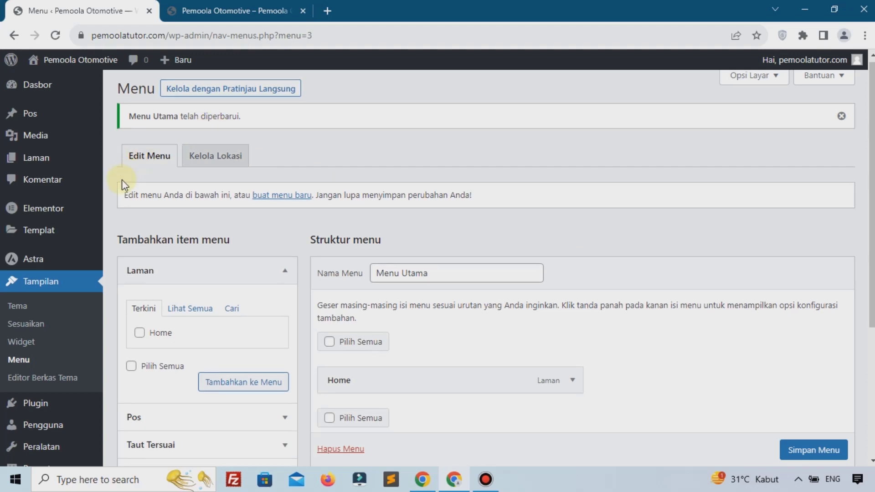
pyautogui.scroll(-5, 121, 179)
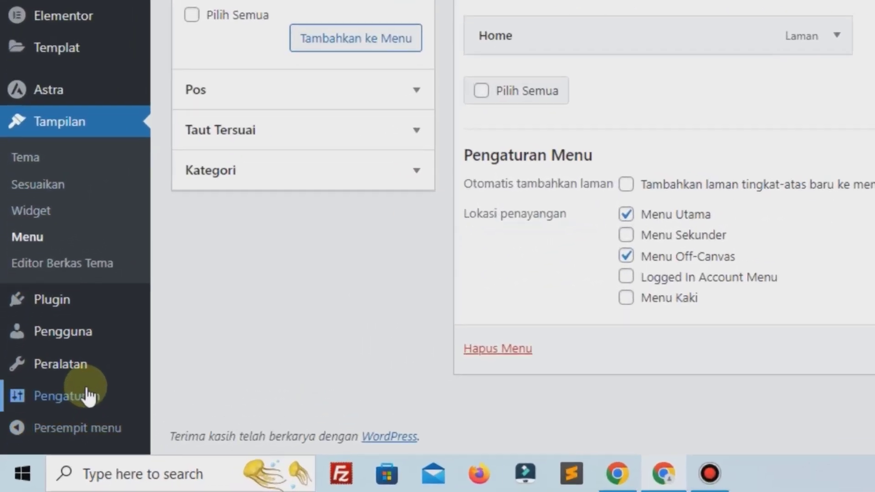
pyautogui.moveTo(48, 425)
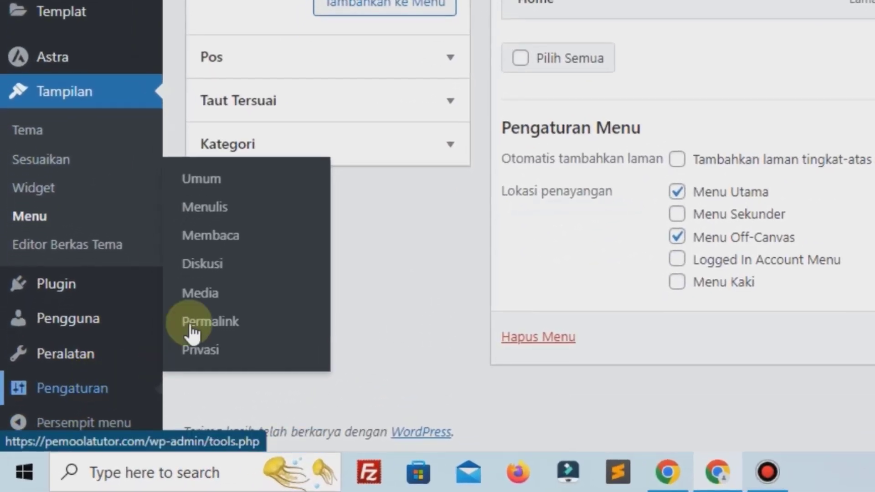
# Set Reading settings to a static front page with Beranda set to Home, and save
pyautogui.click(219, 237)
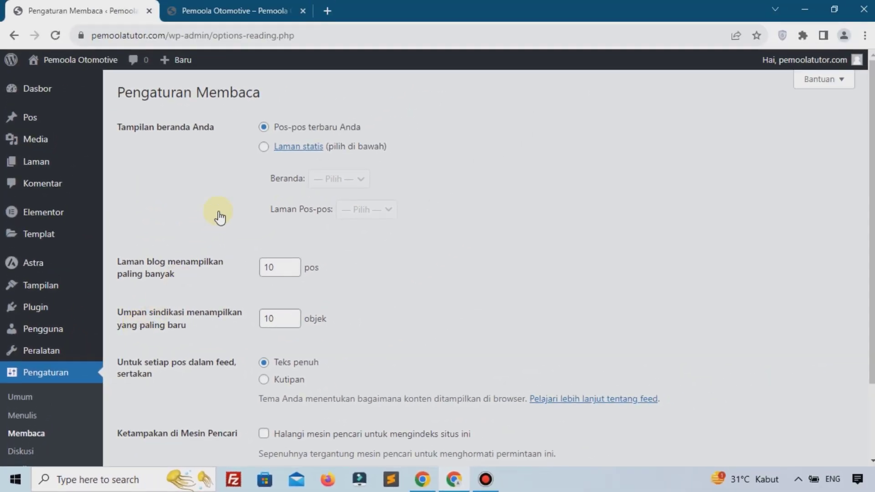
pyautogui.click(266, 152)
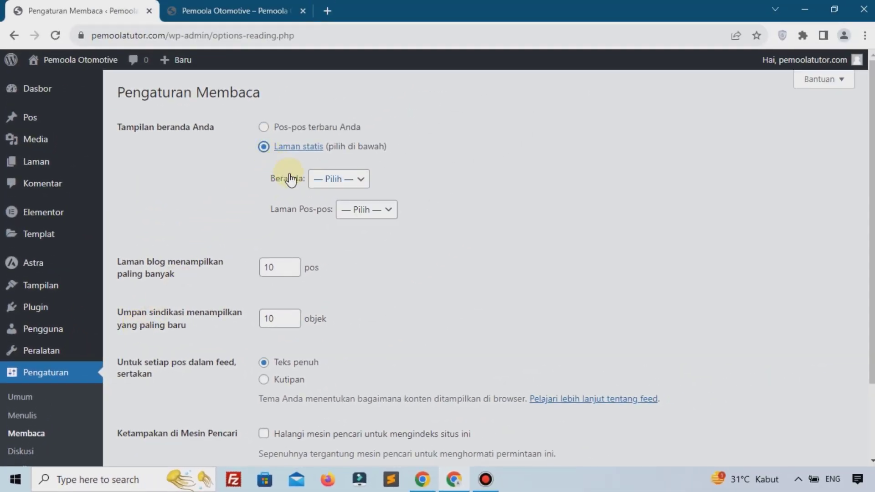
pyautogui.click(319, 178)
pyautogui.click(322, 210)
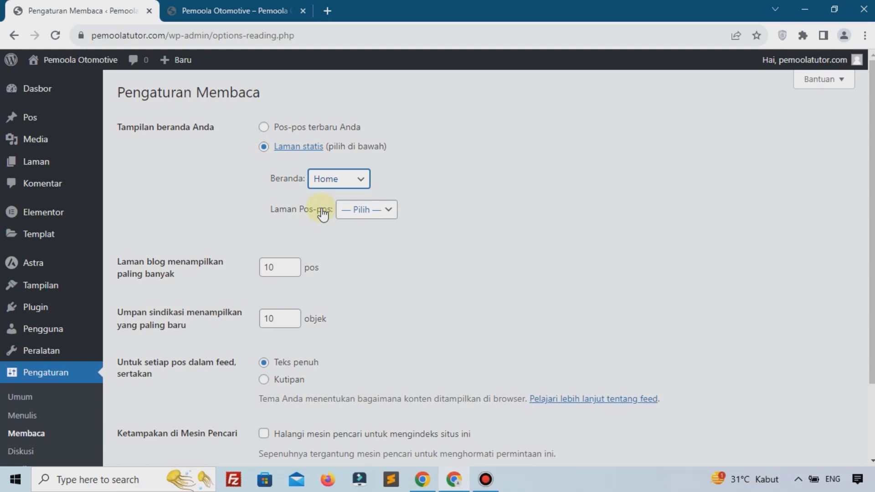
pyautogui.scroll(-2, 322, 214)
pyautogui.click(173, 402)
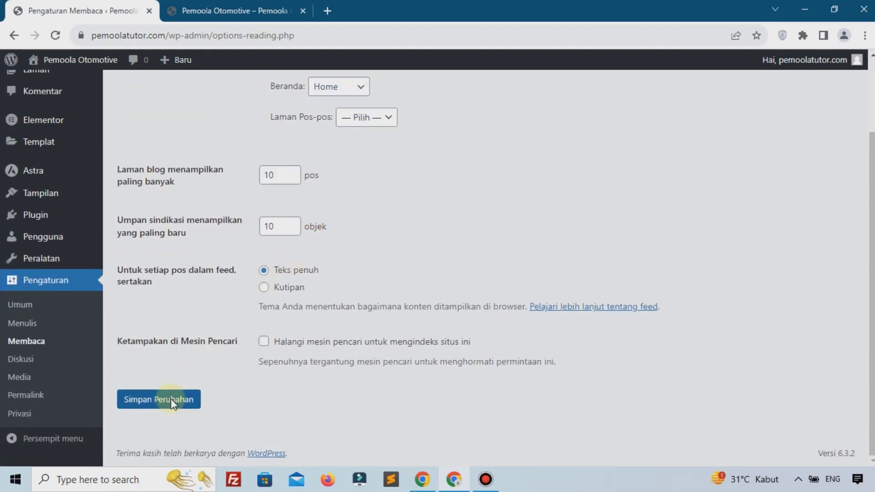
pyautogui.scroll(-4, 169, 388)
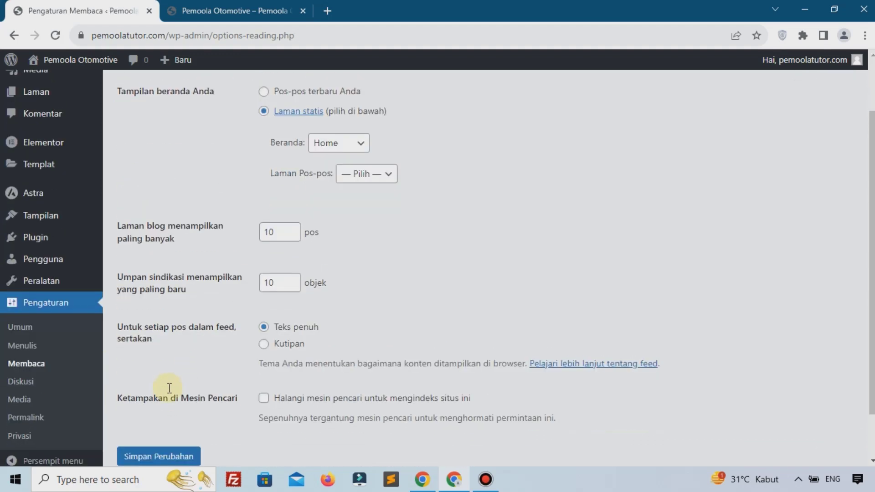
pyautogui.click(170, 396)
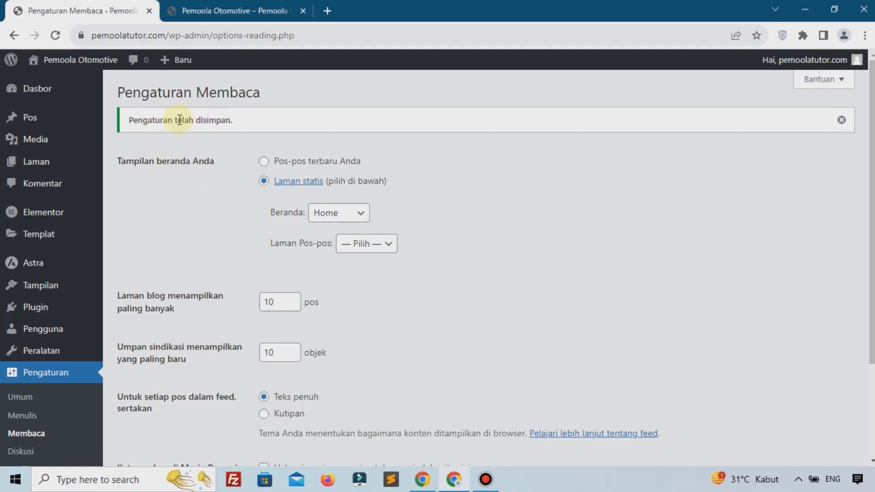
pyautogui.scroll(-3, 141, 256)
pyautogui.click(41, 406)
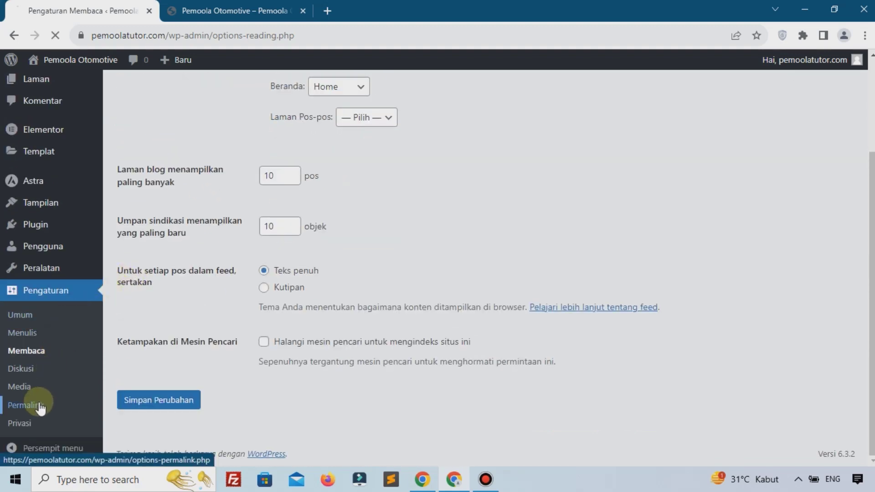
# Save the Nama tulisan (post name) permalink structure, then switch to the live site tab
pyautogui.scroll(-1, 359, 327)
pyautogui.scroll(-1, 359, 327)
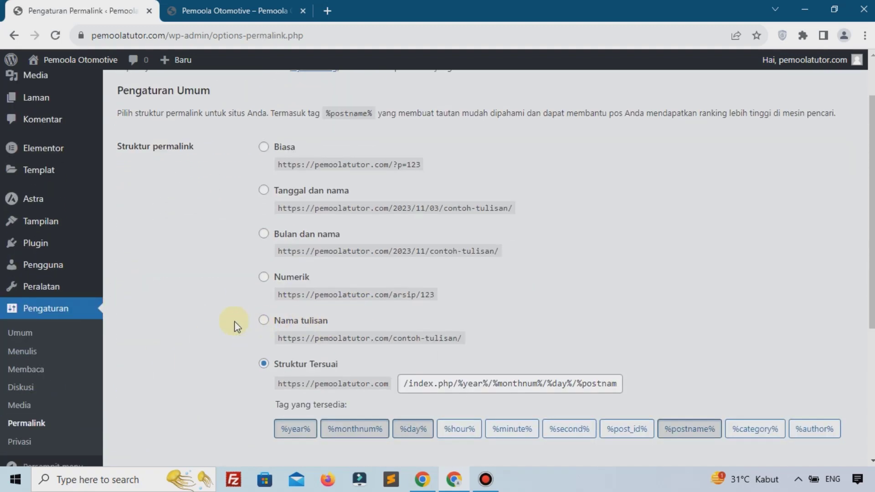
pyautogui.click(264, 324)
pyautogui.scroll(-5, 235, 330)
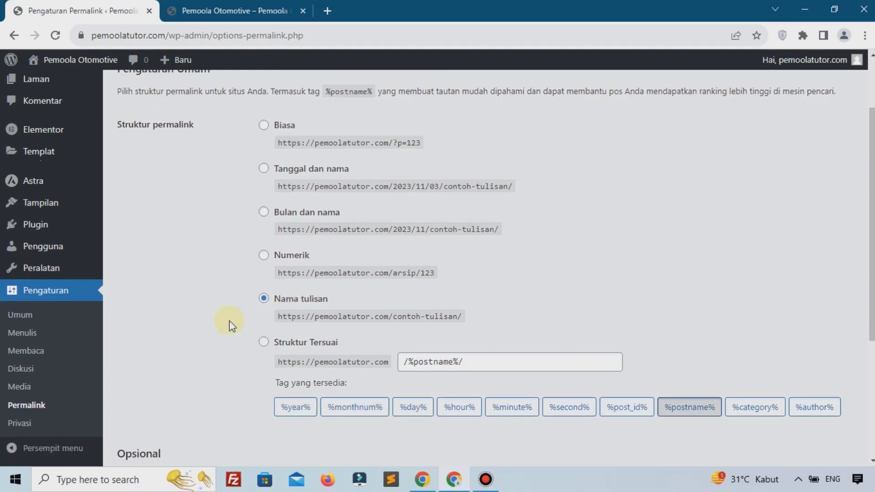
pyautogui.click(177, 400)
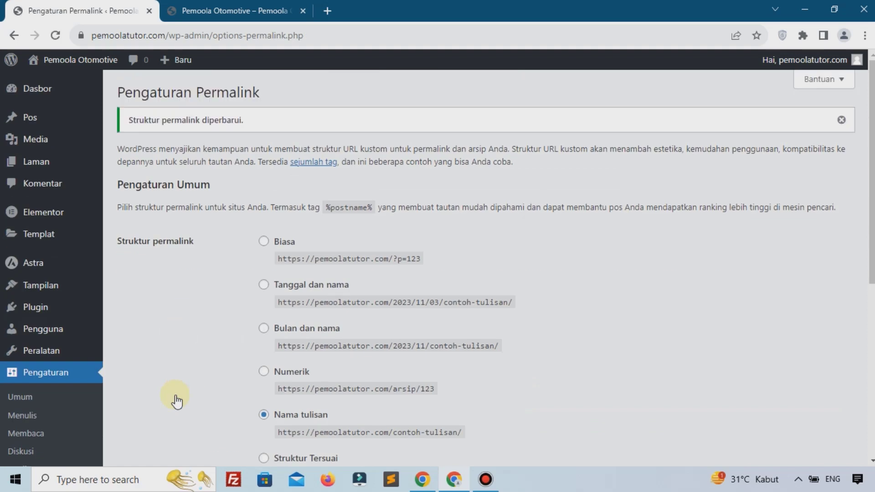
pyautogui.click(201, 10)
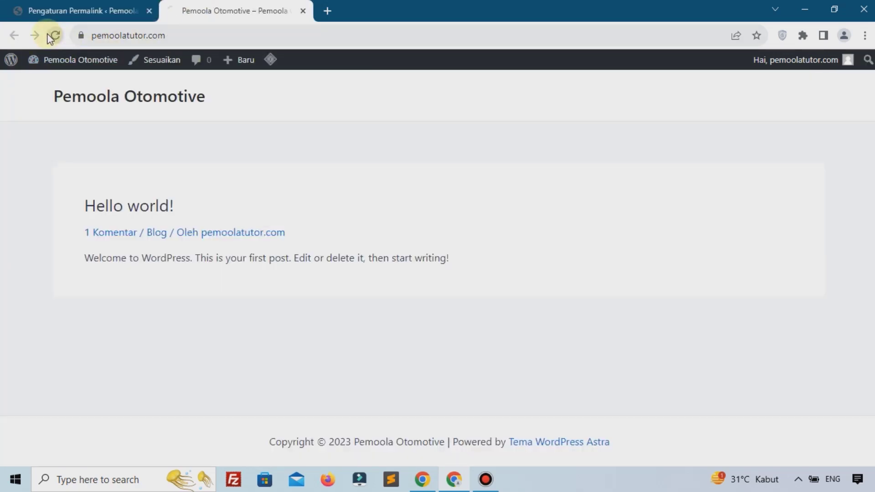
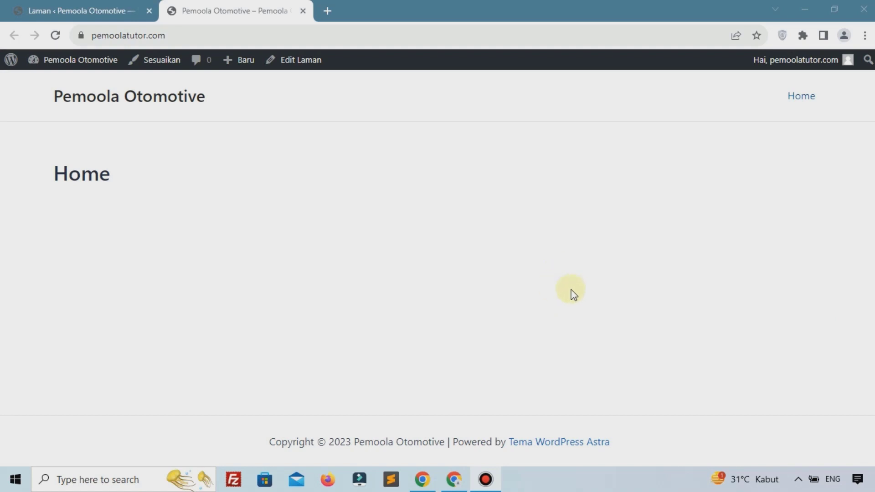
# Switch to the browser tab showing the WordPress Laman (Pages) list
pyautogui.click(86, 10)
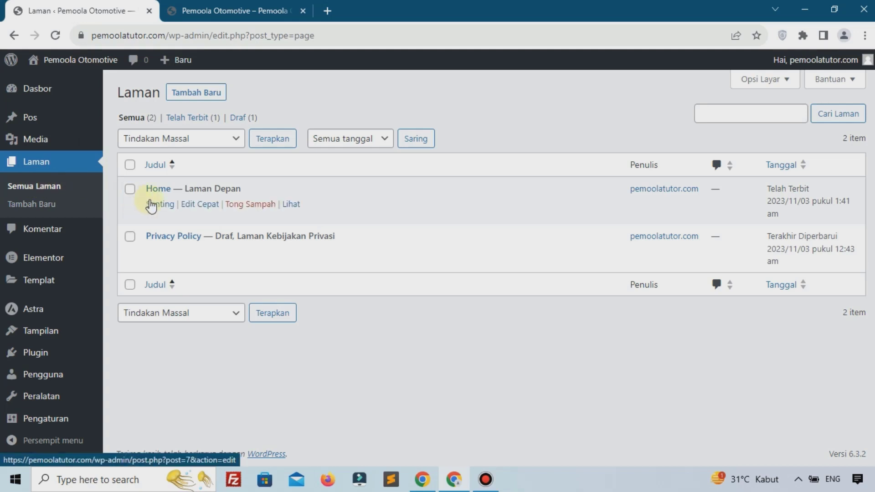
# Edit the Home page, then launch it with 'Sunting dengan Elementor'
pyautogui.click(152, 204)
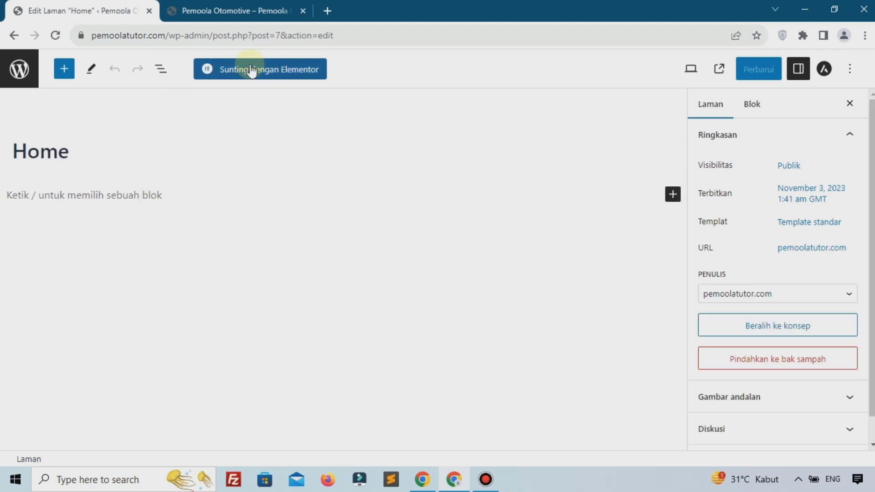
pyautogui.click(293, 69)
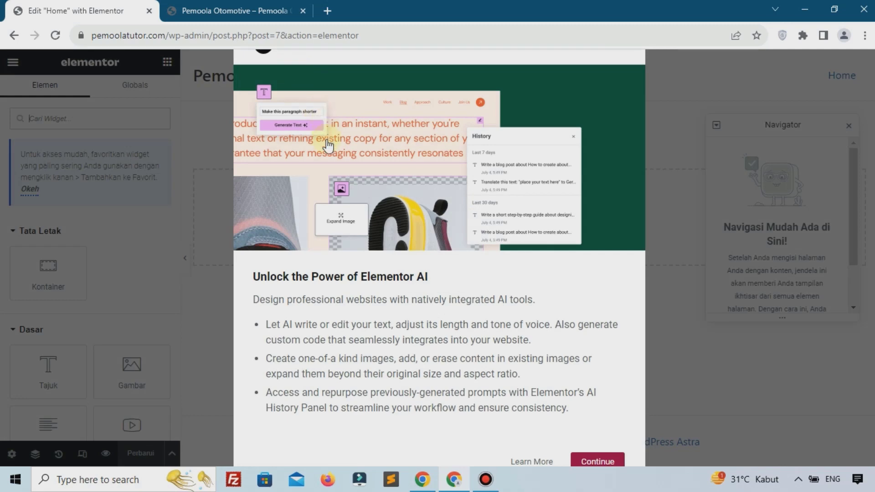
# Dismiss the Elementor AI announcement and close the Navigator panel
pyautogui.hotkey('ctrl', '-')
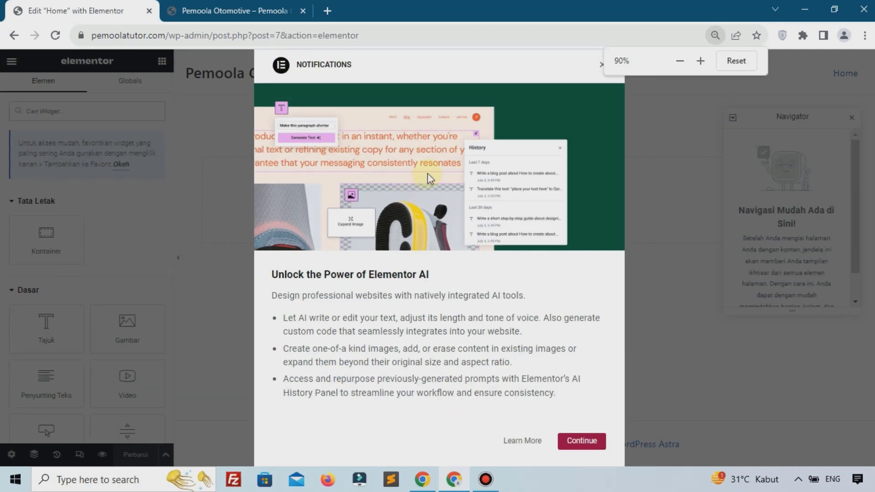
pyautogui.click(602, 66)
pyautogui.hotkey('ctrl', '+')
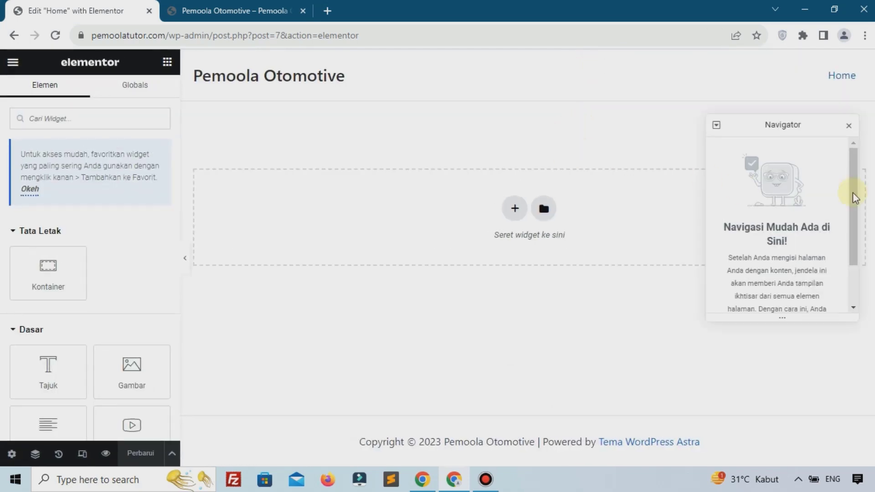
pyautogui.click(849, 130)
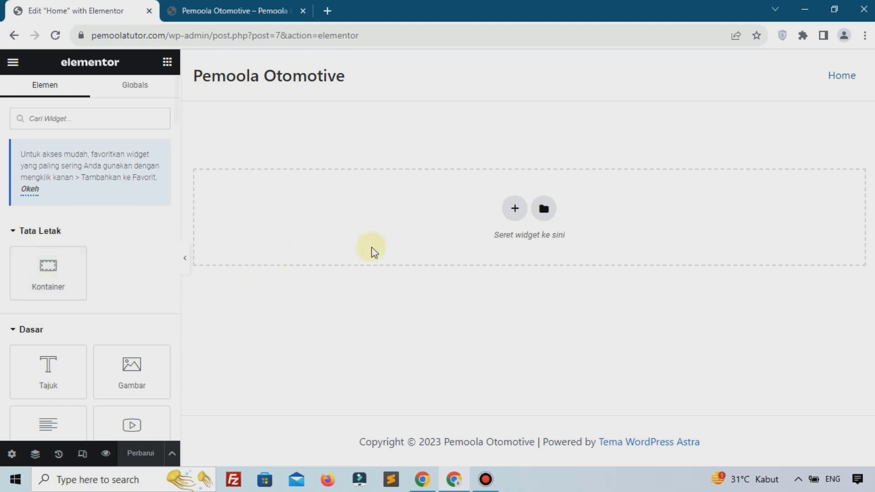
# Open the Select your structure picker twice and cancel it each time
pyautogui.click(510, 208)
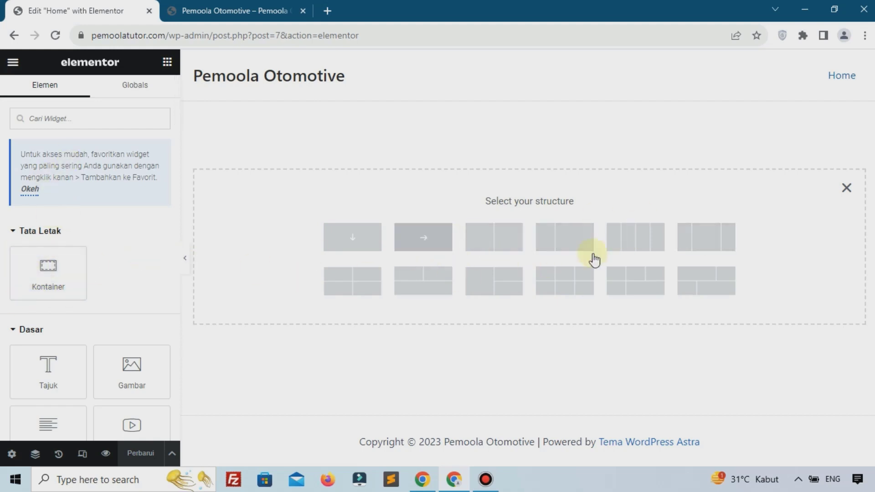
pyautogui.click(847, 188)
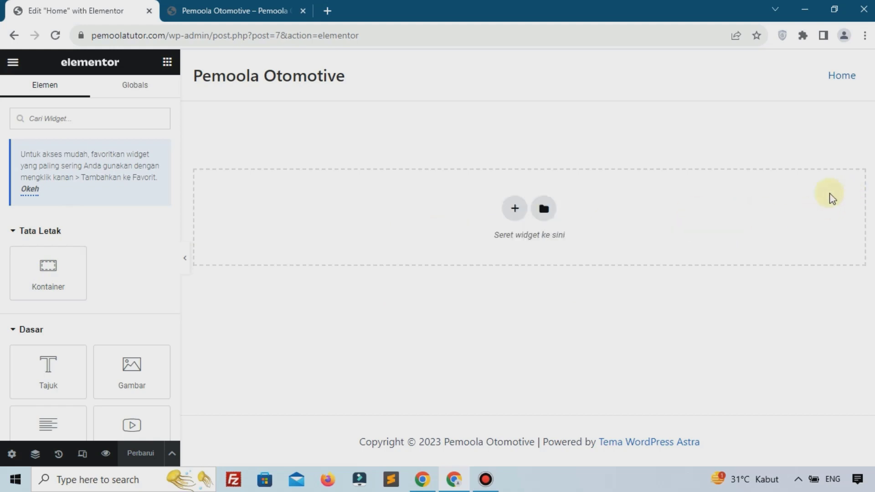
pyautogui.click(519, 208)
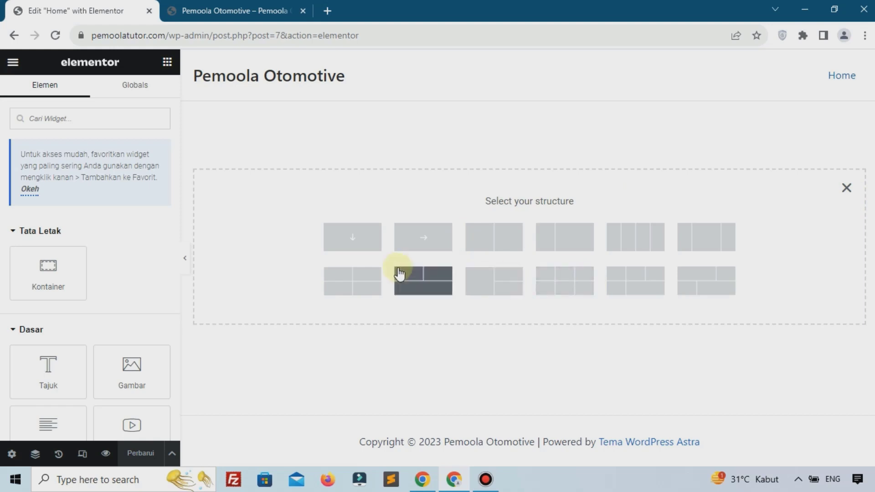
pyautogui.click(844, 189)
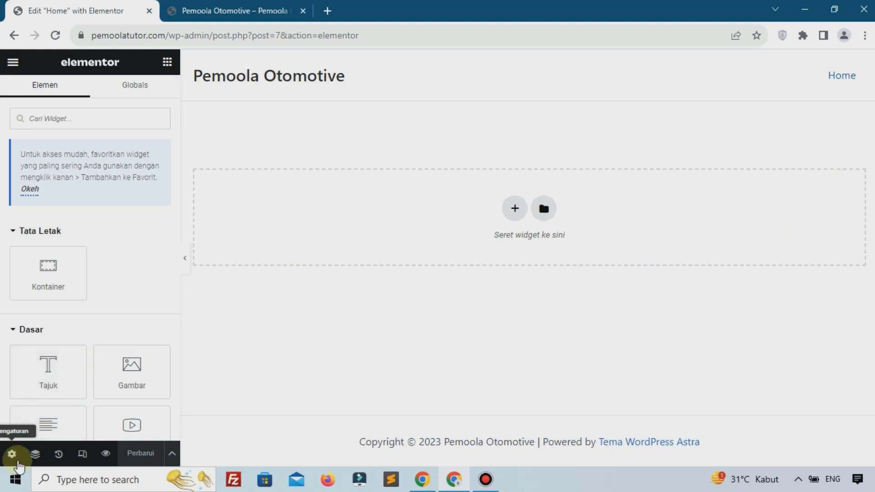
# Set Tata Letak Halaman to Elementor Canvas in Page Settings and save with Perbarui
pyautogui.click(17, 463)
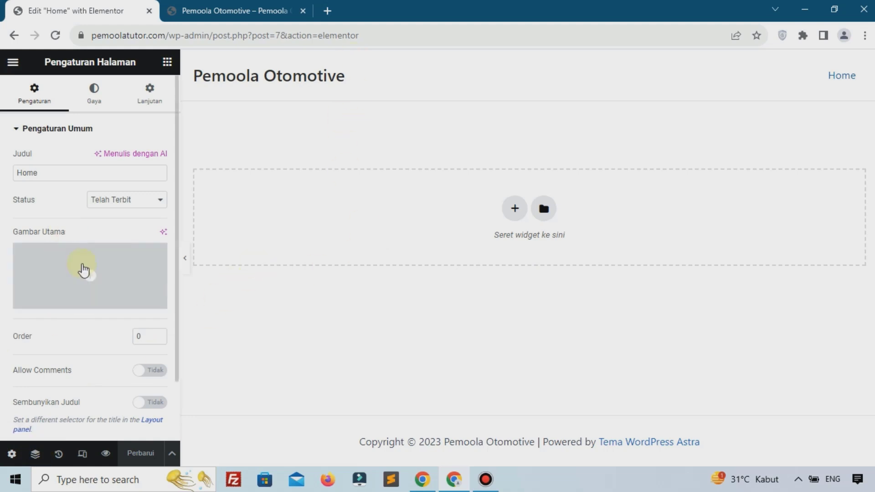
pyautogui.scroll(-2, 86, 283)
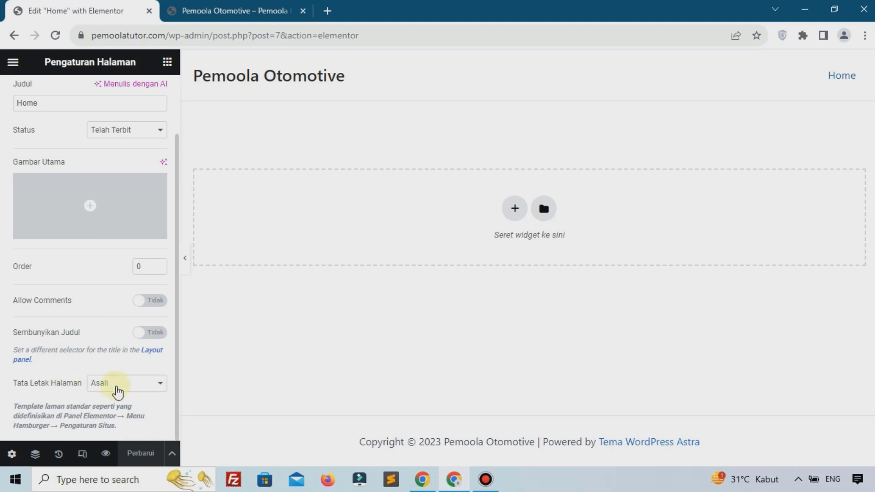
pyautogui.click(125, 384)
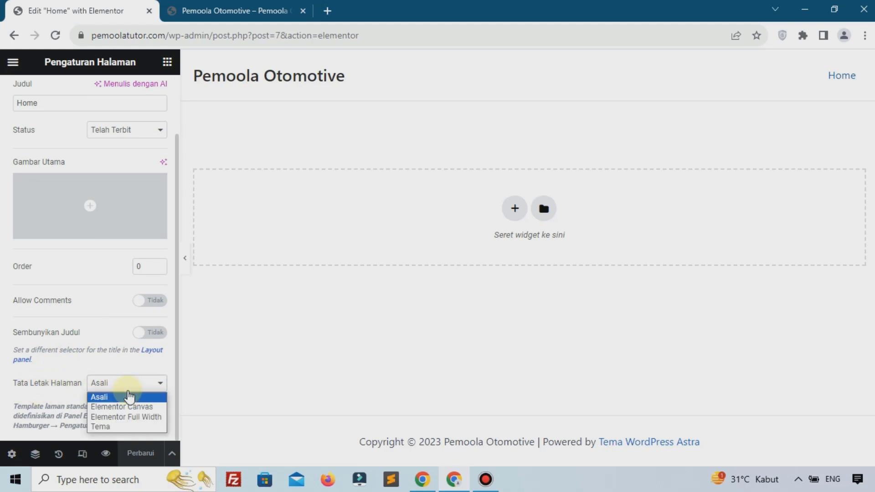
pyautogui.click(127, 410)
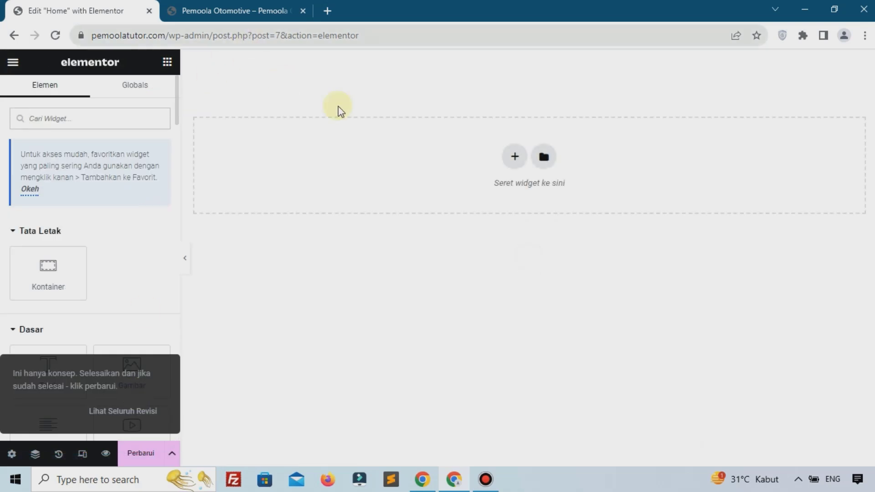
pyautogui.click(145, 454)
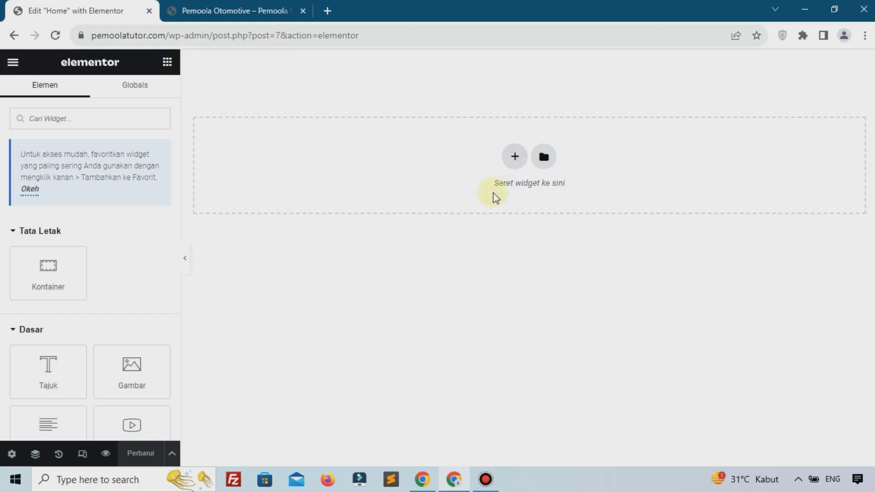
# Add a two-column container and set its Tinggi Minimal to 90vh
pyautogui.click(512, 161)
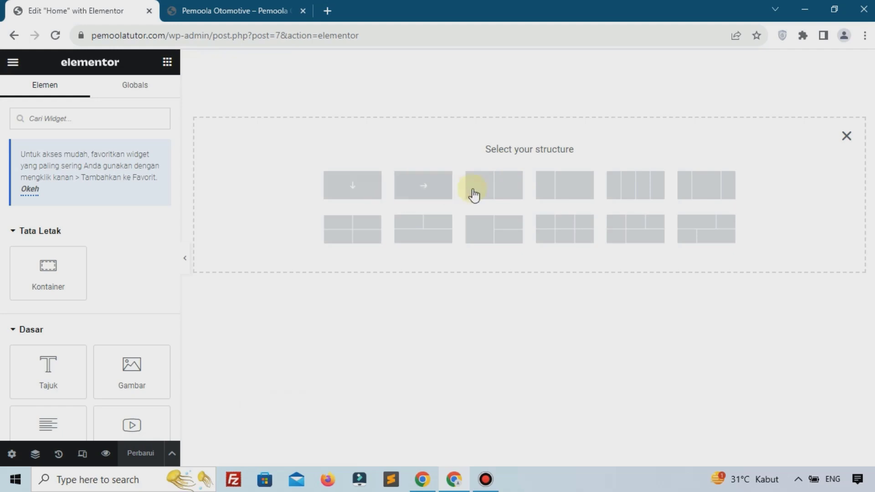
pyautogui.click(487, 185)
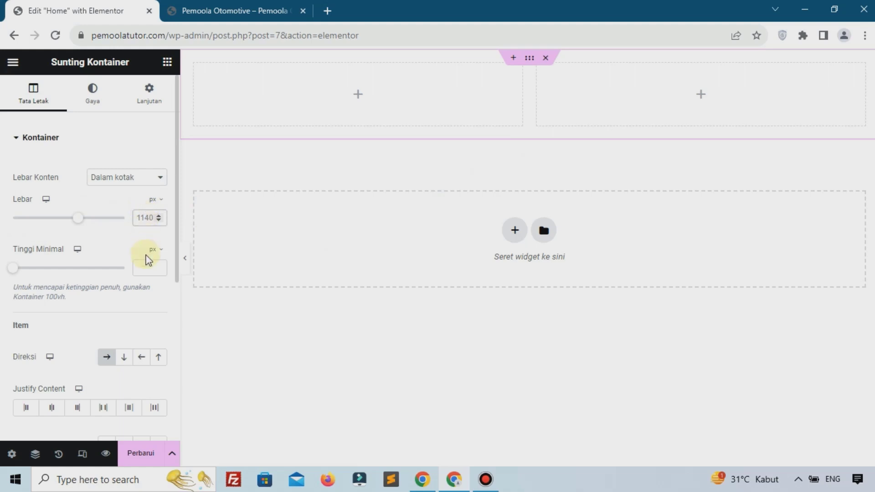
pyautogui.click(154, 250)
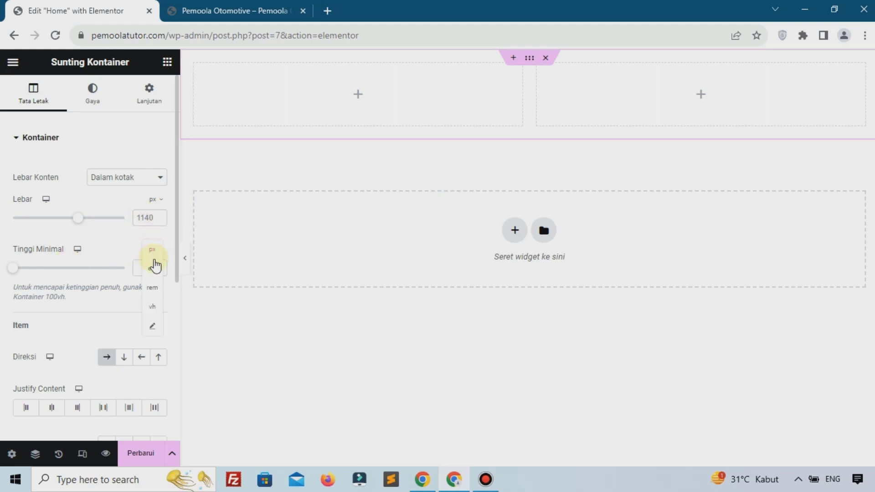
pyautogui.click(151, 307)
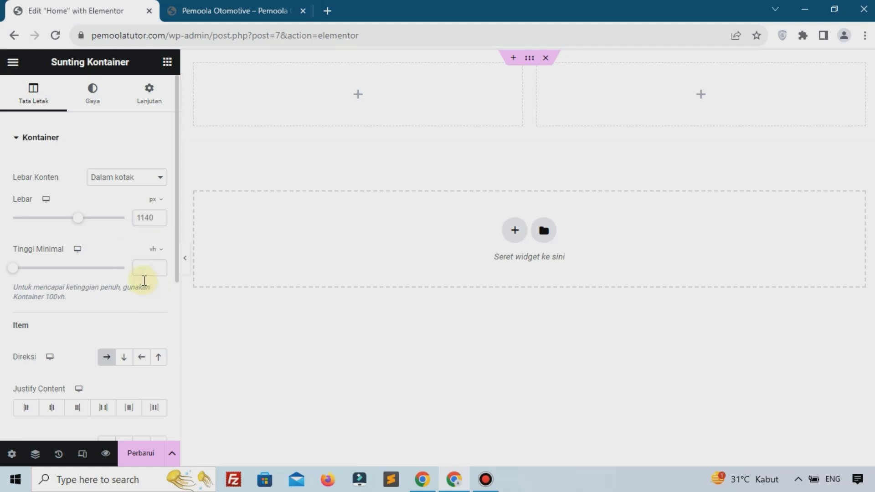
pyautogui.click(147, 268)
pyautogui.write('9')
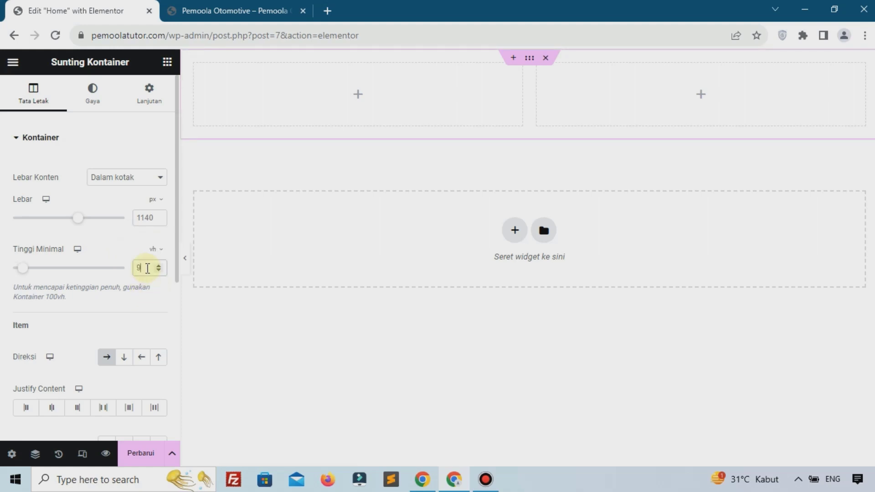
pyautogui.write('0')
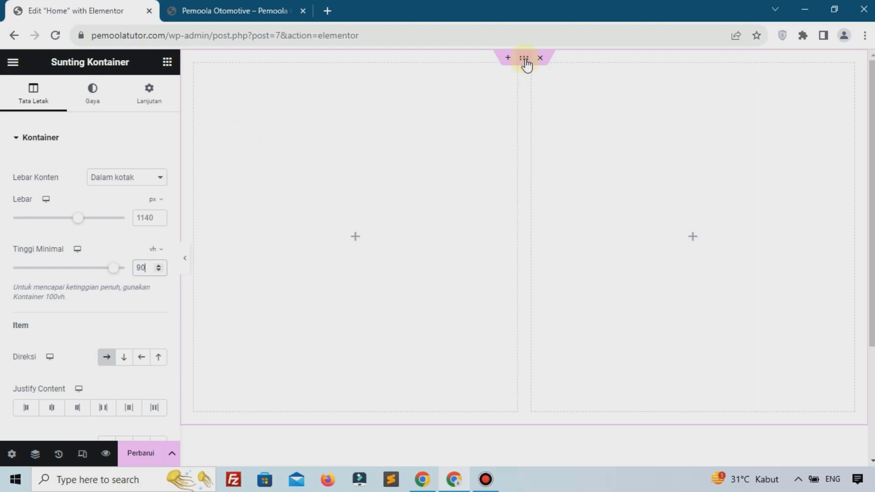
# Give the container a Classic background colour of #ACDFD31A
pyautogui.click(92, 104)
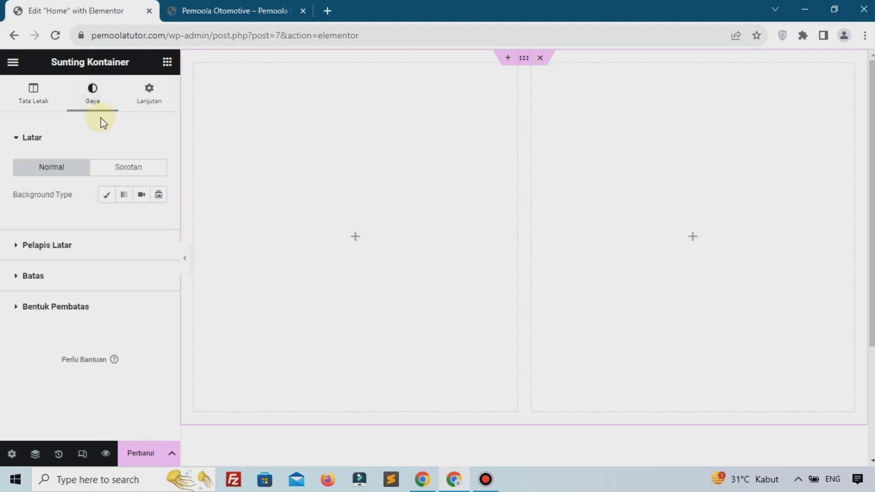
pyautogui.click(108, 195)
pyautogui.click(159, 221)
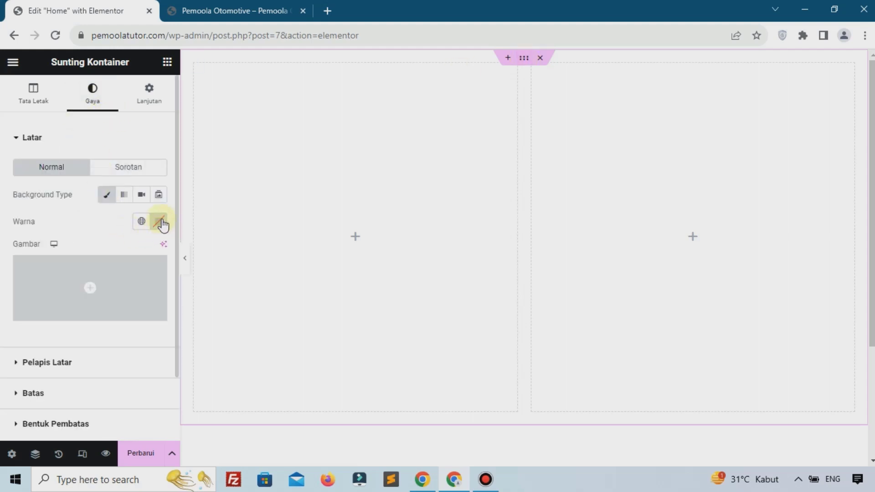
pyautogui.click(189, 275)
pyautogui.moveTo(189, 275); pyautogui.dragTo(180, 300)
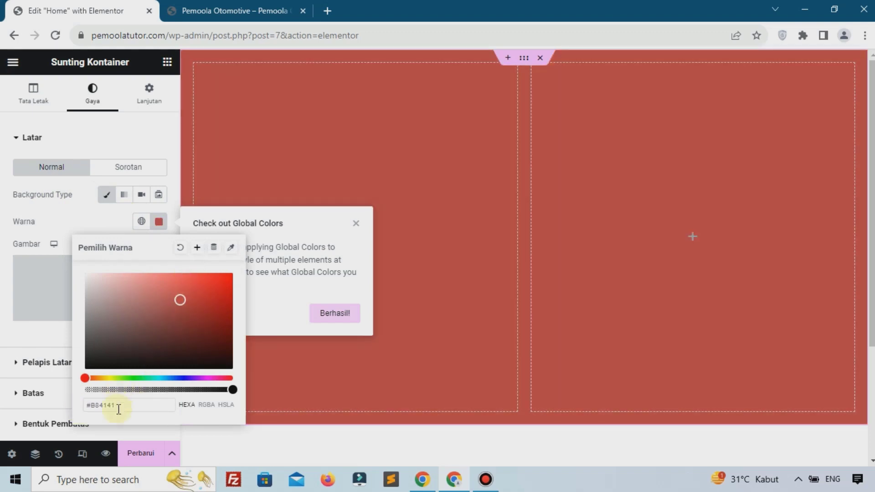
pyautogui.click(119, 410)
pyautogui.write('#ACDFD31A')
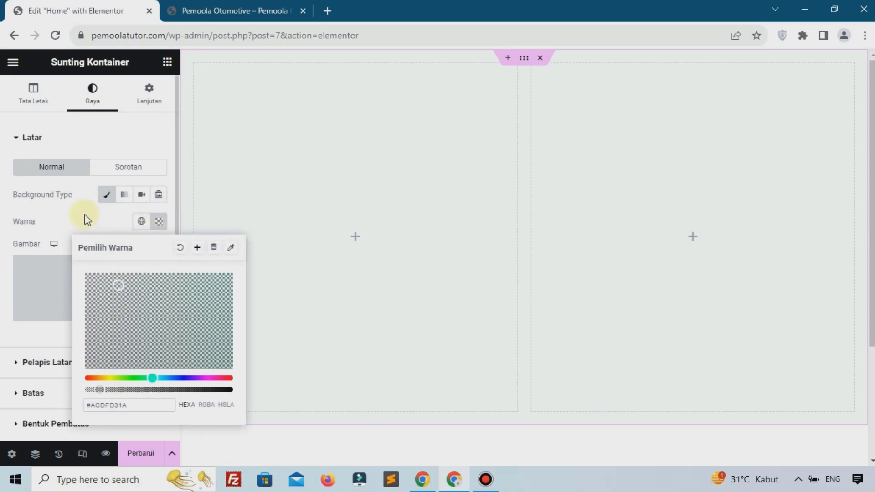
pyautogui.click(84, 215)
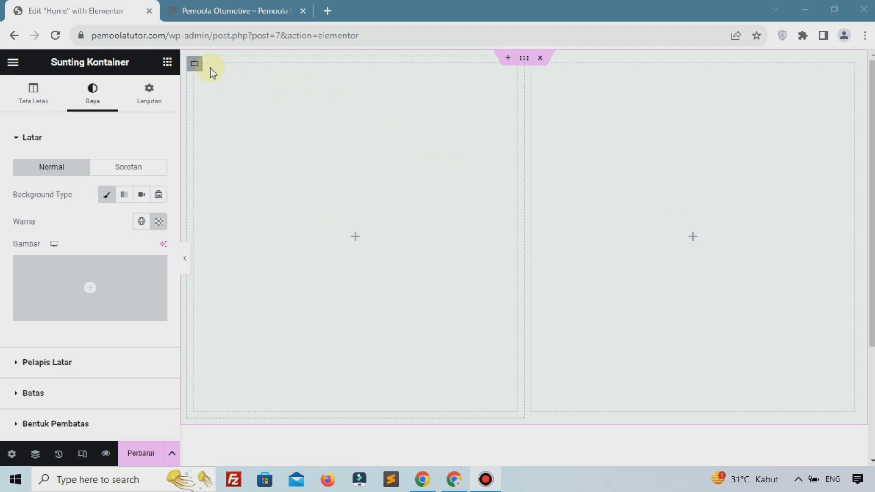
pyautogui.click(167, 62)
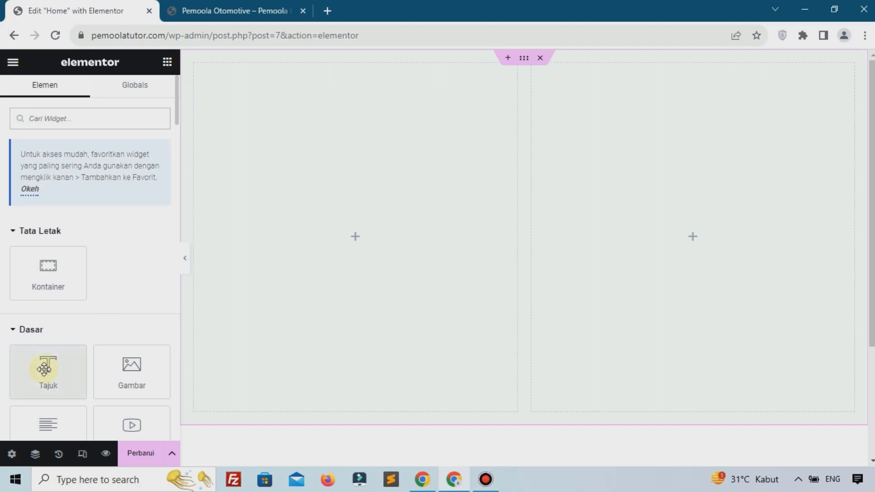
# Drop a heading in the left column reading 'Kunjungi Pemoola Otomotive Untuk Perawatan Kendaraan Anda'
pyautogui.moveTo(47, 363); pyautogui.dragTo(359, 242)
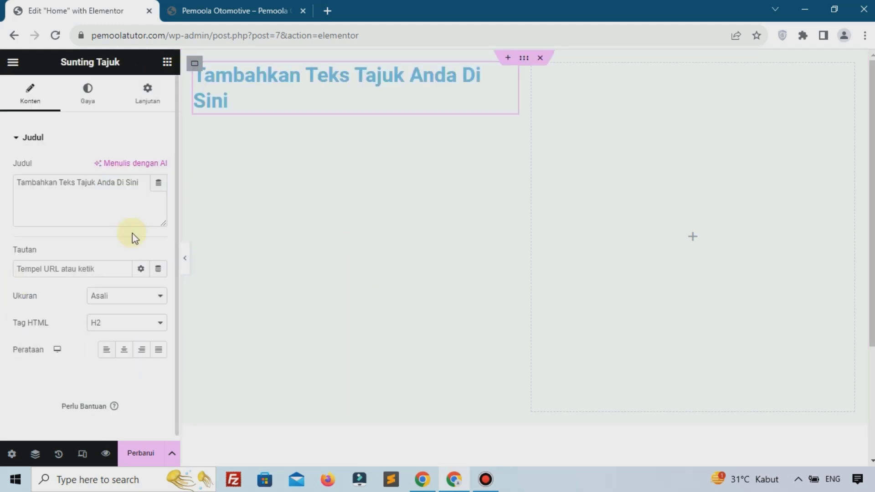
pyautogui.click(95, 222)
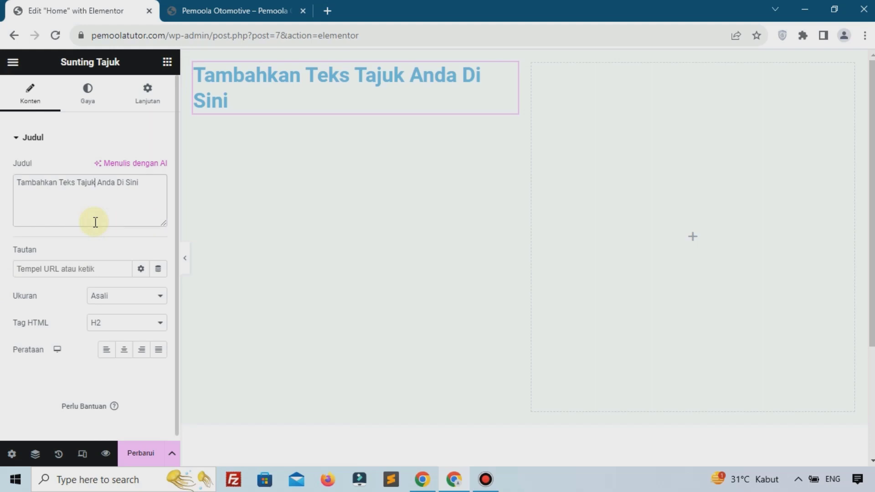
pyautogui.hotkey('ctrl', 'a')
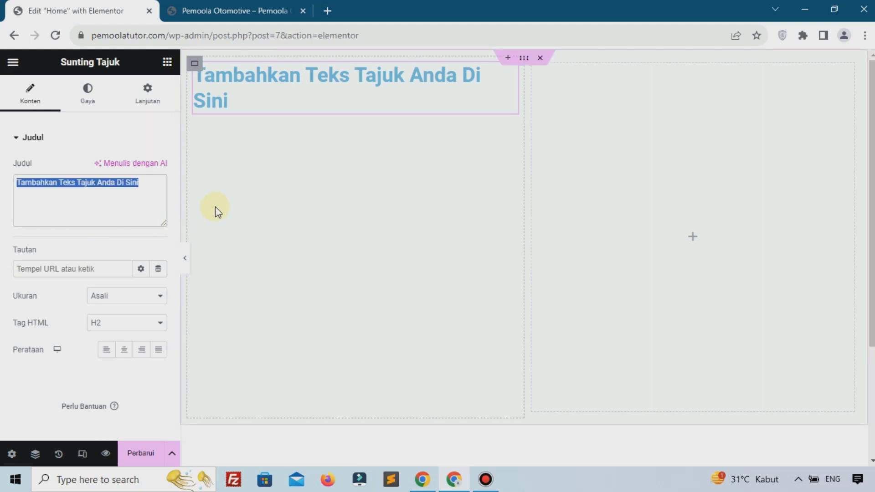
pyautogui.write('K')
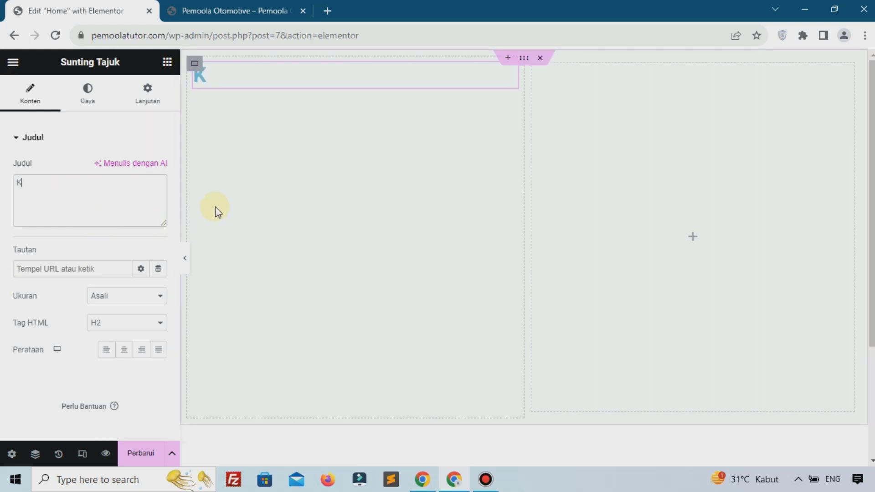
pyautogui.write('unjungi T')
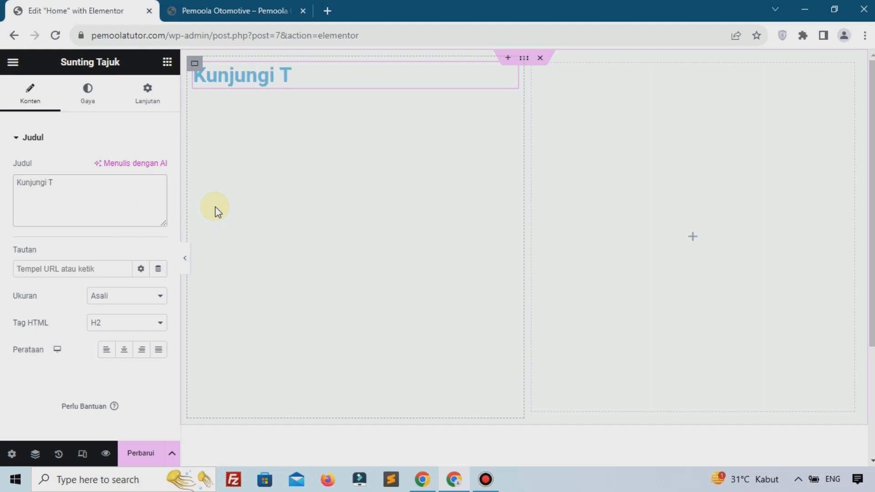
pyautogui.press('BackSpace')
pyautogui.write('pEM')
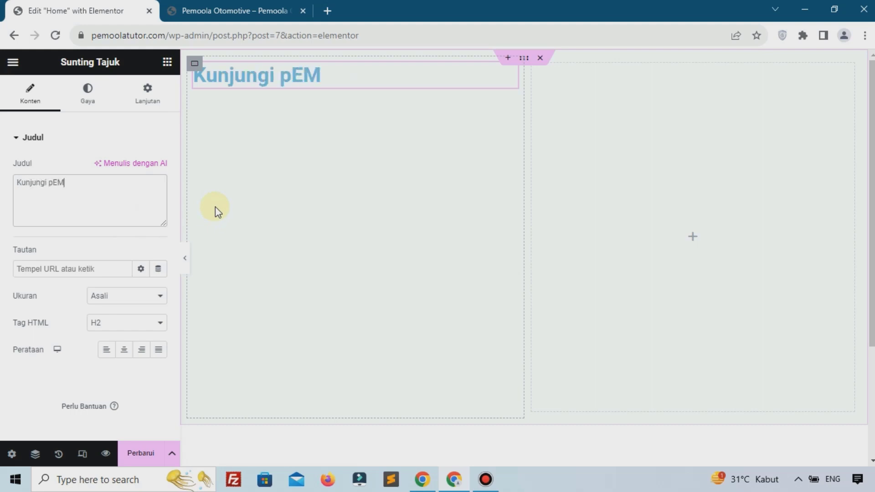
pyautogui.press('BackSpace')
pyautogui.press('BackSpace')
pyautogui.press('BackSpace')
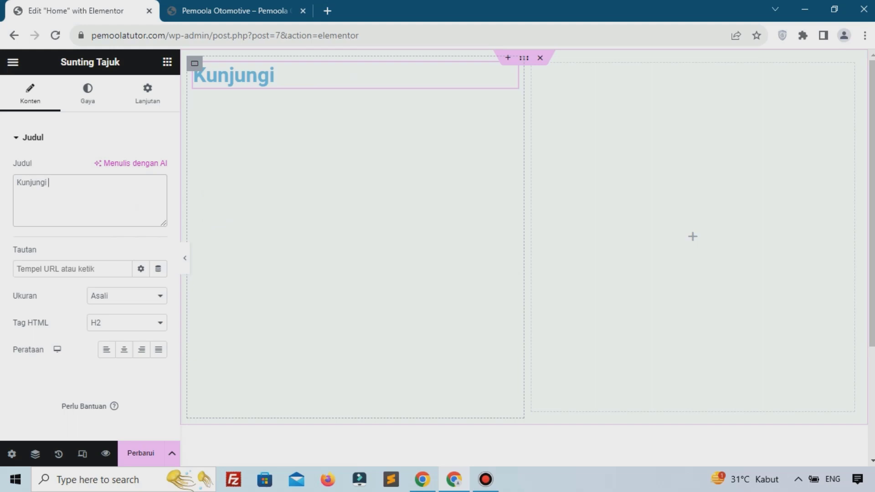
pyautogui.hotkey('alt', 'Tab')
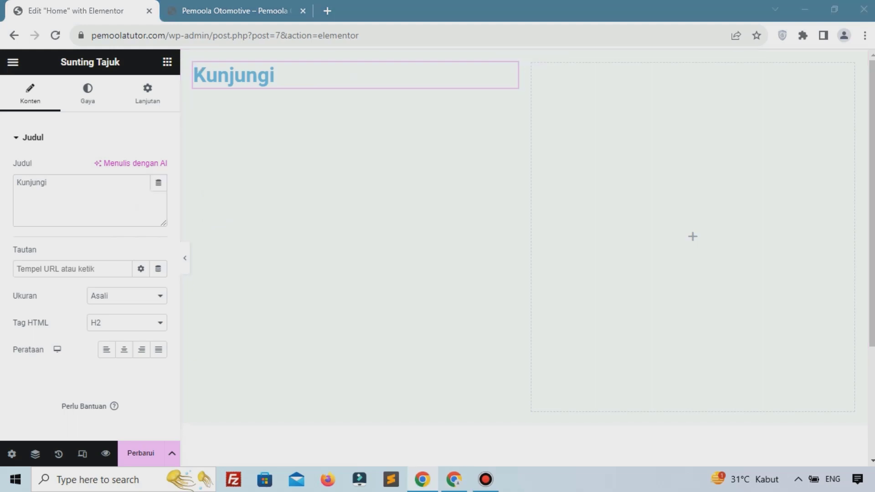
pyautogui.tripleClick(113, 210)
pyautogui.write('Kunjungi Pemoola Otomotive Untuk Perawatan Kendaraan Anda')
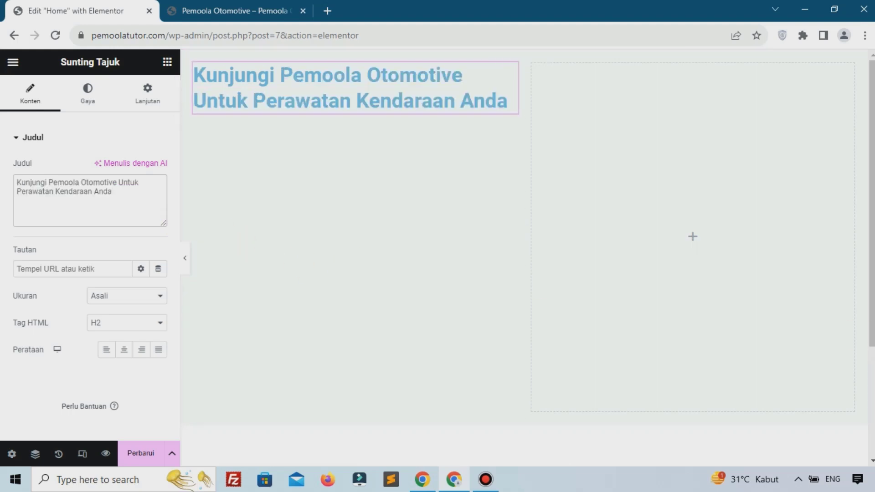
pyautogui.hotkey('alt', 'Tab')
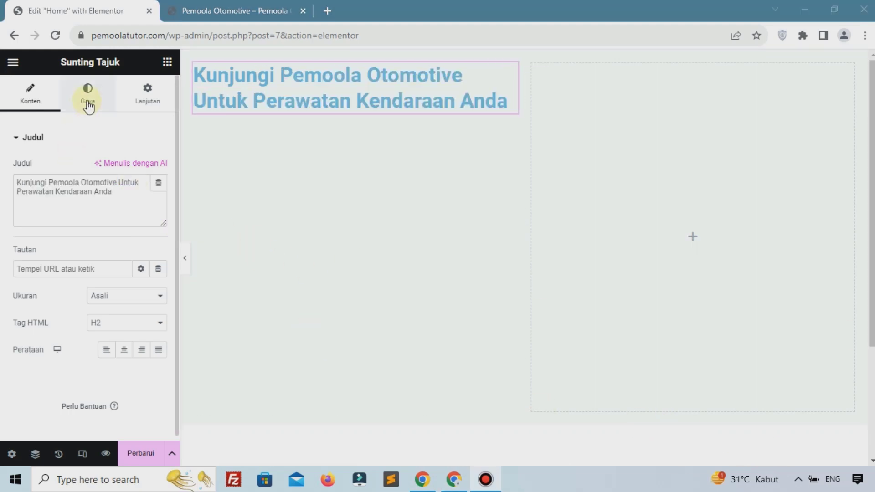
# Set the heading's text colour to black #000000
pyautogui.click(197, 109)
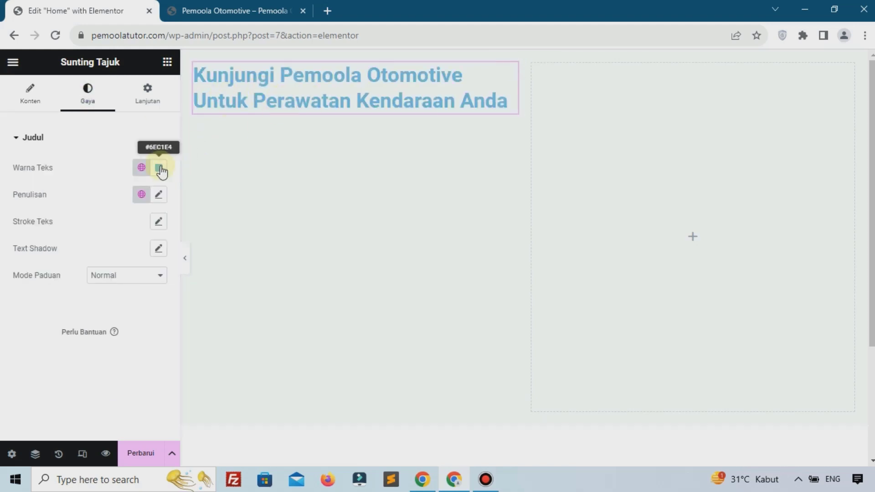
pyautogui.moveTo(181, 257); pyautogui.dragTo(221, 320)
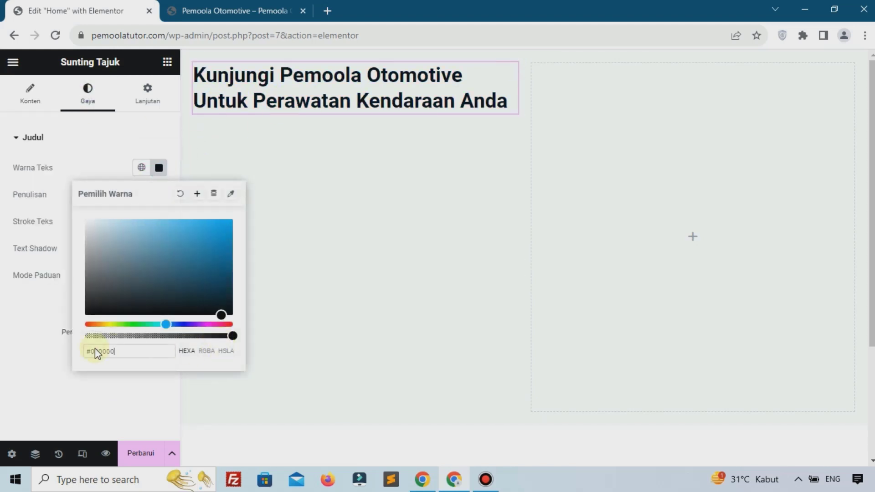
pyautogui.click(29, 361)
pyautogui.click(167, 63)
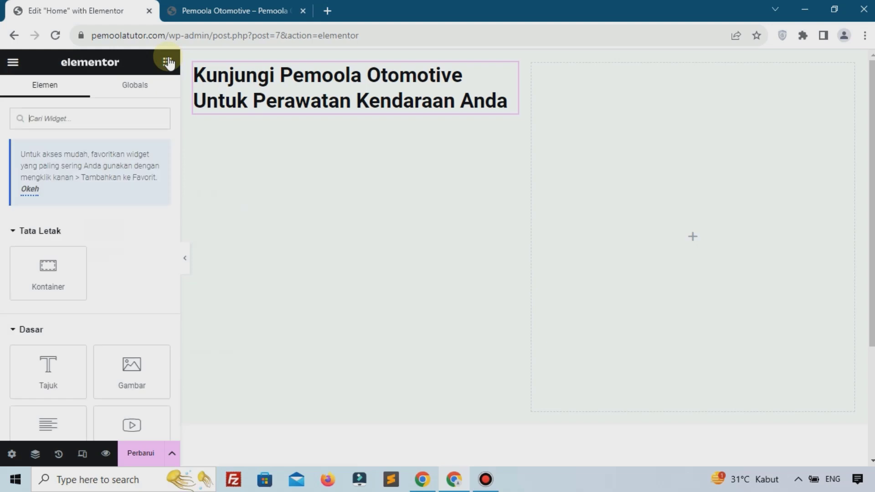
# Place a Penyunting Teks widget with Lorem ipsum placeholder beneath the heading
pyautogui.scroll(-1, 52, 412)
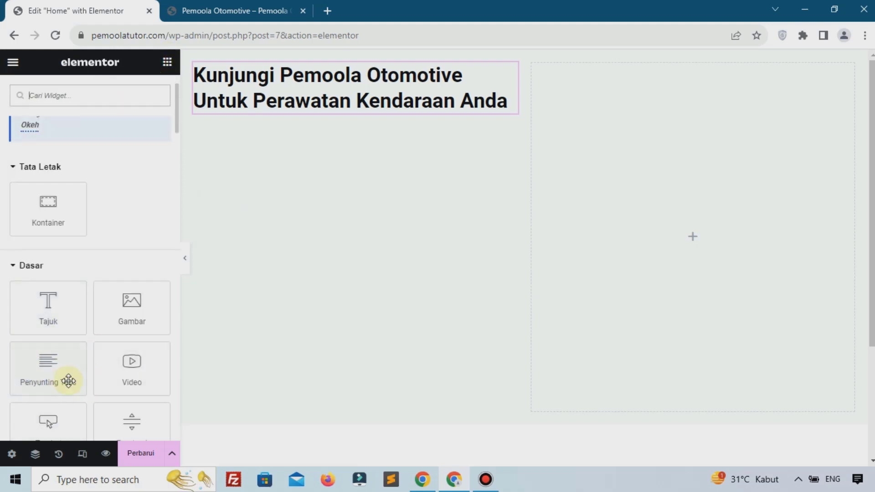
pyautogui.moveTo(52, 367); pyautogui.dragTo(259, 108)
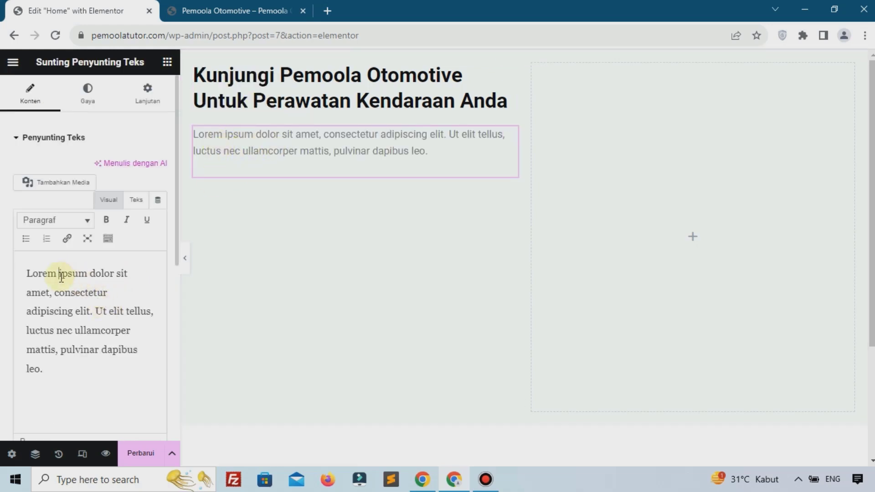
pyautogui.moveTo(59, 274); pyautogui.dragTo(59, 294)
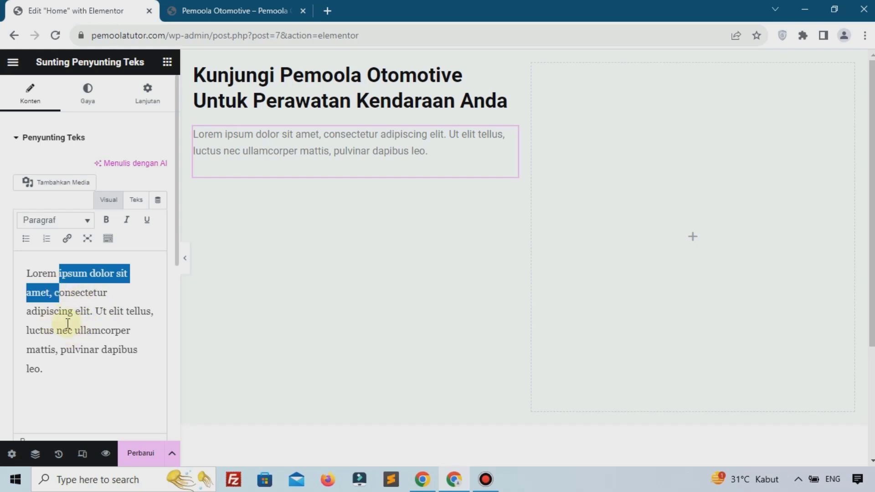
pyautogui.click(69, 365)
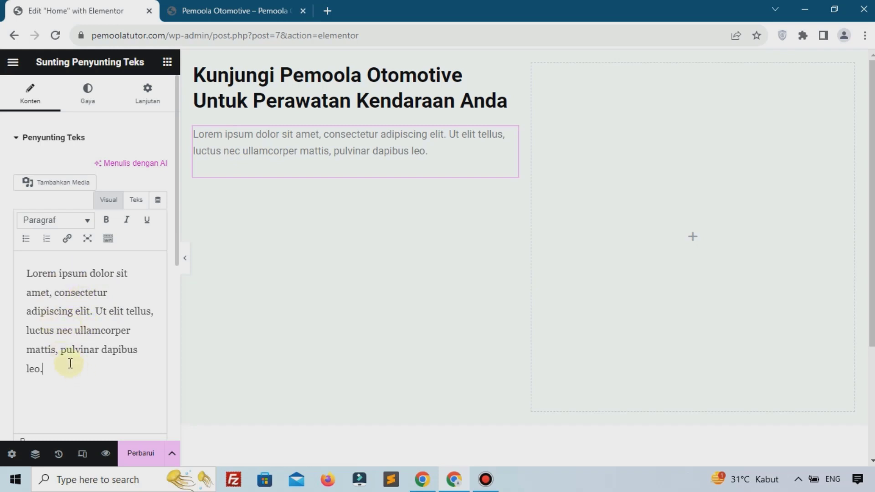
pyautogui.click(166, 62)
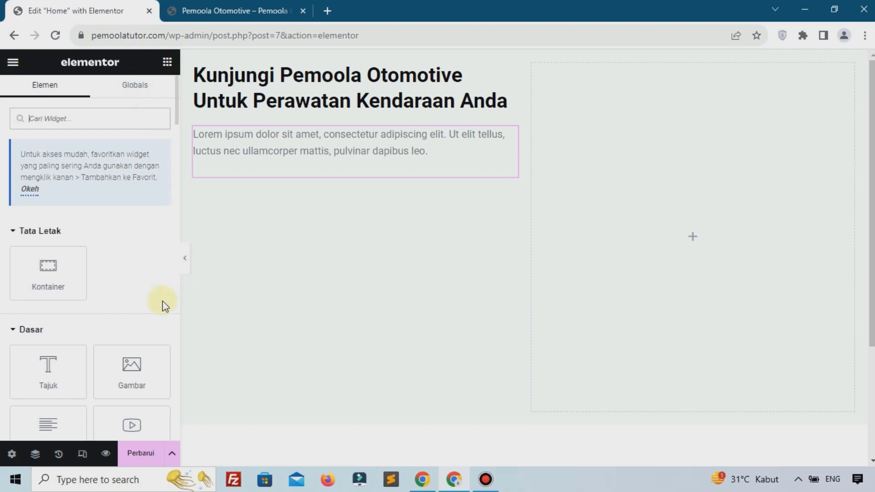
pyautogui.scroll(-4, 150, 319)
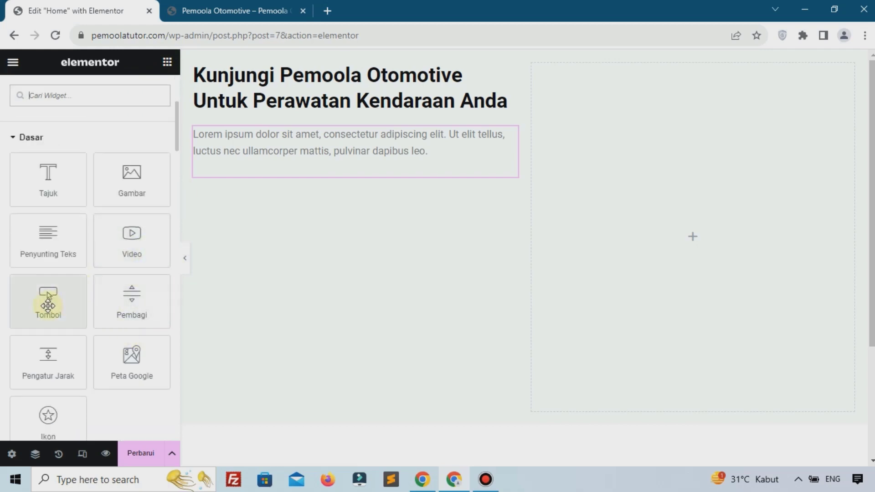
# Add a Sedang-sized 'Hubungi Kami' button with its link cleared below the paragraph
pyautogui.moveTo(47, 304); pyautogui.dragTo(280, 159)
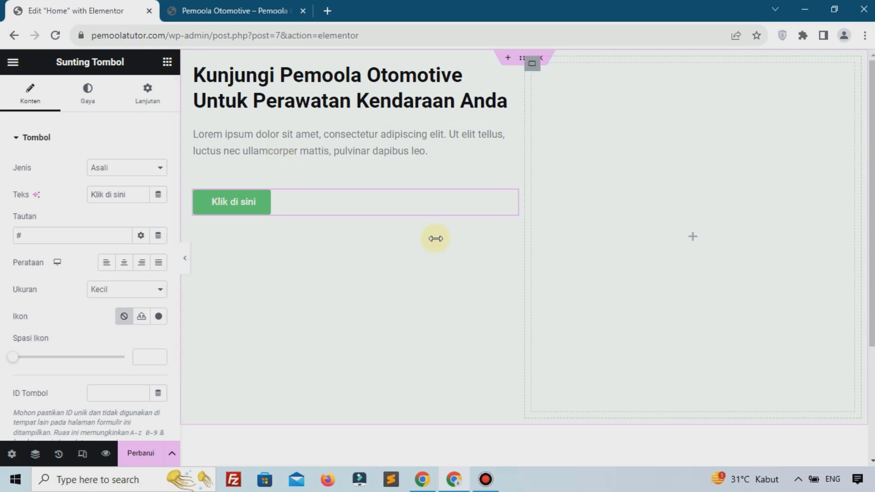
pyautogui.click(131, 195)
pyautogui.hotkey('ctrl', 'a')
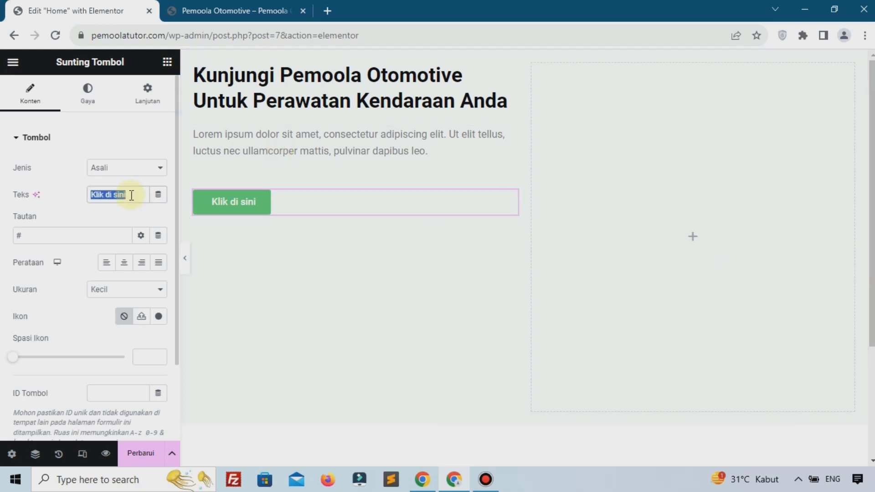
pyautogui.write('HUBU')
pyautogui.press('BackSpace')
pyautogui.press('BackSpace')
pyautogui.press('BackSpace')
pyautogui.press('BackSpace')
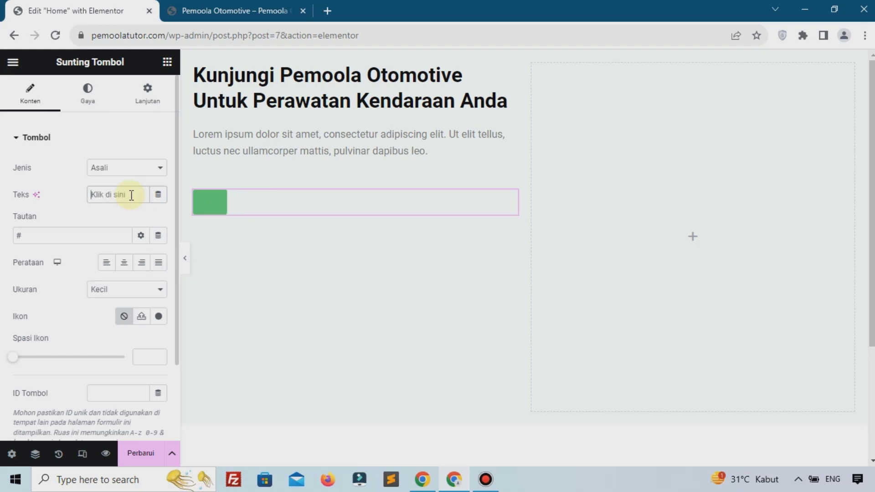
pyautogui.write('Hubungi')
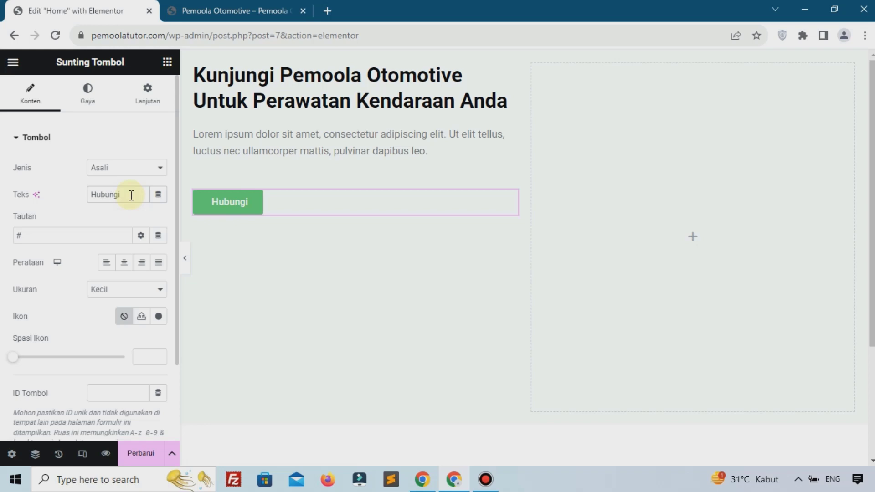
pyautogui.write(' Kami')
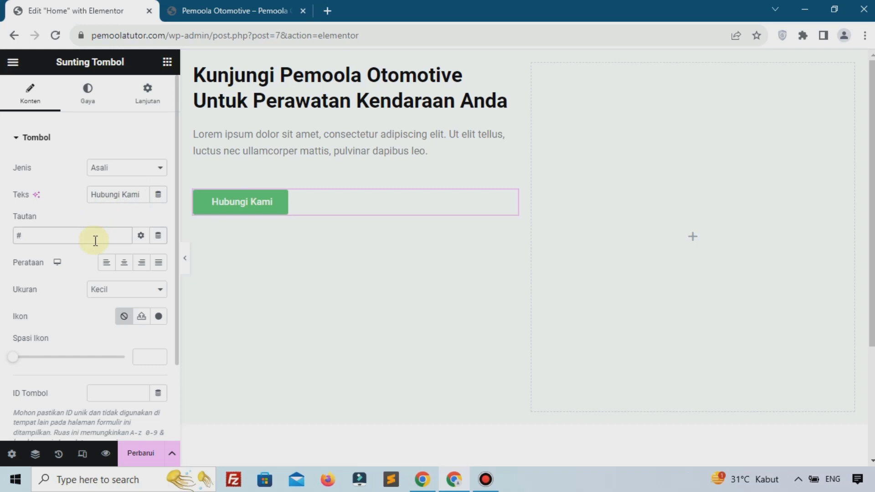
pyautogui.press('BackSpace')
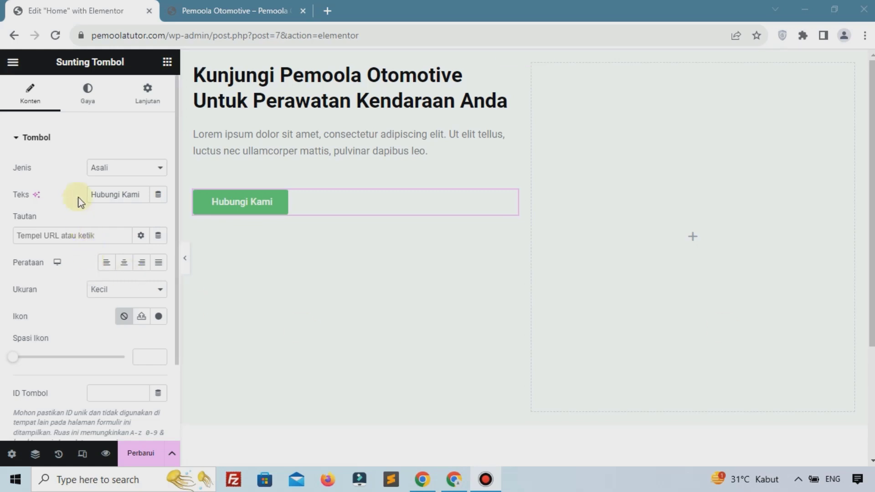
pyautogui.click(114, 291)
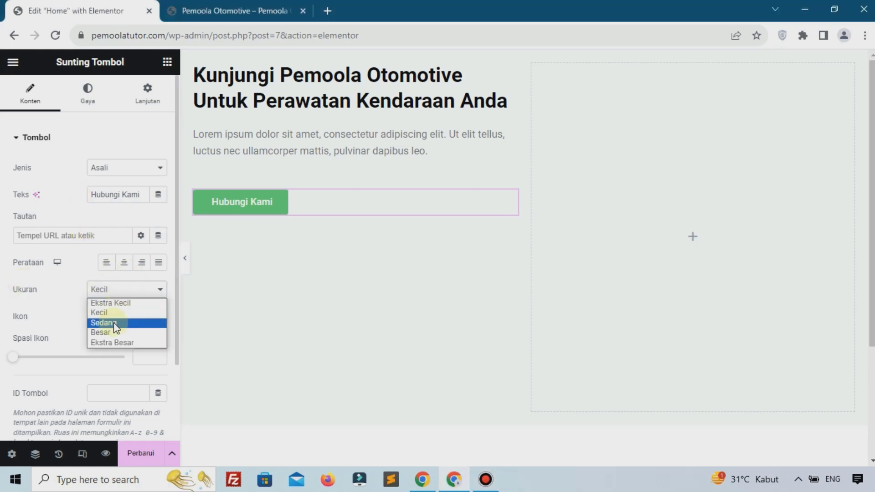
pyautogui.click(114, 324)
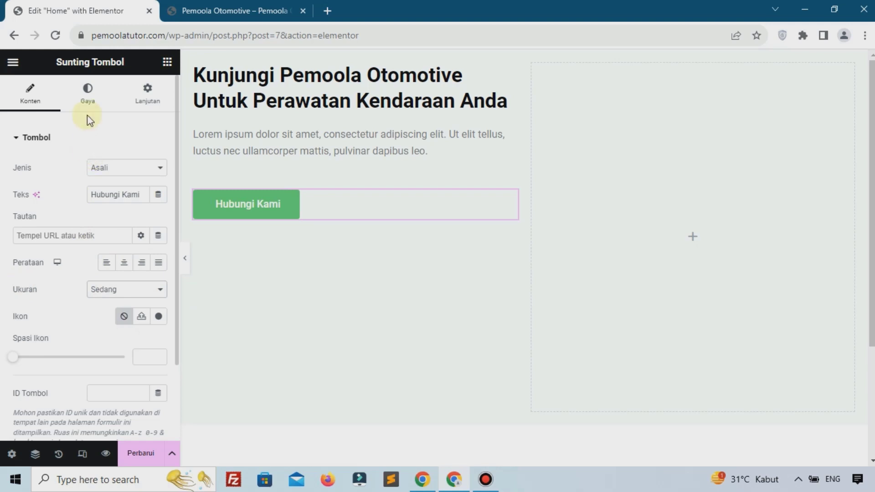
# Paste an orange hex value as the Hubungi Kami button's background colour
pyautogui.click(87, 98)
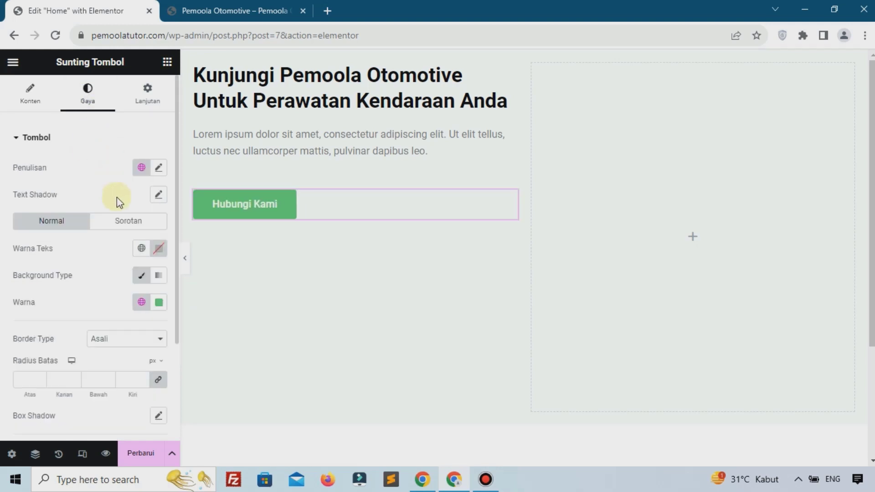
pyautogui.click(155, 308)
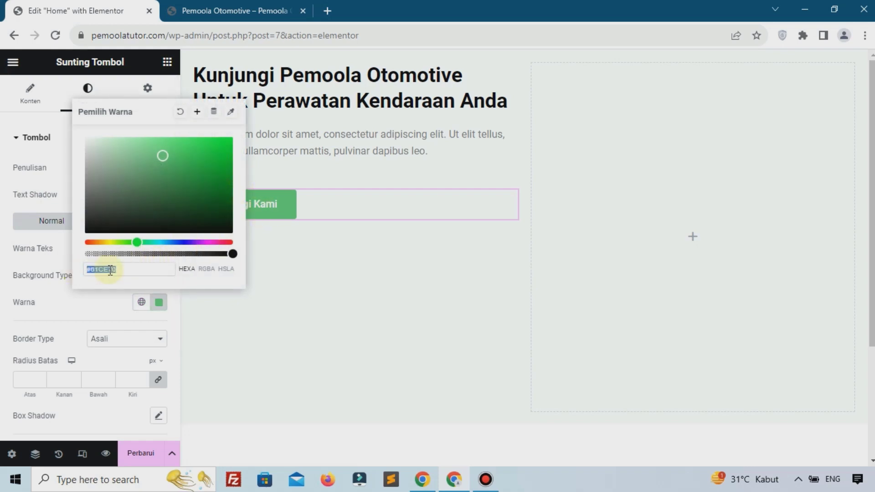
pyautogui.hotkey('ctrl', 'v')
pyautogui.click(94, 313)
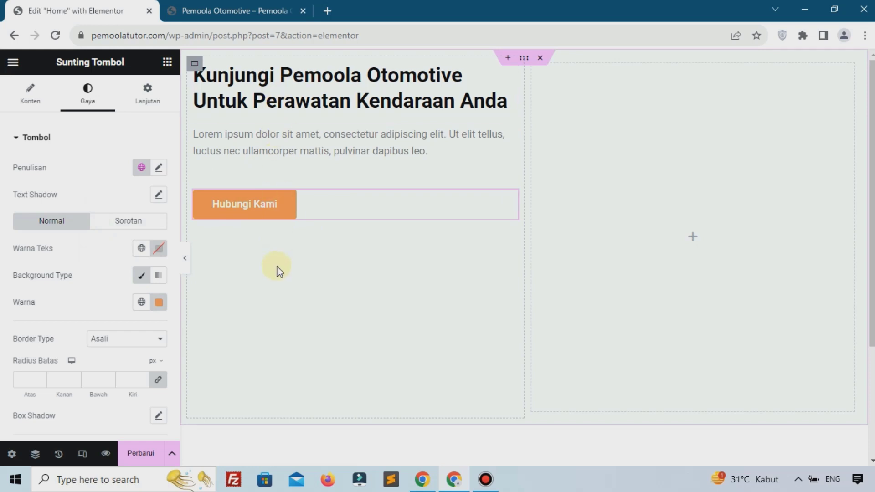
# Set the hero container's direction to Row, with the text on the left
pyautogui.click(524, 59)
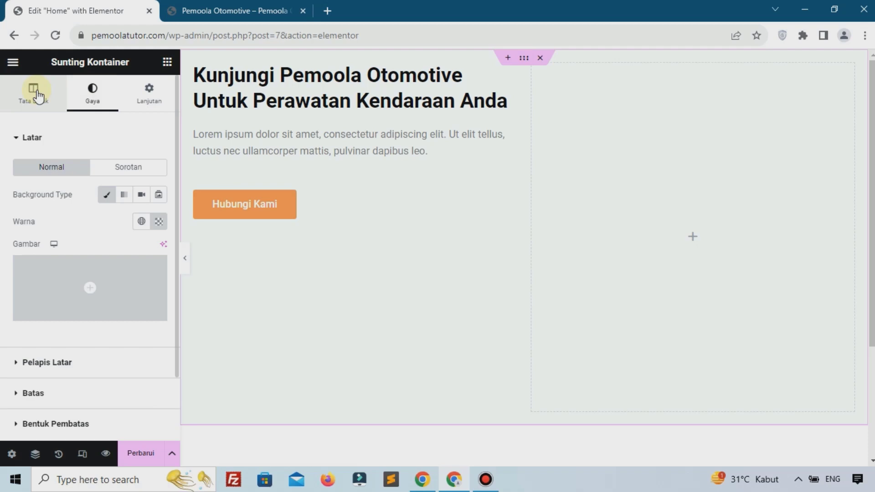
pyautogui.click(34, 91)
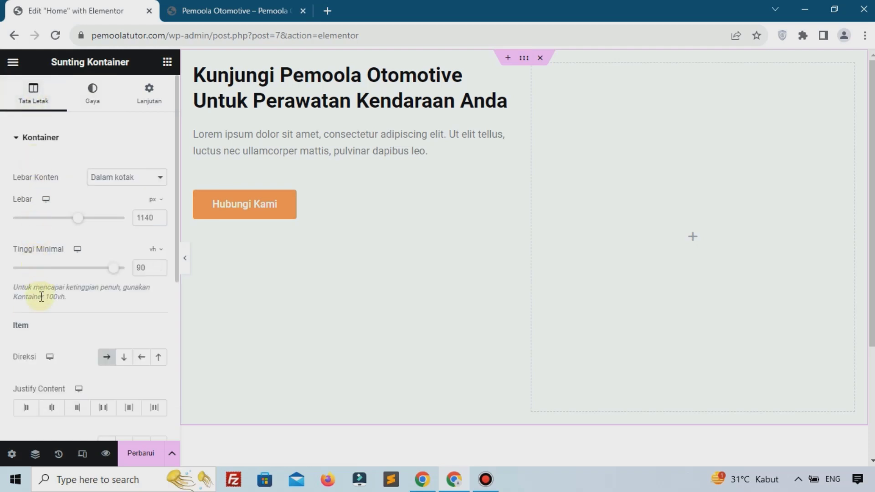
pyautogui.scroll(-2, 51, 310)
pyautogui.scroll(-2, 51, 310)
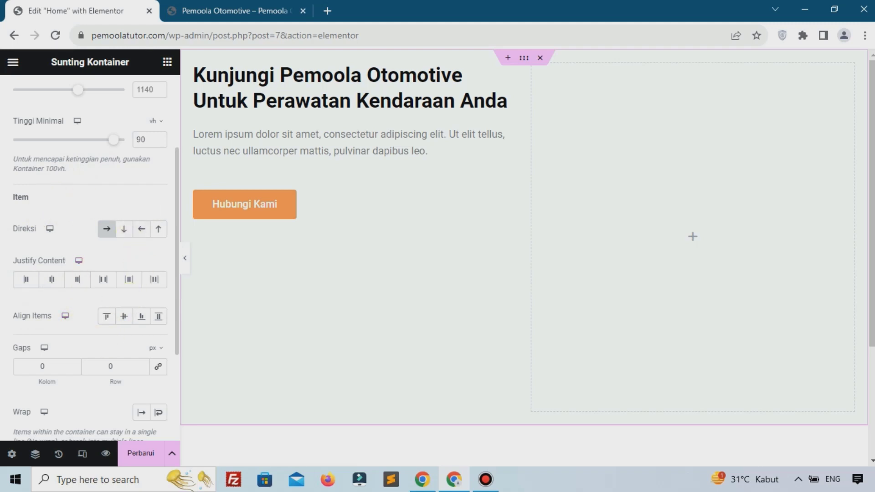
pyautogui.scroll(1, 100, 345)
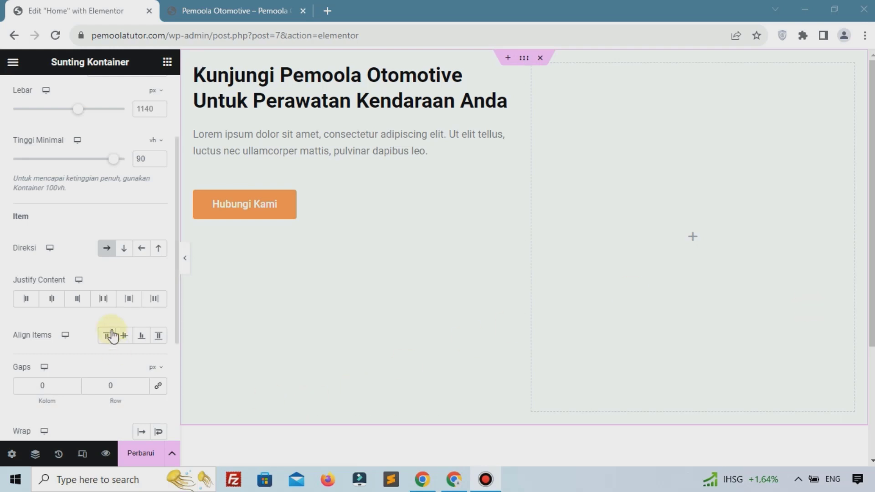
pyautogui.click(122, 255)
pyautogui.click(143, 252)
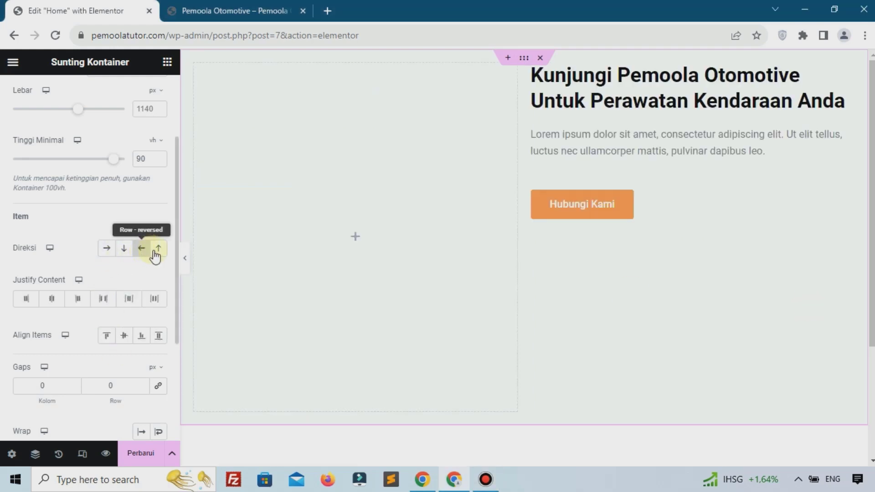
pyautogui.click(159, 253)
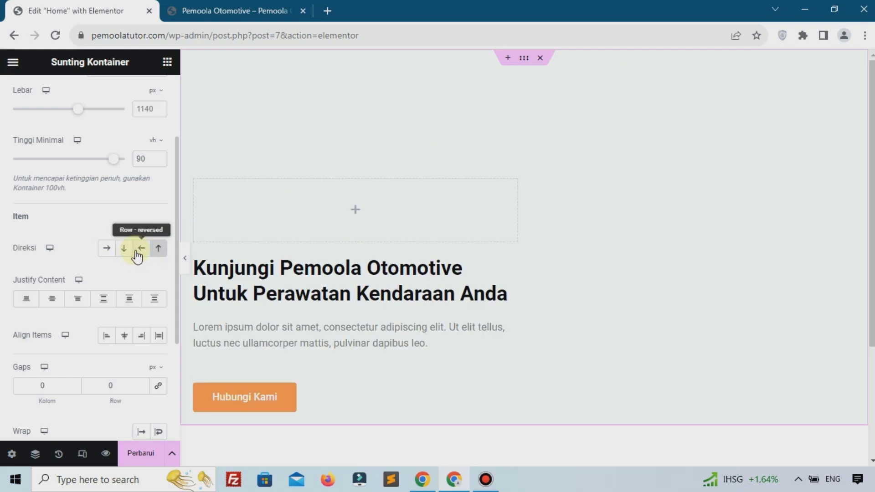
pyautogui.click(108, 250)
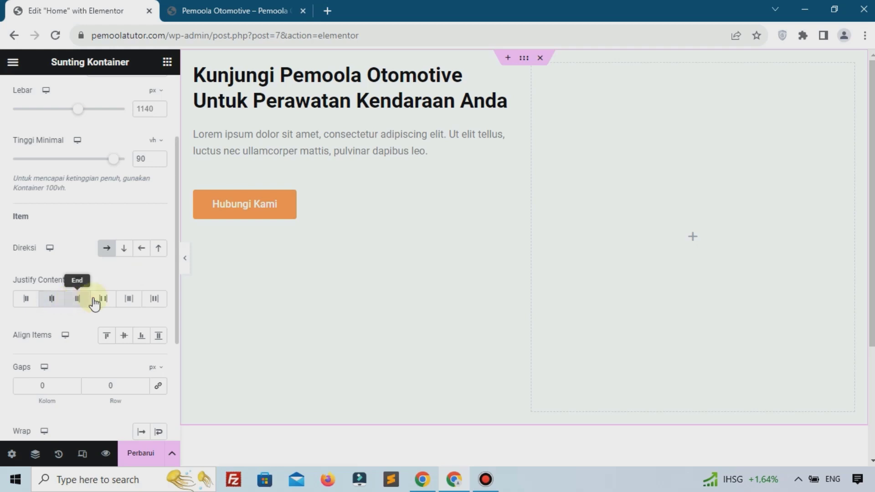
# Set Justify Content to Start and Align Items to Tengah (center)
pyautogui.click(25, 299)
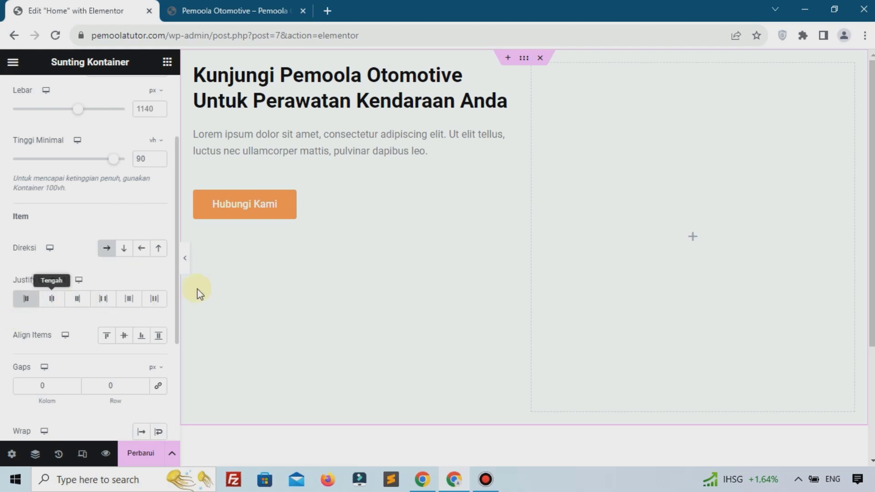
pyautogui.click(125, 337)
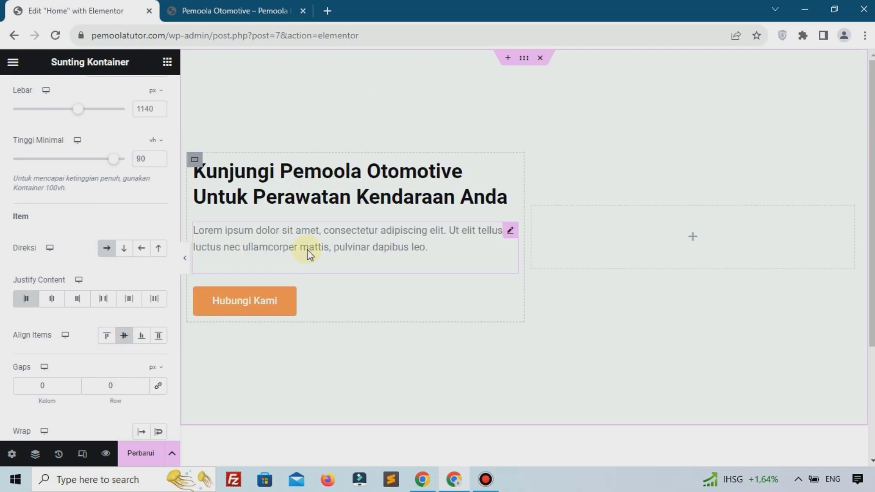
pyautogui.click(141, 336)
pyautogui.click(159, 337)
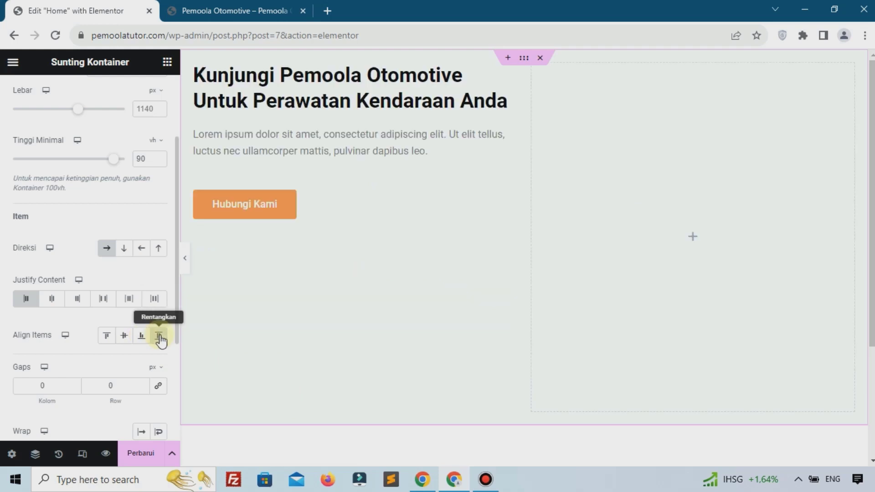
pyautogui.click(124, 338)
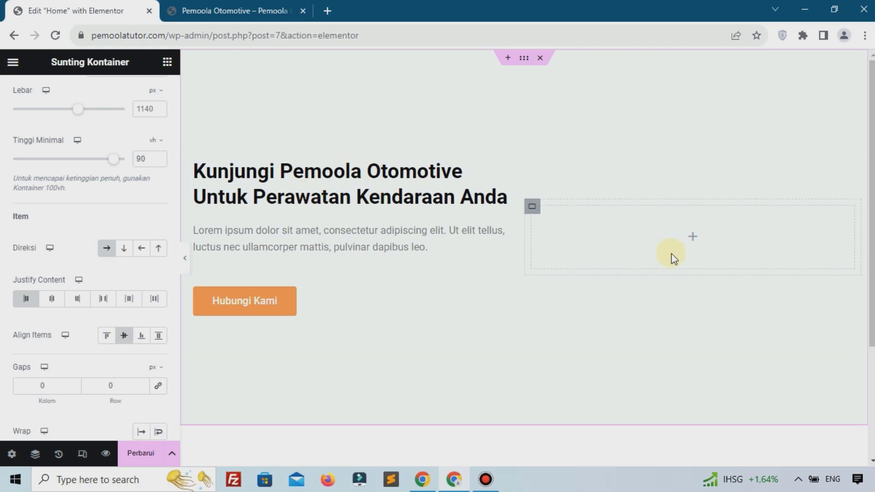
# Add an Image widget to the right hero box showing the uploaded pexels-pixabay-65623-1024x768-1.jpg engine photo
pyautogui.click(689, 237)
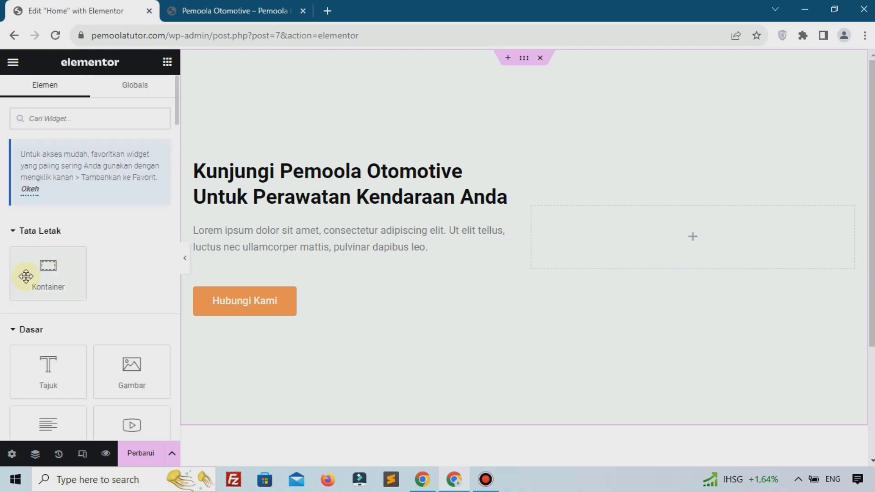
pyautogui.moveTo(109, 374); pyautogui.dragTo(691, 244)
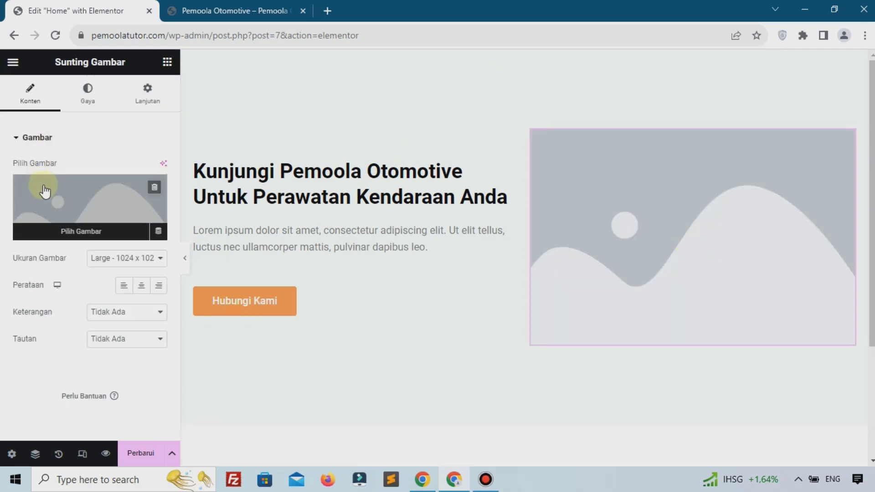
pyautogui.click(43, 184)
pyautogui.click(480, 279)
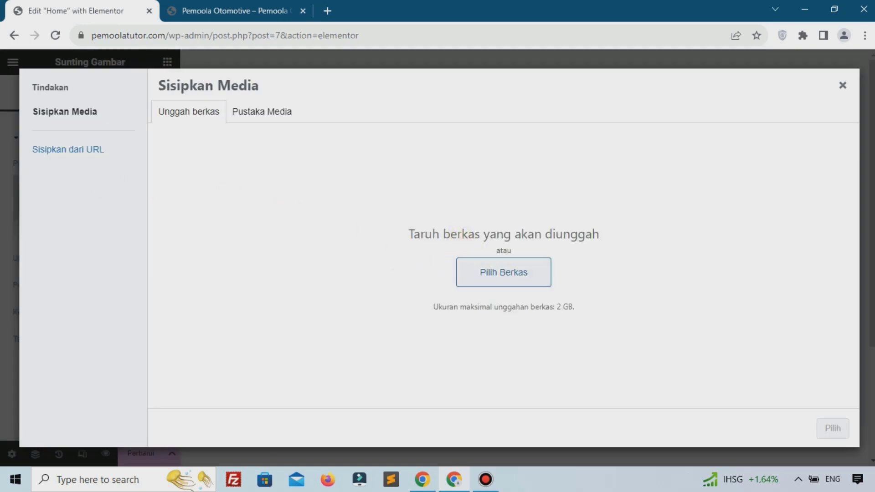
pyautogui.moveTo(813, 178); pyautogui.dragTo(468, 214)
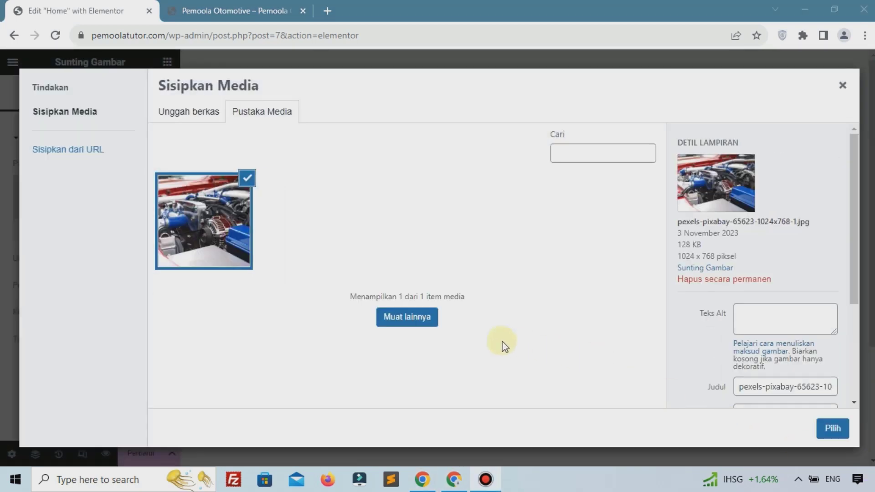
pyautogui.click(832, 429)
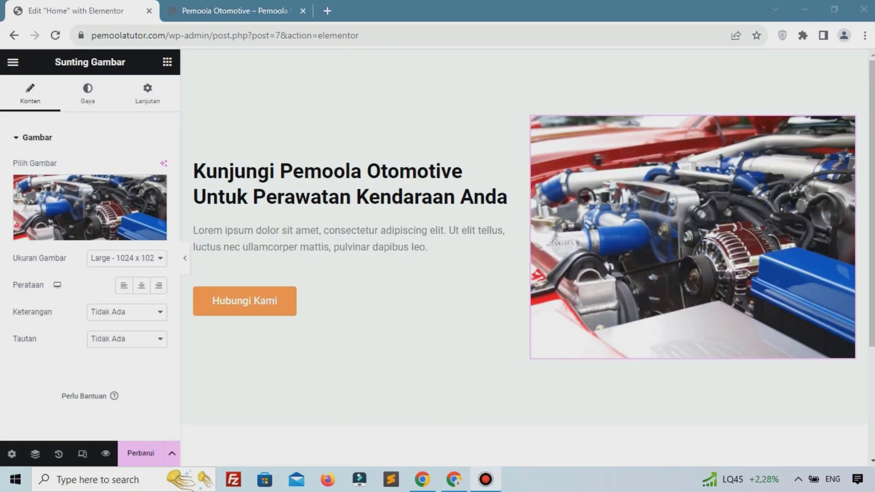
pyautogui.click(98, 104)
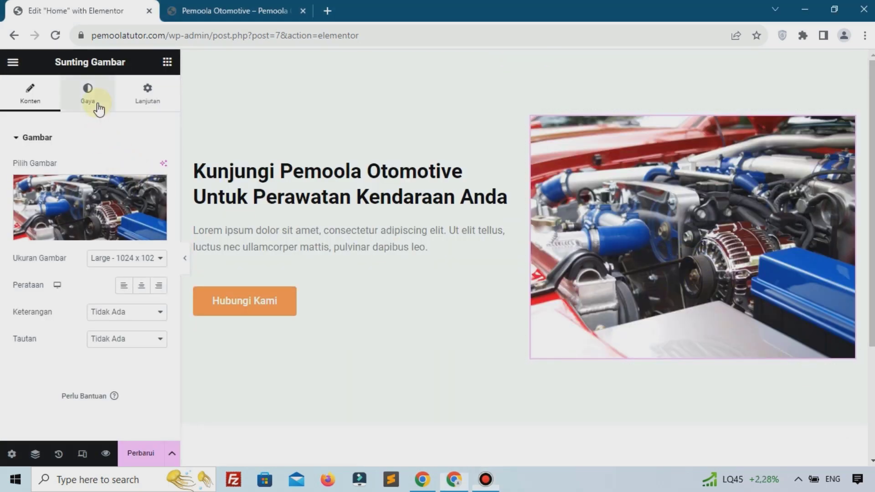
# Give the engine photo a linked 100 px Radius Batas, save, and view the live site
pyautogui.click(97, 104)
pyautogui.scroll(-3, 59, 300)
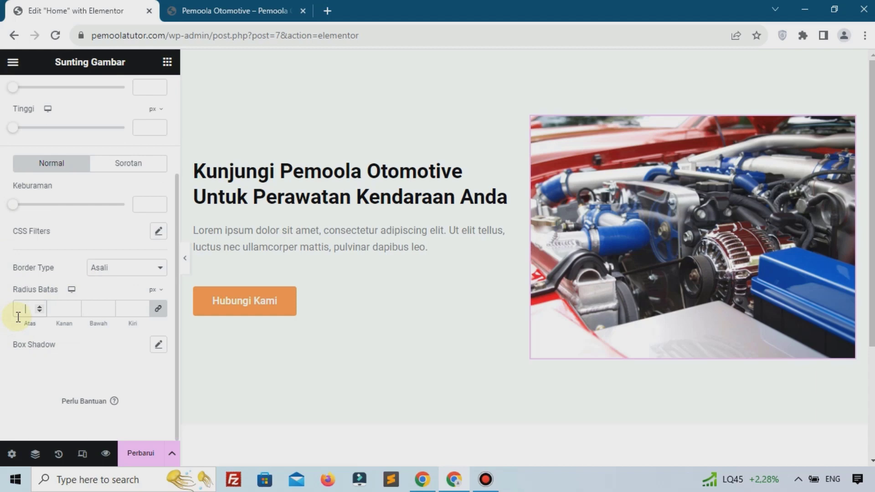
pyautogui.click(18, 317)
pyautogui.write('100')
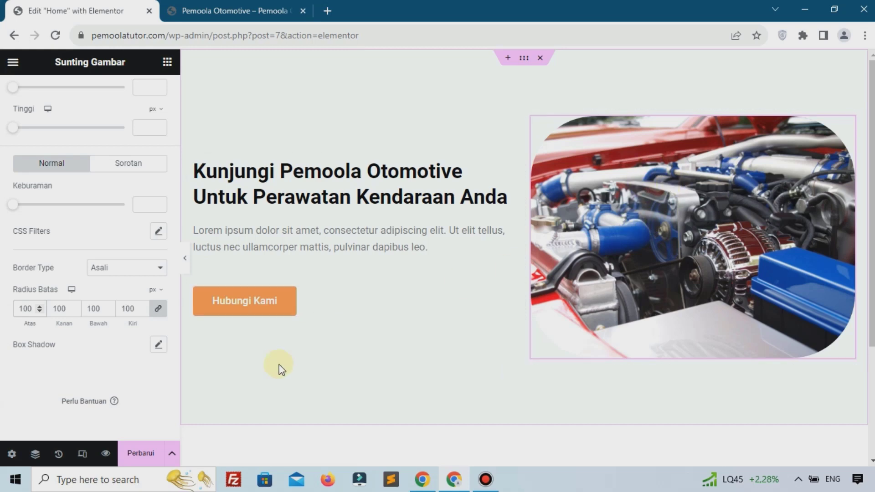
pyautogui.click(138, 457)
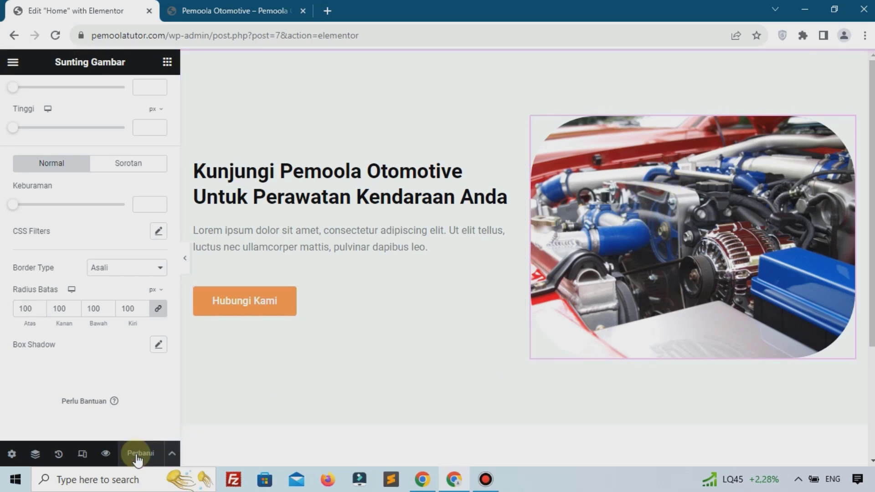
pyautogui.click(233, 11)
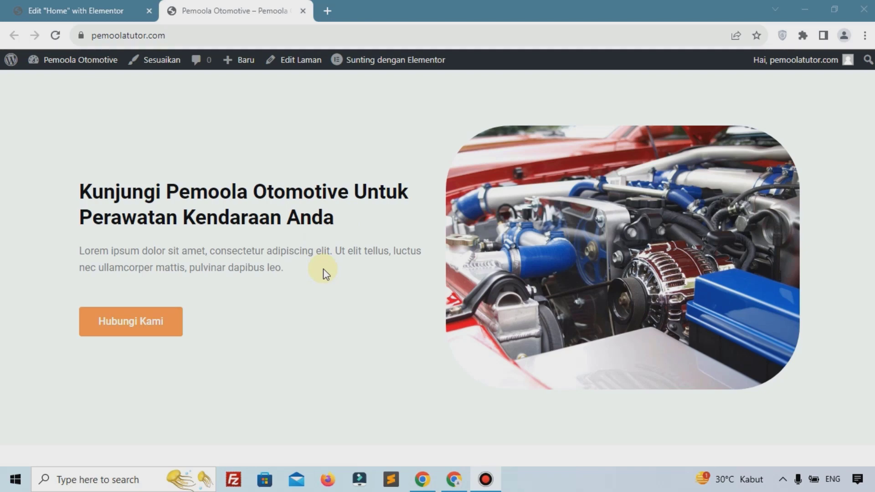
# Go back to the Edit "Home" with Elementor tab
pyautogui.click(2, 4)
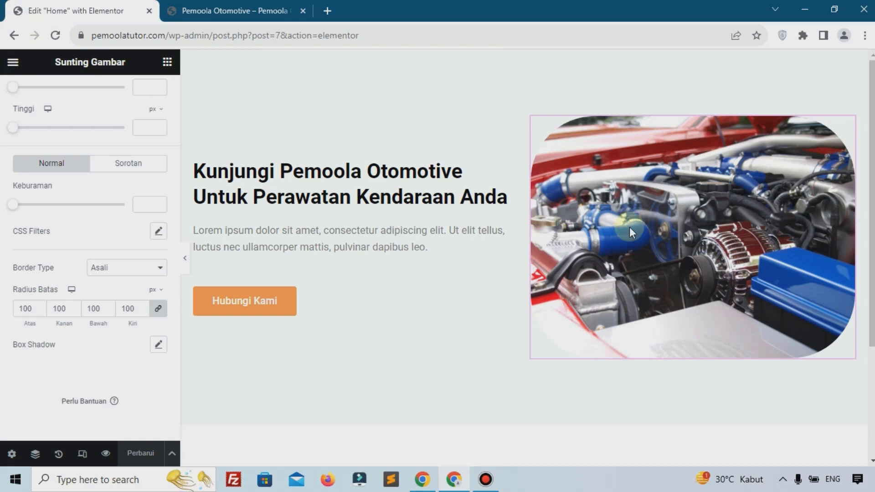
# Insert a two-column section below the hero with Lebar set to 1001 px
pyautogui.scroll(-3, 543, 279)
pyautogui.click(511, 358)
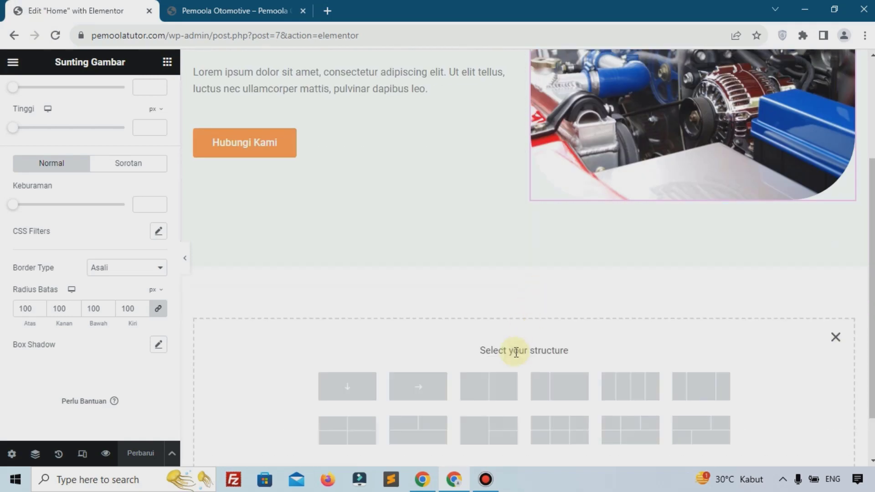
pyautogui.click(488, 385)
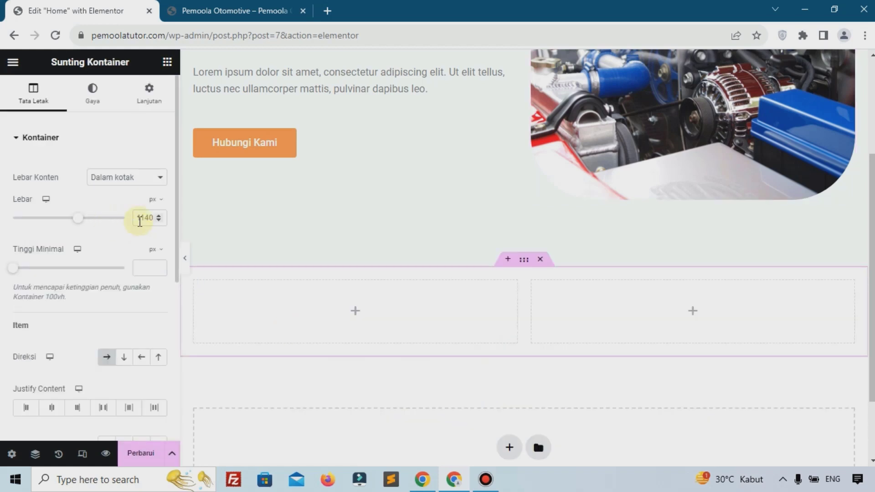
pyautogui.hotkey('ctrl', 'a')
pyautogui.write('100')
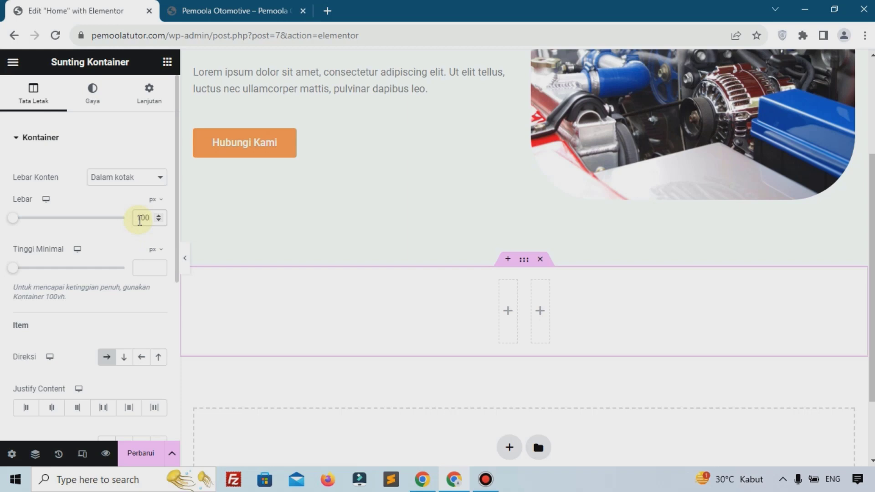
pyautogui.write('0')
pyautogui.press('Up')
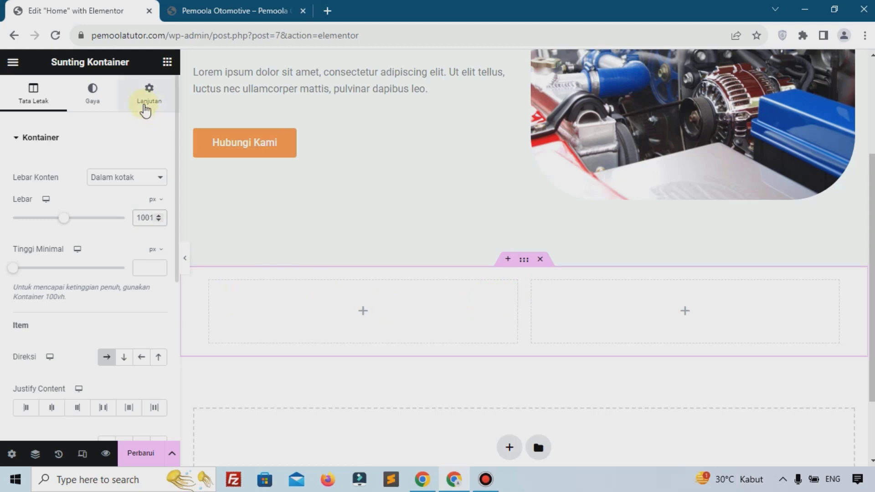
# Give the section a 5% top margin and padding of 3% top and 8% bottom
pyautogui.click(146, 108)
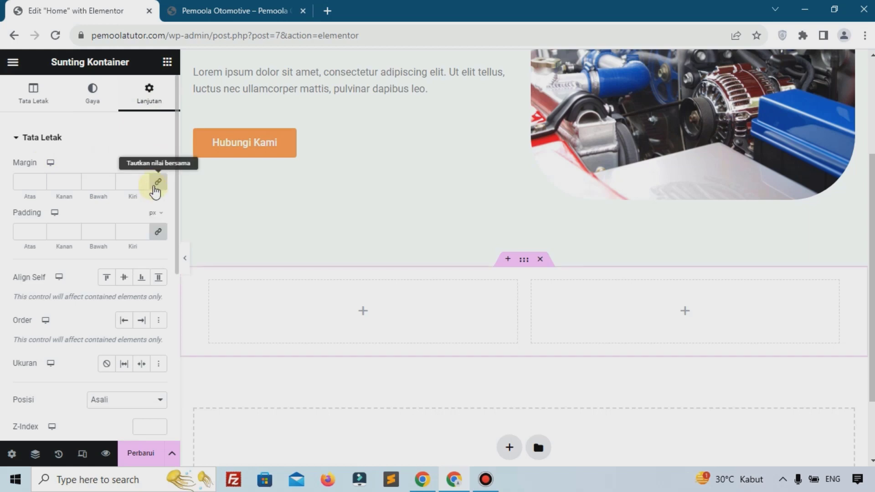
pyautogui.click(158, 183)
pyautogui.click(31, 182)
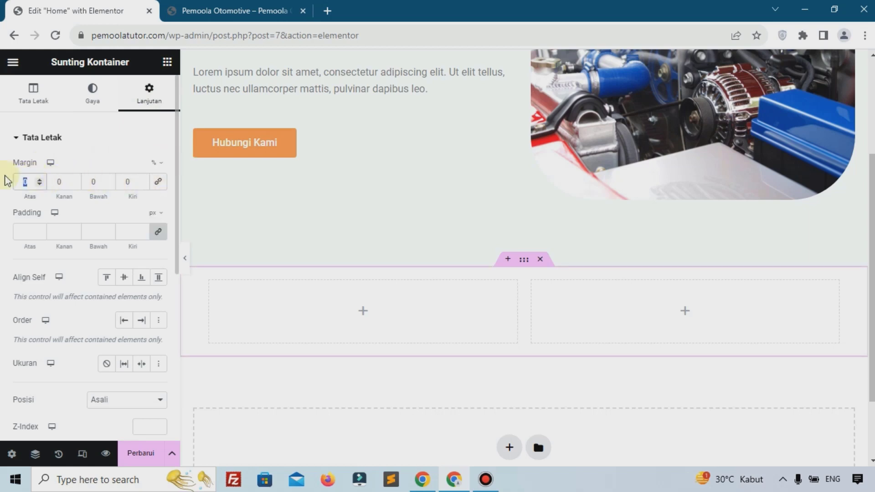
pyautogui.write('5')
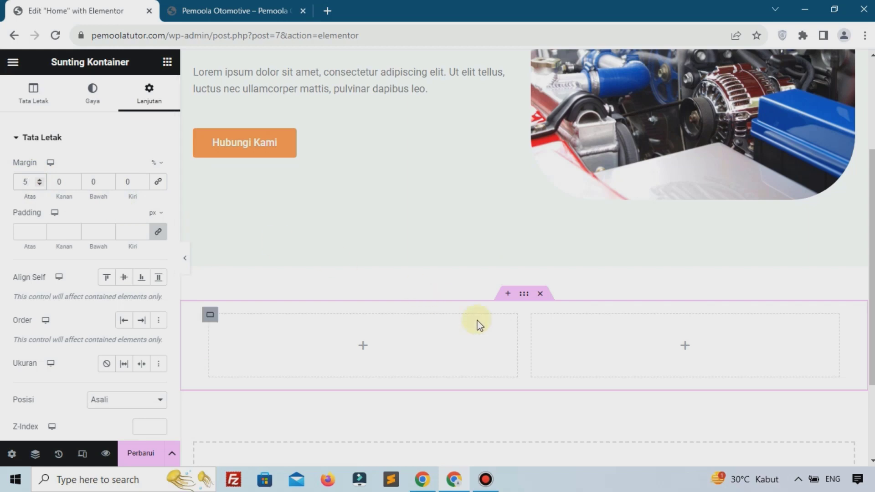
pyautogui.click(160, 232)
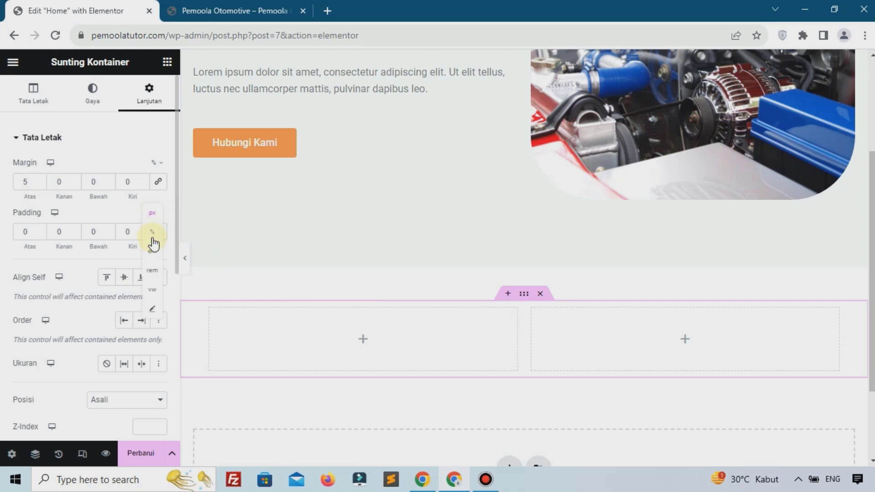
pyautogui.click(24, 237)
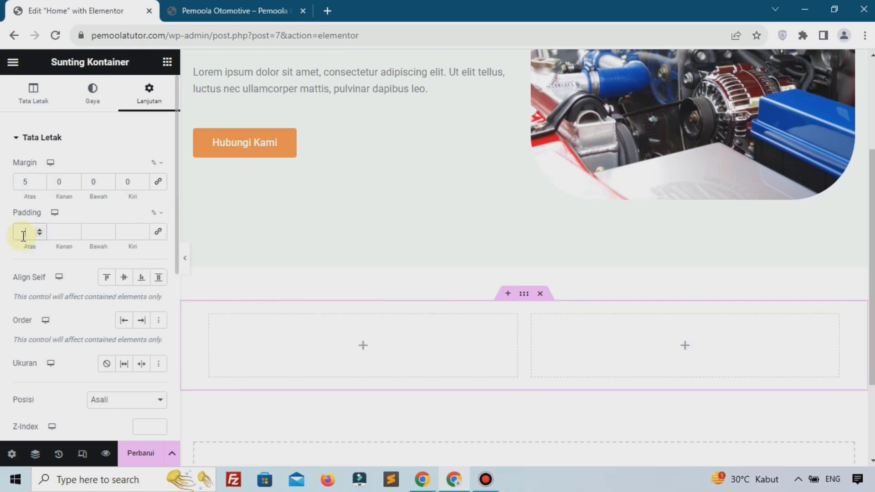
pyautogui.write('3')
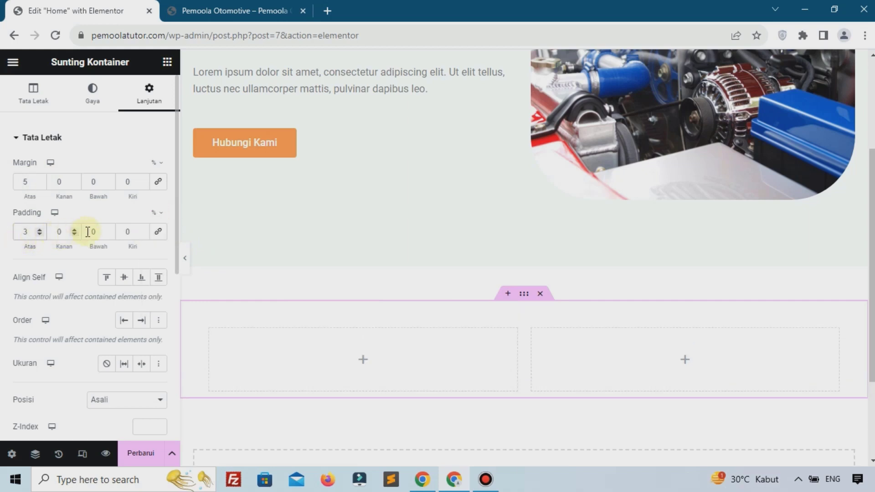
pyautogui.doubleClick(96, 231)
pyautogui.write('8')
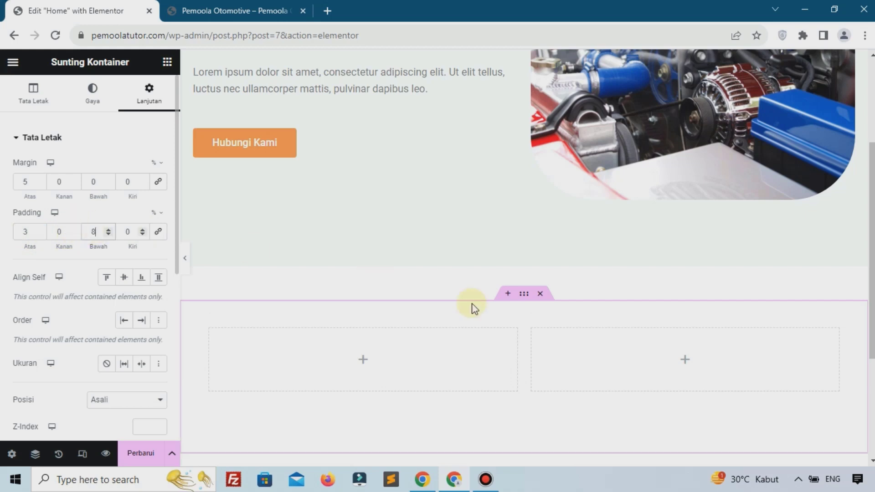
pyautogui.scroll(-3, 472, 315)
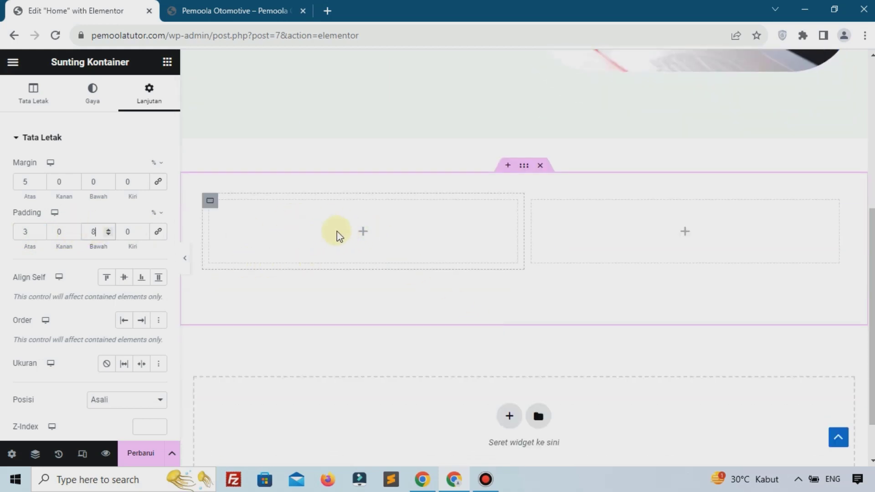
# Add an Image widget to the left column with the uploaded mechanic-under-car-lift photo
pyautogui.click(363, 234)
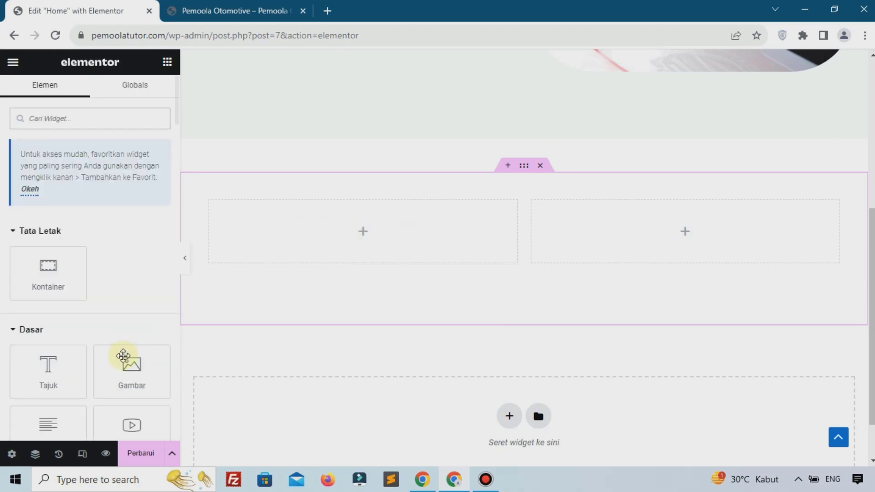
pyautogui.moveTo(123, 356); pyautogui.dragTo(343, 228)
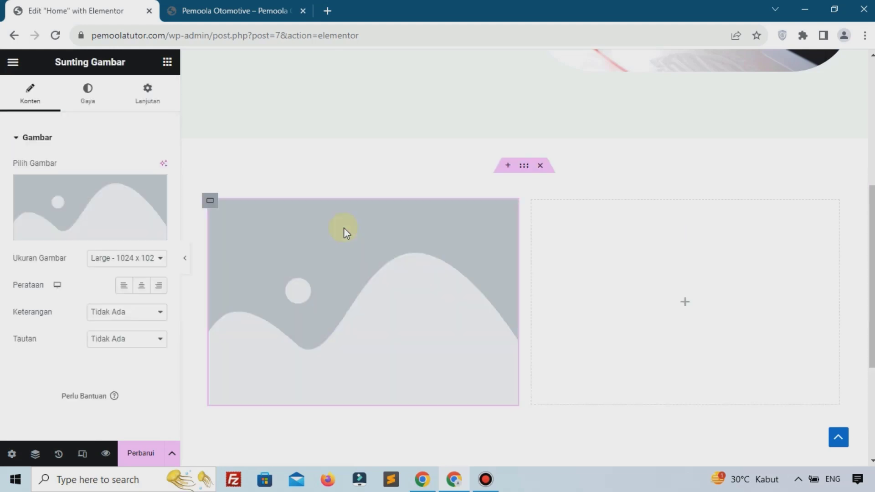
pyautogui.click(85, 203)
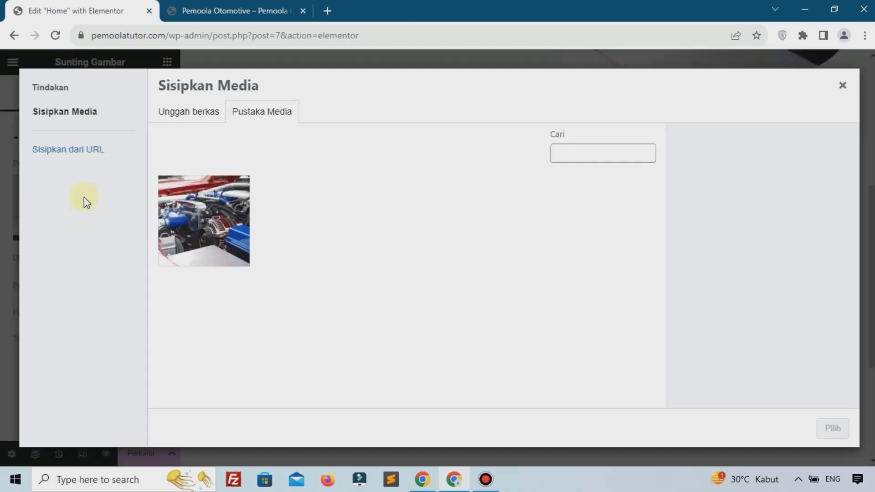
pyautogui.click(166, 117)
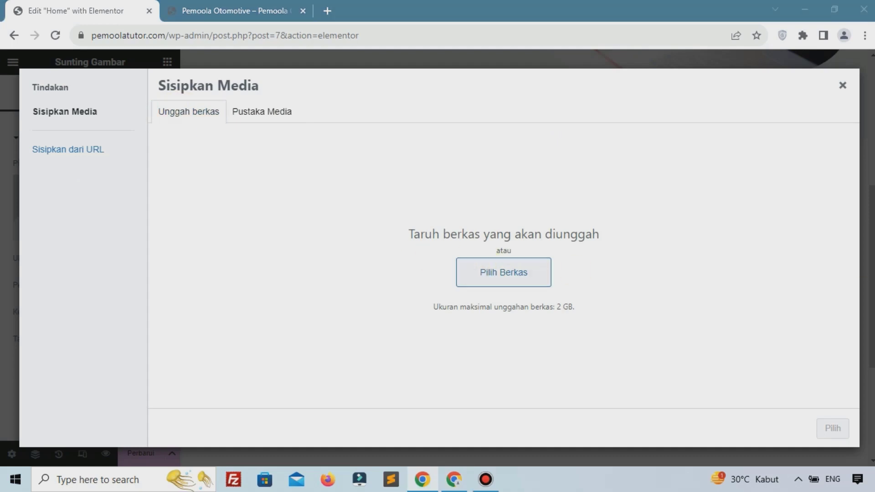
pyautogui.moveTo(874, 209); pyautogui.dragTo(564, 241)
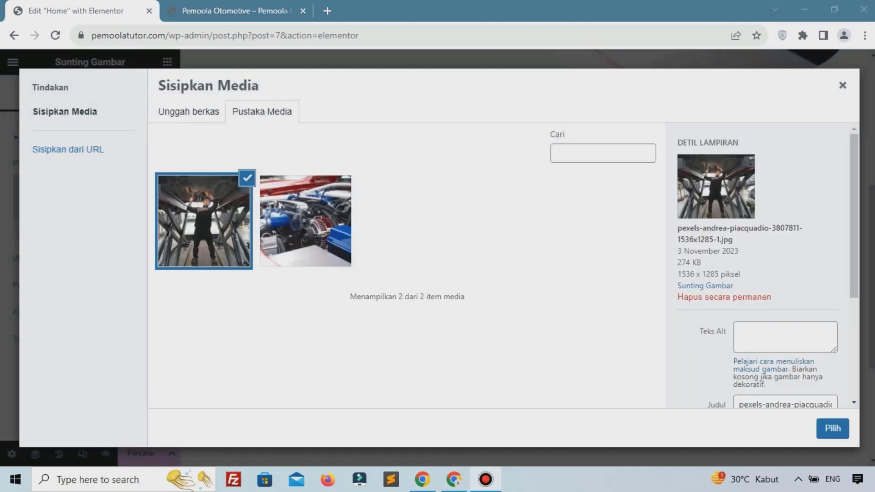
pyautogui.click(832, 428)
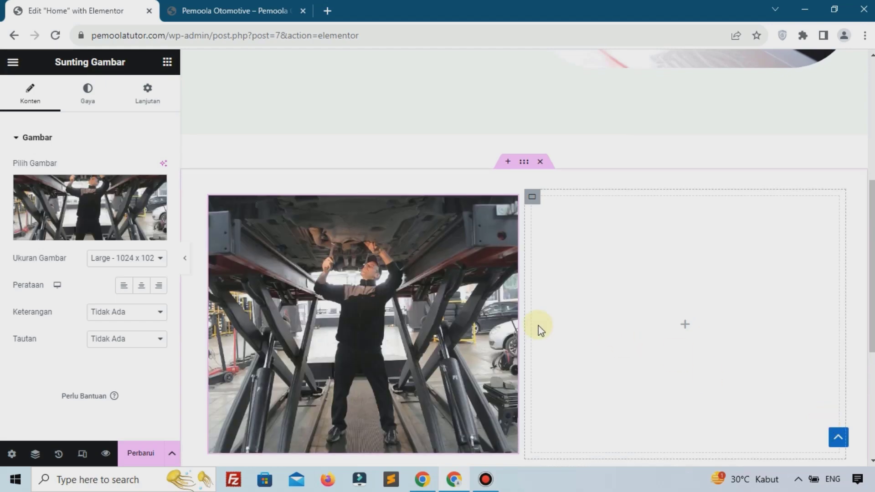
# Save the page with Perbarui
pyautogui.scroll(-5, 537, 328)
pyautogui.scroll(3, 381, 239)
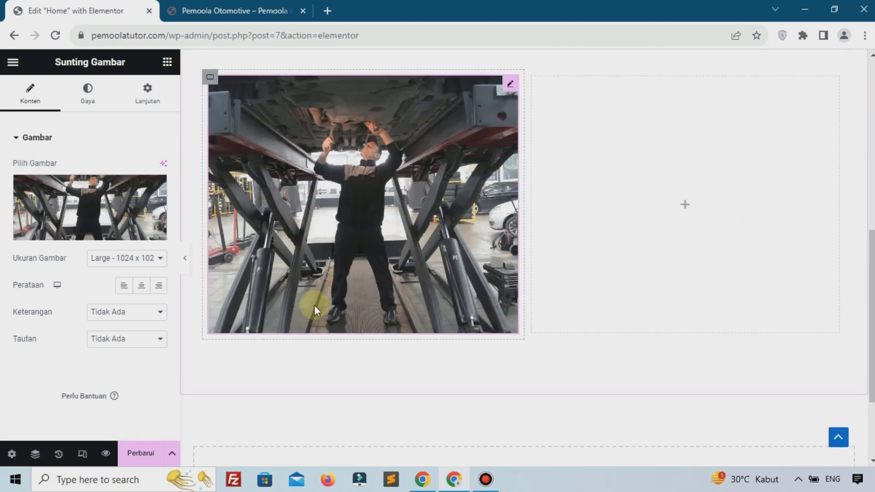
pyautogui.click(137, 463)
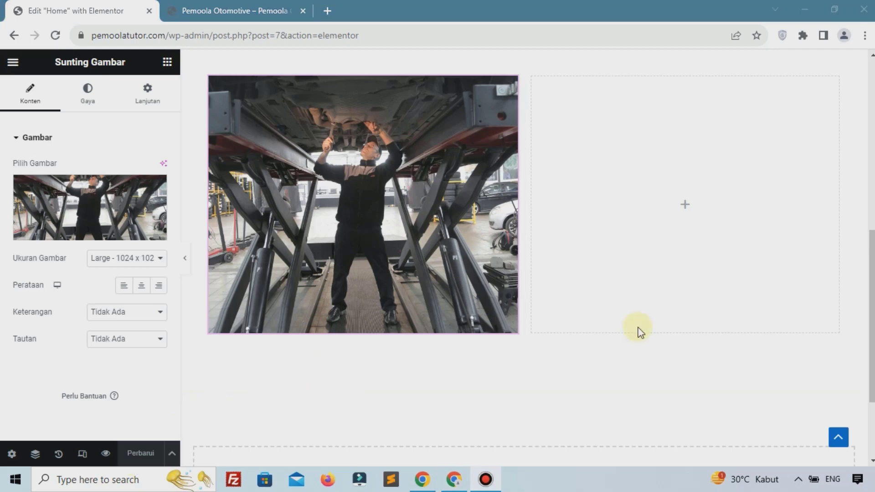
# Set the mechanic photo's unlinked corner radius in percent: 9 for Atas, 1 for Bawah
pyautogui.click(88, 104)
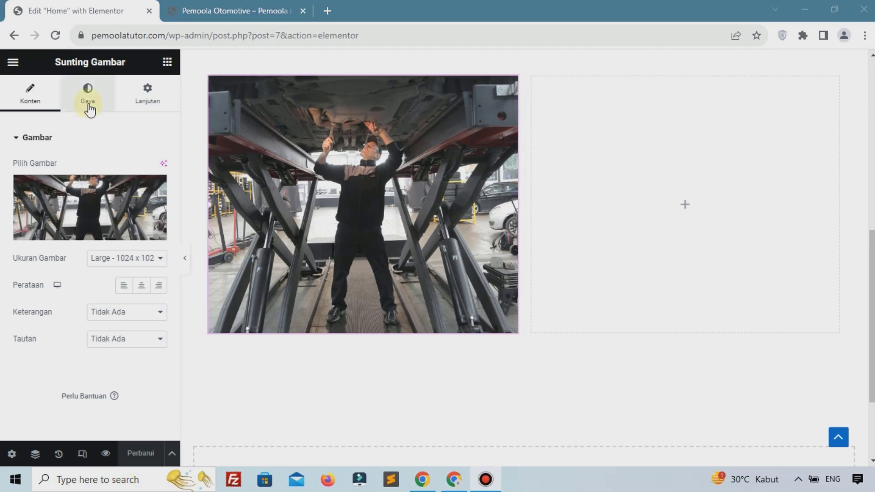
pyautogui.scroll(-3, 60, 133)
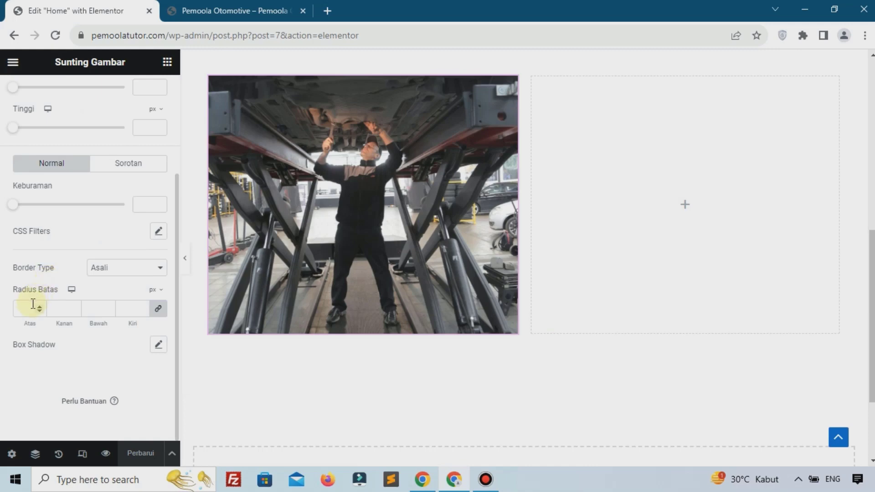
pyautogui.click(158, 308)
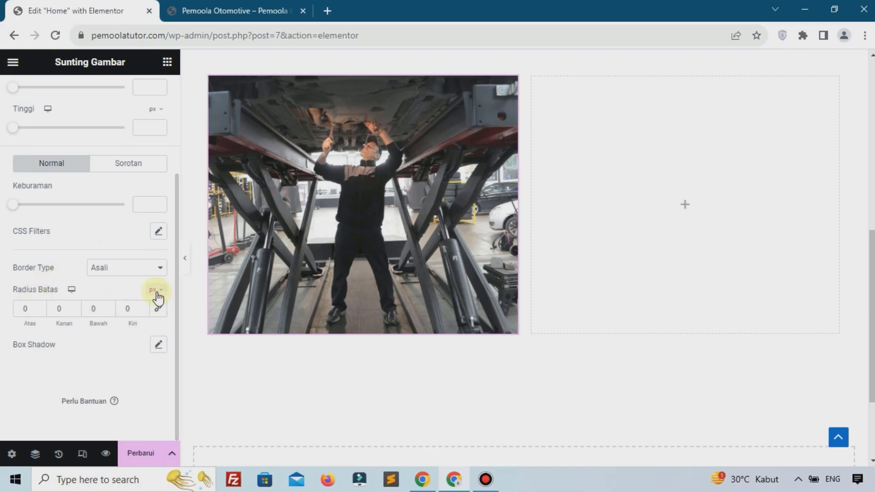
pyautogui.click(156, 309)
pyautogui.click(30, 307)
pyautogui.write('9')
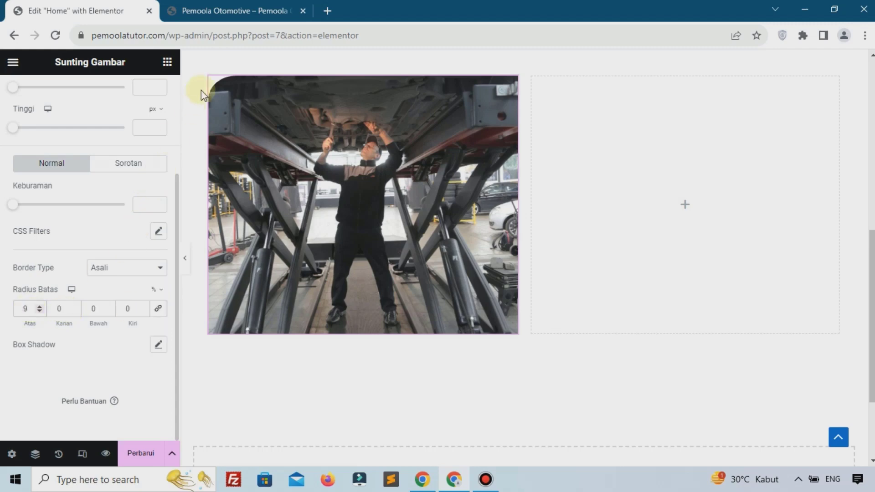
pyautogui.moveTo(100, 303); pyautogui.dragTo(81, 310)
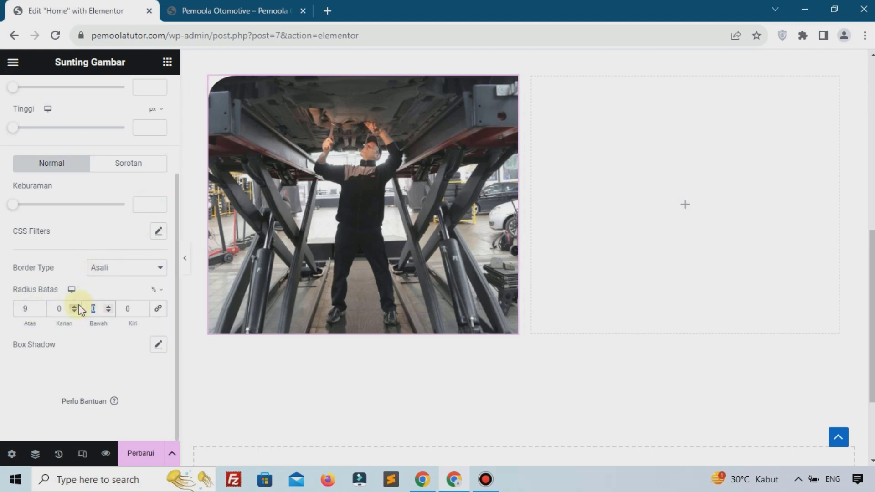
pyautogui.write('1')
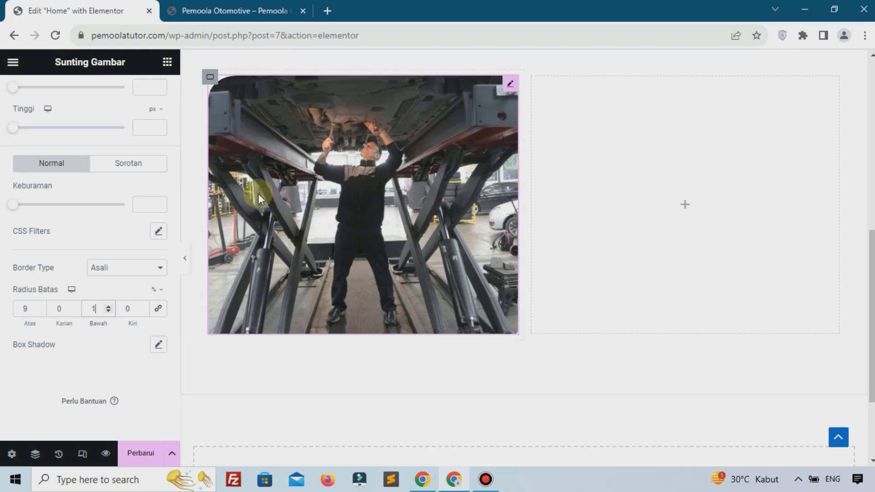
pyautogui.scroll(5, 259, 194)
pyautogui.scroll(3, 156, 204)
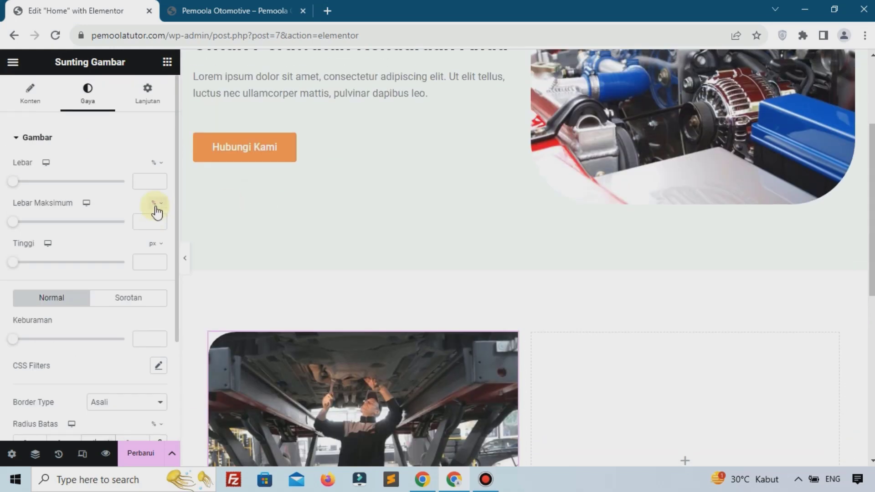
pyautogui.scroll(3, 445, 236)
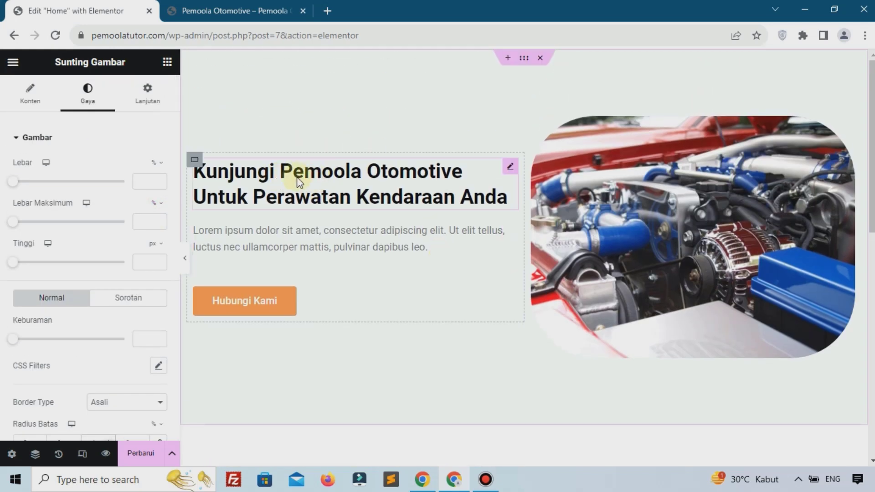
pyautogui.scroll(-5, 465, 215)
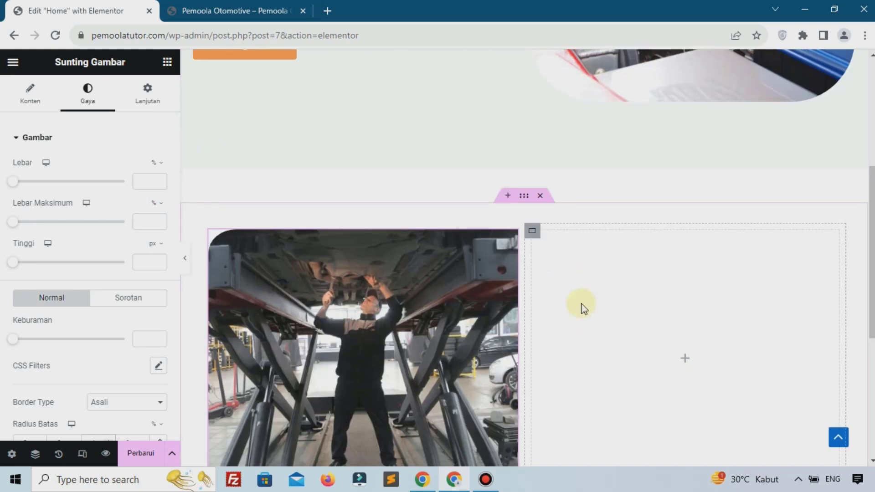
pyautogui.scroll(1, 454, 237)
pyautogui.scroll(-3, 454, 238)
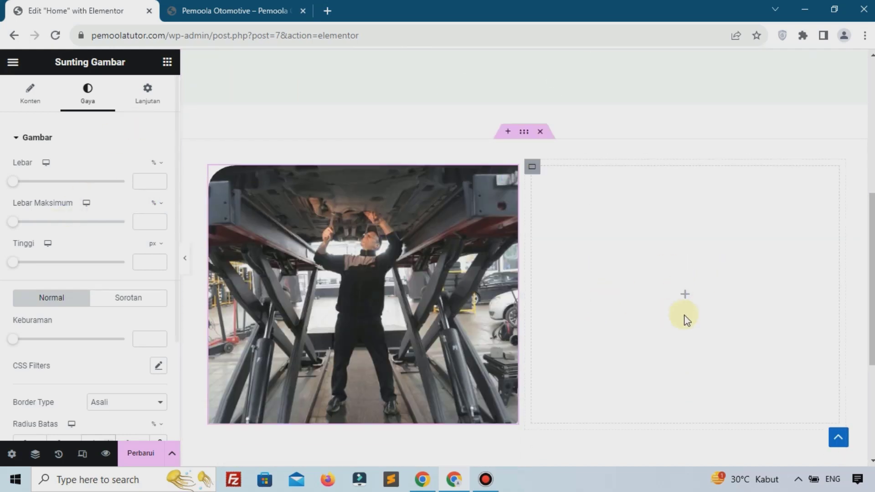
# Add a heading beside the photo reading 'Mengenal Sekilas Tentang Kami...'
pyautogui.click(682, 297)
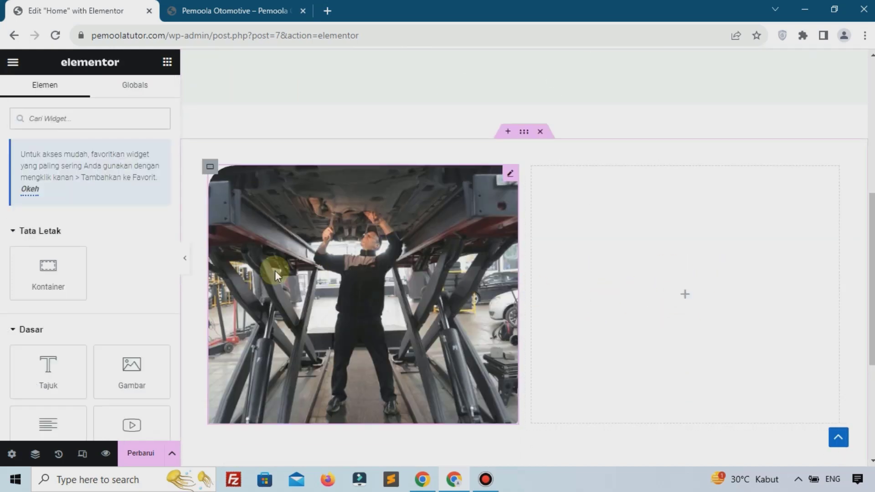
pyautogui.moveTo(60, 367); pyautogui.dragTo(691, 319)
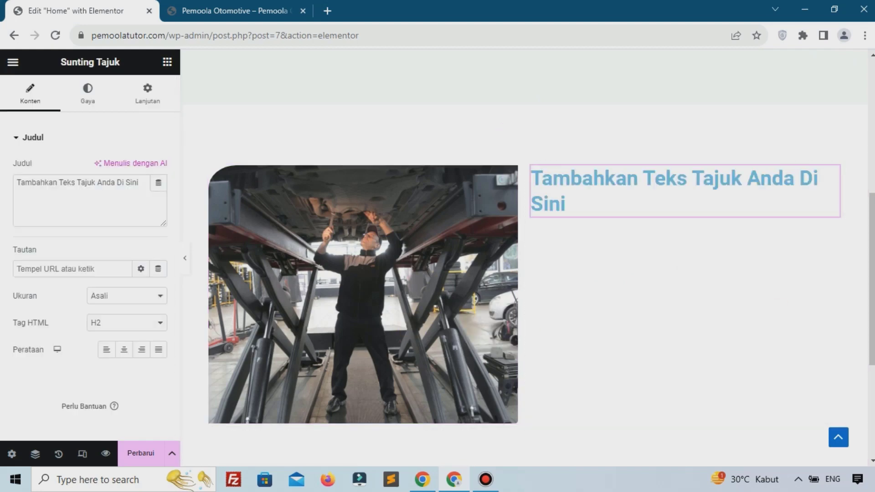
pyautogui.hotkey('alt', 'Tab')
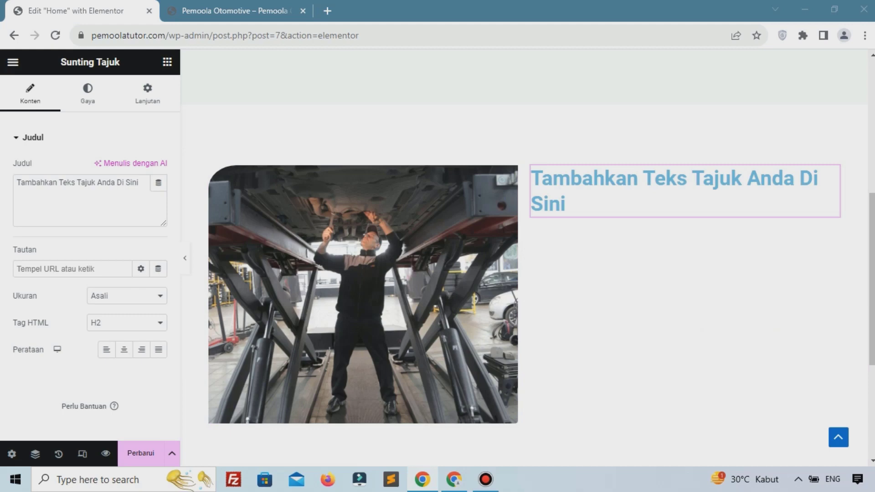
pyautogui.click(41, 224)
pyautogui.tripleClick(40, 224)
pyautogui.write('Mengenal Sekilas Tentang Kami...')
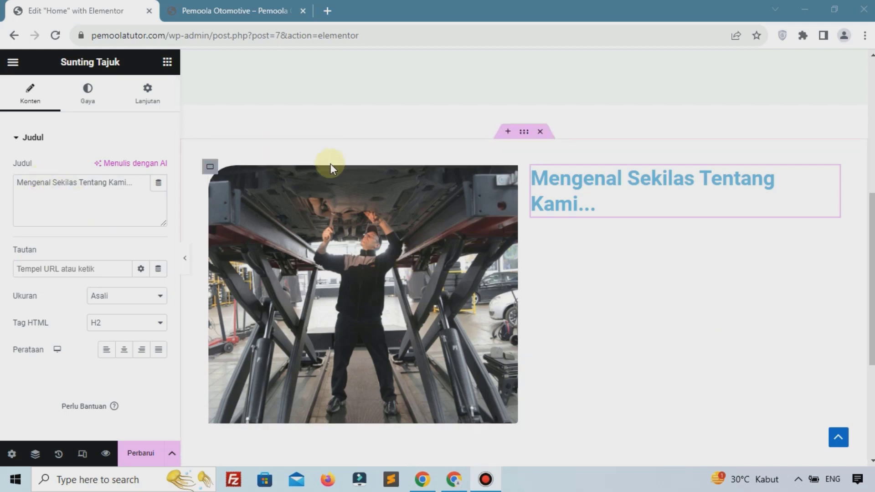
# Set the heading's text colour to black, #000000
pyautogui.click(90, 91)
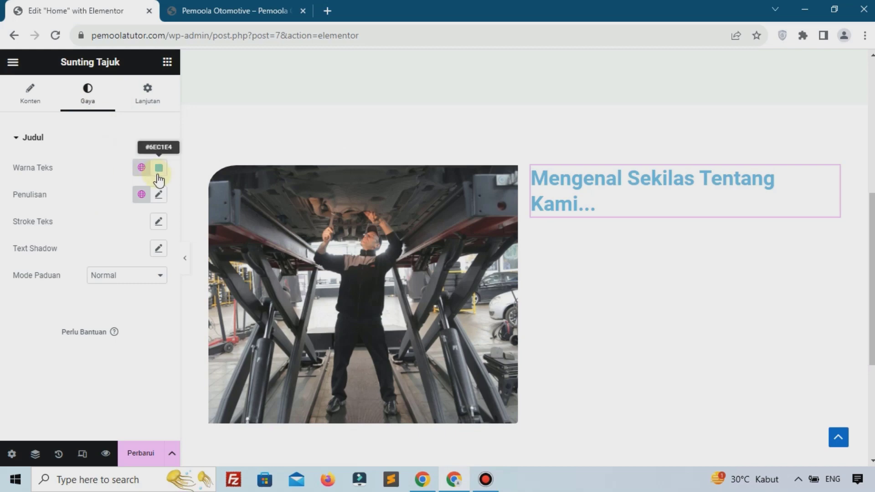
pyautogui.click(158, 167)
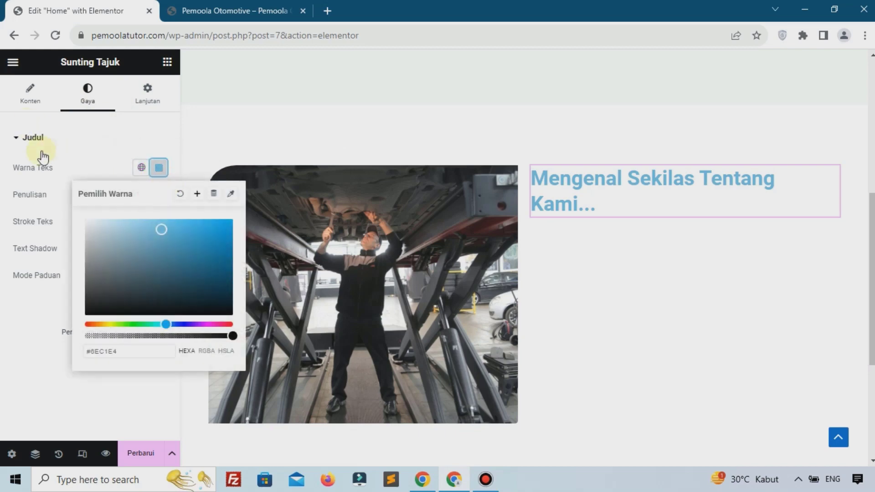
pyautogui.moveTo(222, 314); pyautogui.dragTo(224, 331)
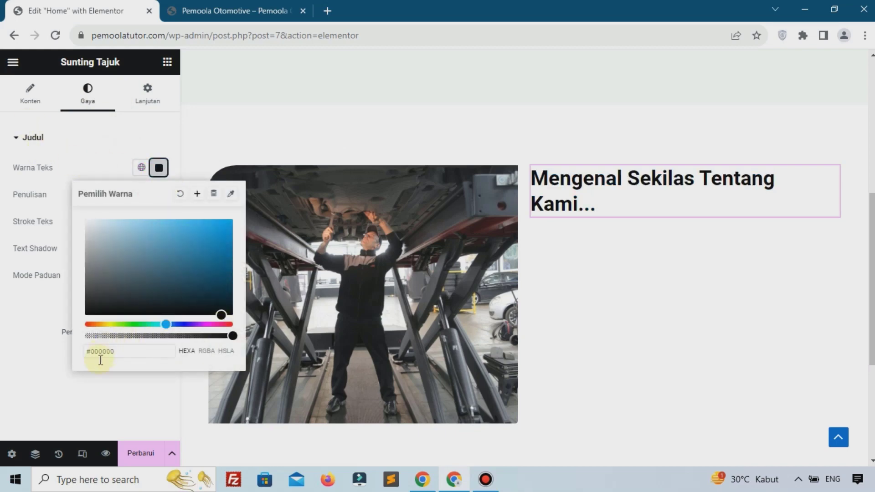
pyautogui.click(102, 385)
pyautogui.scroll(3, 214, 309)
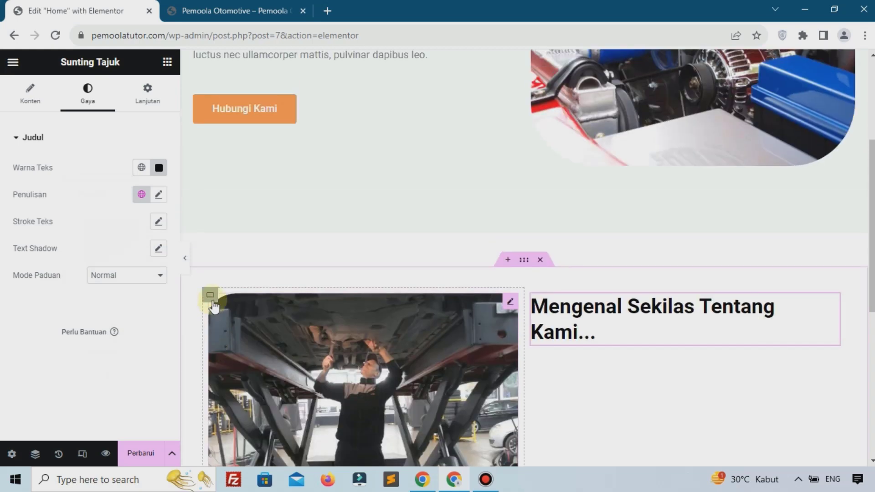
pyautogui.scroll(2, 255, 160)
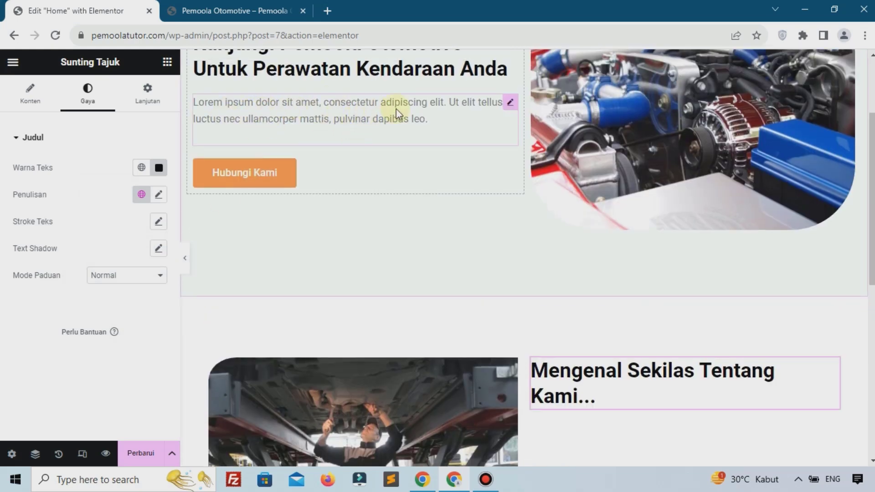
# Copy the existing Lorem ipsum paragraph and paste it under the new heading
pyautogui.rightClick(509, 107)
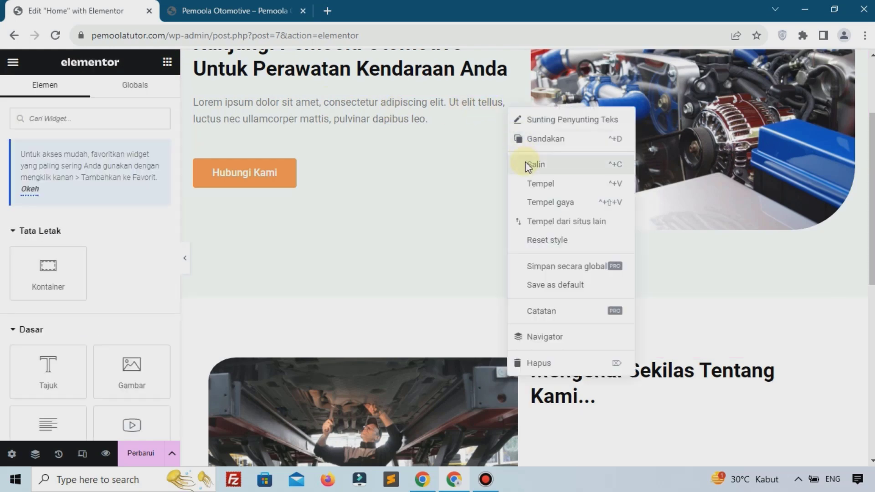
pyautogui.click(529, 164)
pyautogui.scroll(-5, 570, 205)
pyautogui.rightClick(564, 145)
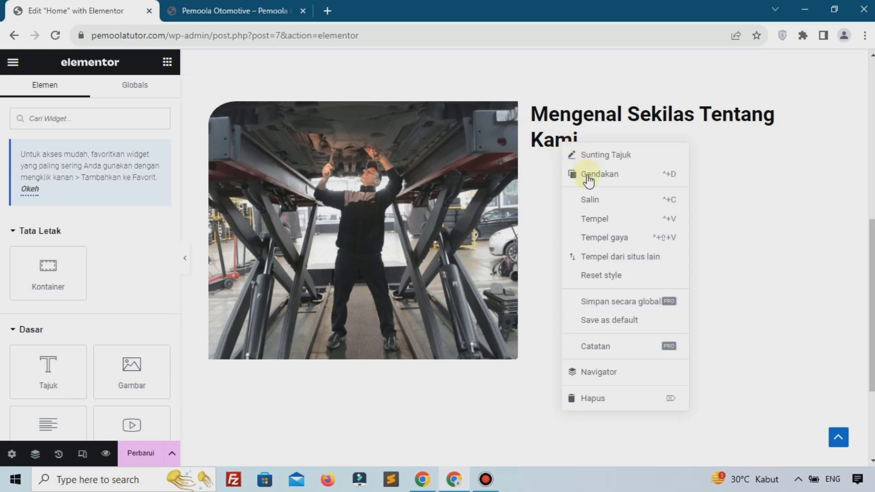
pyautogui.click(603, 220)
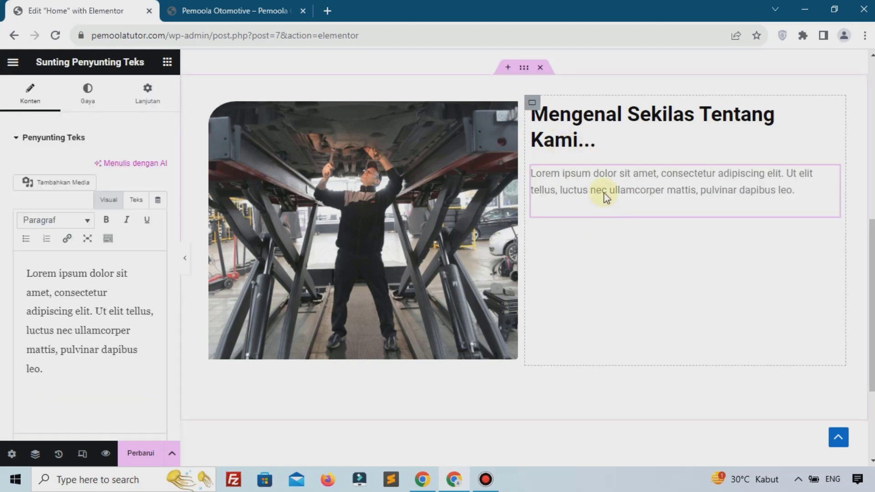
# Lengthen the paragraph with repeated Lorem ipsum text and save the page
pyautogui.hotkey('ctrl', 'a')
pyautogui.hotkey('ctrl', 'c')
pyautogui.click(105, 372)
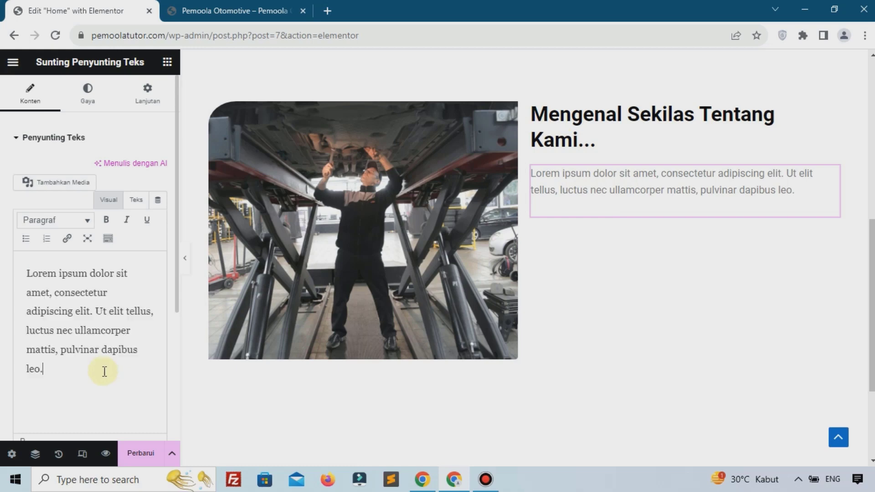
pyautogui.hotkey('ctrl', 'v')
pyautogui.hotkey('ctrl', 'v')
pyautogui.hotkey('ctrl', 'v')
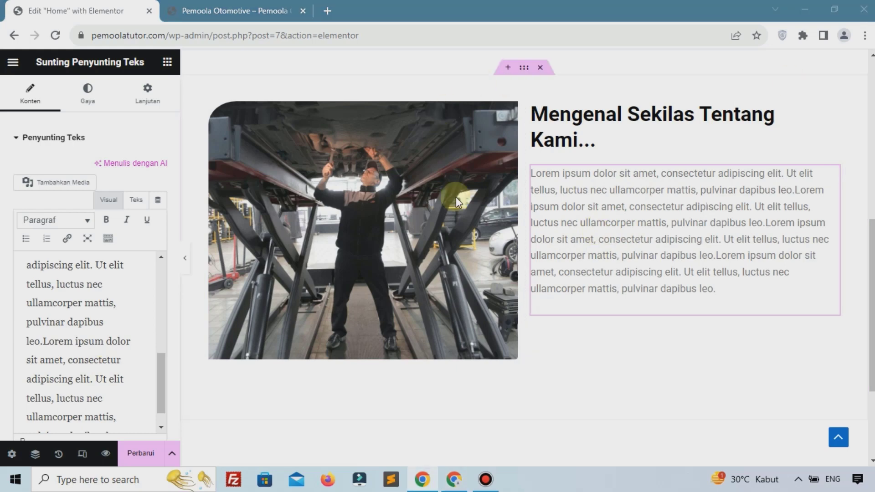
pyautogui.click(157, 454)
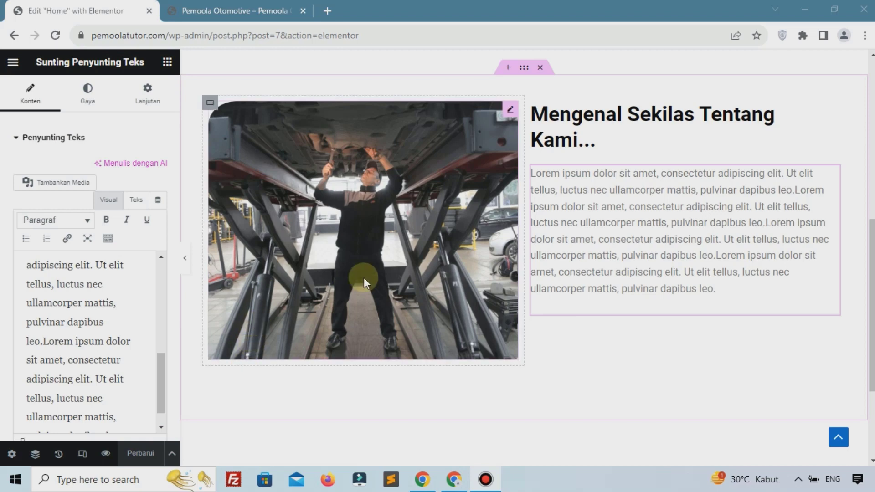
pyautogui.scroll(1, 465, 262)
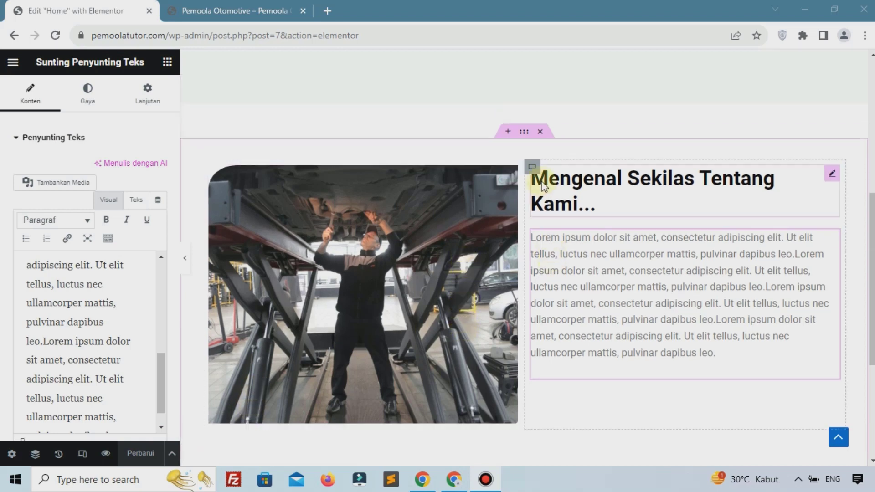
# Keep the about section in a row and set its Align Items to Tengah (vertically centred)
pyautogui.click(524, 137)
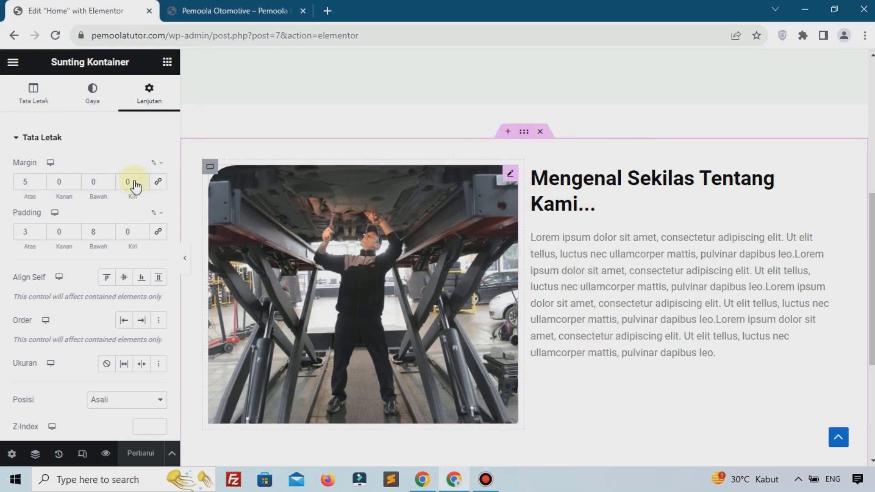
pyautogui.click(33, 109)
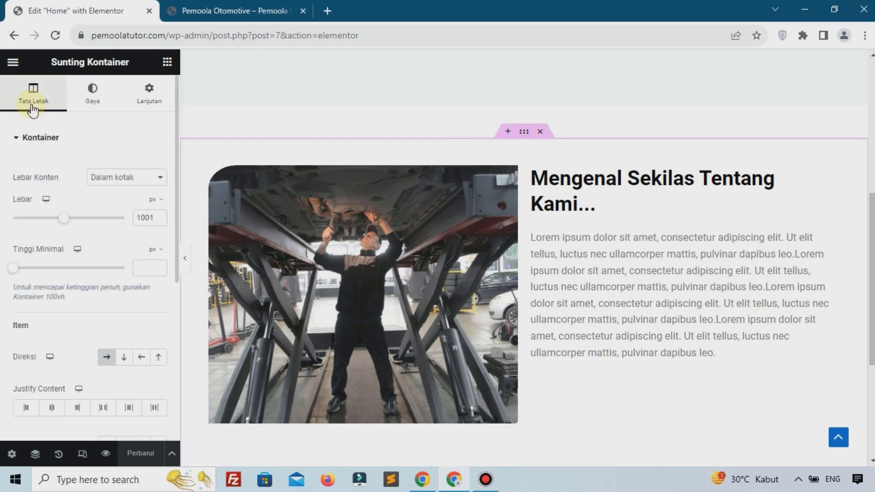
pyautogui.scroll(-4, 54, 286)
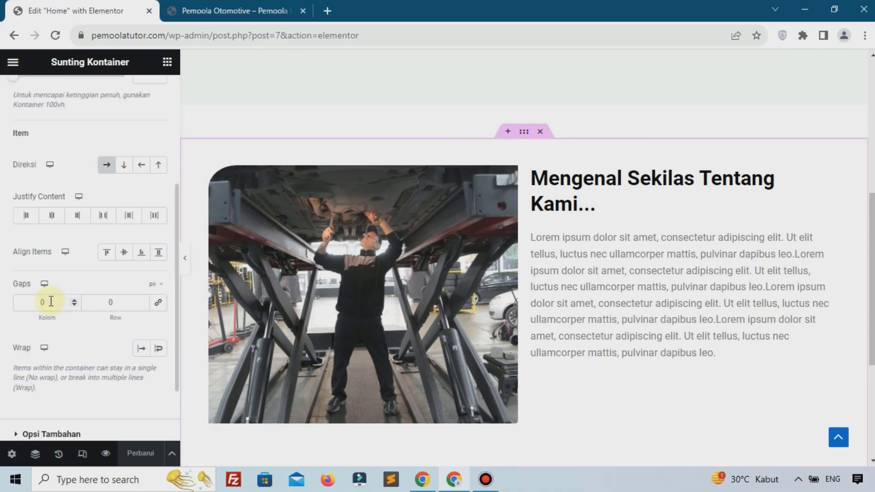
pyautogui.click(123, 253)
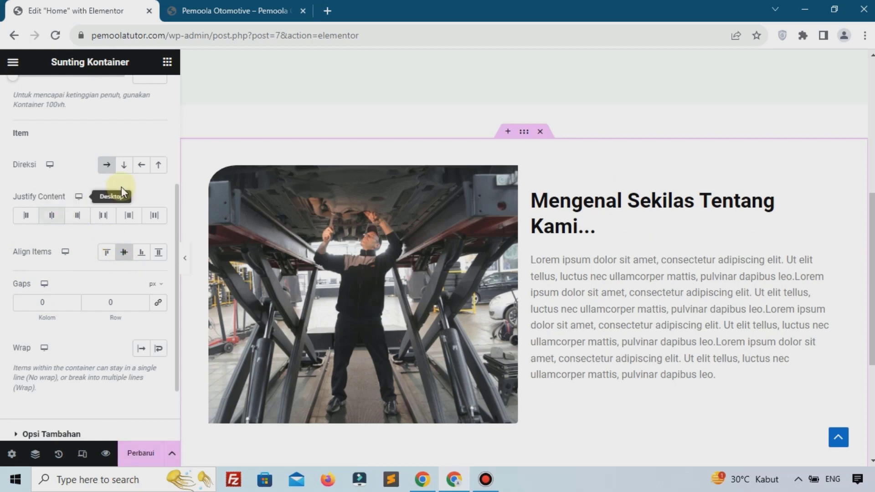
pyautogui.click(123, 165)
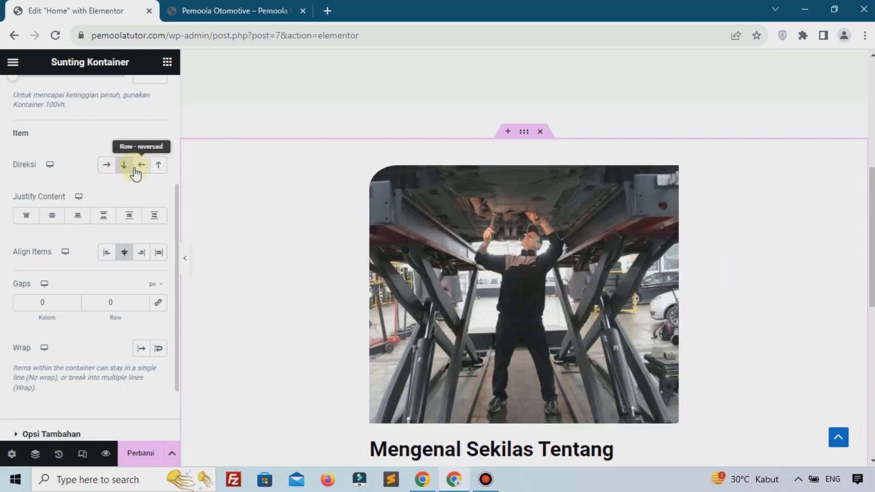
pyautogui.click(138, 167)
pyautogui.click(157, 167)
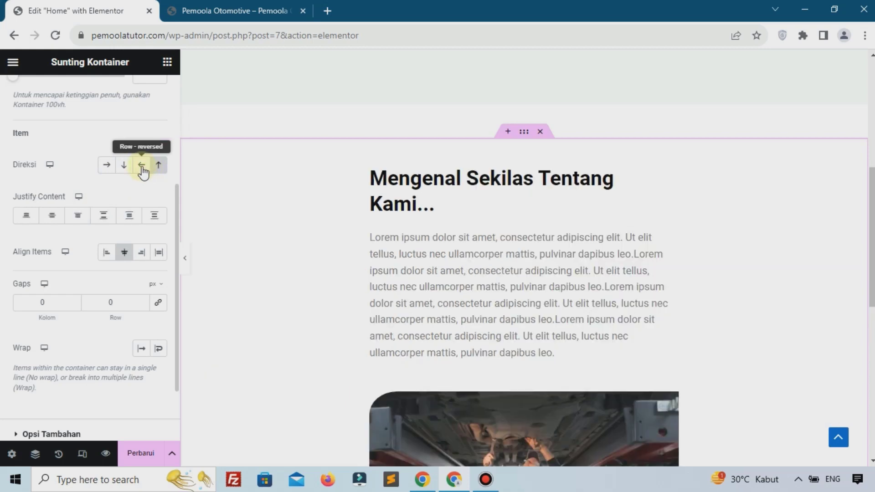
pyautogui.click(107, 165)
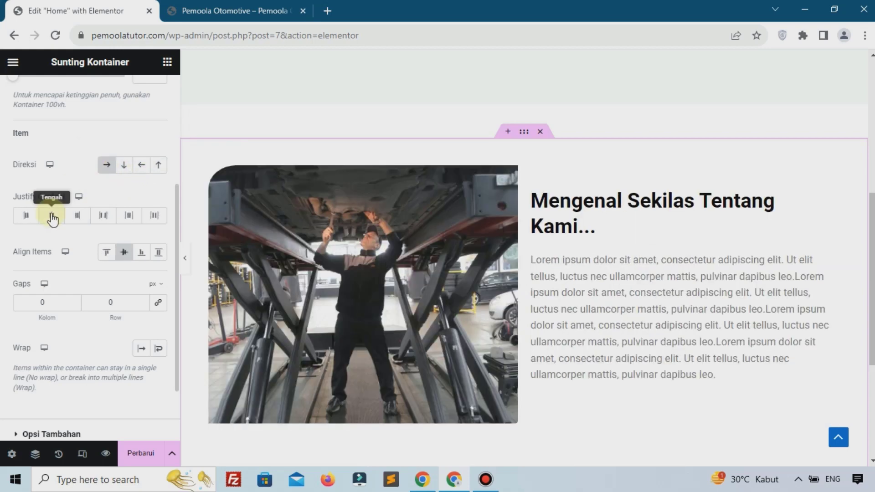
pyautogui.click(26, 215)
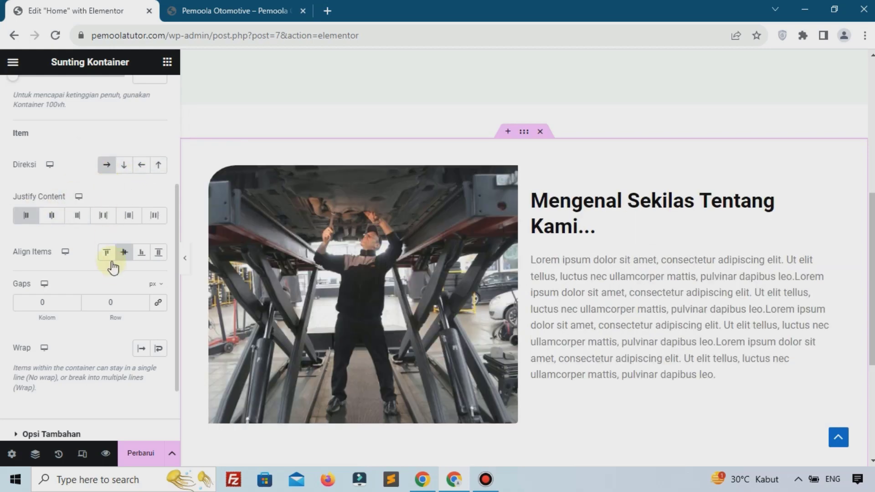
pyautogui.click(124, 253)
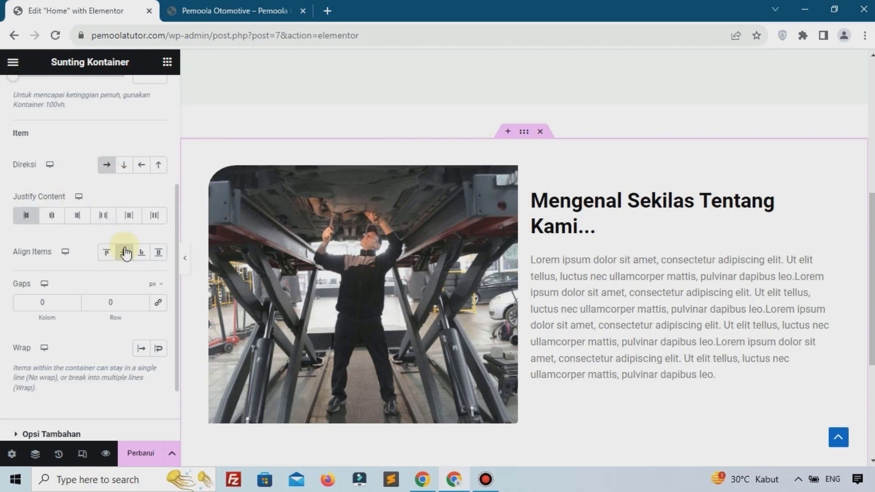
pyautogui.click(108, 253)
pyautogui.click(142, 252)
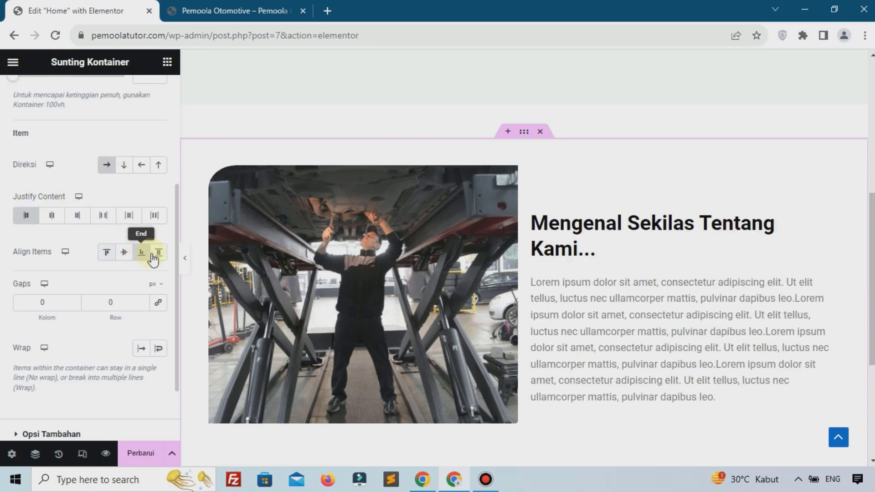
pyautogui.click(159, 254)
pyautogui.click(124, 255)
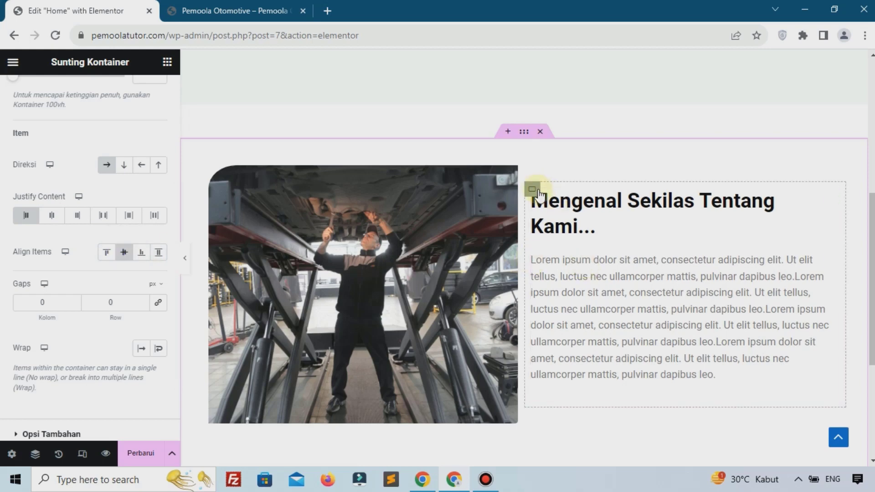
# Give the inner heading-and-text container a 2% left margin
pyautogui.click(533, 190)
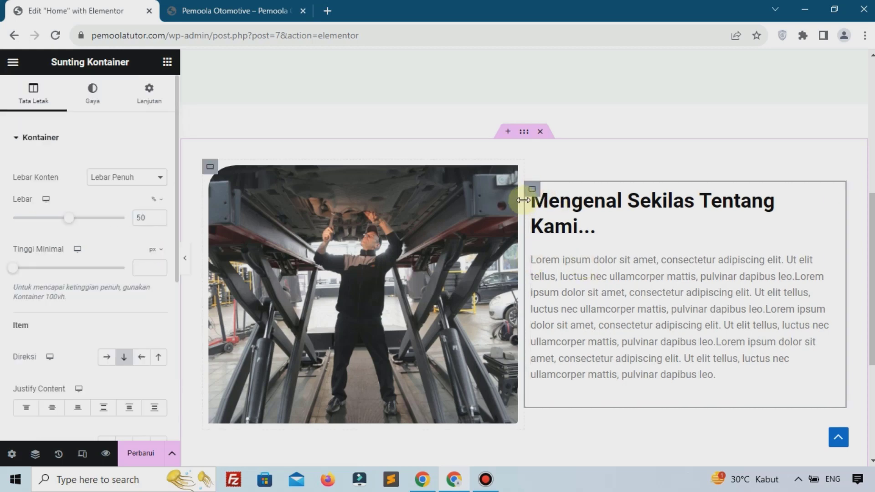
pyautogui.click(156, 110)
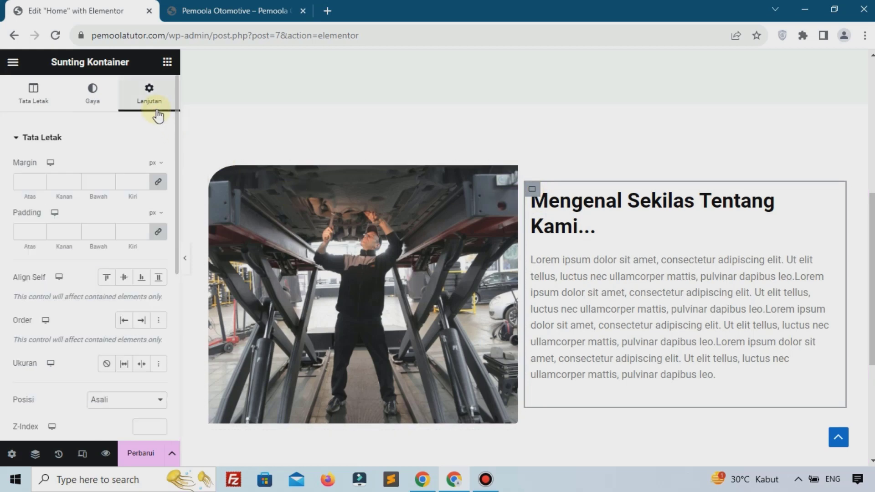
pyautogui.click(161, 164)
pyautogui.click(162, 183)
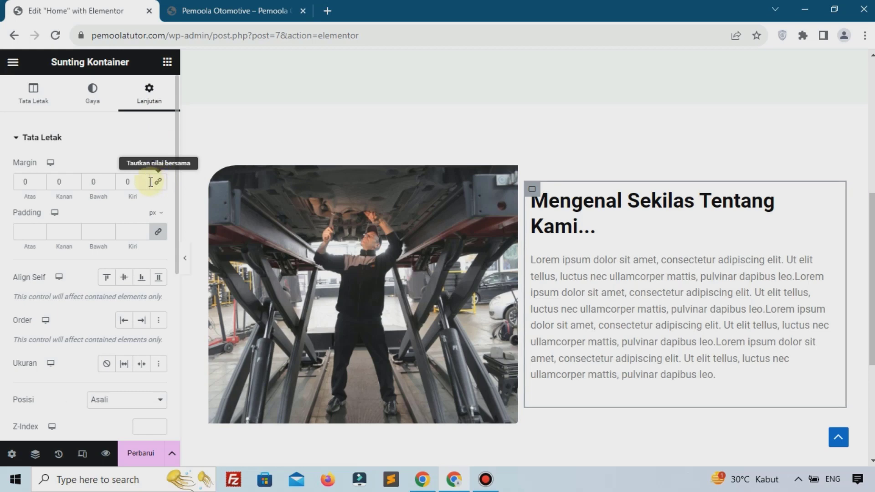
pyautogui.click(143, 179)
pyautogui.click(143, 179)
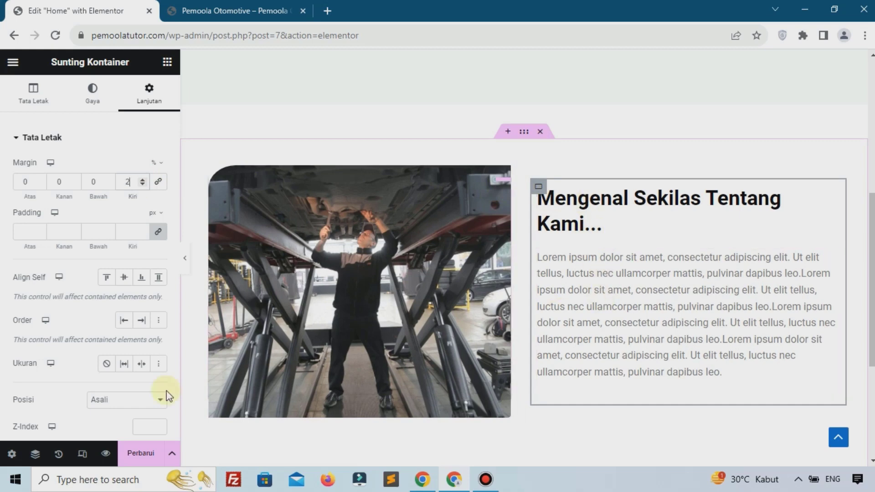
# Save the page with Perbarui and reload the live Pemoola Otomotive site
pyautogui.click(137, 454)
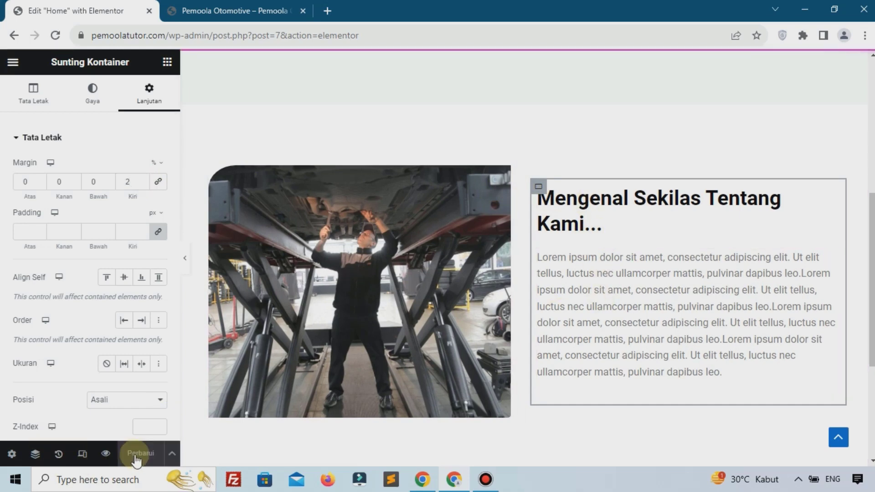
pyautogui.click(242, 10)
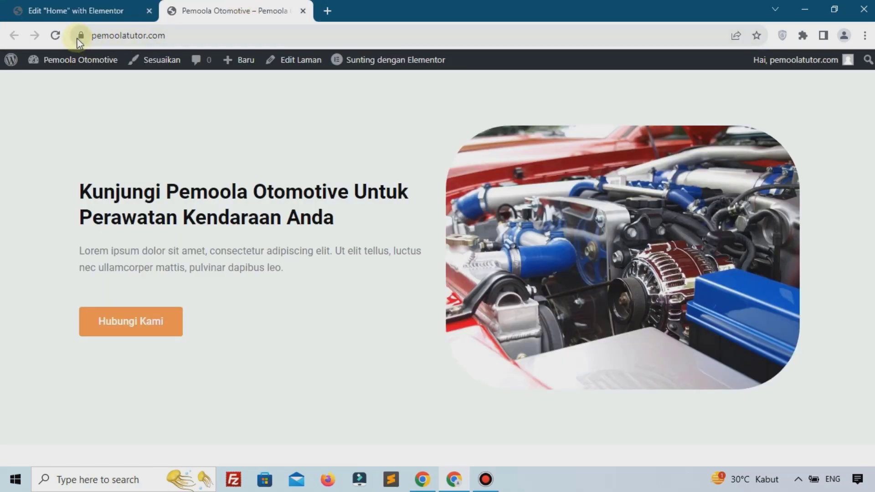
pyautogui.click(60, 39)
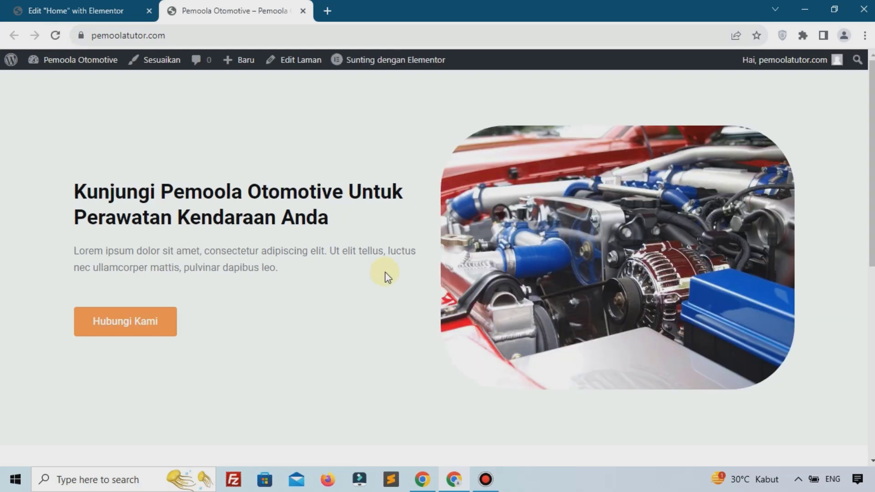
# Review the about section's side-by-side photo and text on the live site, then return to Elementor
pyautogui.scroll(-8, 385, 273)
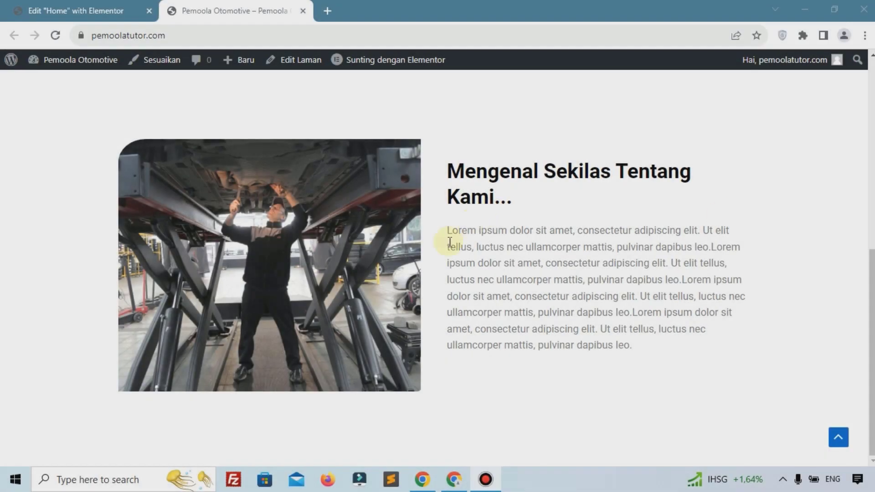
pyautogui.scroll(4, 450, 242)
pyautogui.scroll(4, 450, 243)
pyautogui.scroll(-8, 450, 242)
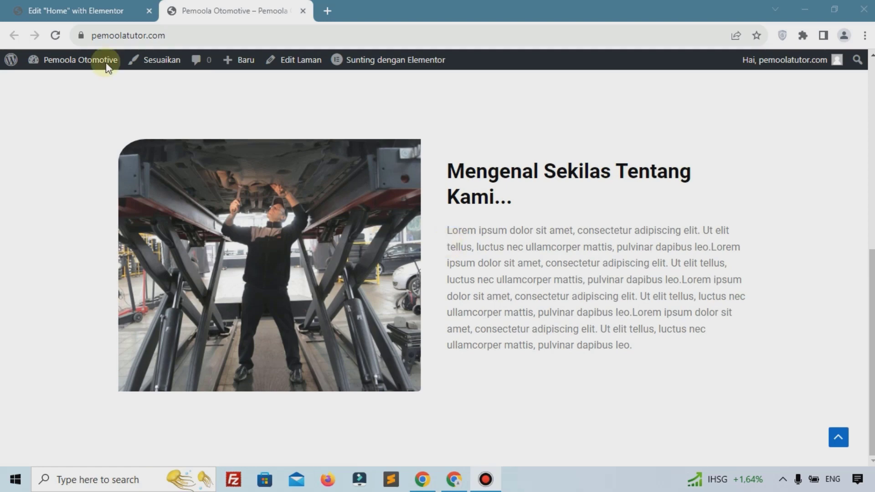
pyautogui.click(29, 6)
pyautogui.scroll(-4, 331, 190)
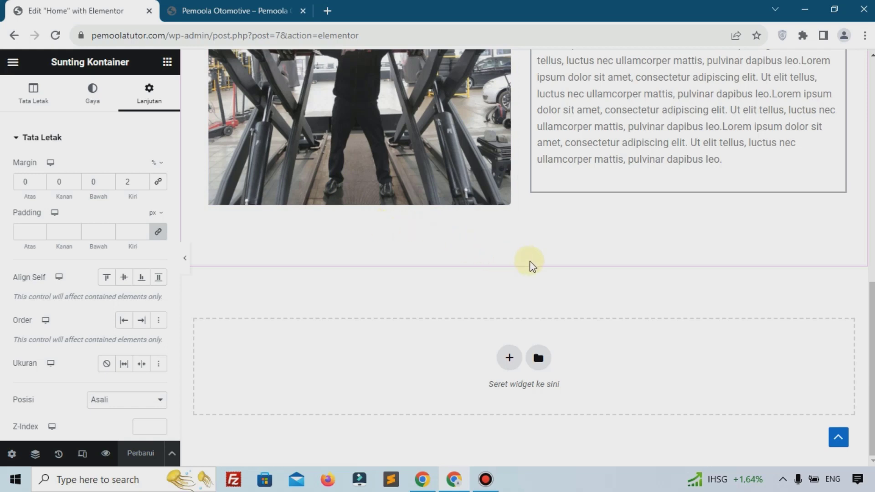
# Add a single-column (Direction Column) container below the about section and save with Perbarui
pyautogui.scroll(10, 533, 266)
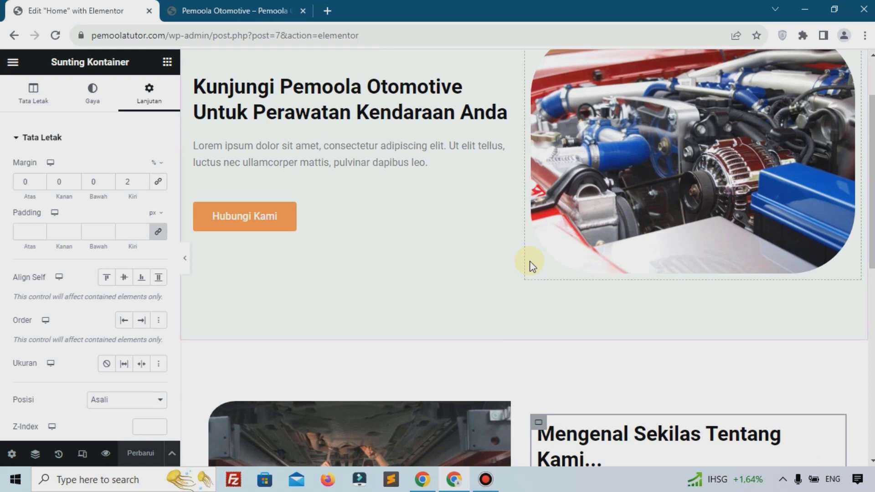
pyautogui.scroll(-5, 532, 266)
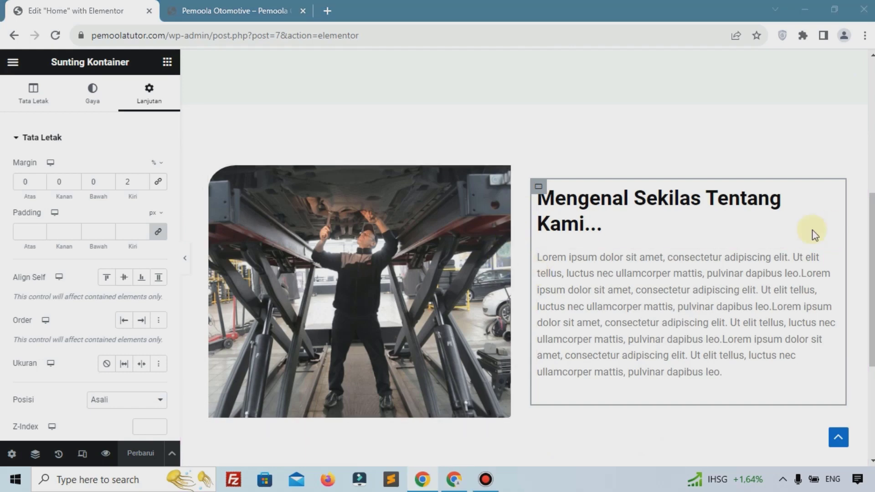
pyautogui.scroll(-5, 638, 256)
pyautogui.click(505, 359)
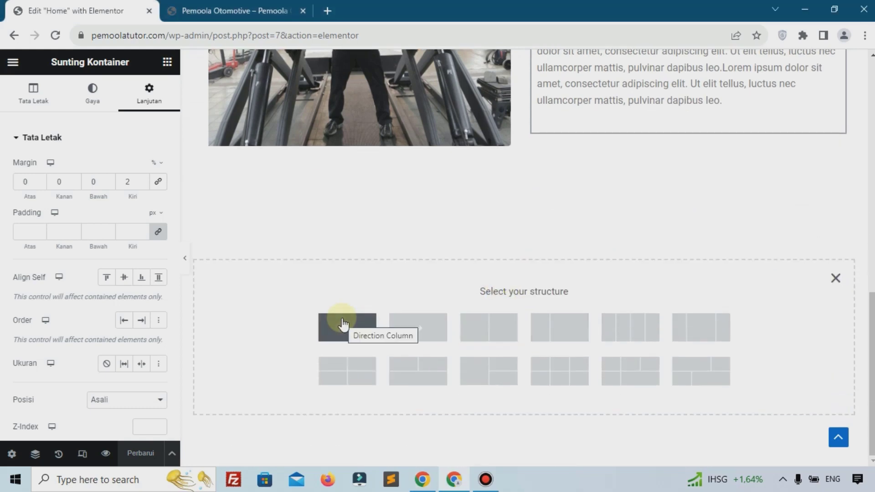
pyautogui.click(343, 324)
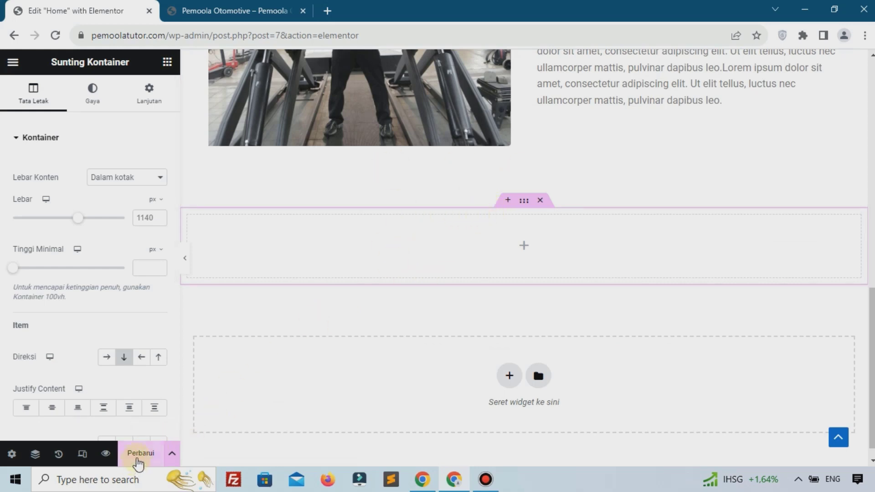
pyautogui.click(137, 461)
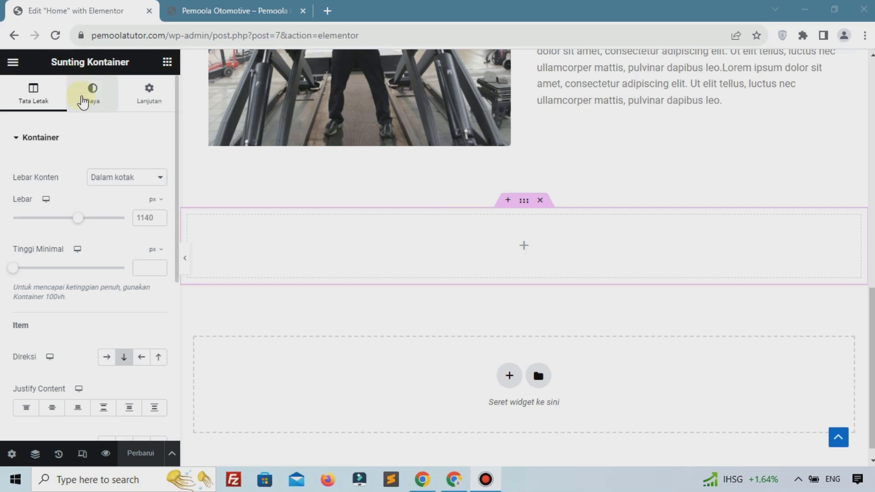
# Give the new container a solid translucent pale green #ACDFD31A background and reopen the widget list
pyautogui.click(83, 101)
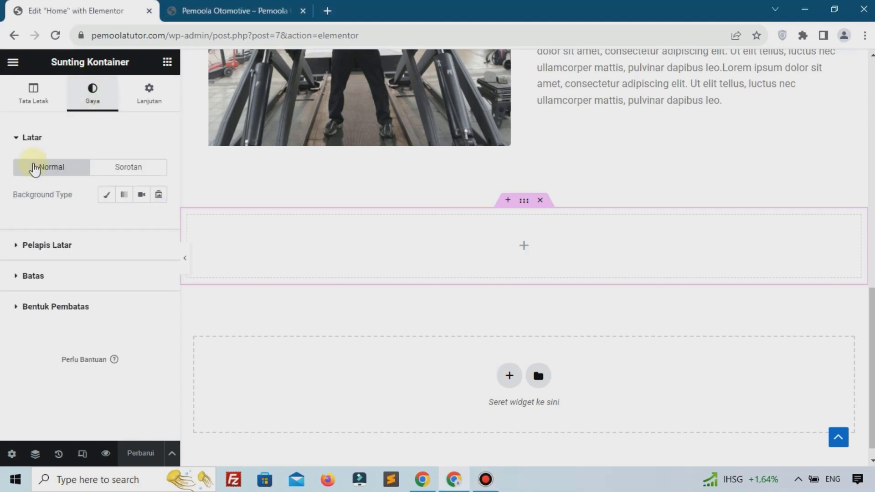
pyautogui.click(105, 198)
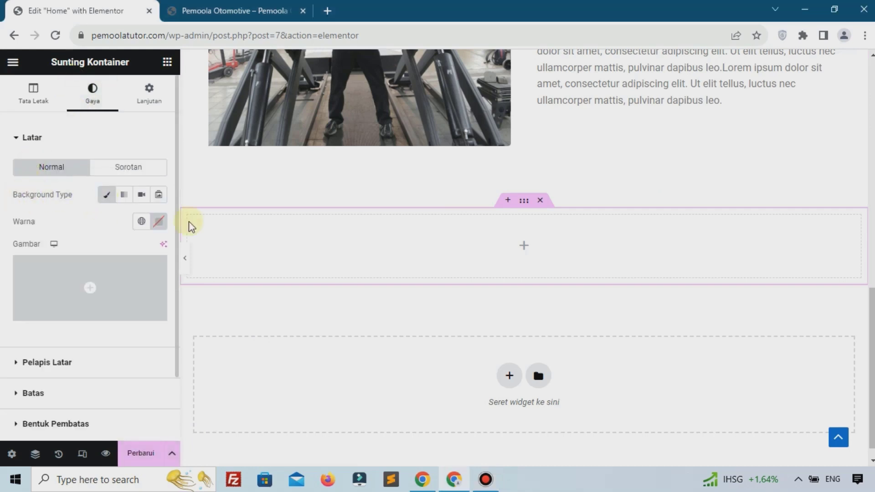
pyautogui.click(163, 223)
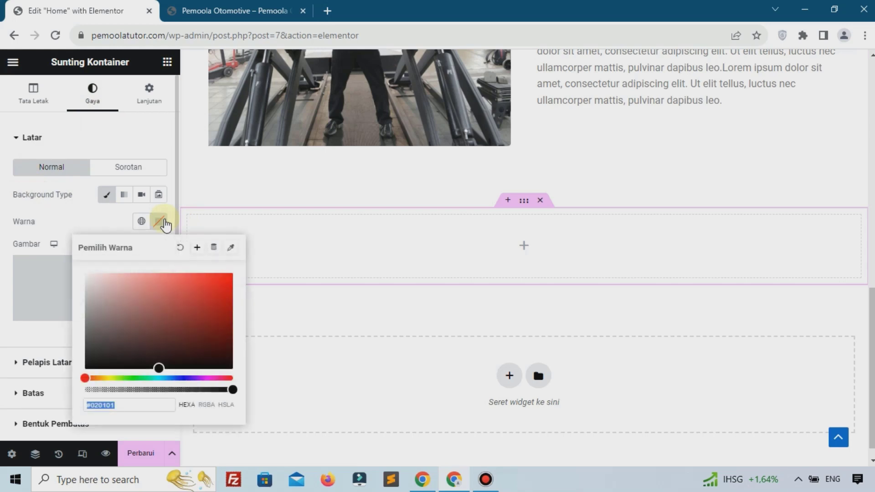
pyautogui.moveTo(185, 293); pyautogui.dragTo(168, 334)
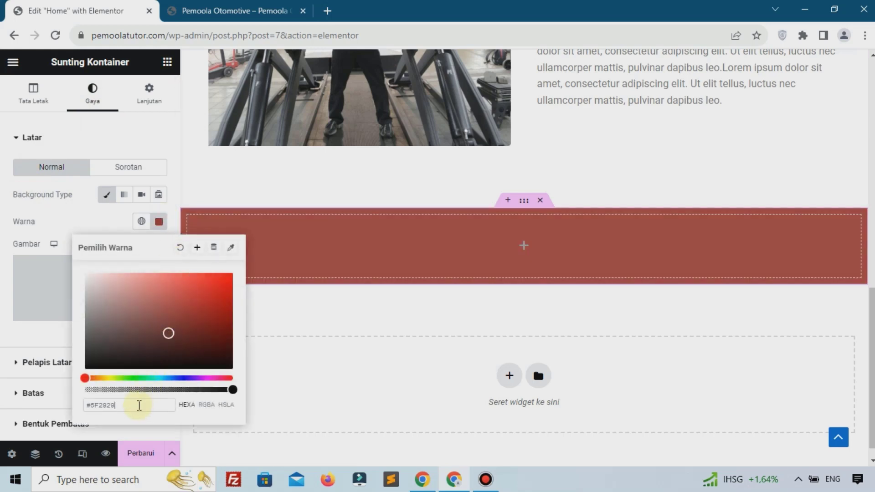
pyautogui.write('#ACDFD31A')
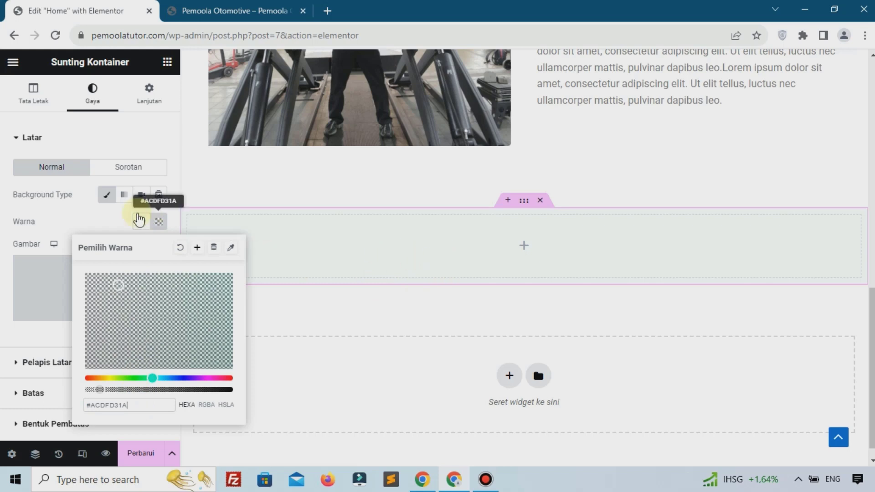
pyautogui.click(83, 216)
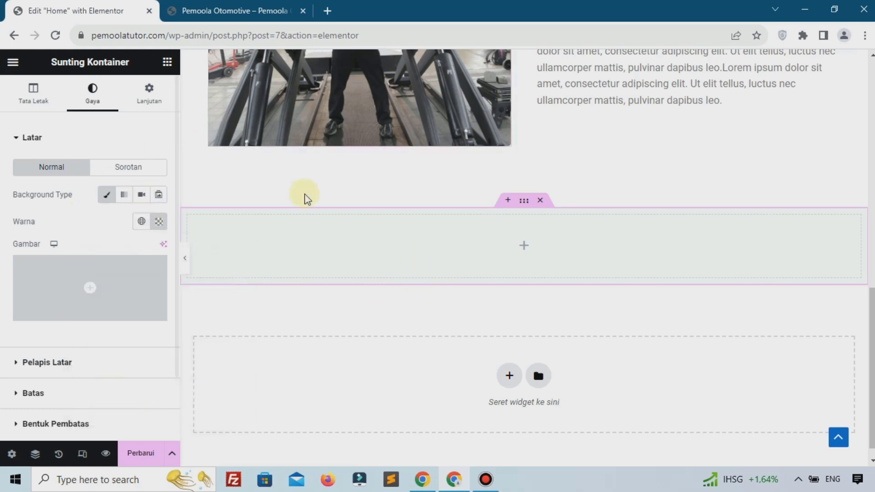
pyautogui.click(167, 64)
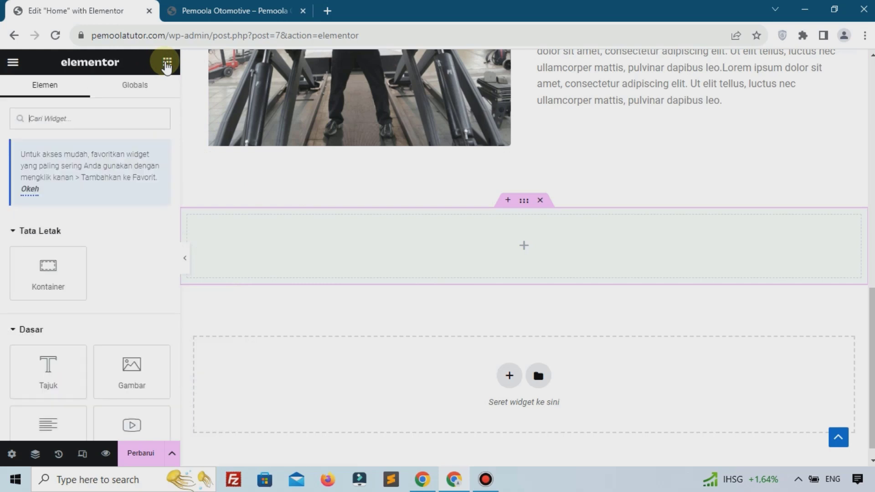
# Drop a Tajuk heading into the container reading 'Kenapa Harus Kami ?'
pyautogui.moveTo(49, 366); pyautogui.dragTo(357, 218)
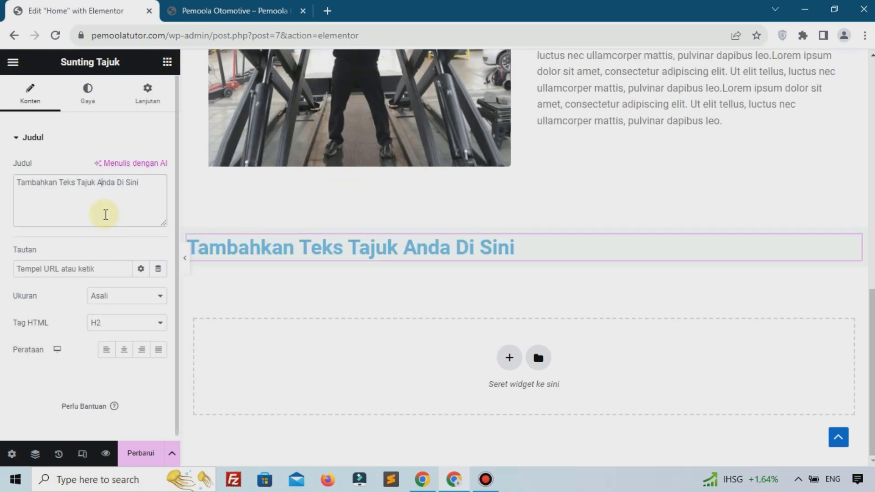
pyautogui.hotkey('ctrl', 'a')
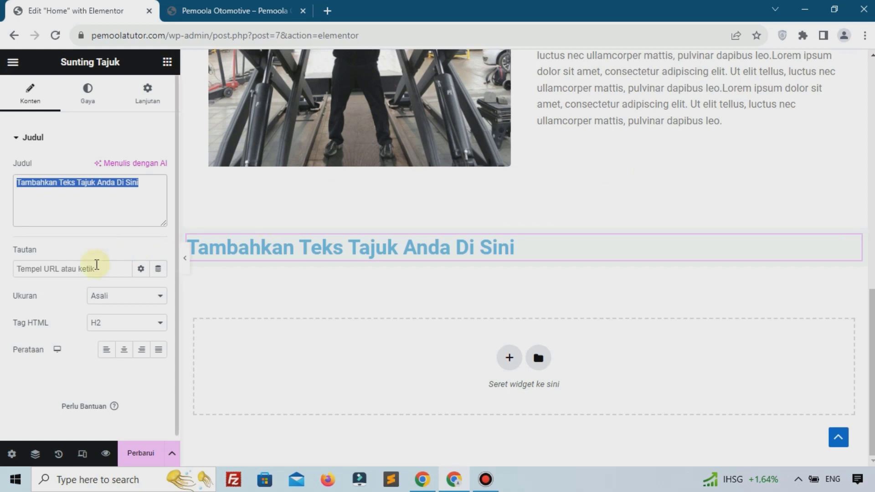
pyautogui.write('Kenapa H')
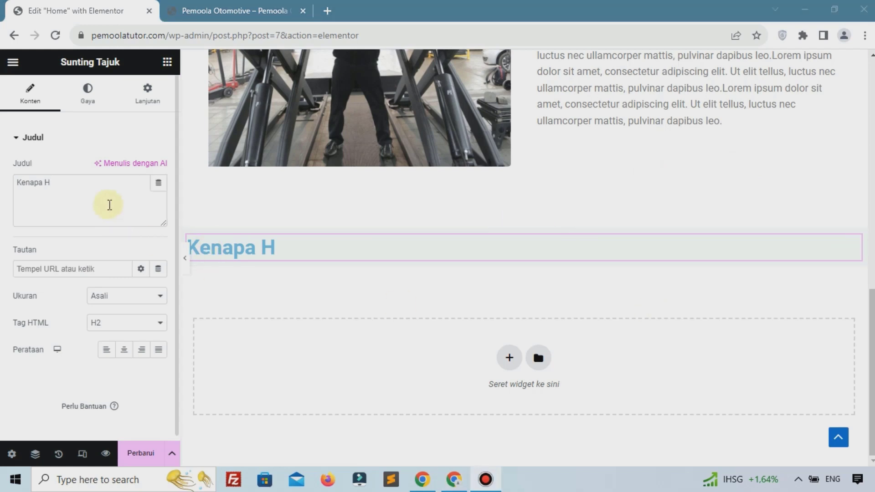
pyautogui.click(102, 187)
pyautogui.write('arus Kami ?')
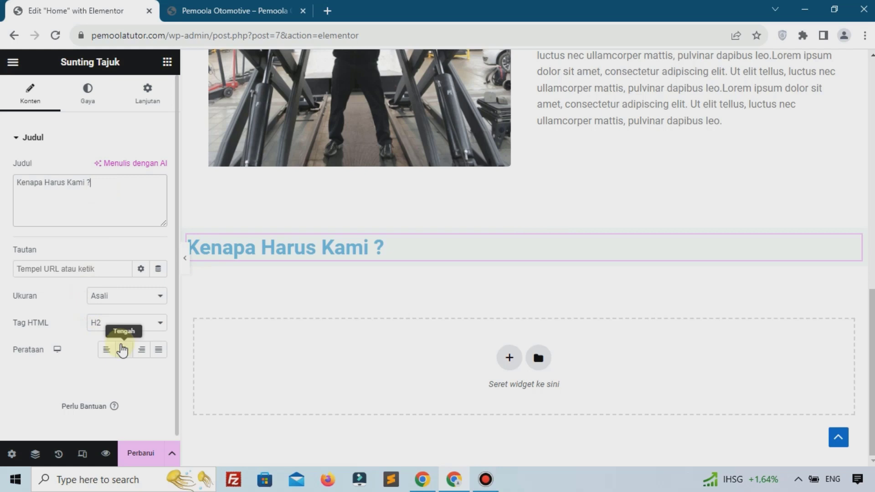
# Centre the heading and set its Warna Teks to black
pyautogui.click(124, 349)
pyautogui.click(87, 91)
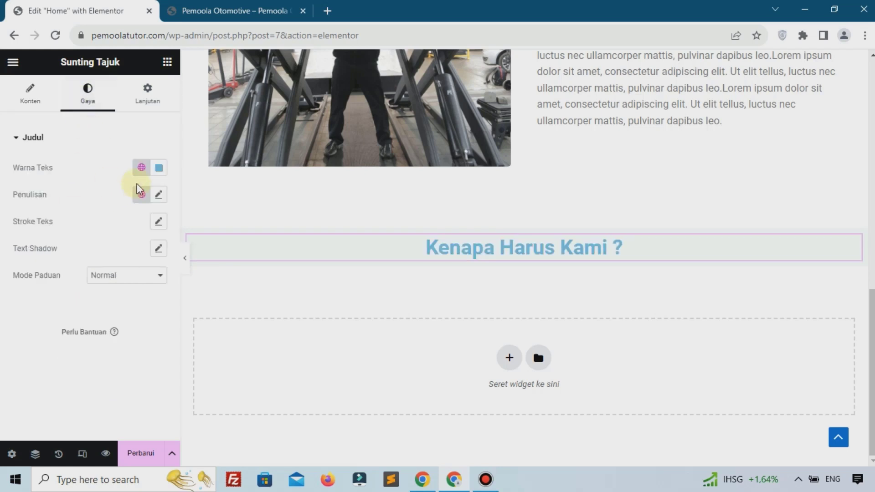
pyautogui.click(159, 168)
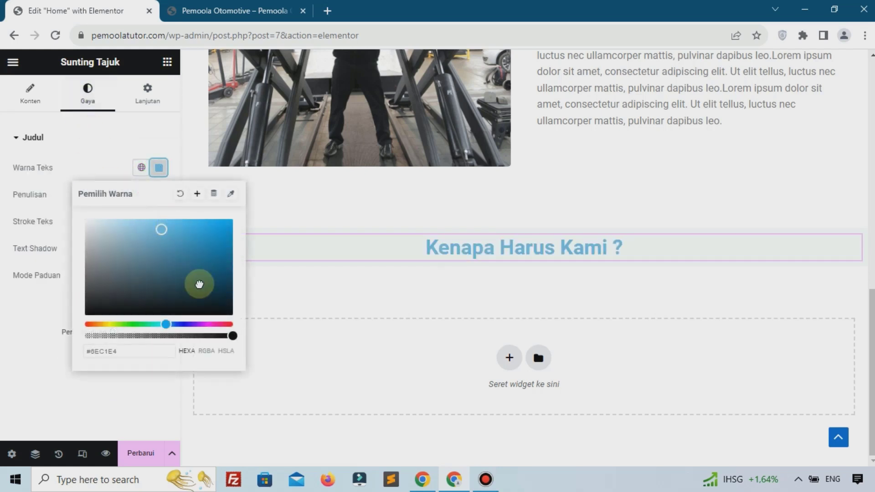
pyautogui.moveTo(198, 286); pyautogui.dragTo(206, 316)
pyautogui.click(84, 396)
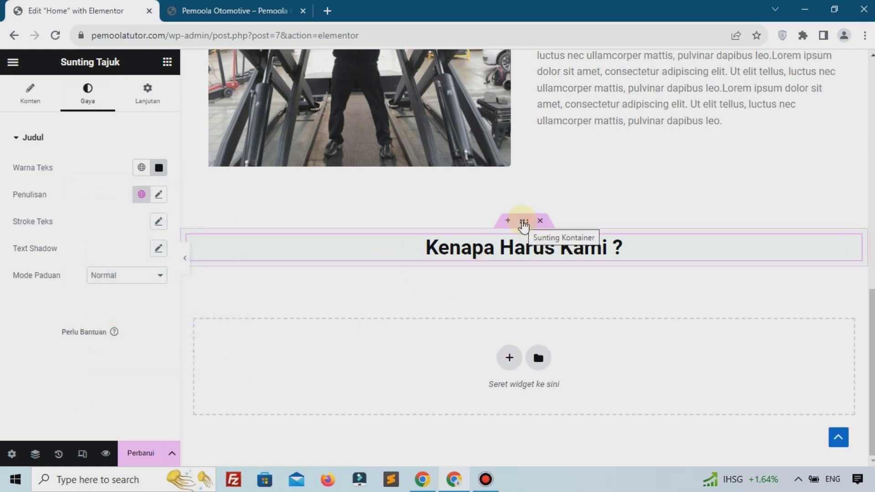
# Set the heading container's unlinked padding to 6% top and 6% bottom
pyautogui.click(524, 223)
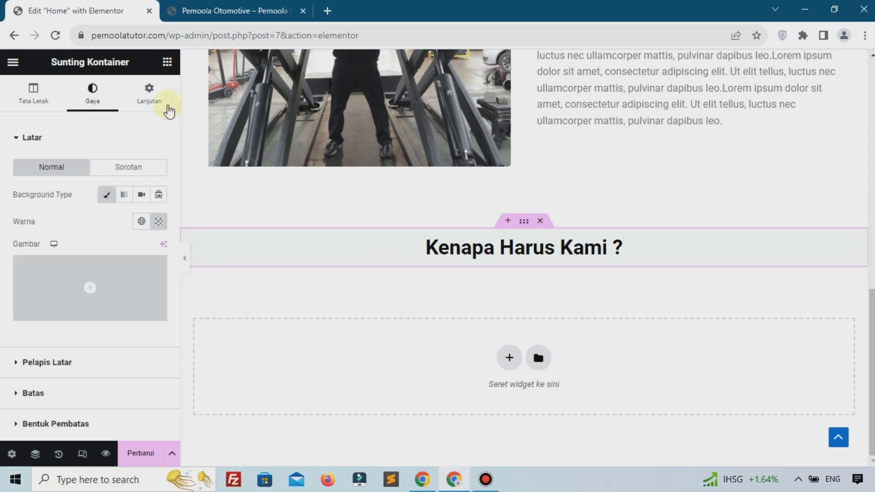
pyautogui.click(162, 96)
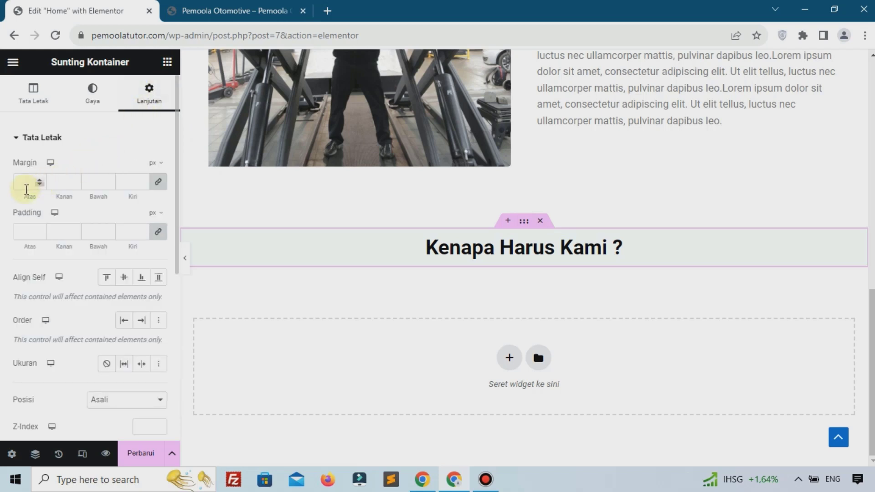
pyautogui.click(157, 216)
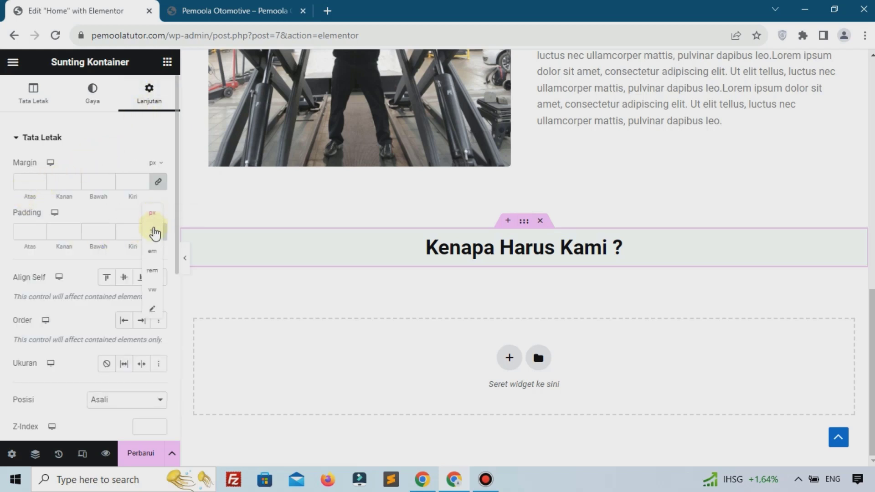
pyautogui.click(155, 234)
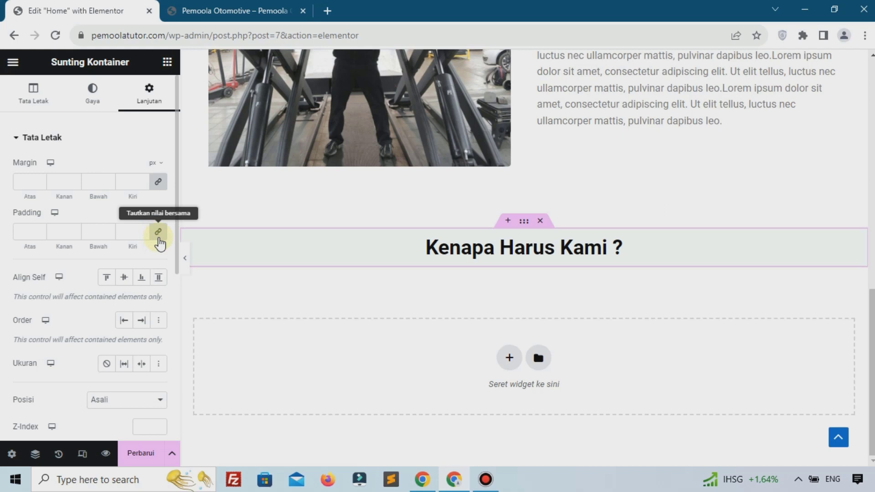
pyautogui.click(160, 243)
pyautogui.moveTo(25, 231); pyautogui.dragTo(2, 237)
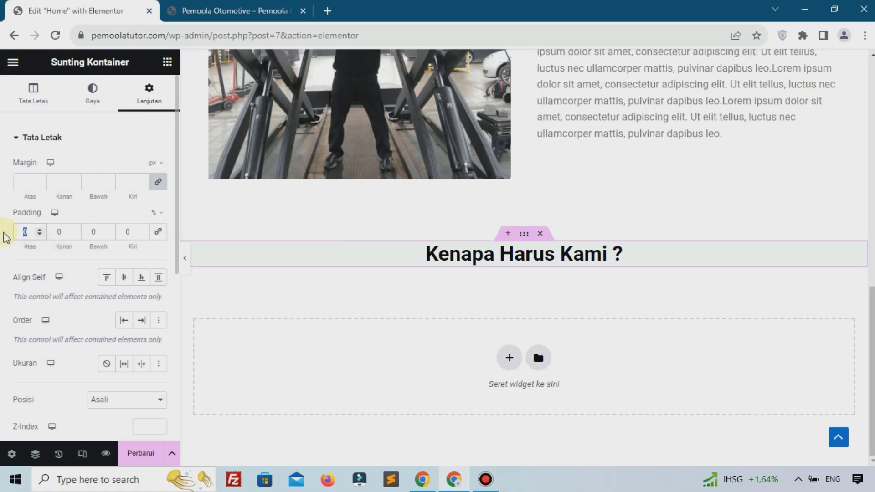
pyautogui.write('6')
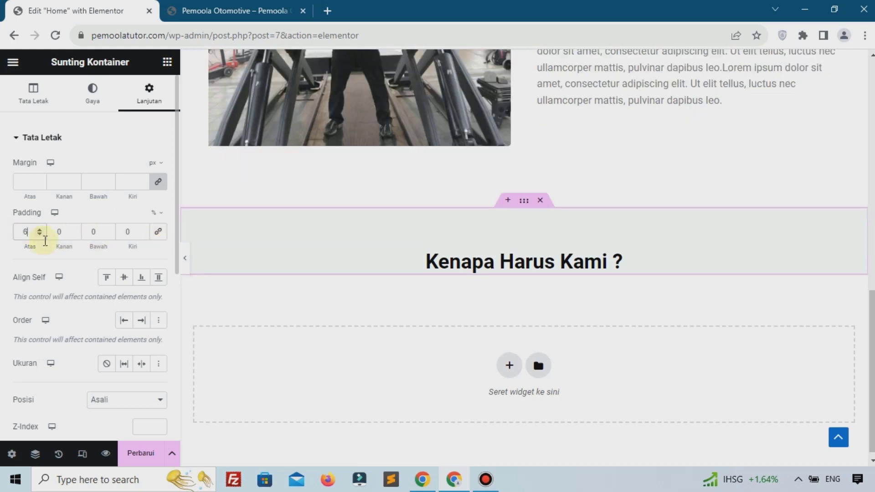
pyautogui.doubleClick(98, 233)
pyautogui.write('6')
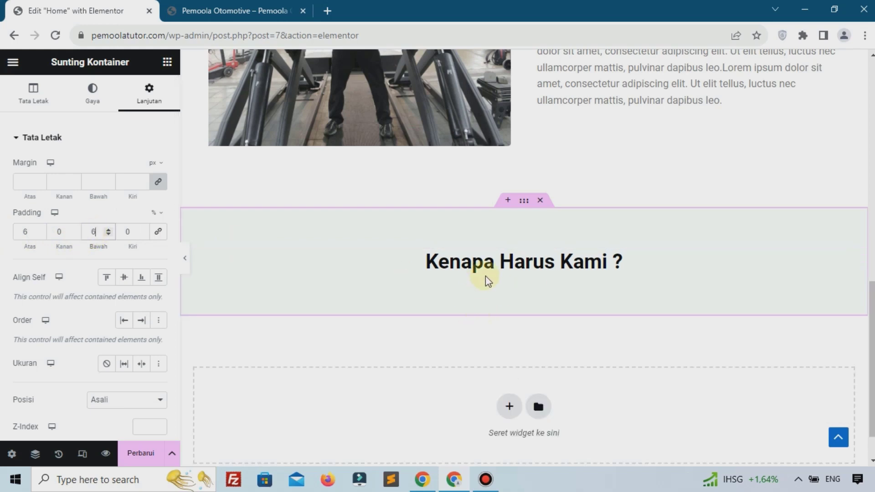
pyautogui.click(174, 66)
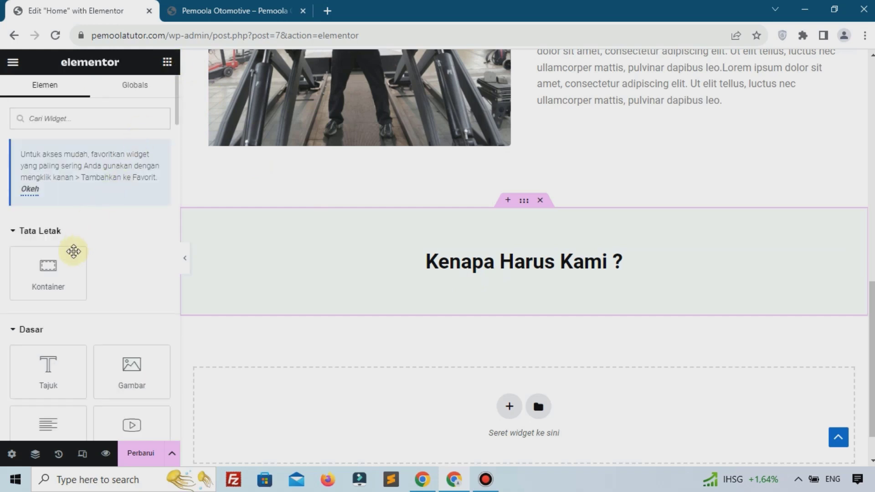
# Drop a Kontainer below the heading and duplicate it with Gandakan
pyautogui.moveTo(72, 250); pyautogui.dragTo(453, 269)
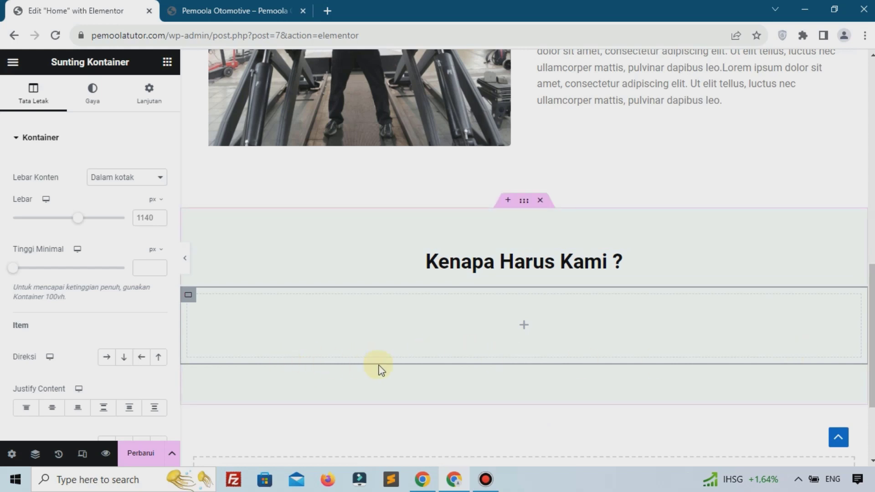
pyautogui.rightClick(186, 298)
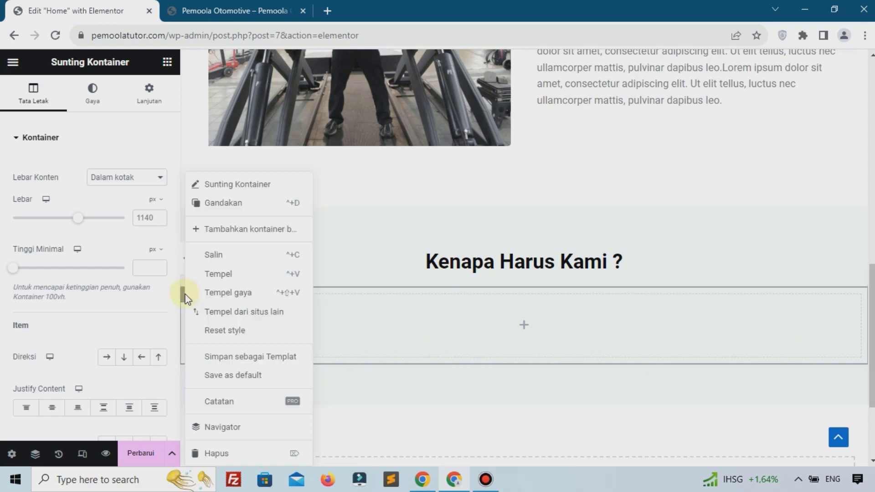
pyautogui.click(220, 204)
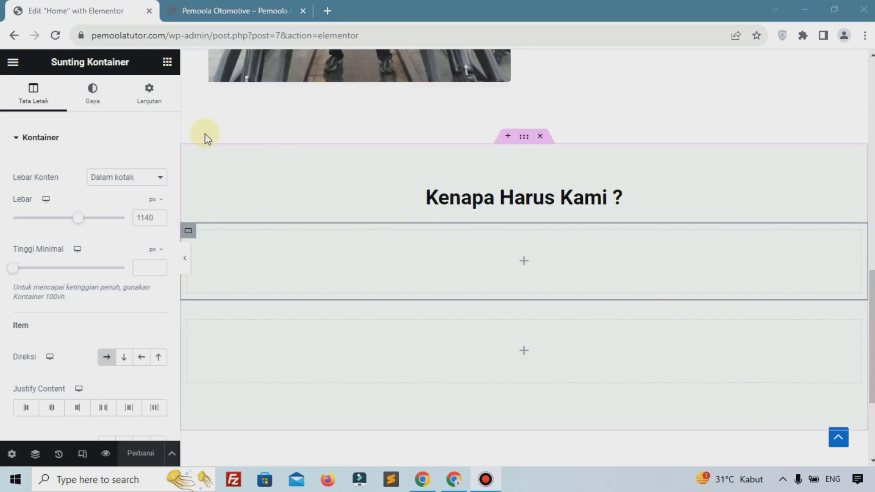
pyautogui.click(524, 263)
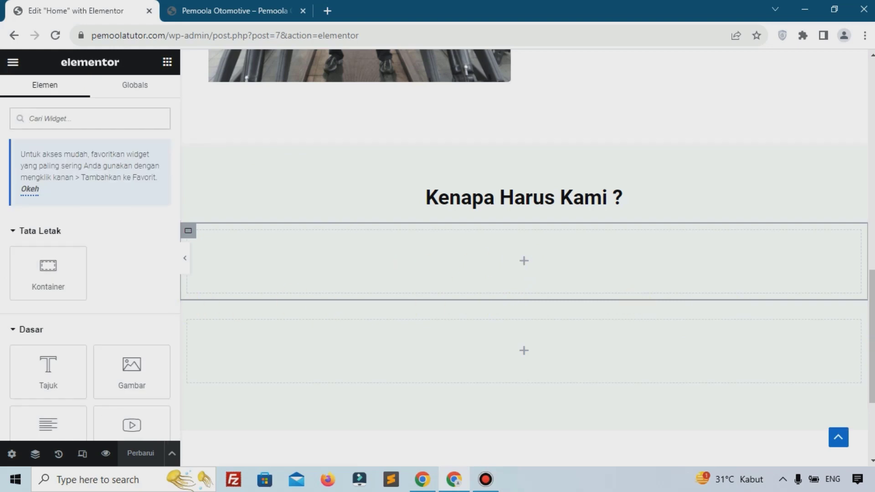
# Add a Kotak Gambar image box found by searching 'imag' and duplicate it beside itself
pyautogui.click(120, 111)
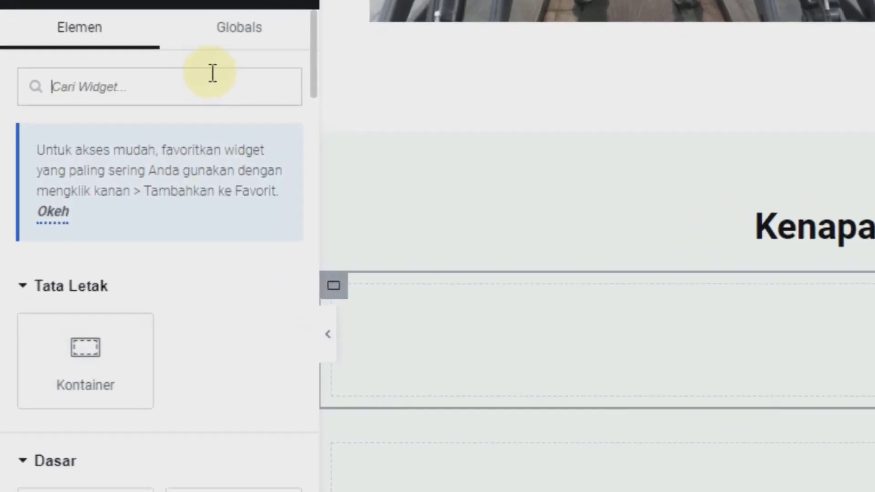
pyautogui.write('imag')
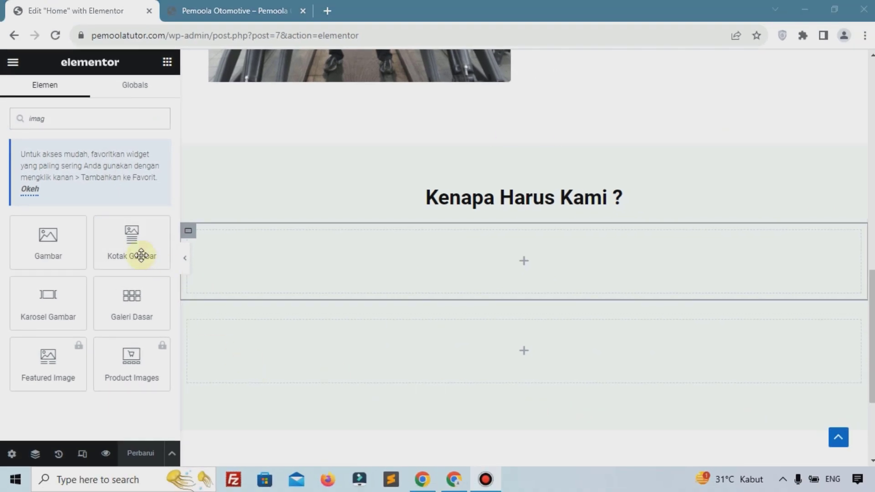
pyautogui.moveTo(139, 253); pyautogui.dragTo(357, 251)
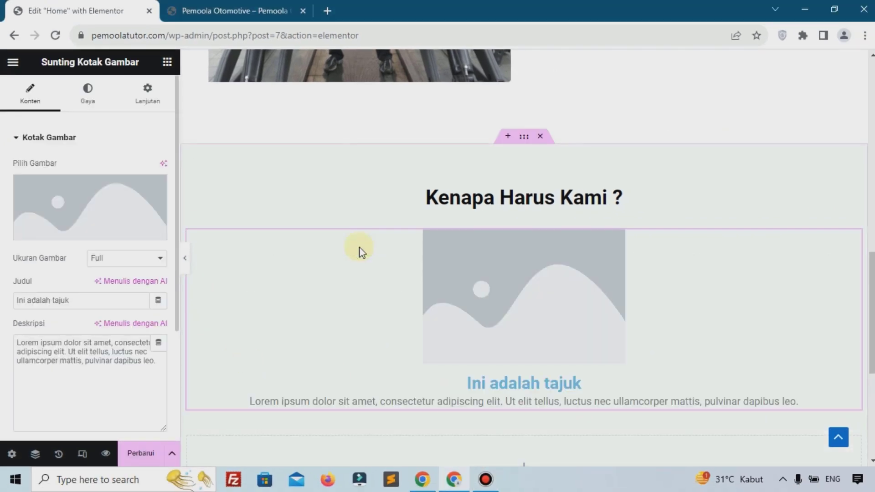
pyautogui.scroll(-5, 357, 250)
pyautogui.scroll(4, 502, 228)
pyautogui.rightClick(508, 208)
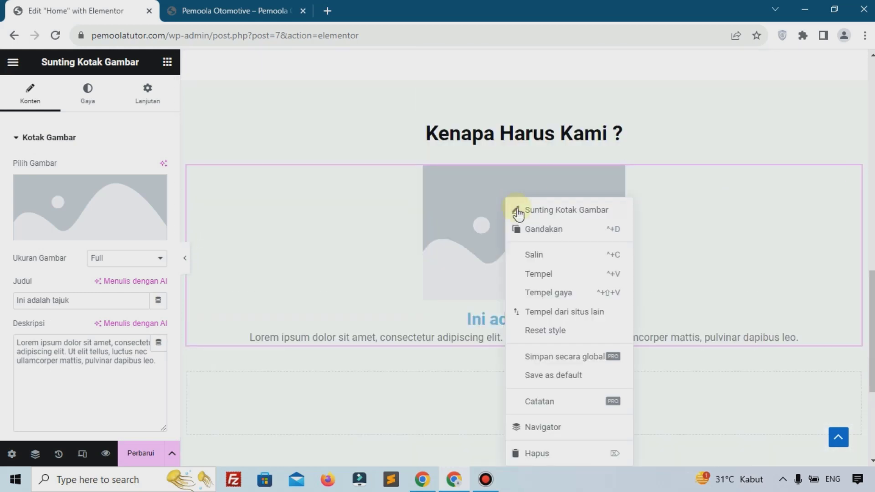
pyautogui.click(531, 233)
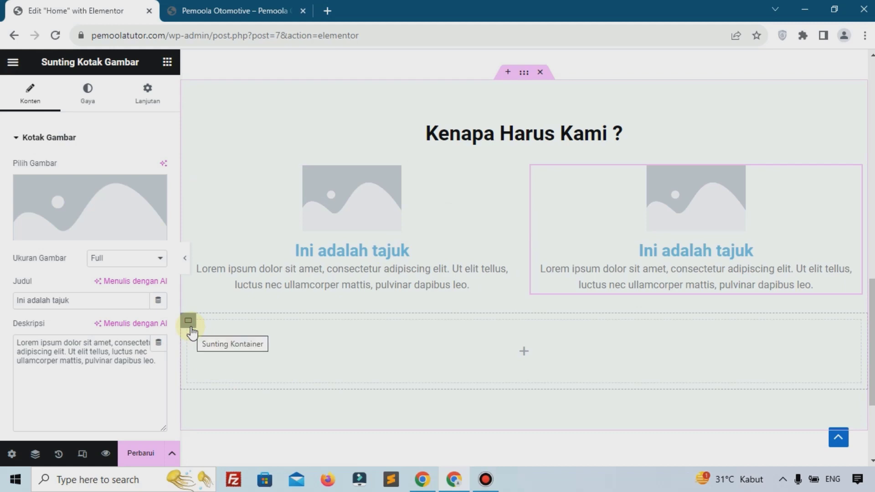
# Delete the empty lower container with Hapus and duplicate the second image box into a third
pyautogui.rightClick(190, 326)
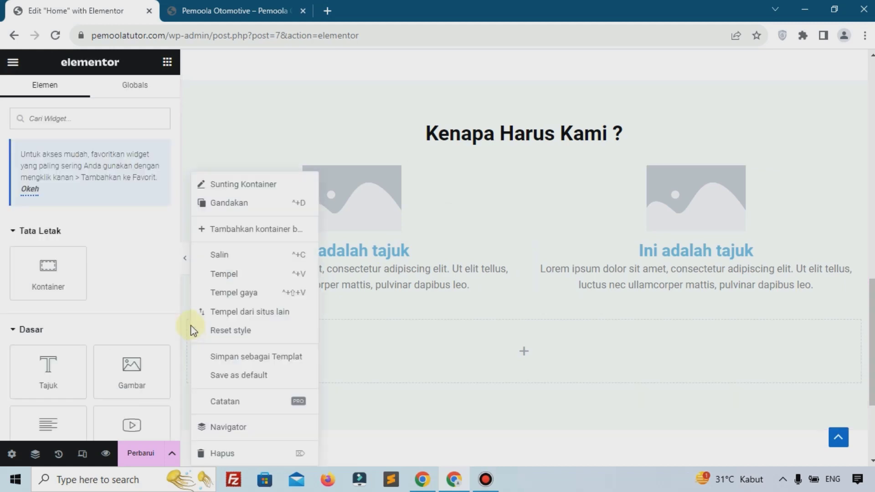
pyautogui.click(221, 455)
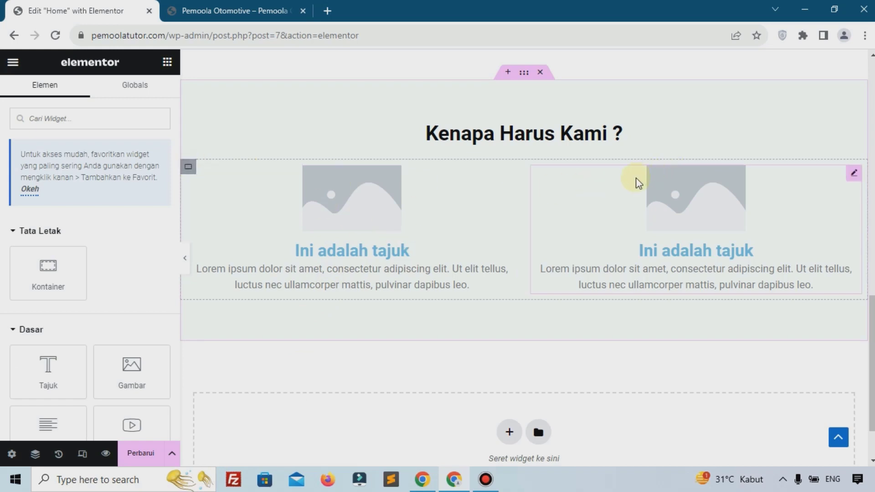
pyautogui.rightClick(679, 187)
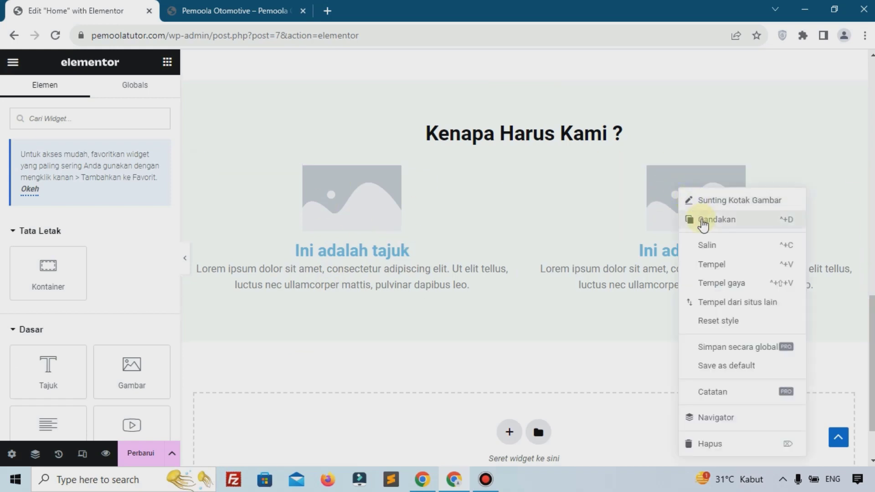
pyautogui.click(705, 219)
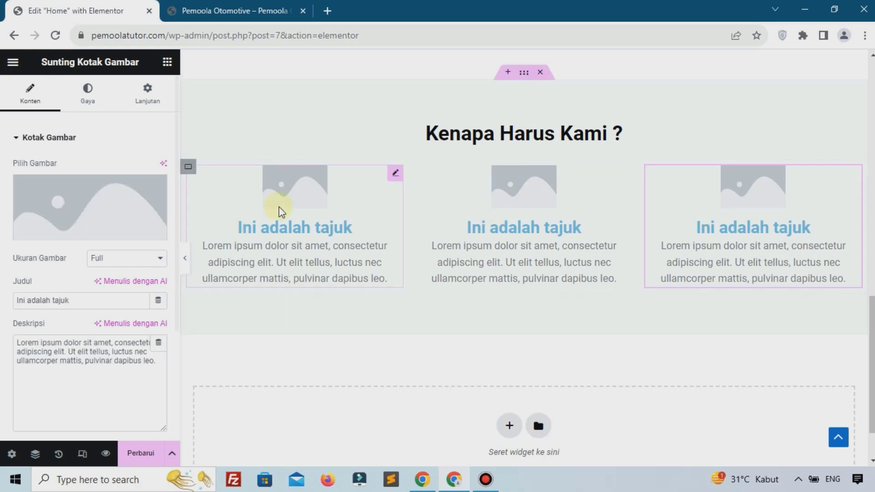
# Set the image-box container's Direksi to Row after trying the other direction options
pyautogui.click(190, 176)
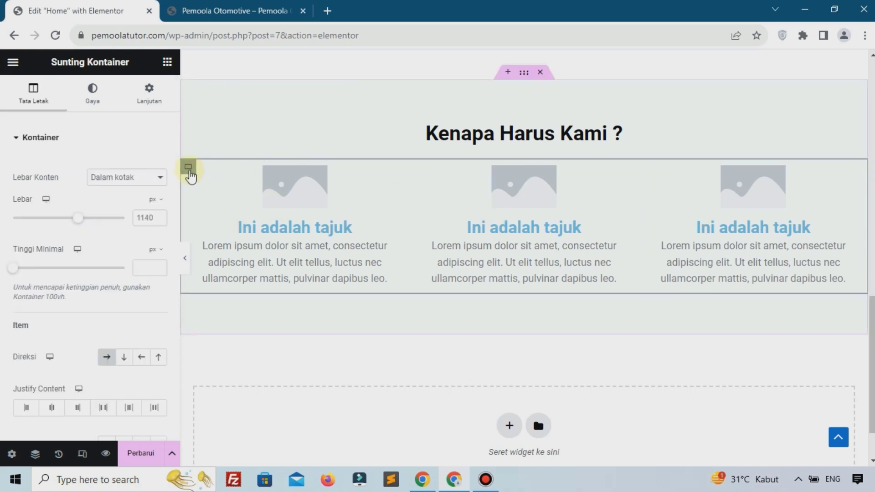
pyautogui.scroll(-4, 109, 262)
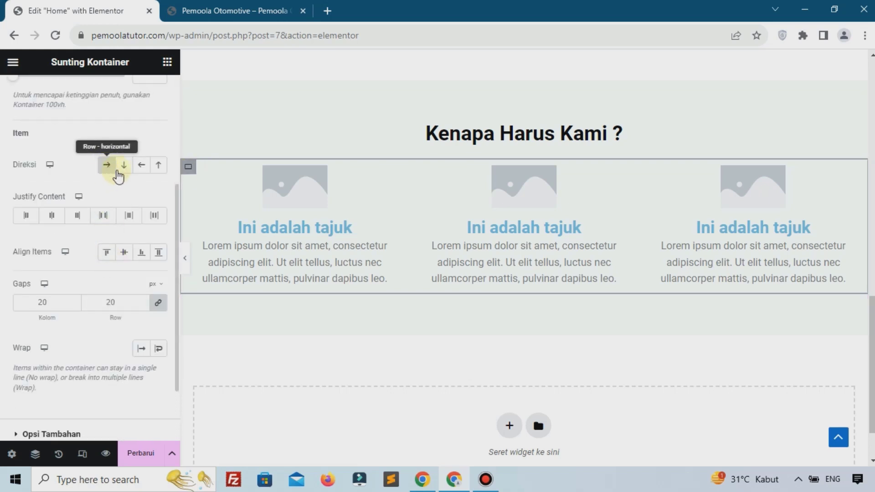
pyautogui.click(129, 168)
pyautogui.click(106, 171)
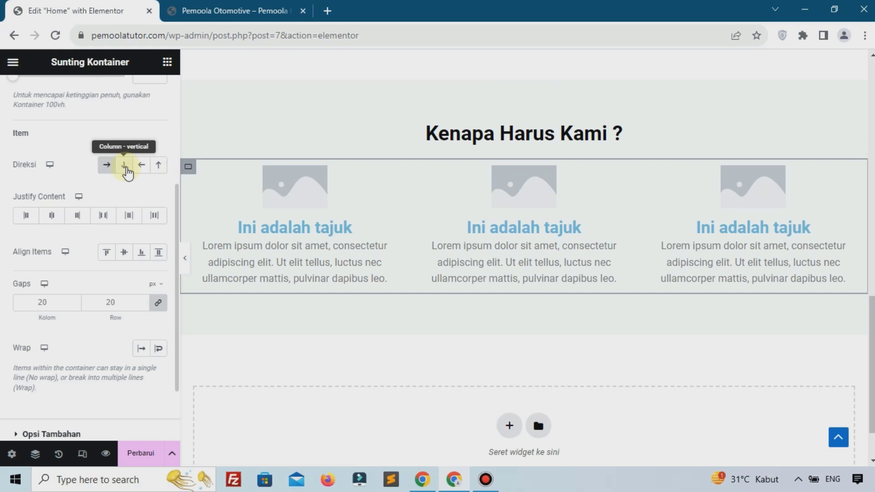
pyautogui.click(124, 172)
pyautogui.click(142, 170)
pyautogui.click(158, 171)
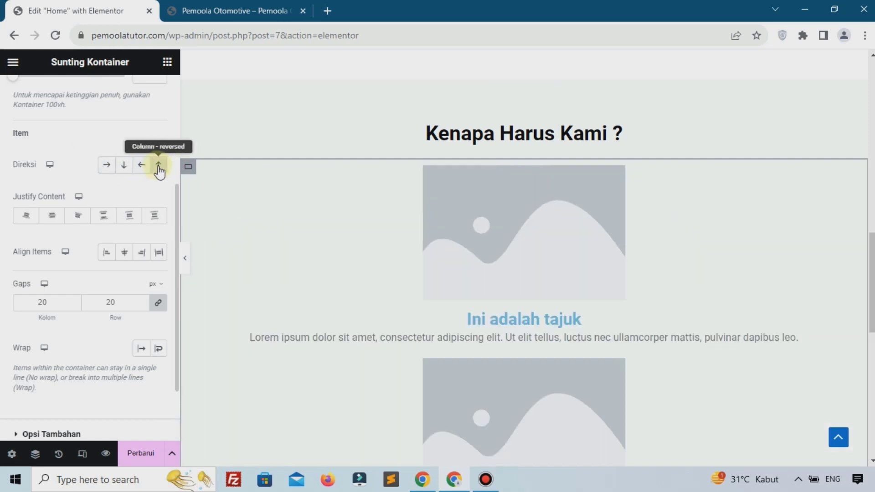
pyautogui.click(106, 165)
# Set Justify Content to Start and Align Items to Start for the card row
pyautogui.click(77, 215)
pyautogui.click(128, 217)
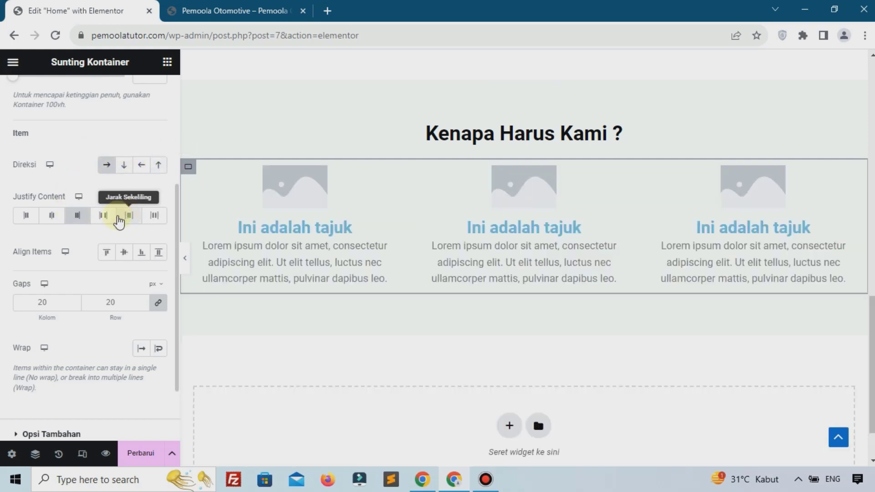
pyautogui.click(30, 217)
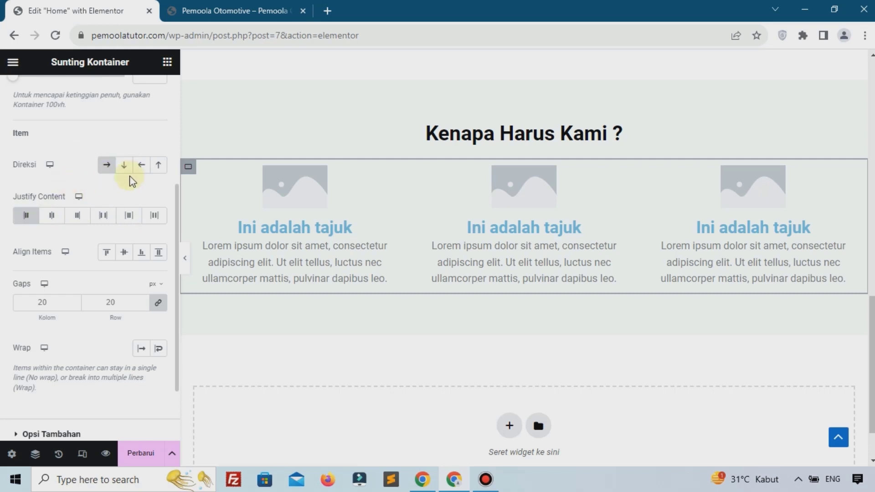
pyautogui.click(41, 214)
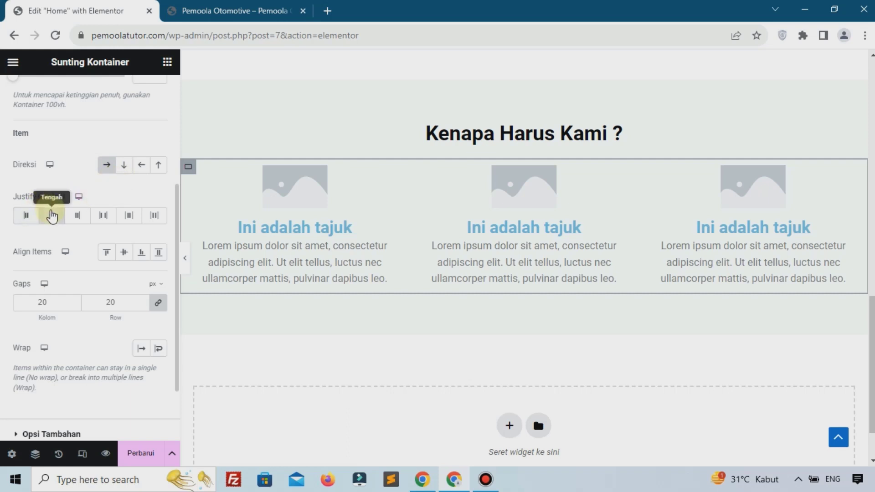
pyautogui.click(19, 221)
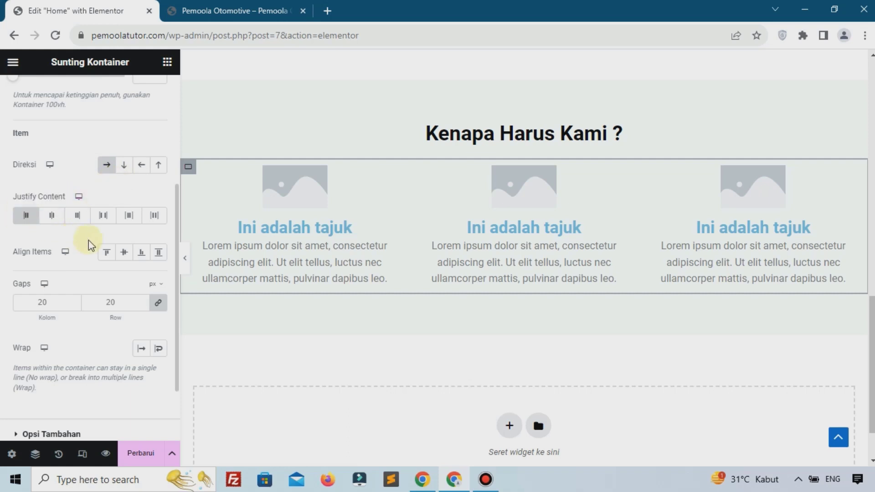
pyautogui.click(107, 253)
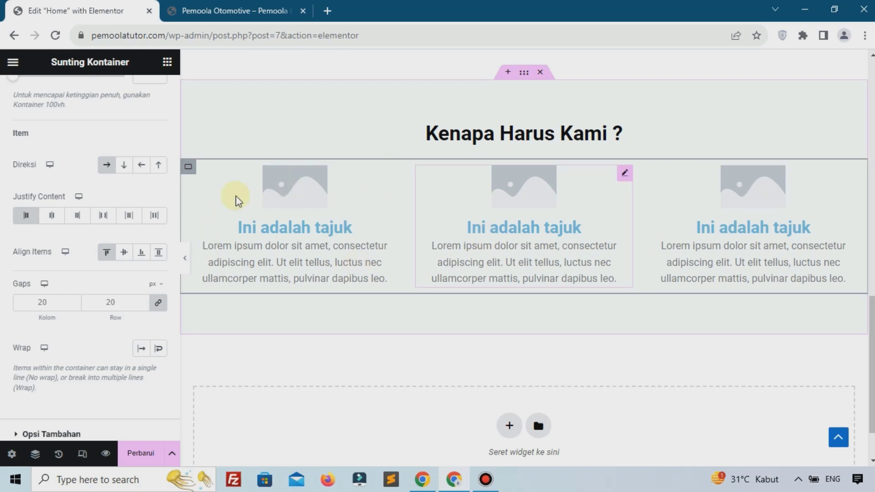
# Upload best.png and insert it as the first image box's image
pyautogui.click(297, 197)
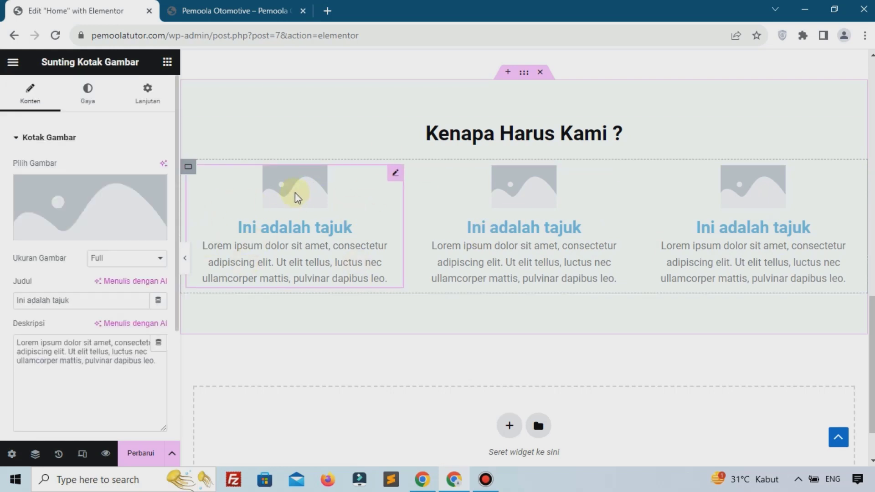
pyautogui.click(54, 196)
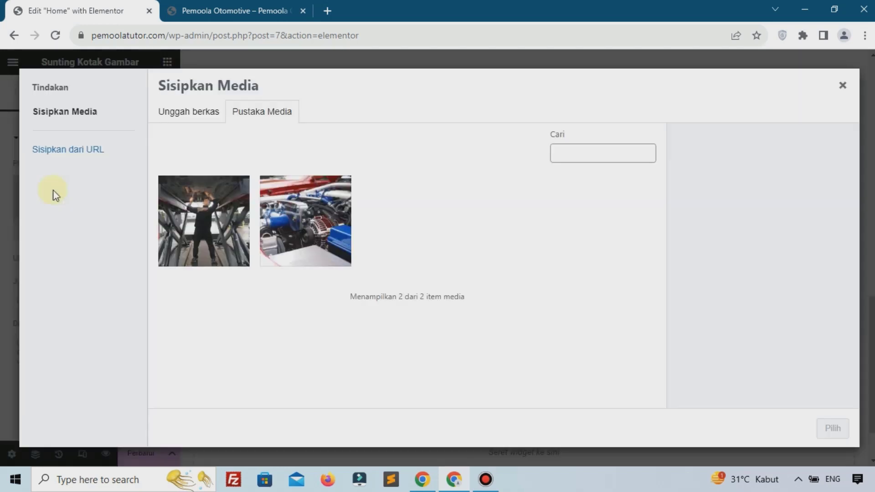
pyautogui.click(210, 120)
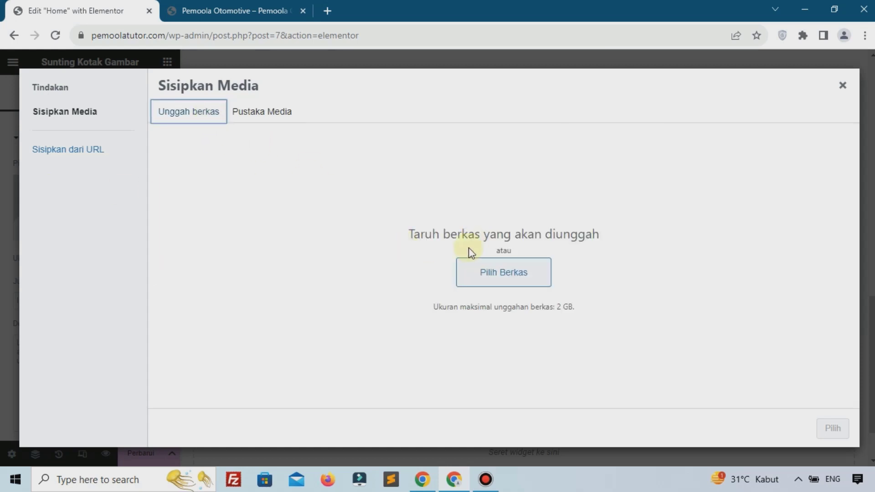
pyautogui.click(476, 270)
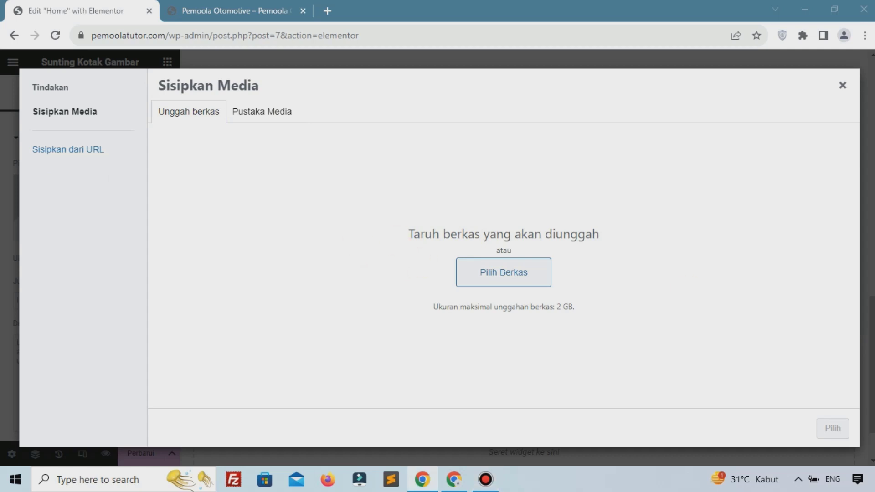
pyautogui.moveTo(670, 182); pyautogui.dragTo(502, 202)
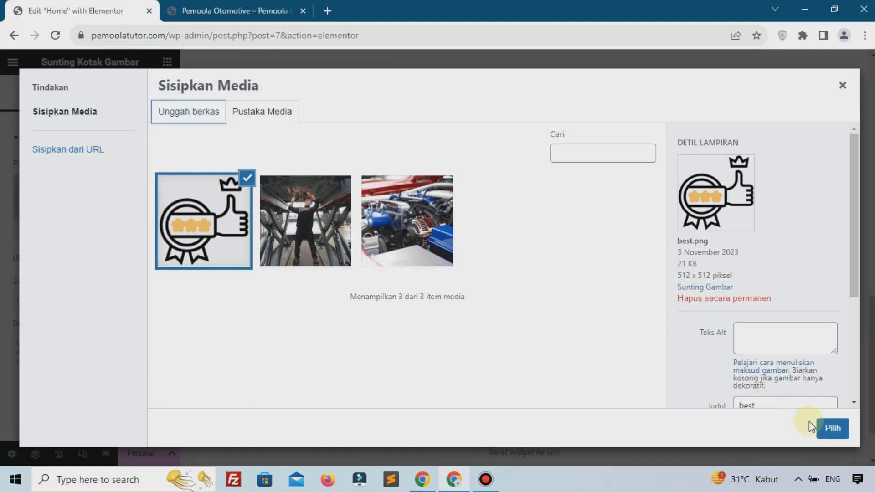
pyautogui.click(833, 429)
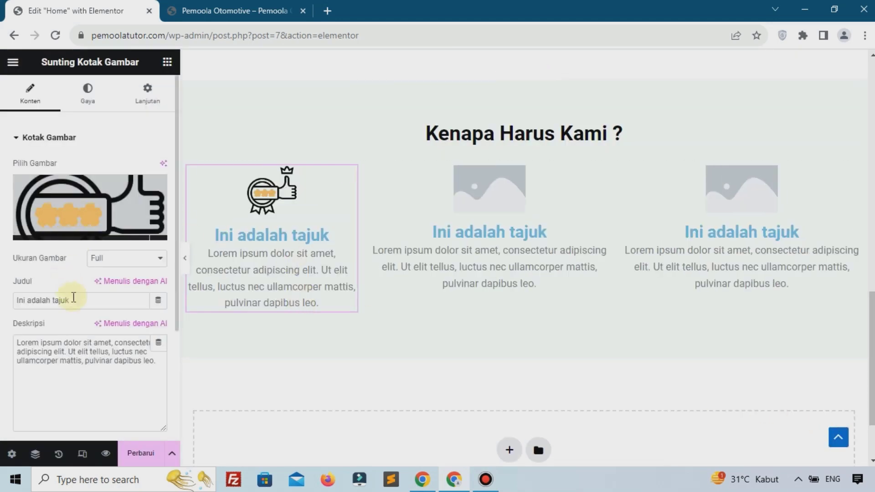
# Replace the first card's title with 'Layanan Terbaik'
pyautogui.click(90, 303)
pyautogui.hotkey('ctrl', 'a')
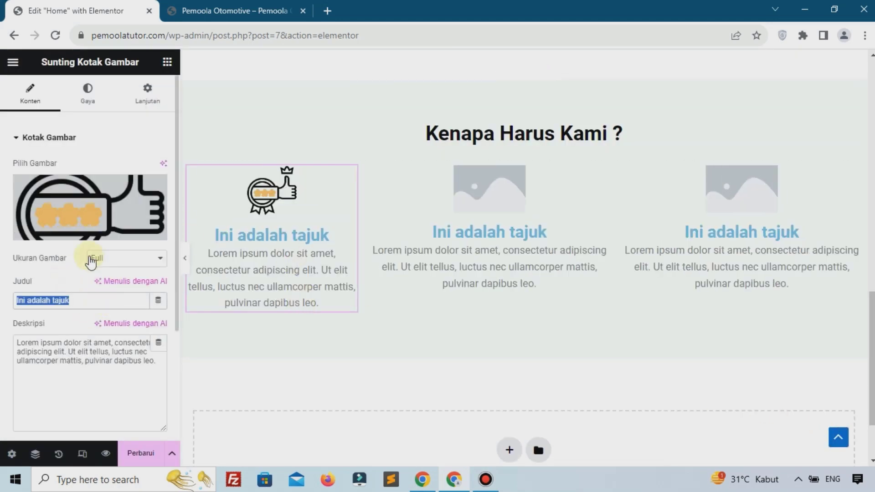
pyautogui.write('Laa')
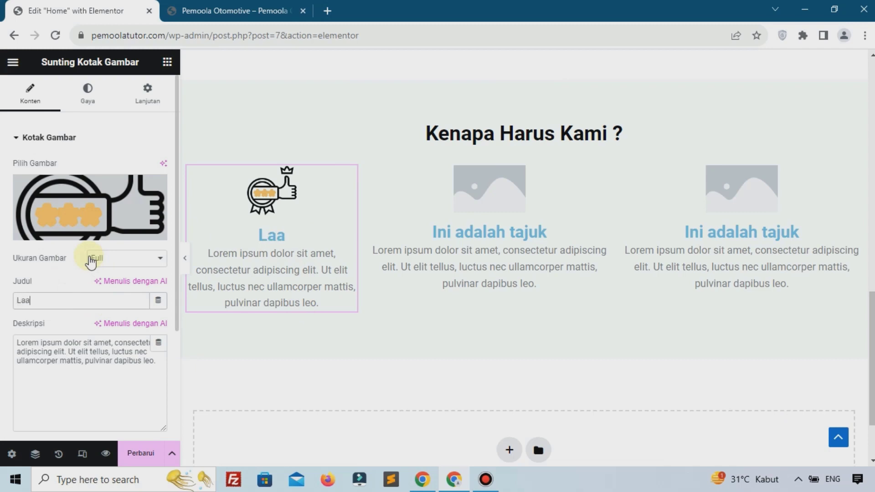
pyautogui.write('yanan')
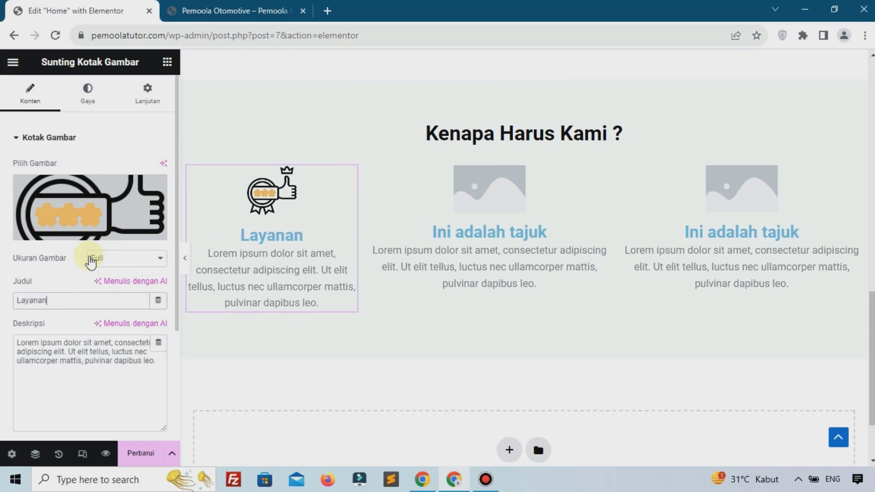
pyautogui.write(' Terba')
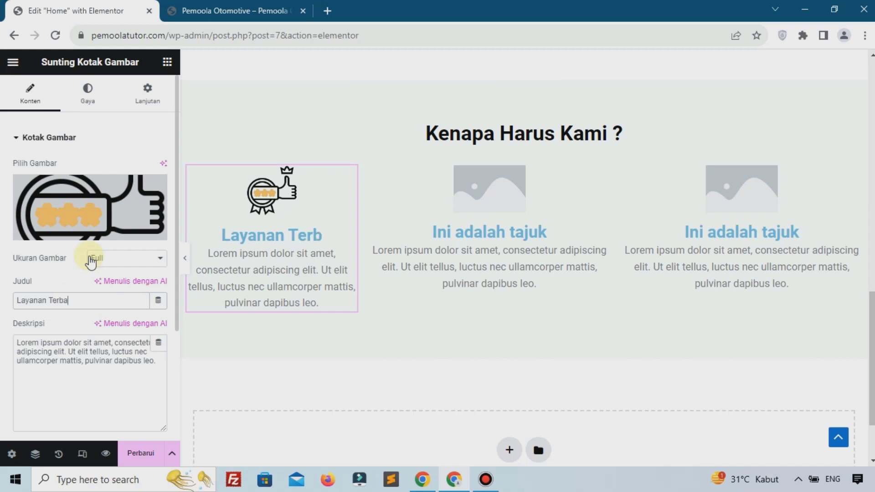
pyautogui.write('ik')
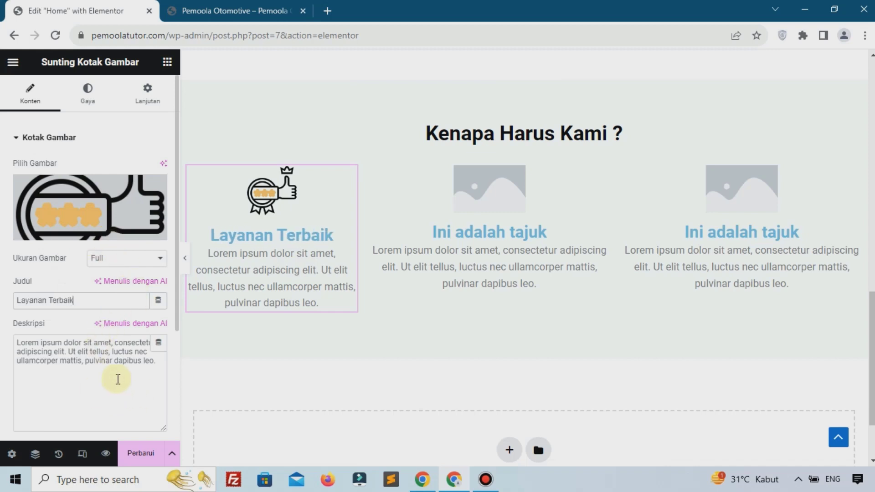
# Set the first card's heading colour (Judul Warna) to black #000000
pyautogui.click(88, 96)
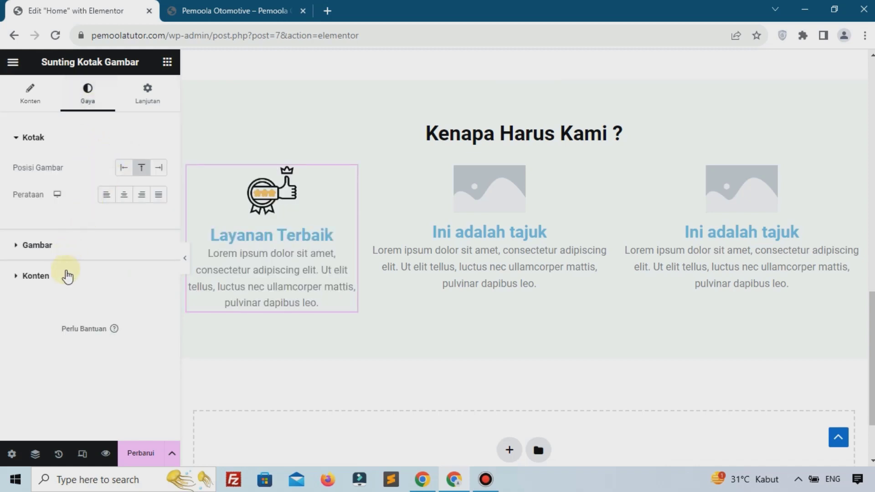
pyautogui.click(120, 277)
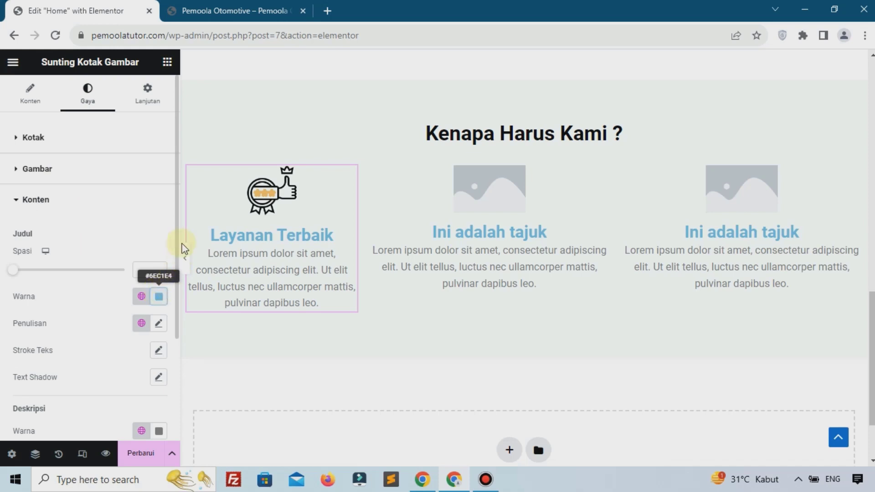
pyautogui.click(159, 297)
pyautogui.click(222, 226)
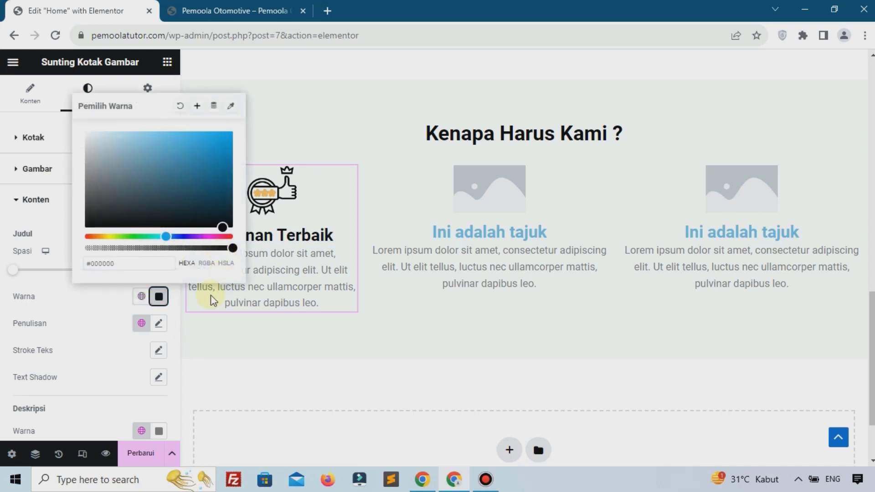
pyautogui.click(109, 325)
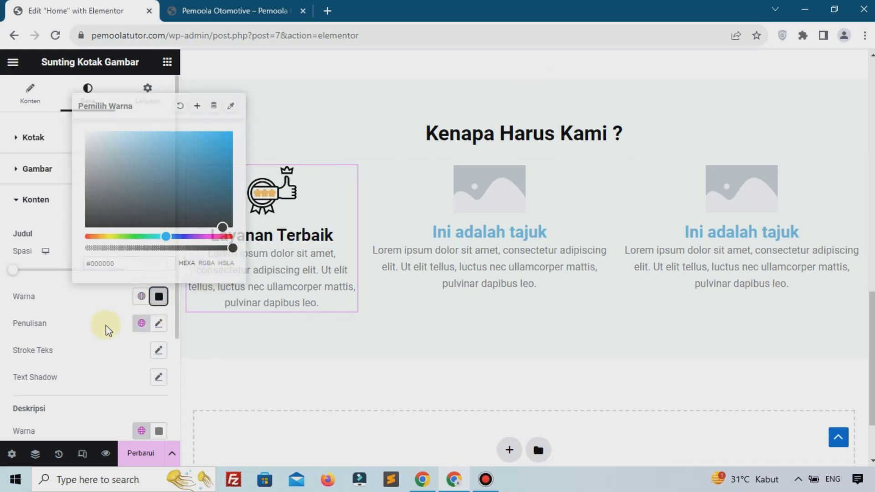
# Copy the first card and paste its style onto the second card
pyautogui.rightClick(255, 196)
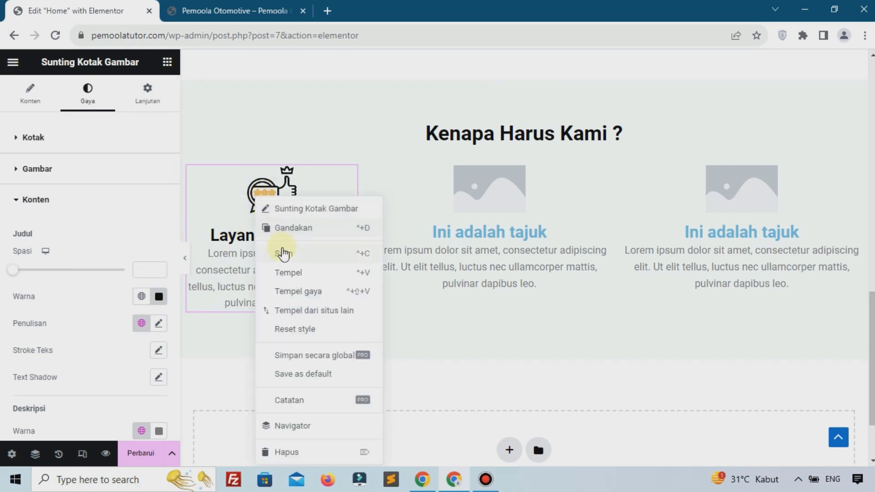
pyautogui.click(283, 251)
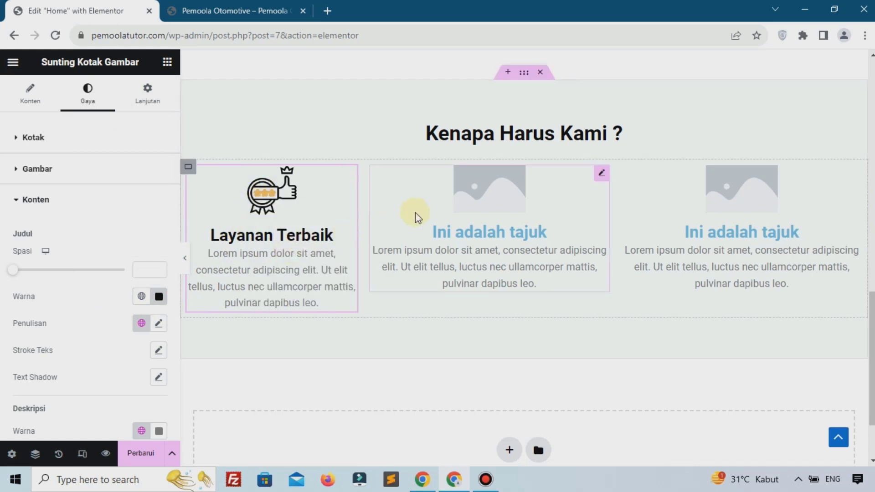
pyautogui.rightClick(467, 191)
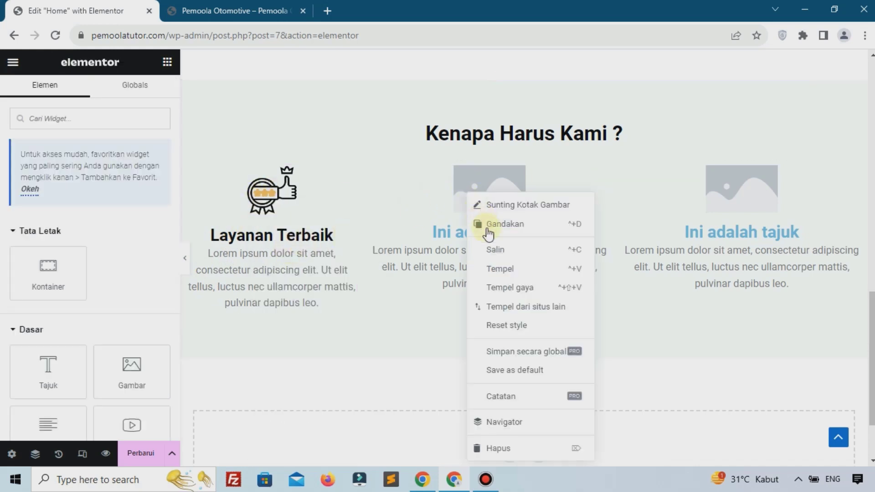
pyautogui.click(514, 288)
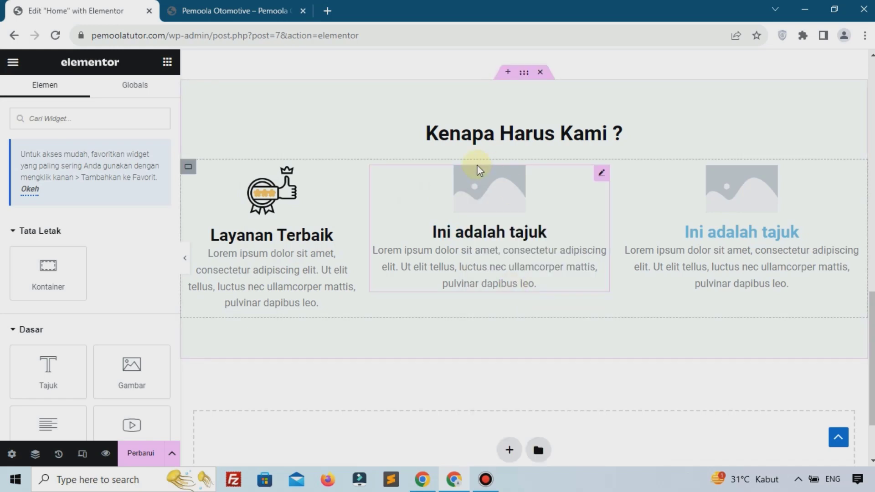
# Give the second card the uploaded protection-1.png image and retitle it 'Garansi'
pyautogui.click(477, 182)
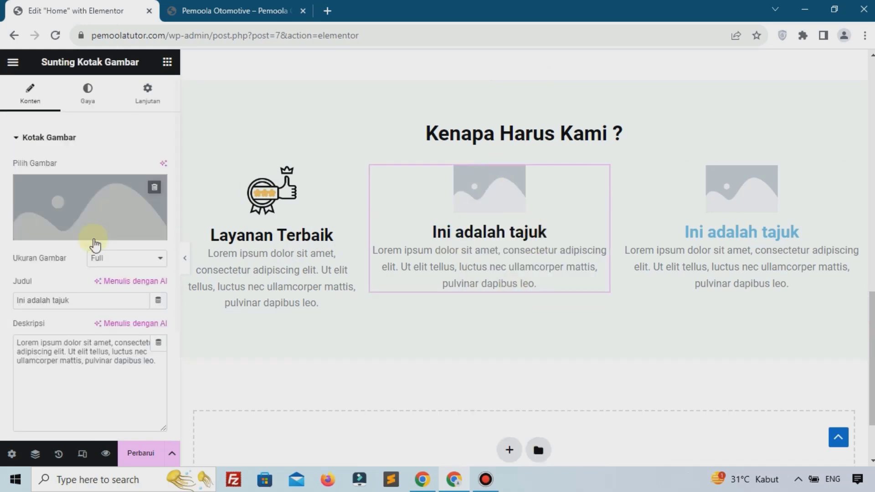
pyautogui.click(53, 204)
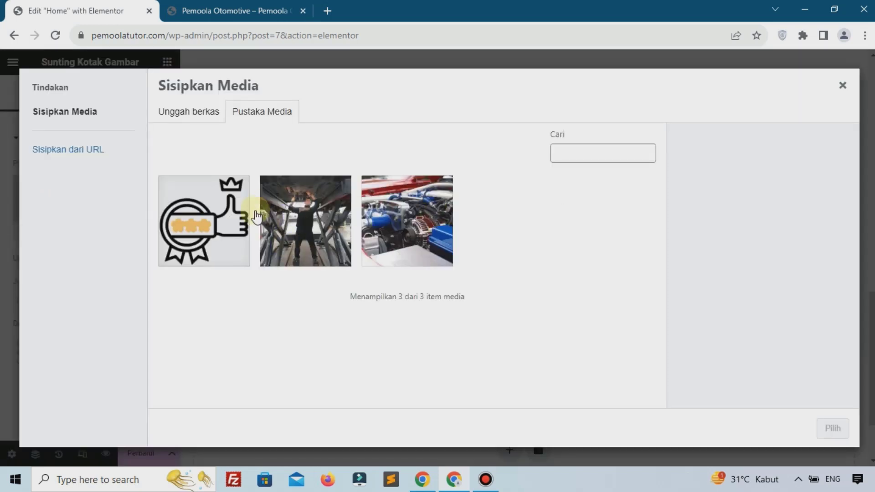
pyautogui.click(204, 115)
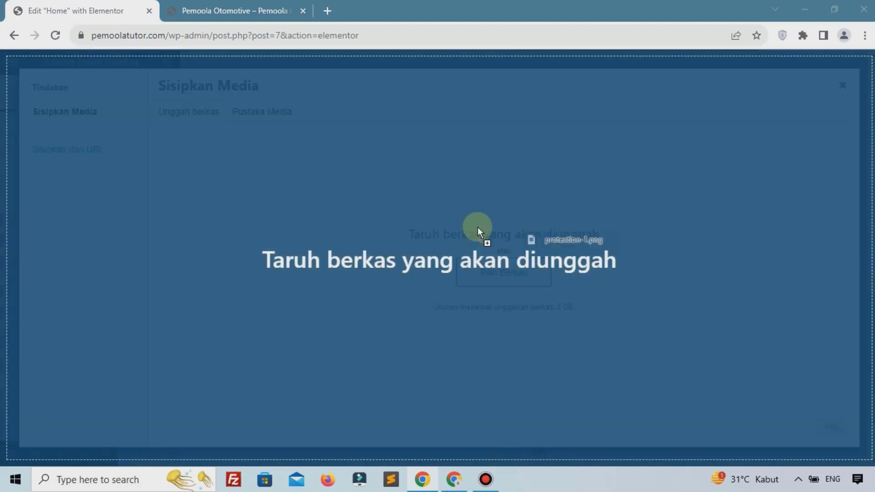
pyautogui.moveTo(478, 227); pyautogui.dragTo(376, 283)
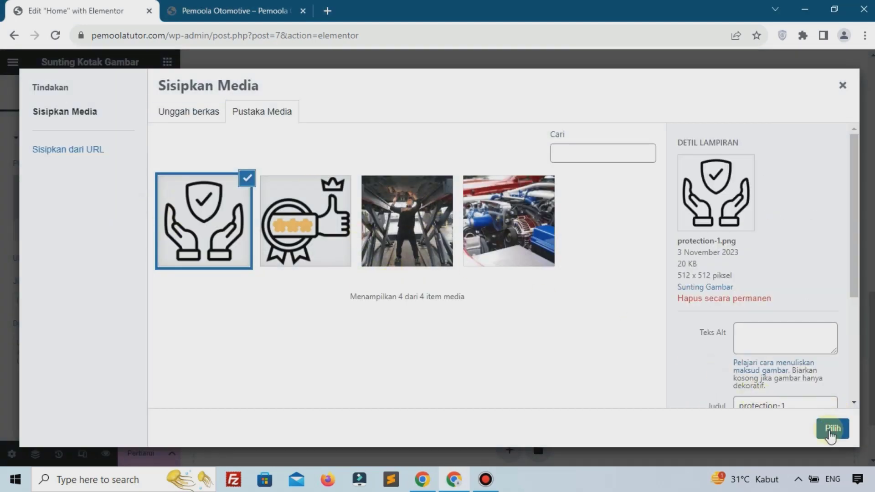
pyautogui.click(833, 428)
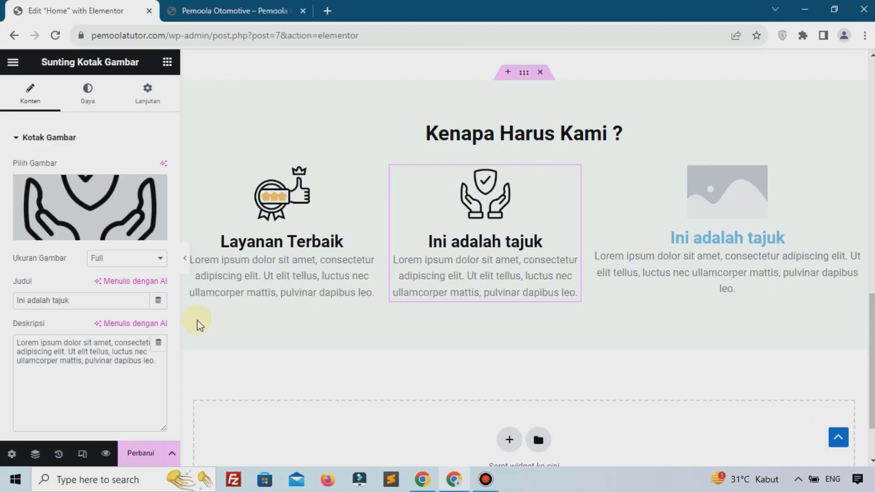
pyautogui.tripleClick(77, 302)
pyautogui.write('G')
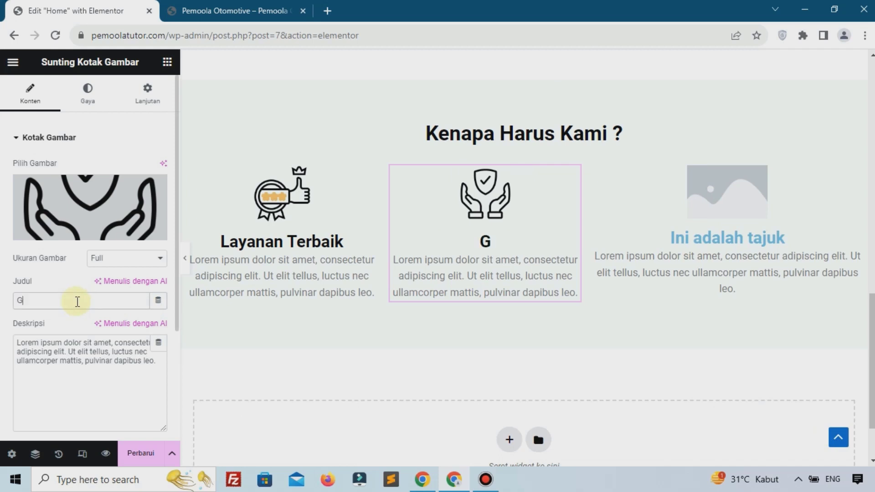
pyautogui.write('aransi')
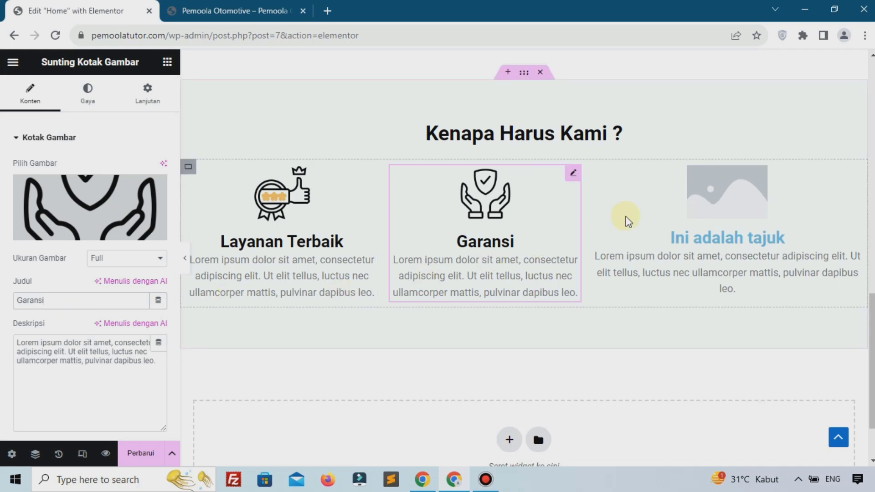
# Upload affordable.png and set it as the third card's coin-in-hand image
pyautogui.rightClick(721, 207)
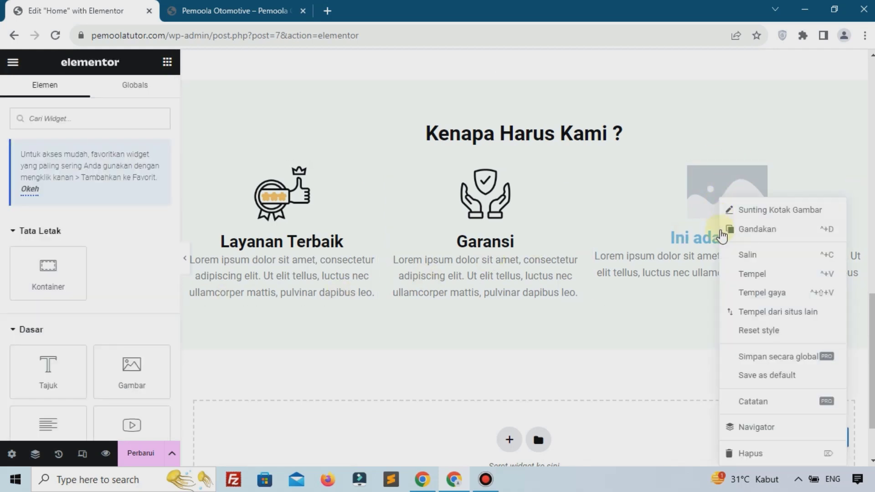
pyautogui.click(744, 294)
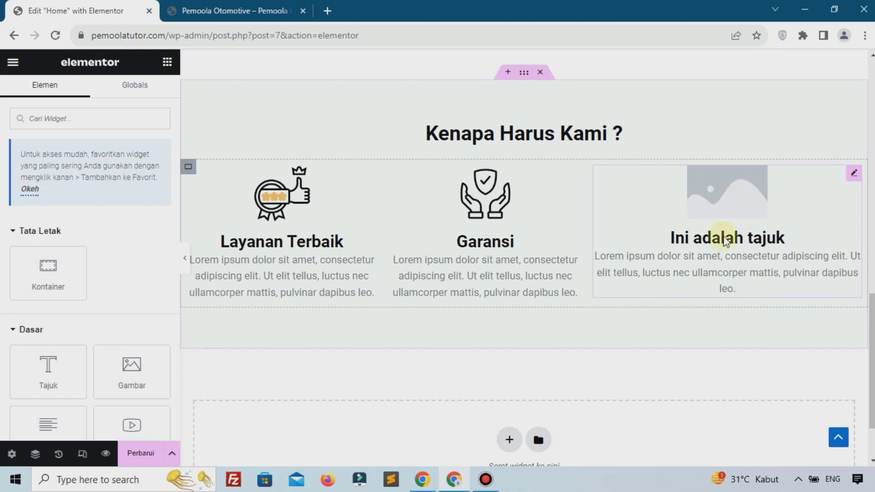
pyautogui.click(729, 190)
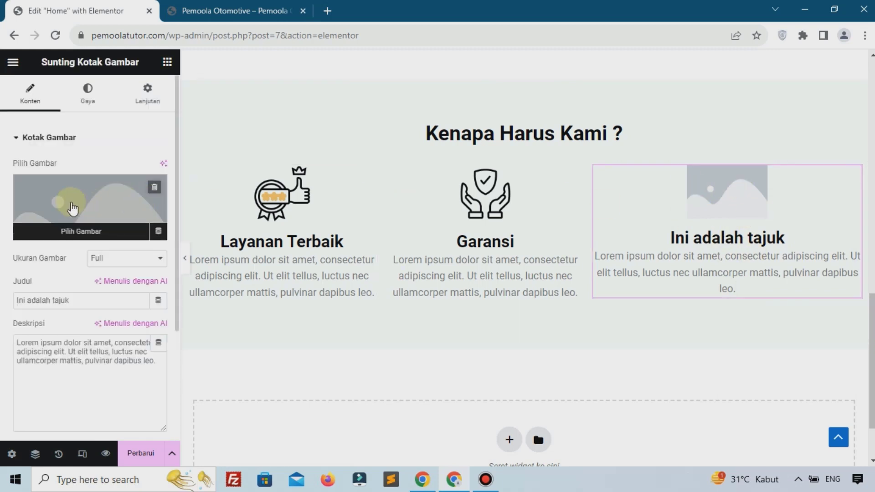
pyautogui.click(73, 207)
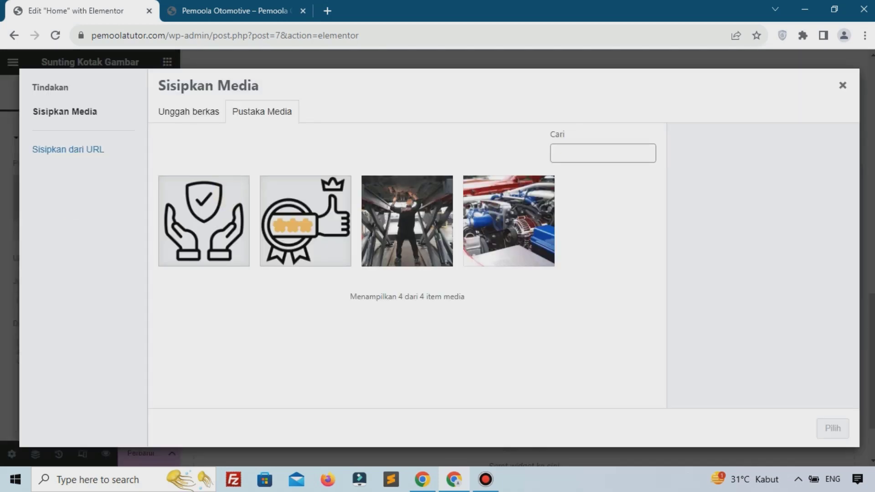
pyautogui.moveTo(675, 221); pyautogui.dragTo(259, 274)
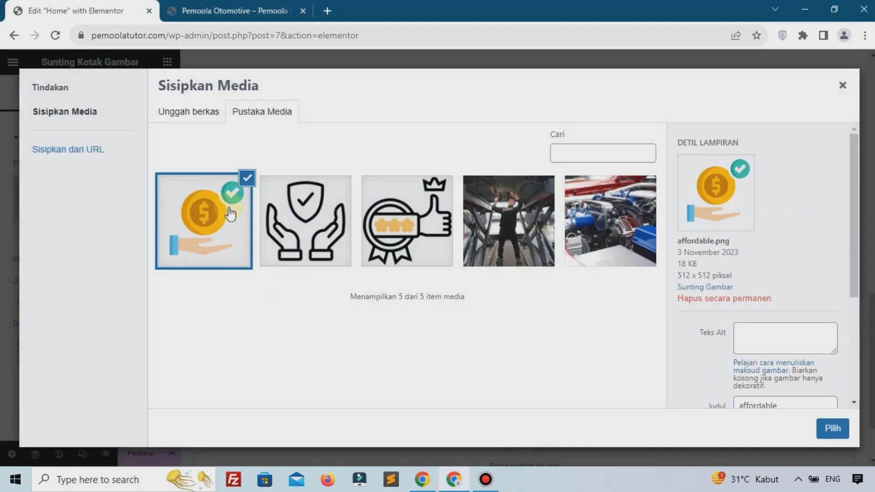
pyautogui.click(833, 428)
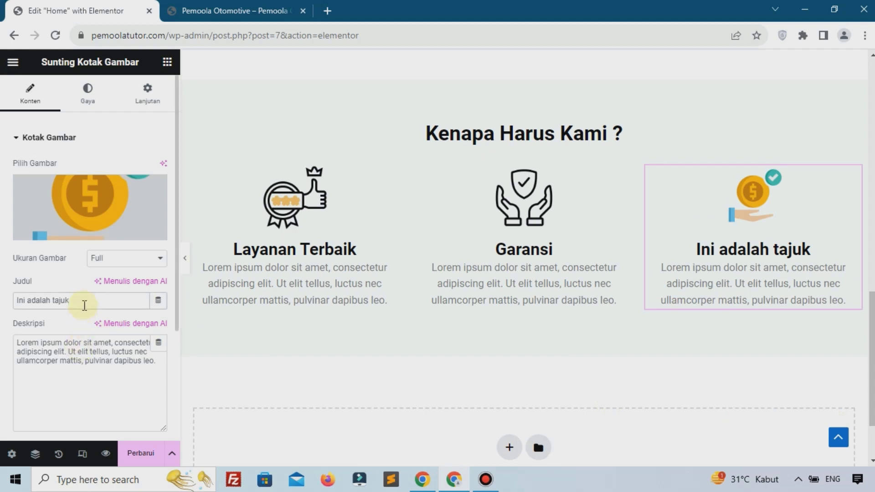
# Retitle the third card 'Harga Terjangkau' and save the page with Perbarui
pyautogui.tripleClick(84, 305)
pyautogui.write('Har')
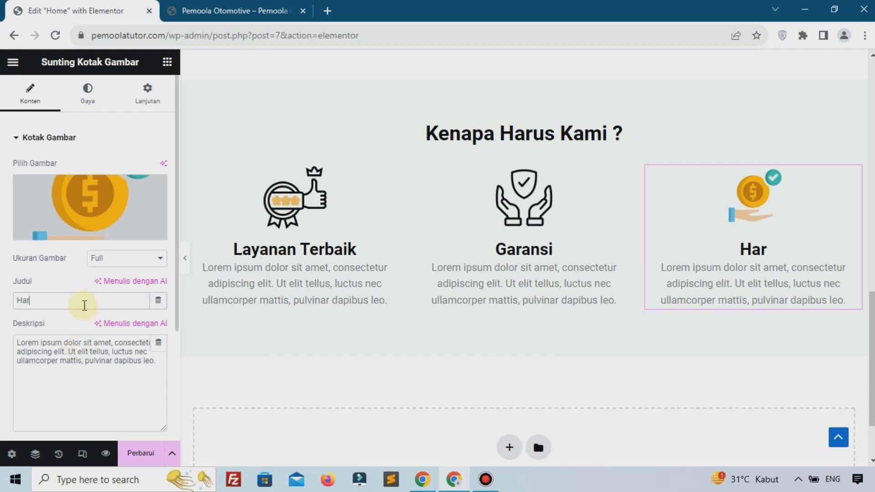
pyautogui.write('ga Ter')
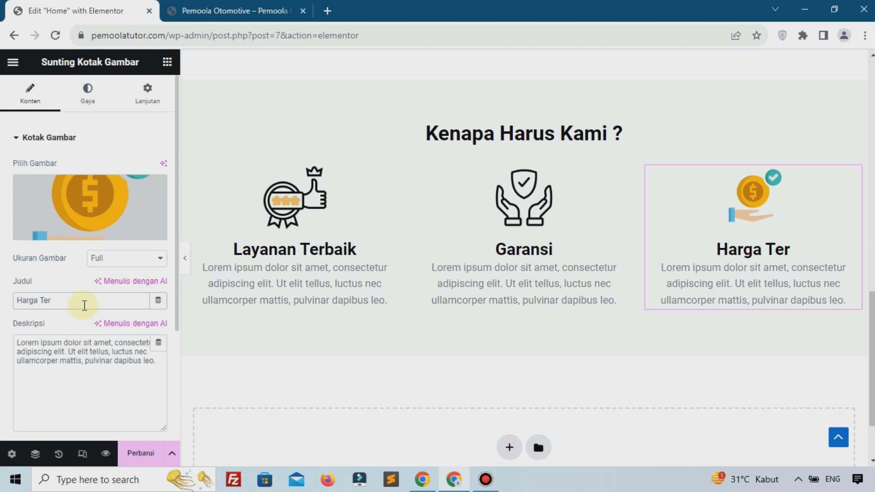
pyautogui.write('jan')
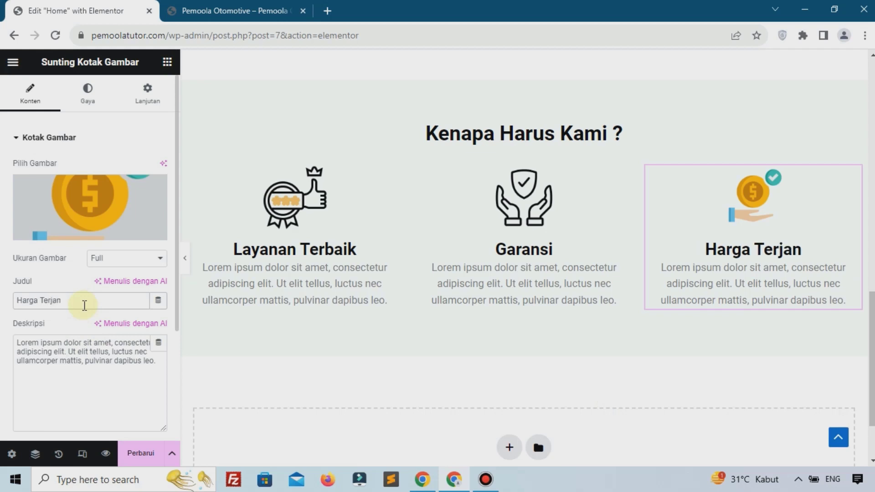
pyautogui.write('gkau')
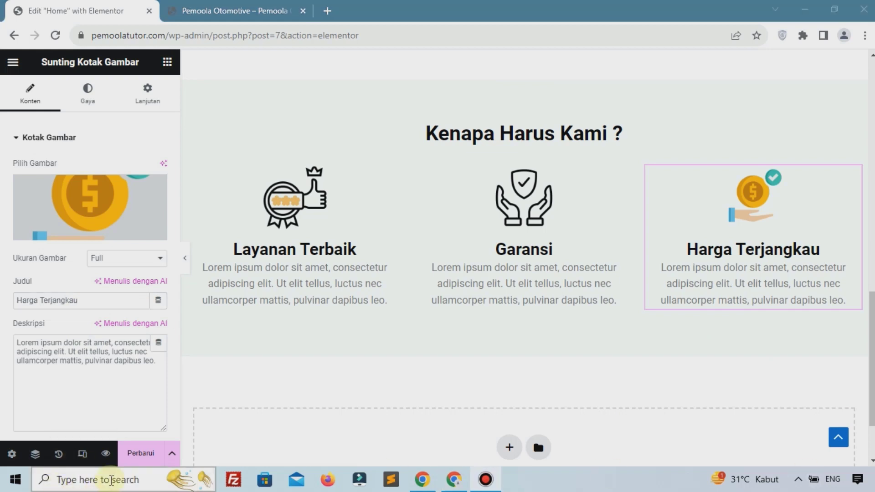
pyautogui.click(133, 455)
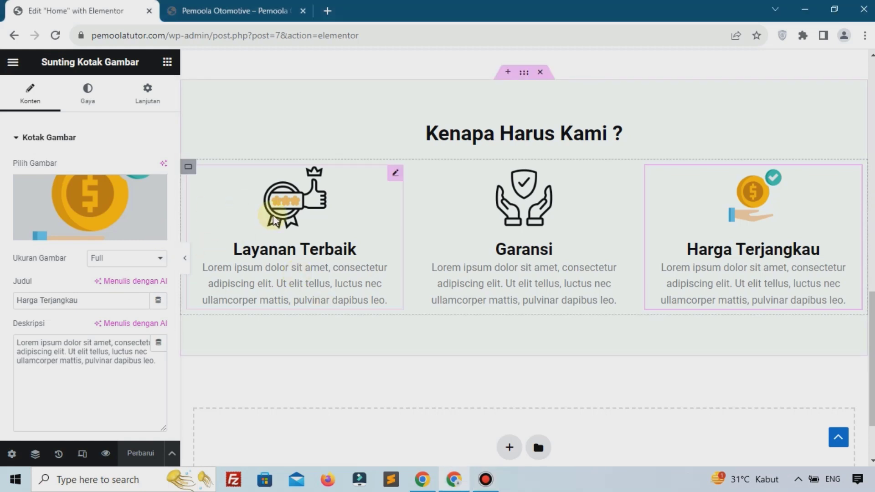
pyautogui.click(288, 180)
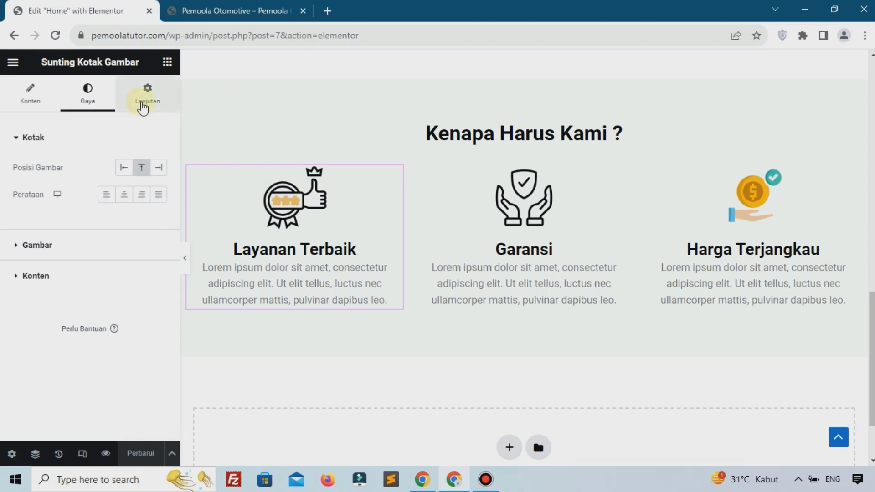
# Give the Layanan Terbaik card a classic white background
pyautogui.click(145, 109)
pyautogui.scroll(-8, 114, 251)
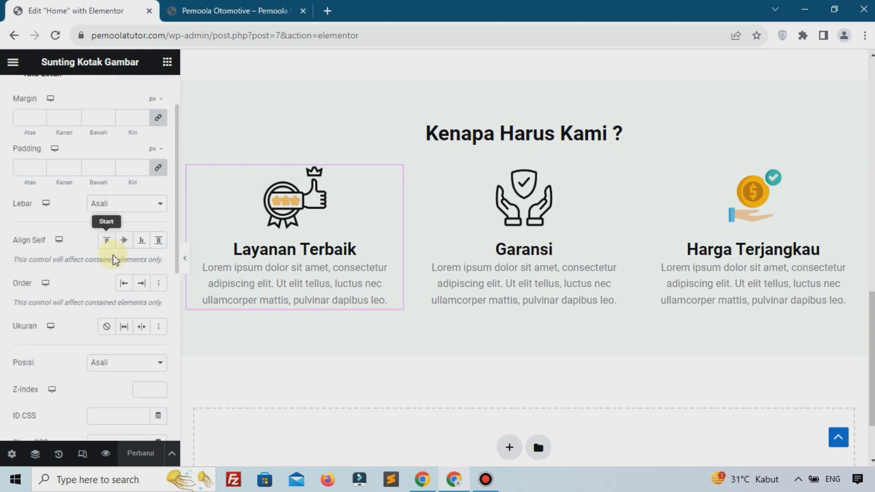
pyautogui.scroll(-1, 82, 346)
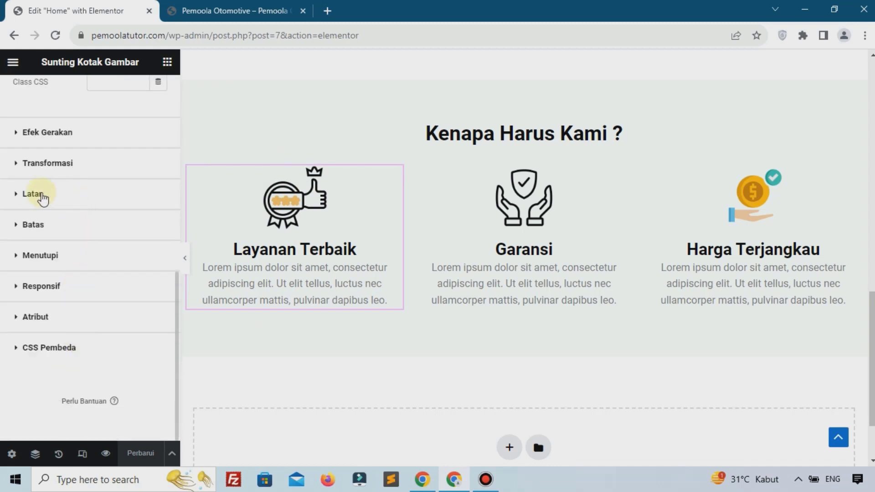
pyautogui.click(40, 195)
pyautogui.click(141, 287)
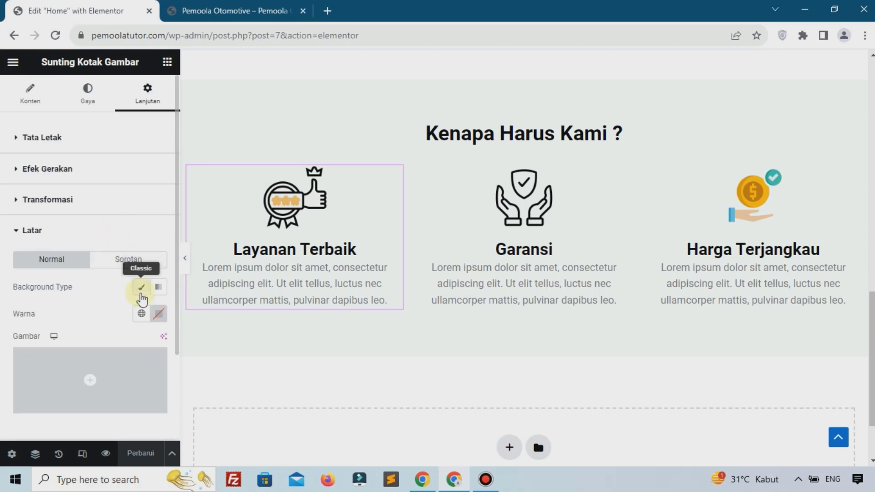
pyautogui.click(153, 312)
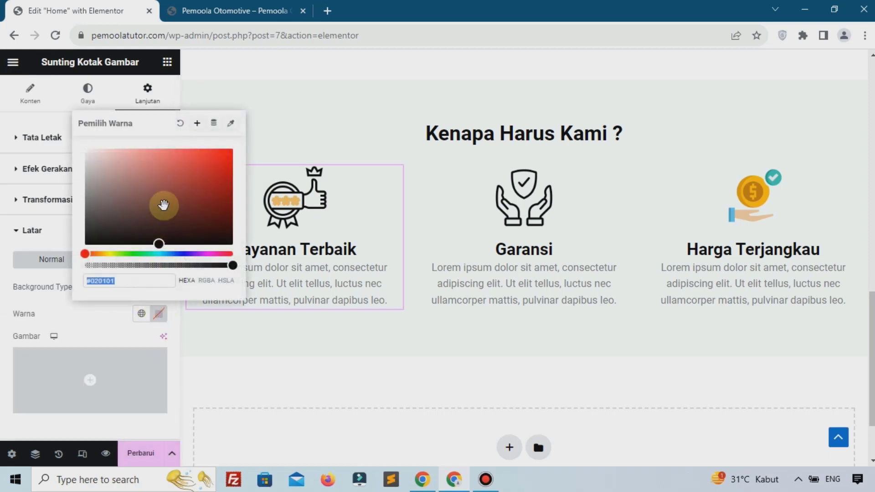
pyautogui.click(83, 326)
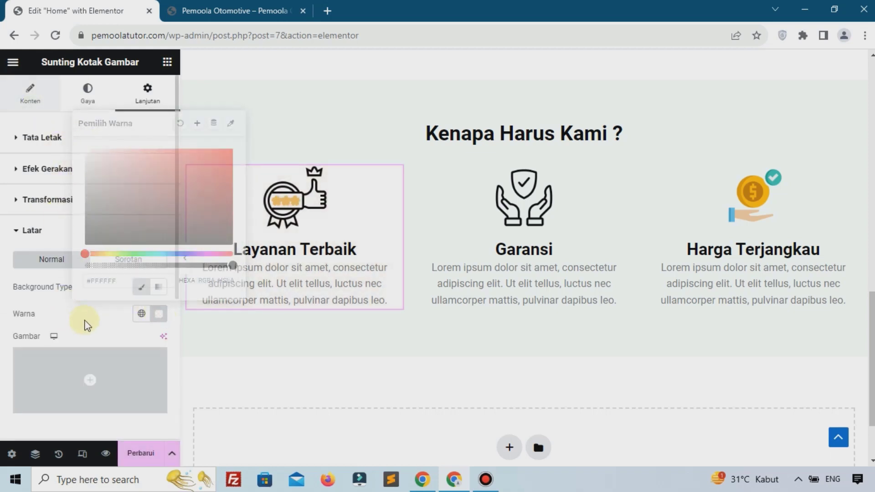
# Add a box shadow to the card with blur 23
pyautogui.scroll(-5, 104, 350)
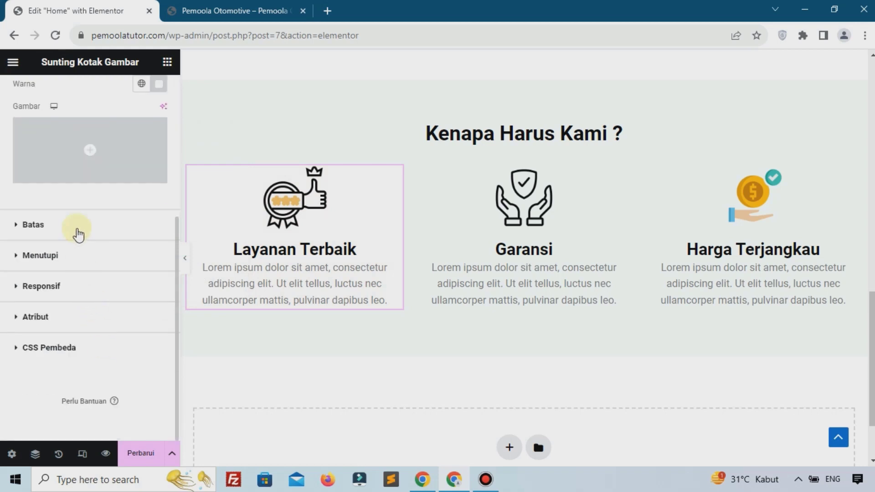
pyautogui.click(76, 225)
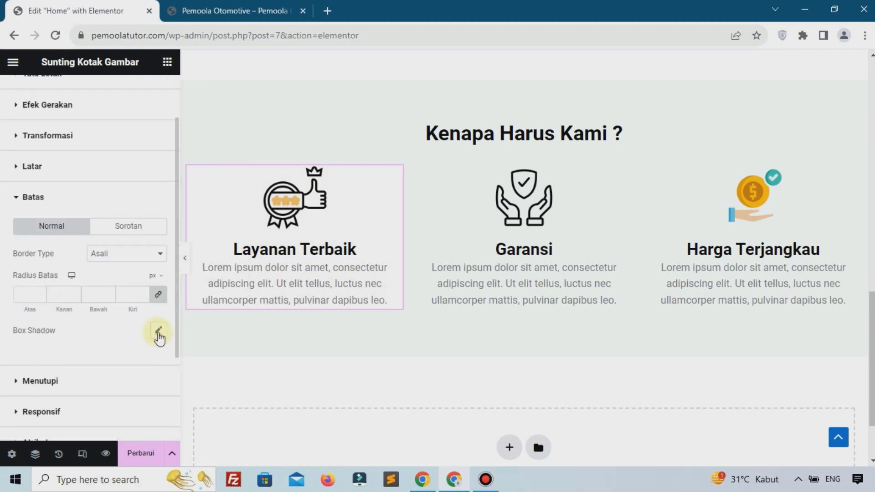
pyautogui.click(159, 331)
pyautogui.scroll(-3, 156, 357)
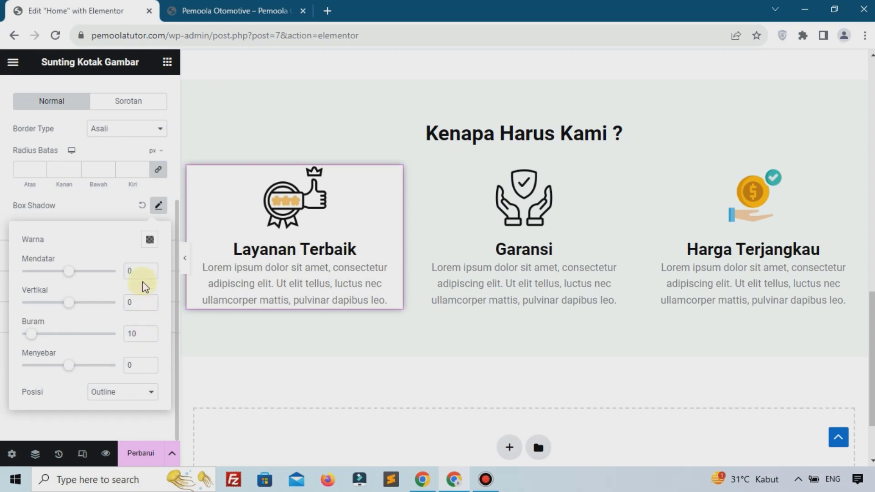
pyautogui.click(150, 241)
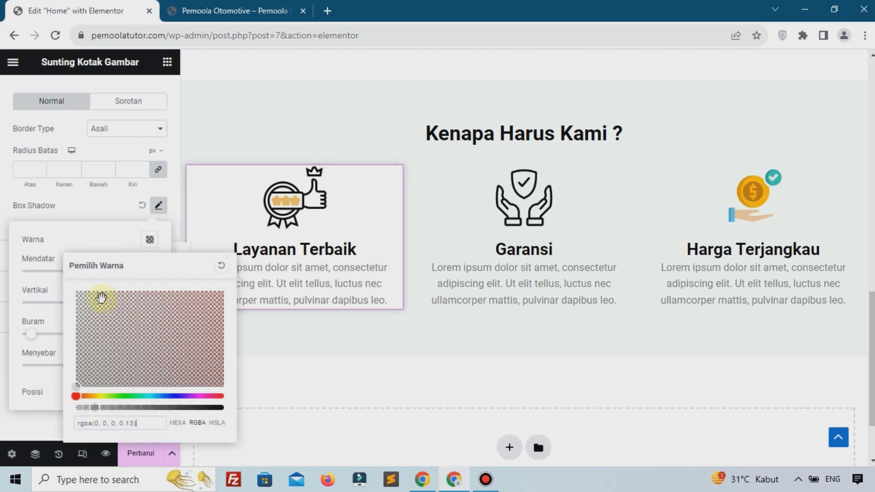
pyautogui.click(56, 288)
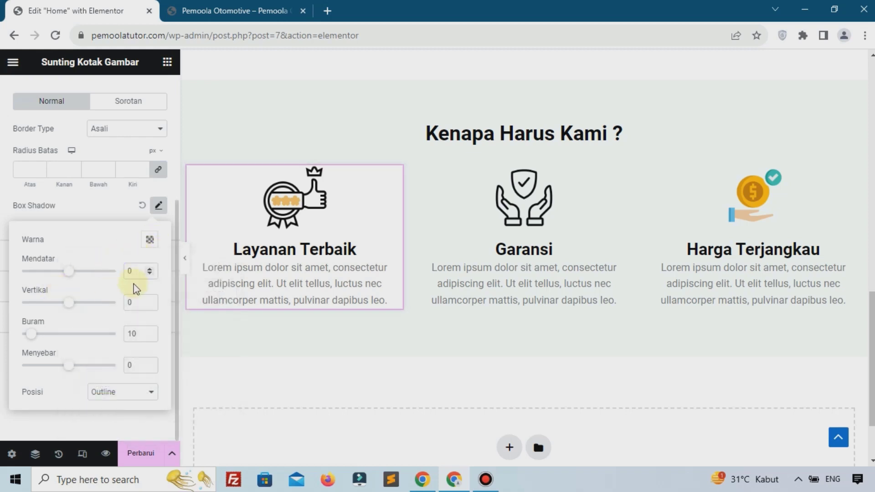
pyautogui.moveTo(137, 334); pyautogui.dragTo(116, 335)
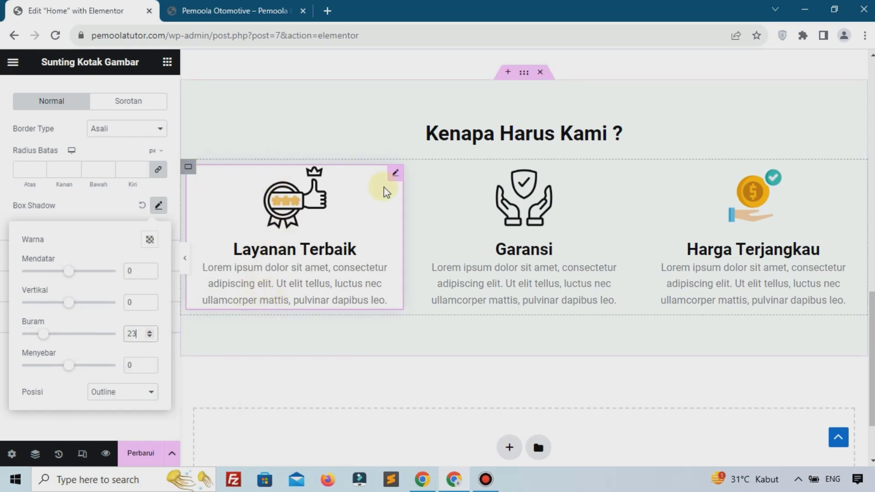
# Set the card's padding to 20 on all sides
pyautogui.scroll(4, 114, 187)
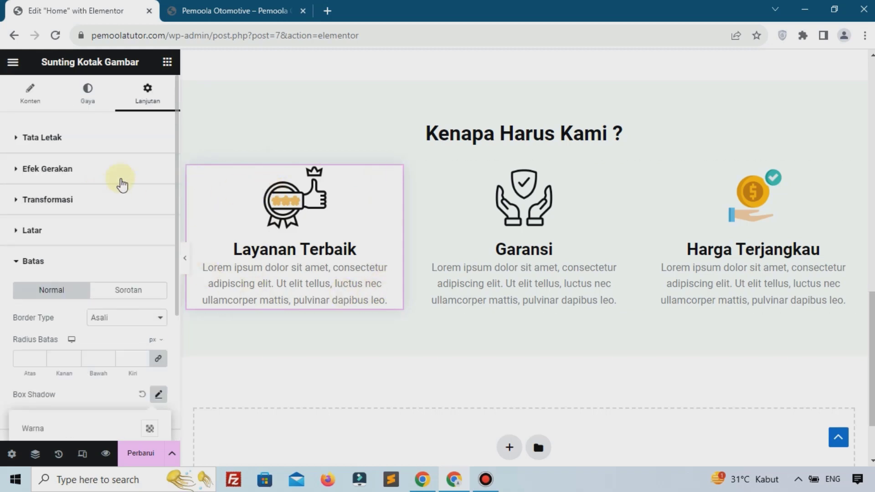
pyautogui.click(44, 138)
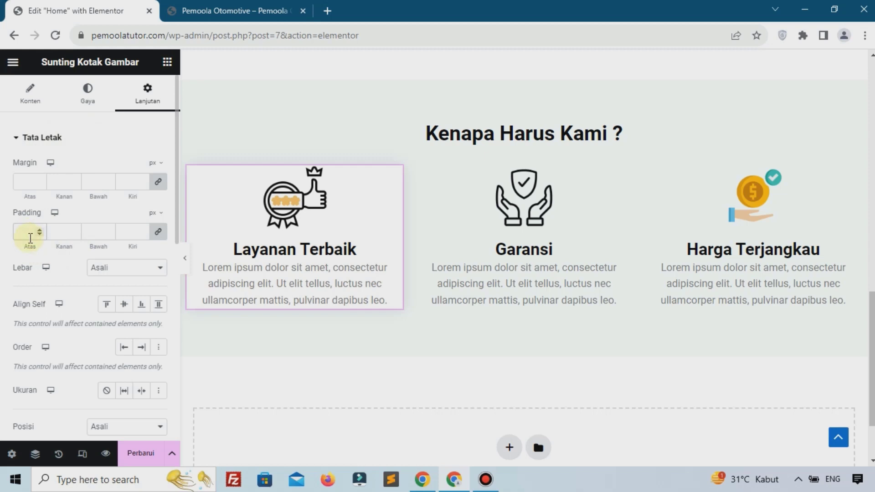
pyautogui.click(27, 232)
pyautogui.write('20')
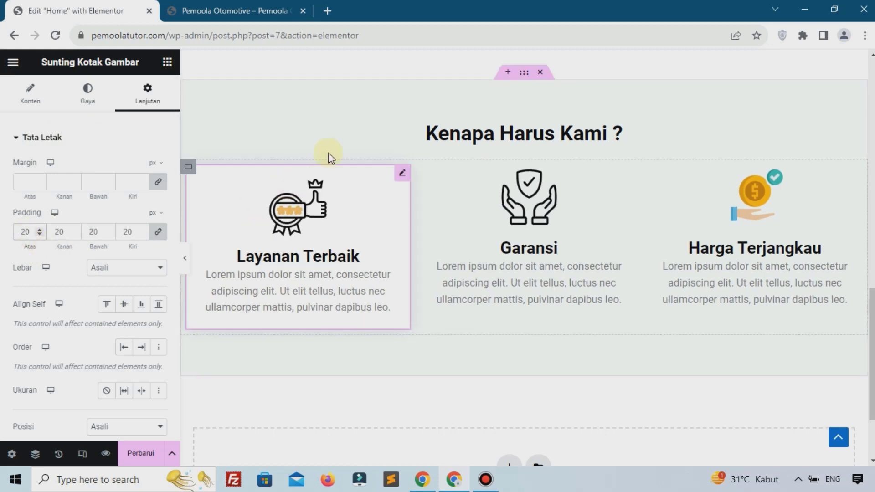
# Copy the Layanan Terbaik card and paste its style onto Garansi and Harga Terjangkau
pyautogui.rightClick(313, 212)
pyautogui.click(346, 258)
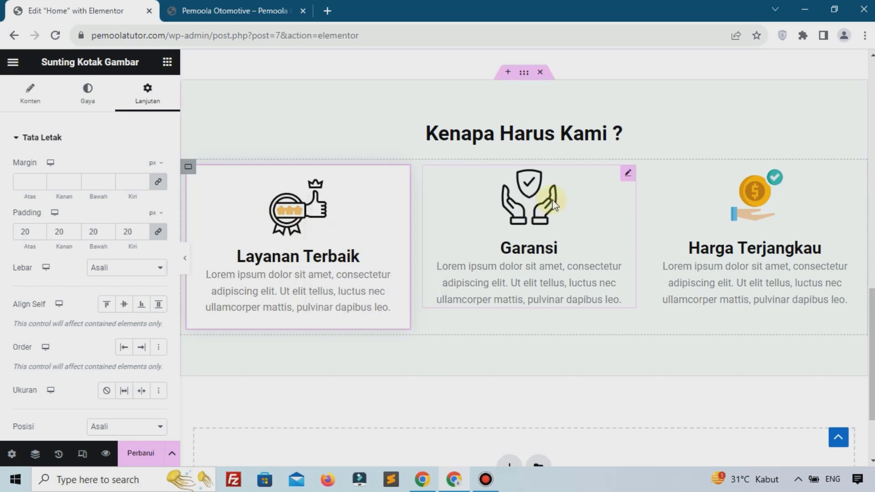
pyautogui.rightClick(556, 250)
pyautogui.click(593, 293)
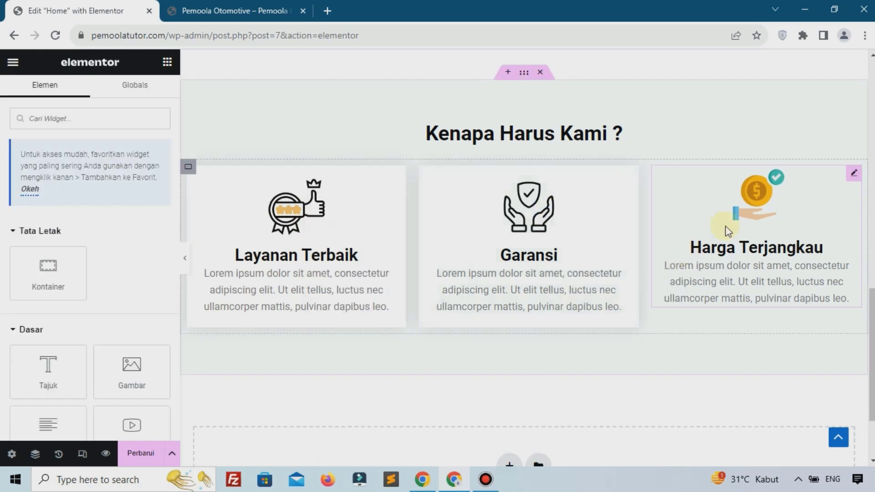
pyautogui.rightClick(737, 230)
pyautogui.click(753, 293)
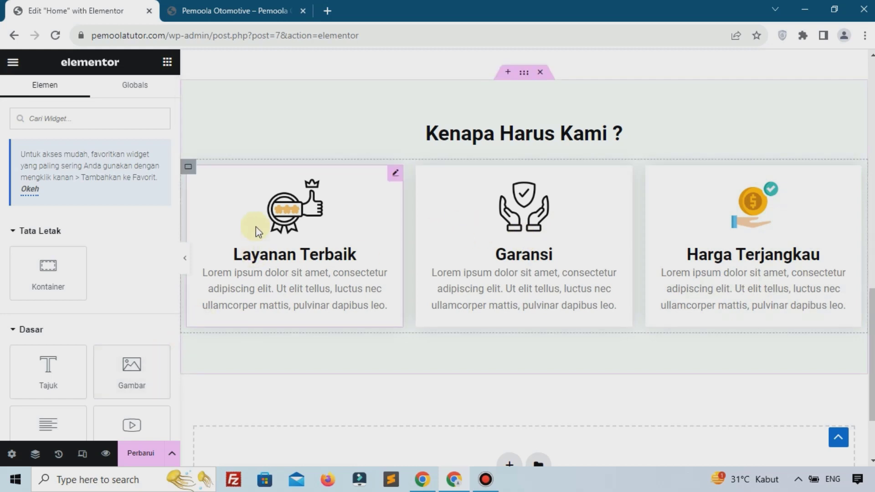
# Duplicate the container holding the three Kenapa Harus Kami ? cards
pyautogui.rightClick(191, 174)
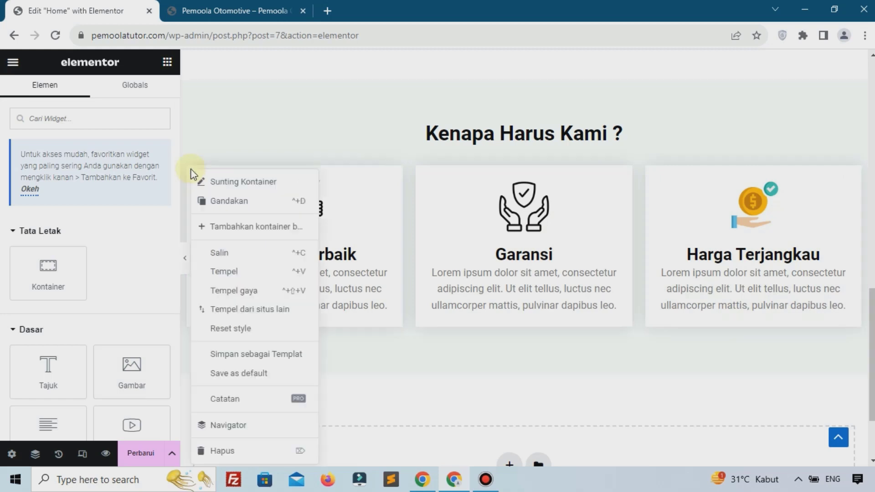
pyautogui.click(230, 202)
pyautogui.scroll(-4, 509, 251)
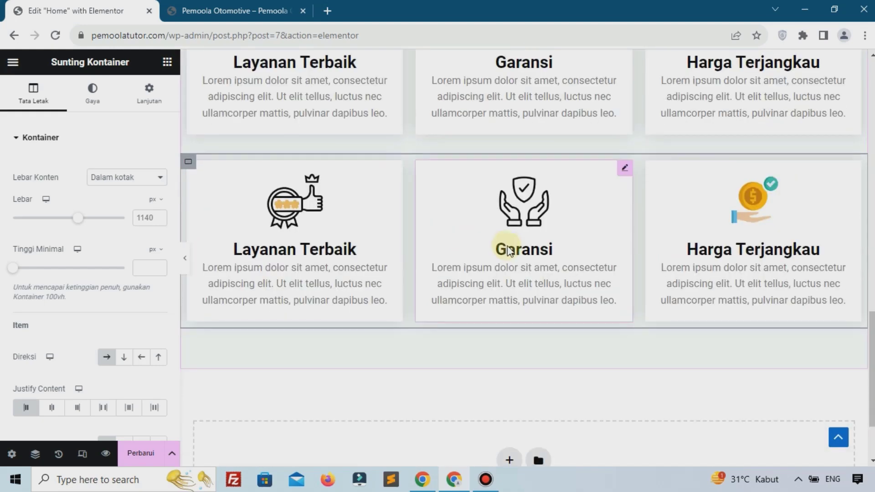
# Save the page with Perbarui and switch to the live Pemoola Otomotive site
pyautogui.click(287, 223)
pyautogui.click(546, 216)
pyautogui.click(684, 225)
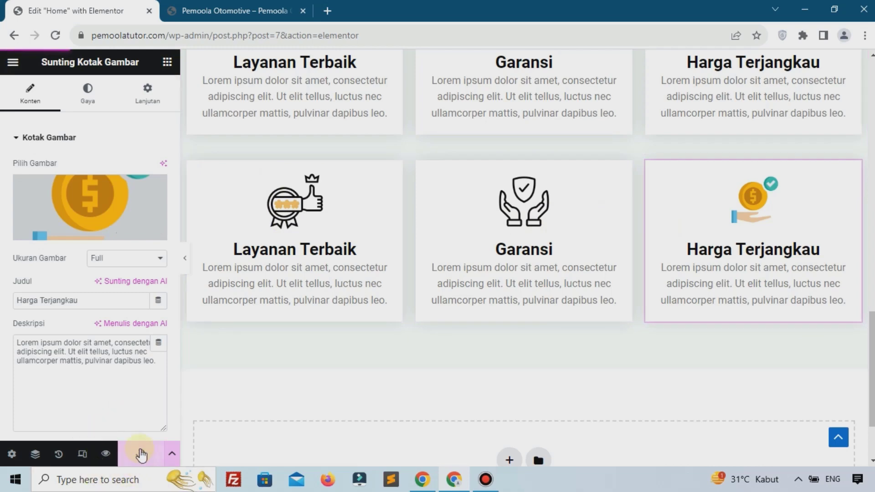
pyautogui.click(138, 455)
pyautogui.click(228, 10)
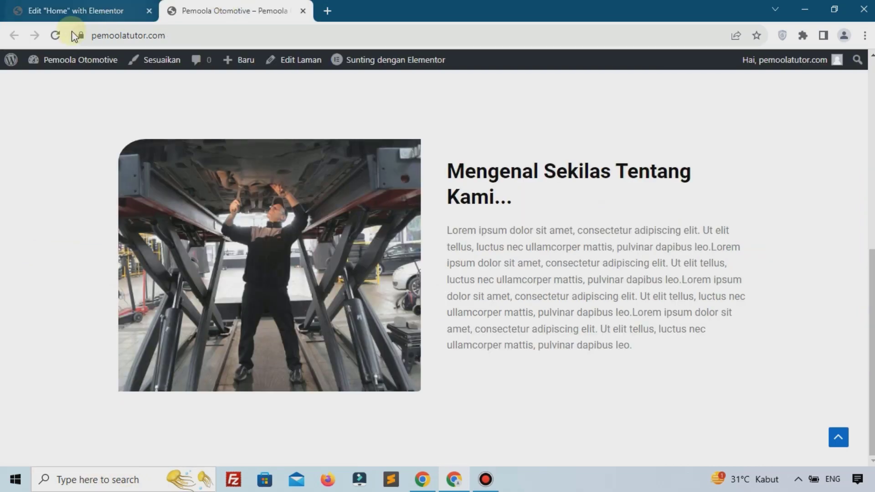
# Reload the live site, review both rows of shadowed cards, and return to the Elementor editor
pyautogui.click(54, 35)
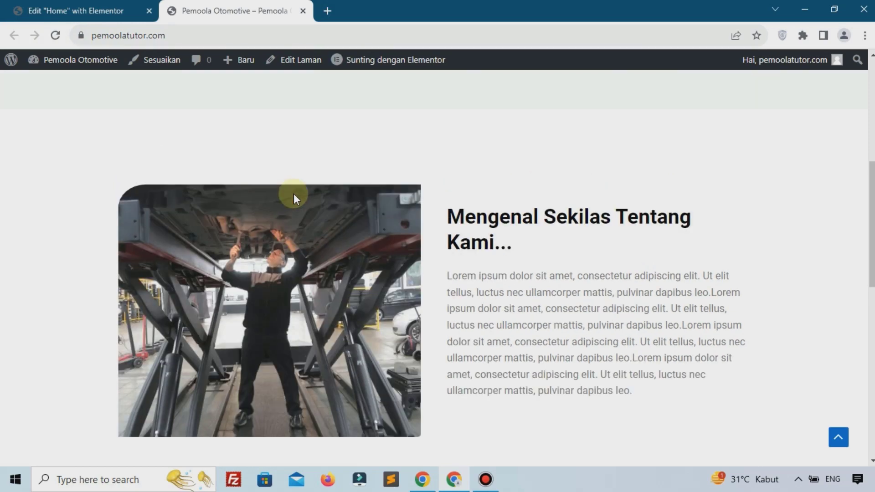
pyautogui.scroll(8, 293, 193)
pyautogui.scroll(-12, 294, 193)
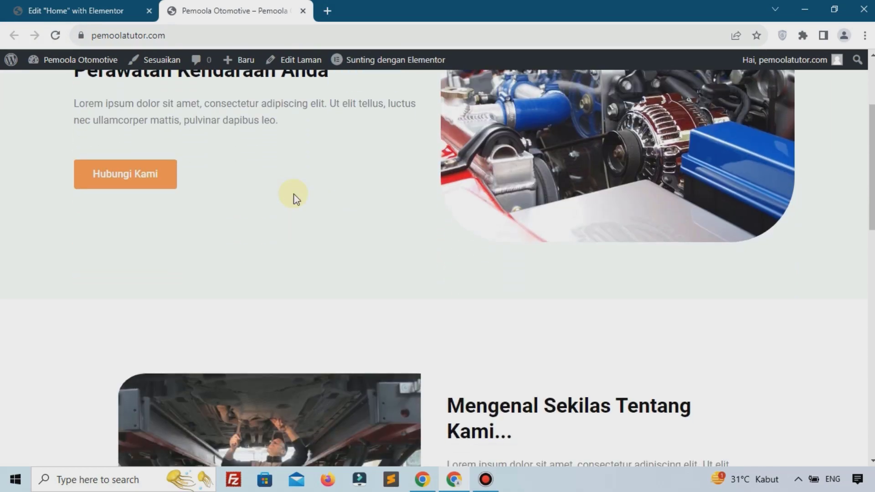
pyautogui.scroll(-1, 294, 193)
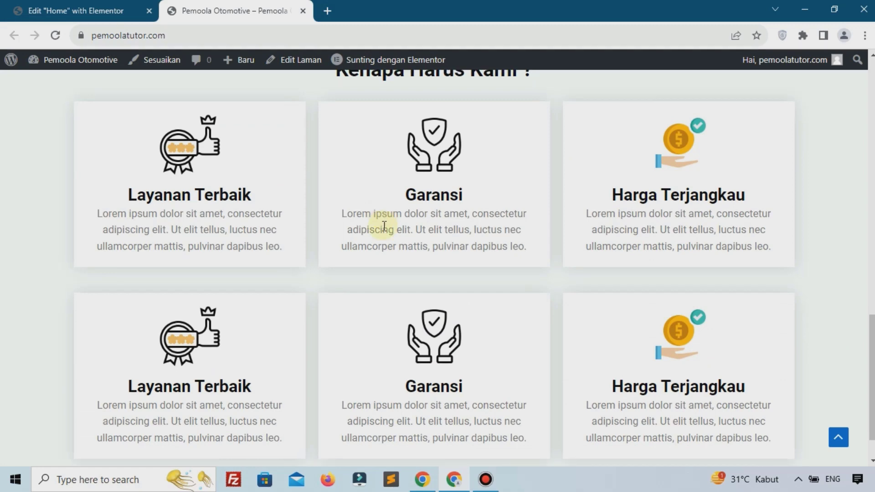
pyautogui.scroll(4, 384, 226)
pyautogui.scroll(-2, 324, 251)
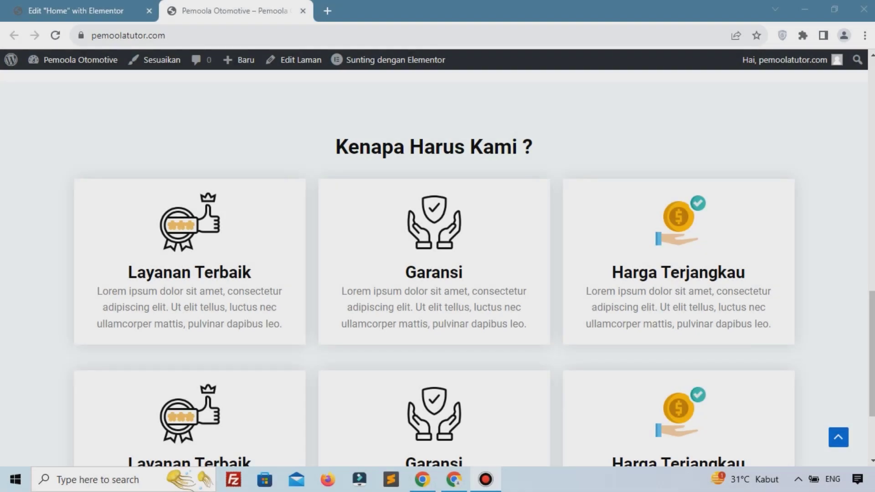
pyautogui.scroll(-3, 304, 209)
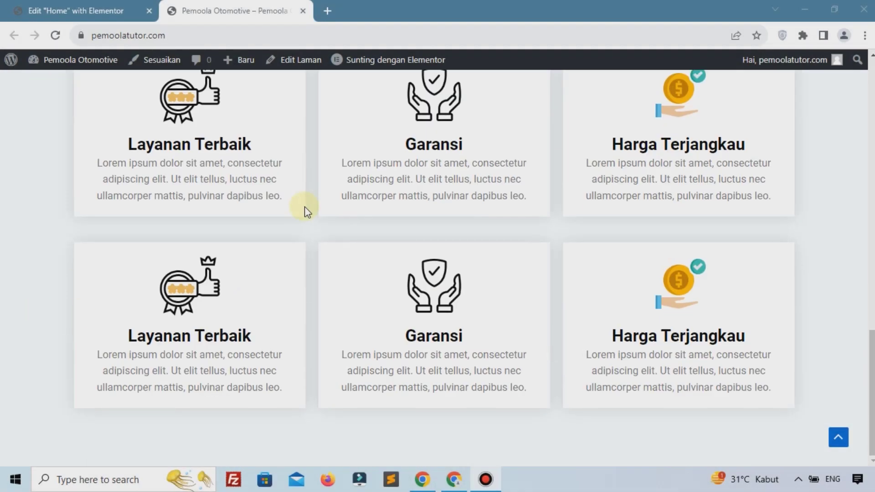
pyautogui.scroll(15, 304, 207)
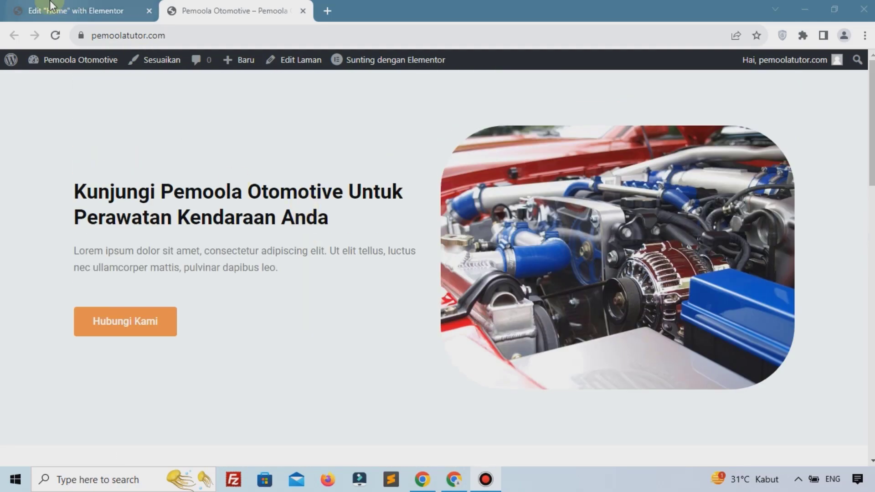
pyautogui.click(50, 7)
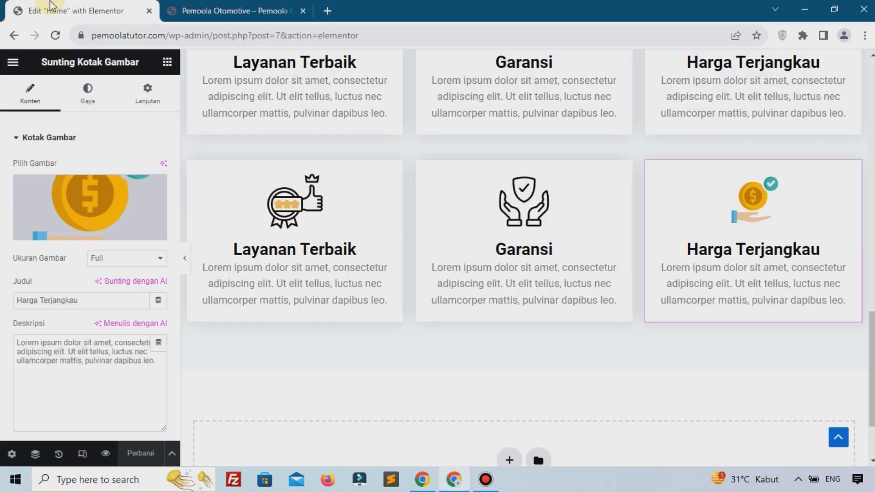
# Add a single-column container below the cards and place a Tajuk heading widget in it
pyautogui.scroll(-2, 416, 289)
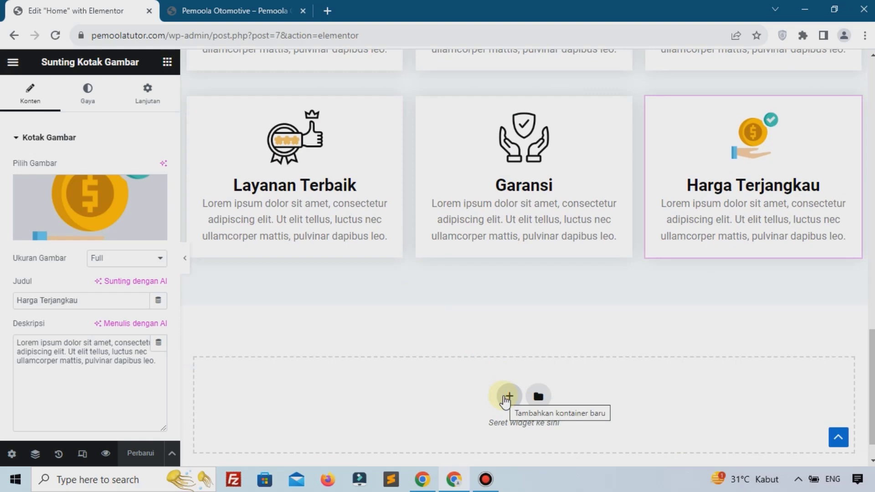
pyautogui.click(507, 397)
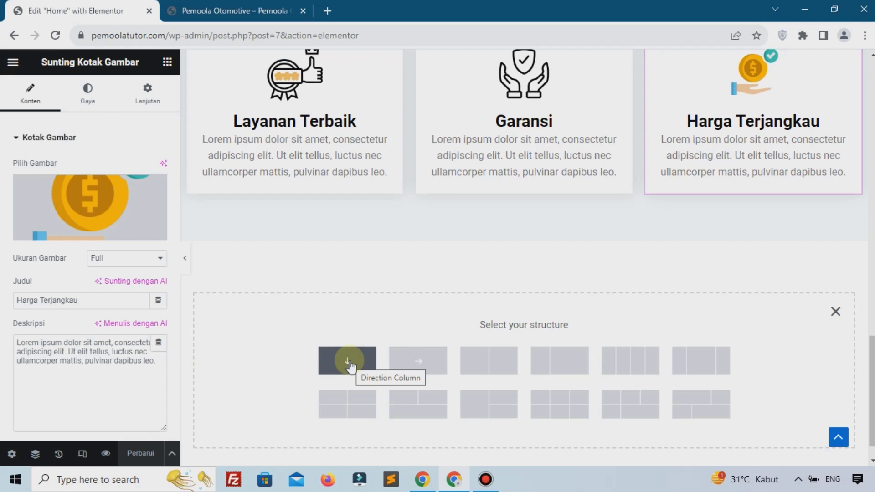
pyautogui.click(349, 363)
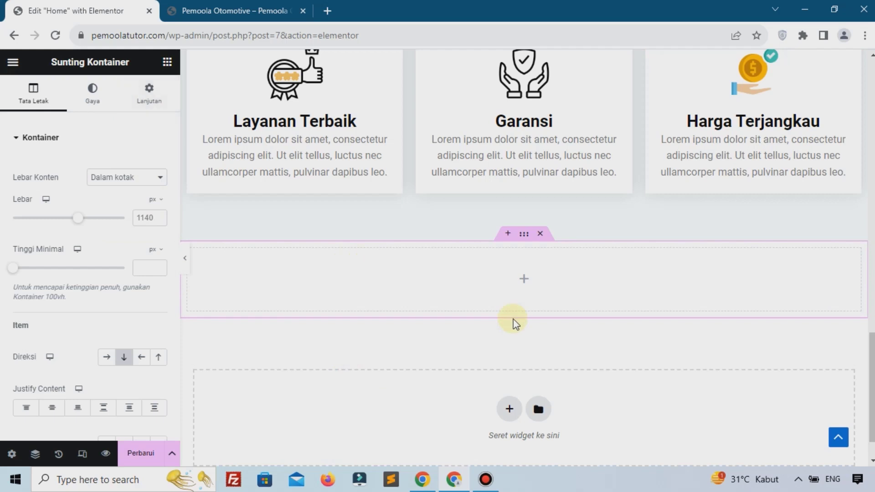
pyautogui.click(524, 280)
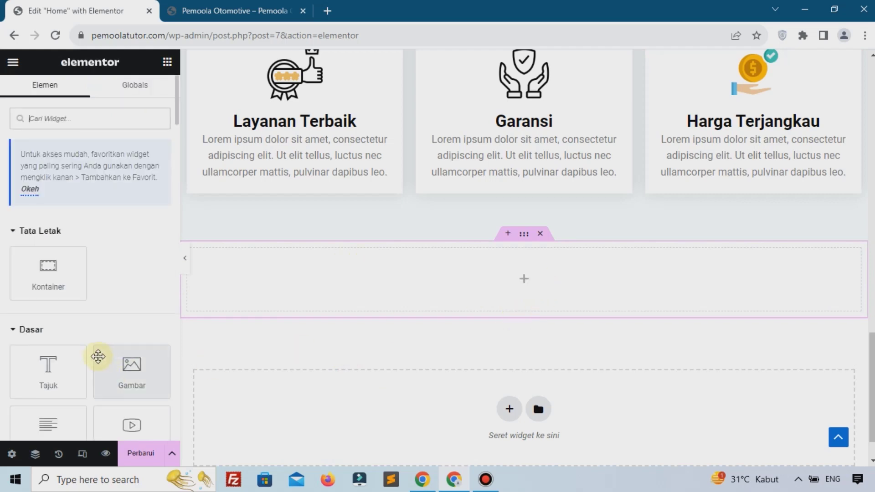
pyautogui.moveTo(50, 367); pyautogui.dragTo(326, 305)
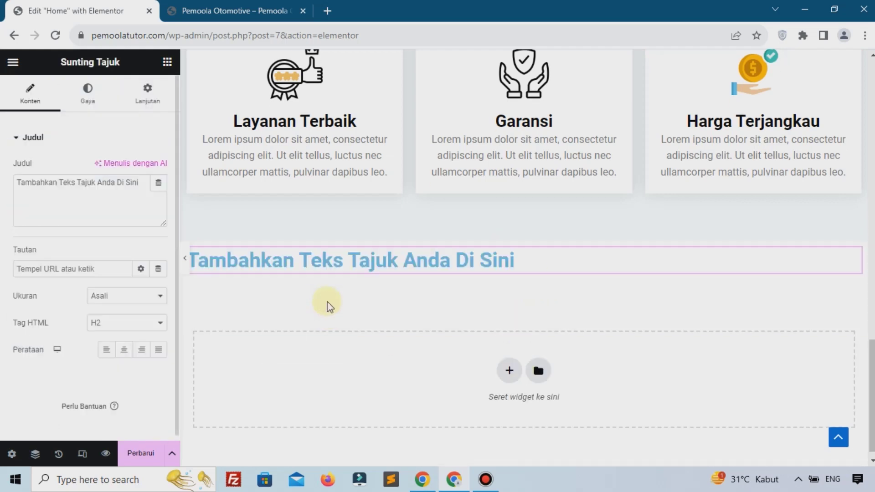
# Enter the heading text Layanan Kami and center it
pyautogui.click(52, 211)
pyautogui.hotkey('ctrl', 'a')
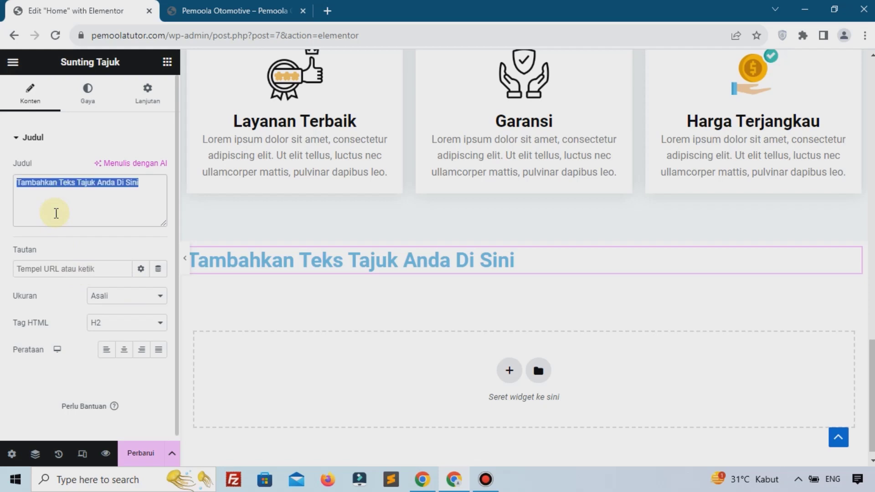
pyautogui.write('Layu')
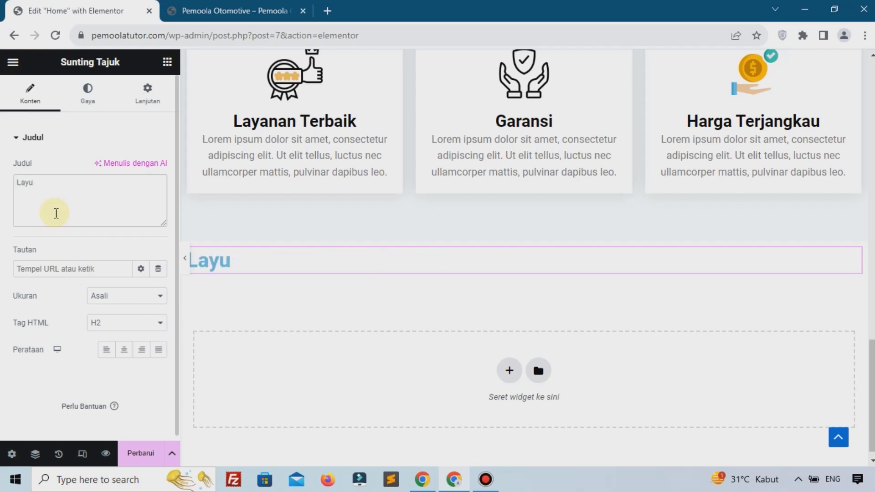
pyautogui.write('aanan Kami')
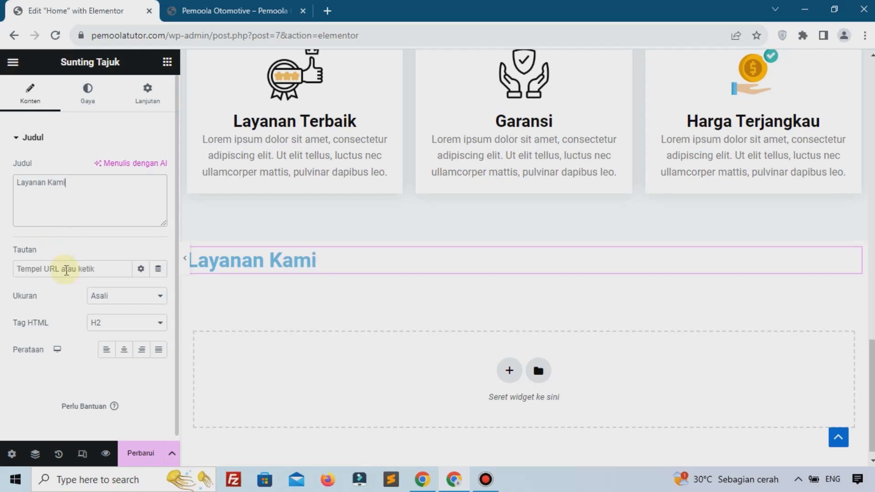
pyautogui.click(127, 355)
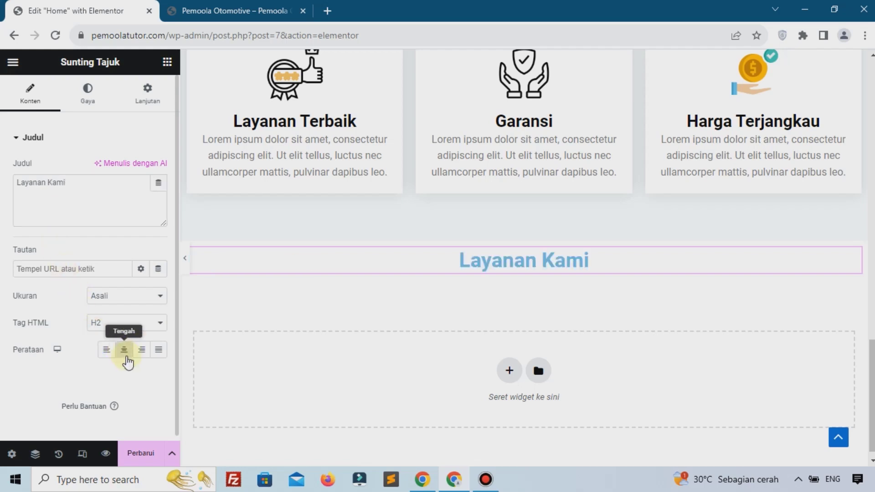
# Set the Layanan Kami heading colour to black #000000
pyautogui.click(88, 91)
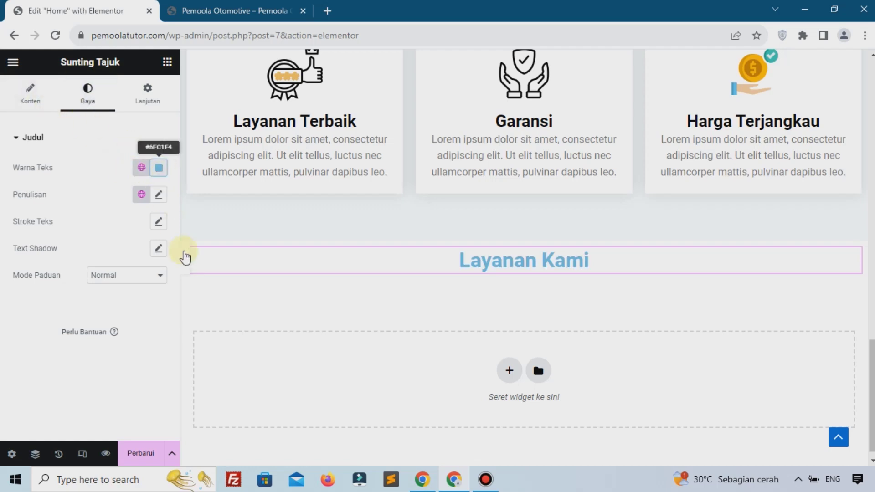
pyautogui.click(159, 168)
pyautogui.moveTo(227, 312); pyautogui.dragTo(231, 354)
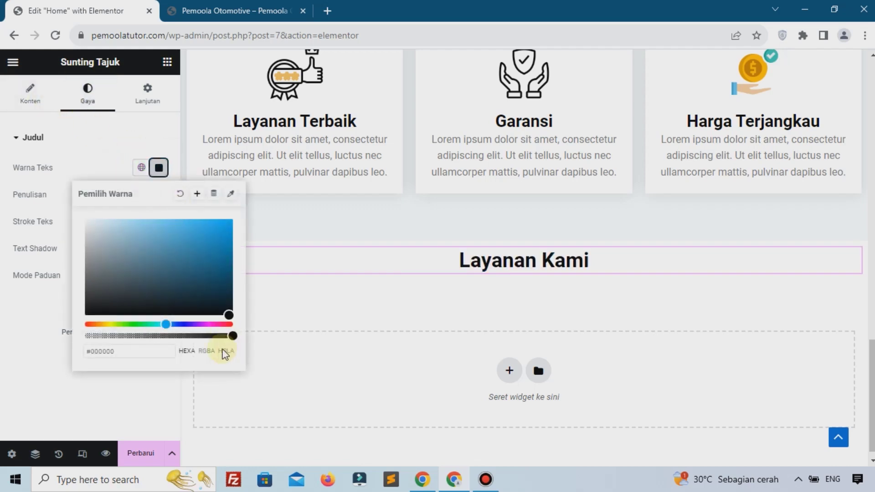
pyautogui.click(138, 389)
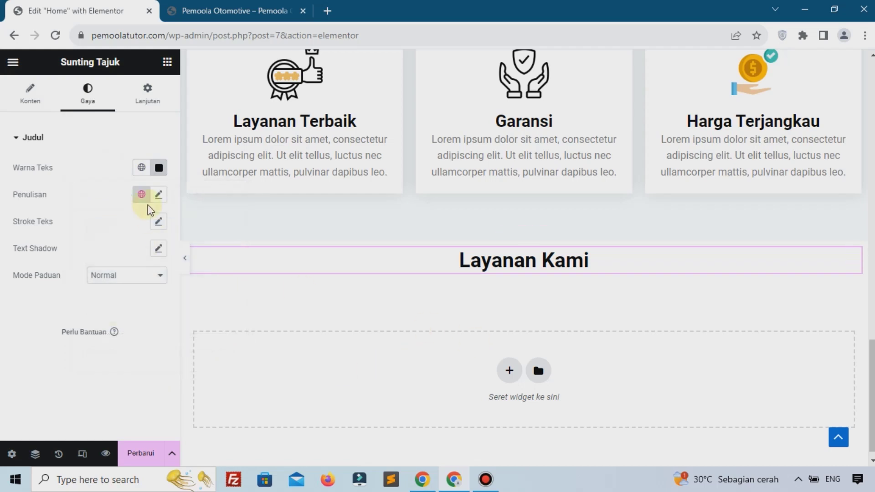
pyautogui.moveTo(464, 248)
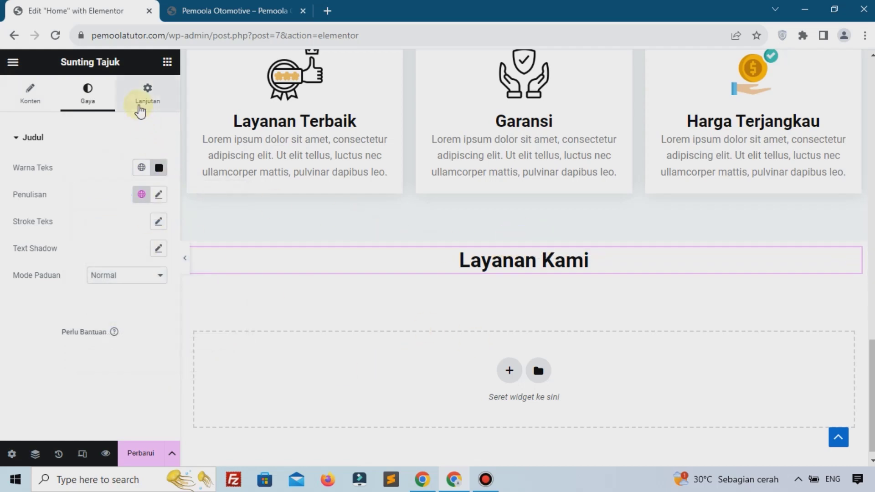
# Give the heading a 3% top margin
pyautogui.click(148, 101)
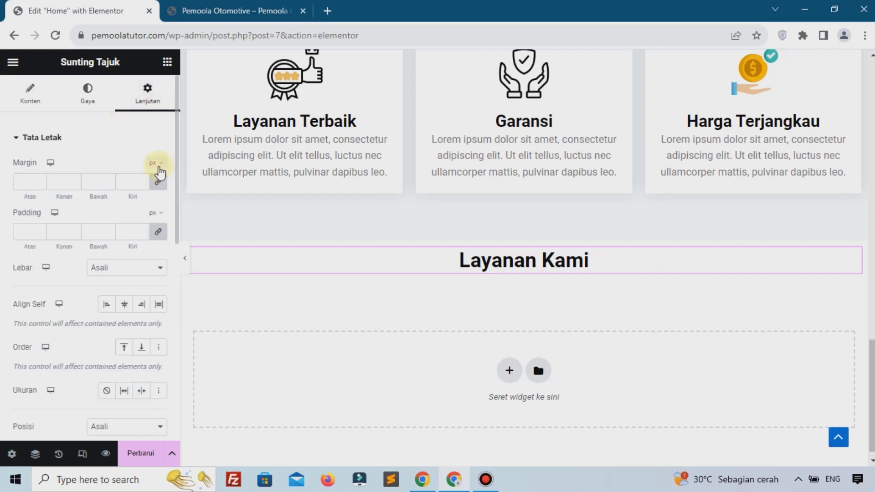
pyautogui.click(155, 165)
pyautogui.click(156, 190)
pyautogui.click(158, 182)
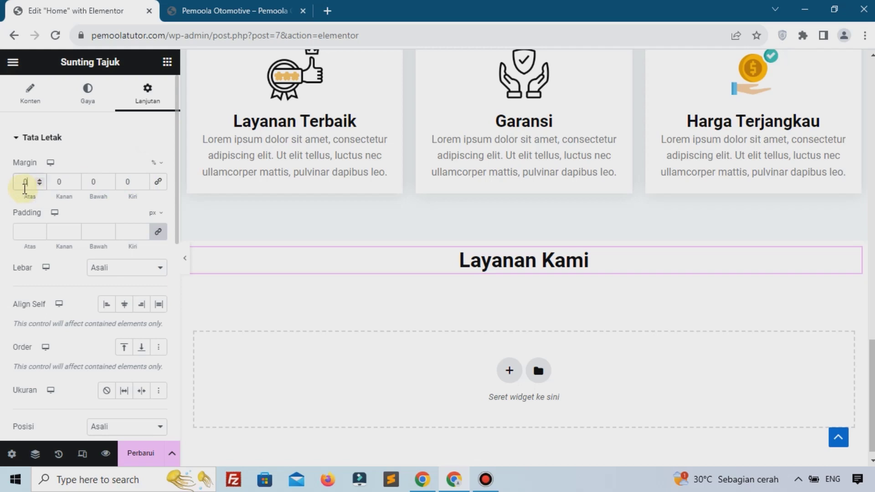
pyautogui.write('3')
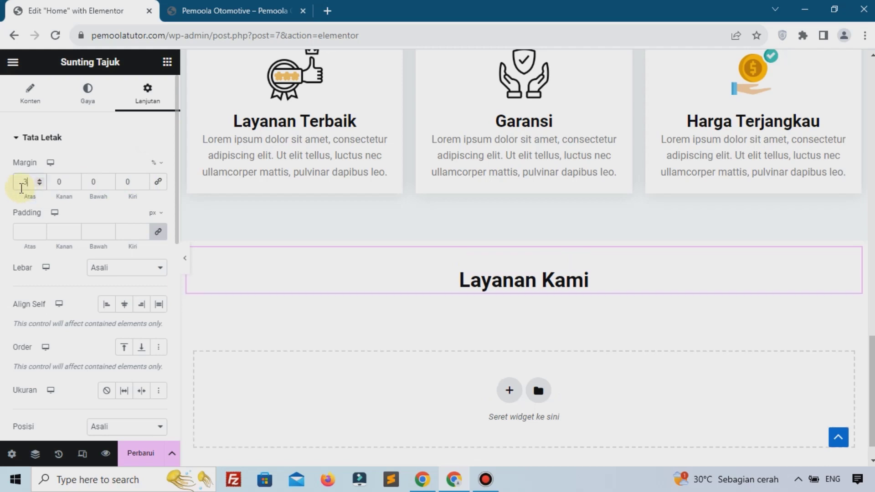
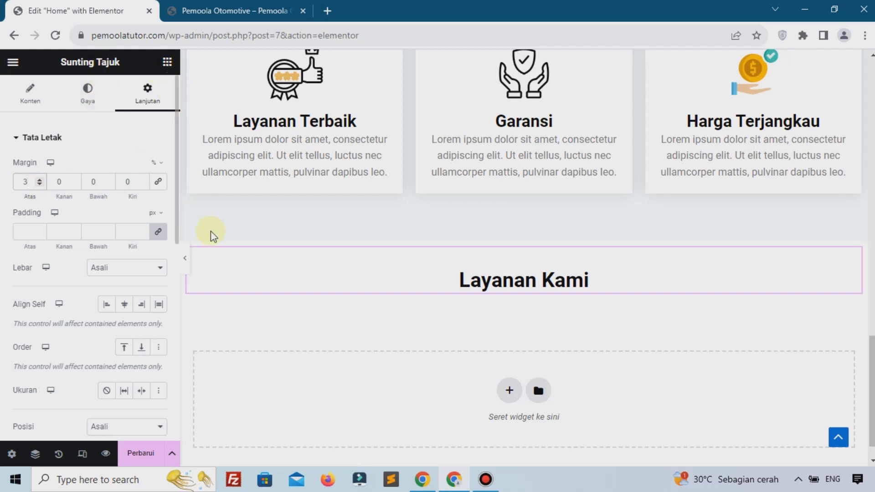
# Add a two-column container below Layanan Kami and duplicate one column to get three empty columns
pyautogui.scroll(-1, 501, 371)
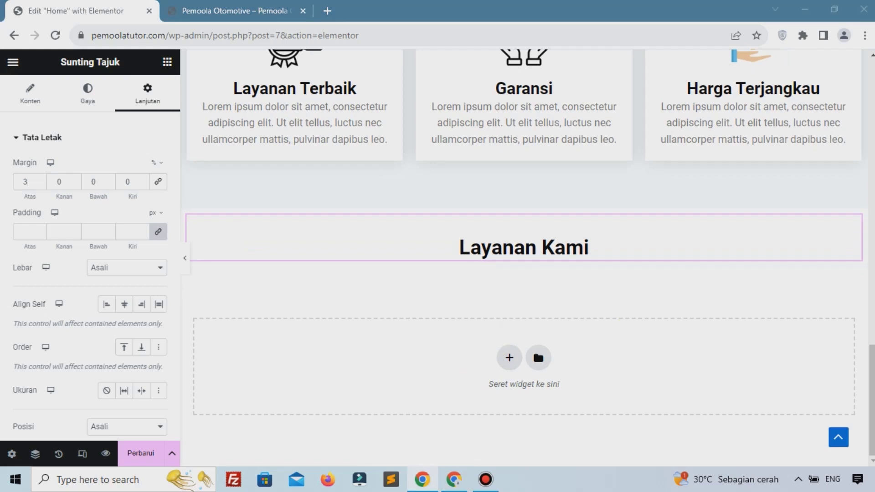
pyautogui.click(509, 359)
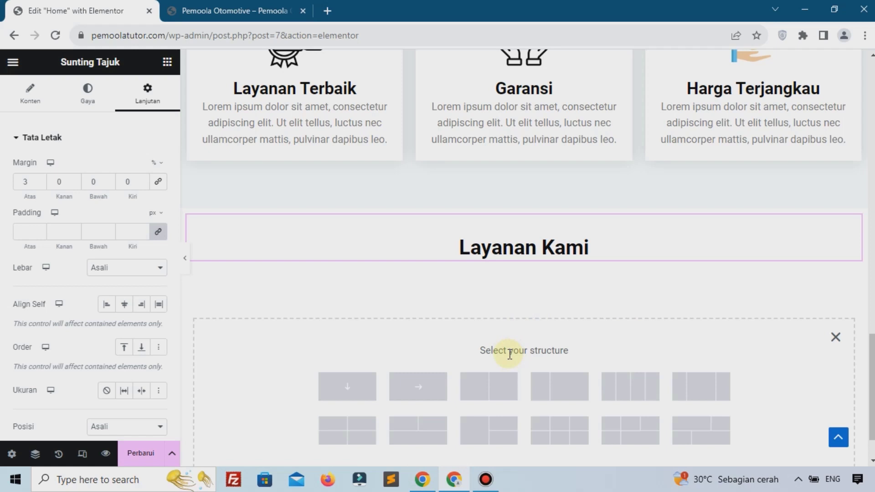
pyautogui.scroll(-2, 510, 355)
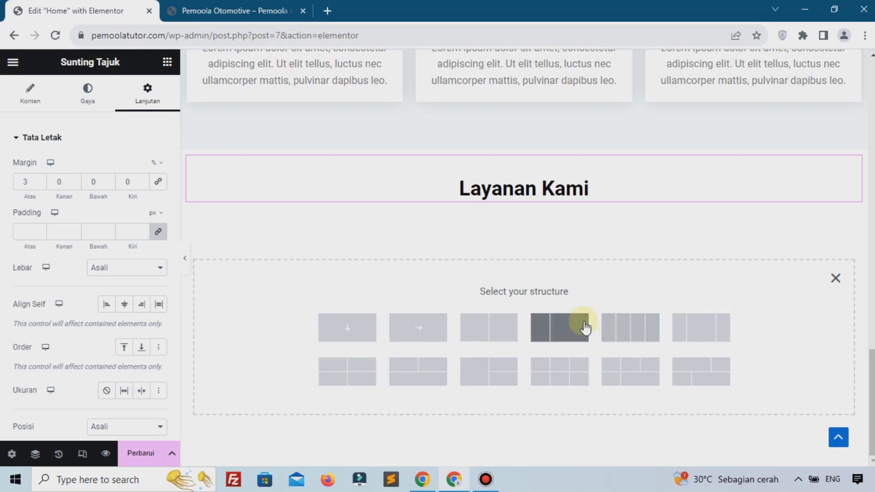
pyautogui.click(506, 339)
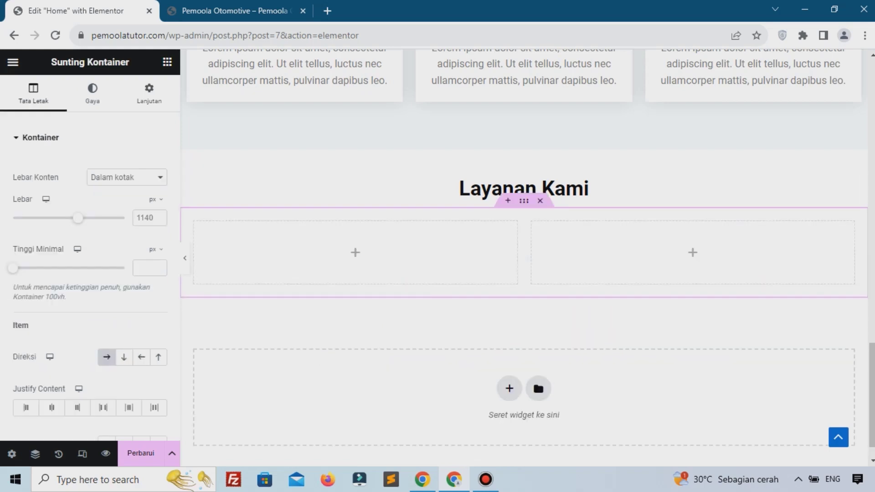
pyautogui.rightClick(553, 234)
pyautogui.click(556, 211)
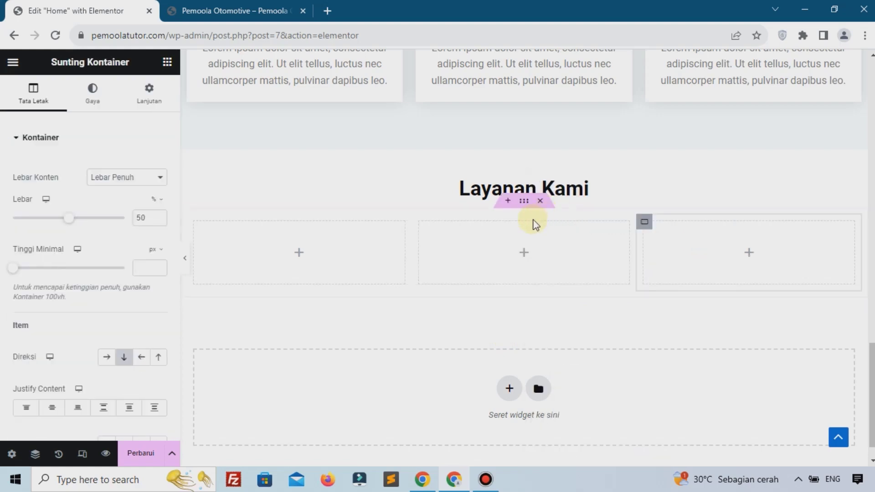
pyautogui.click(493, 489)
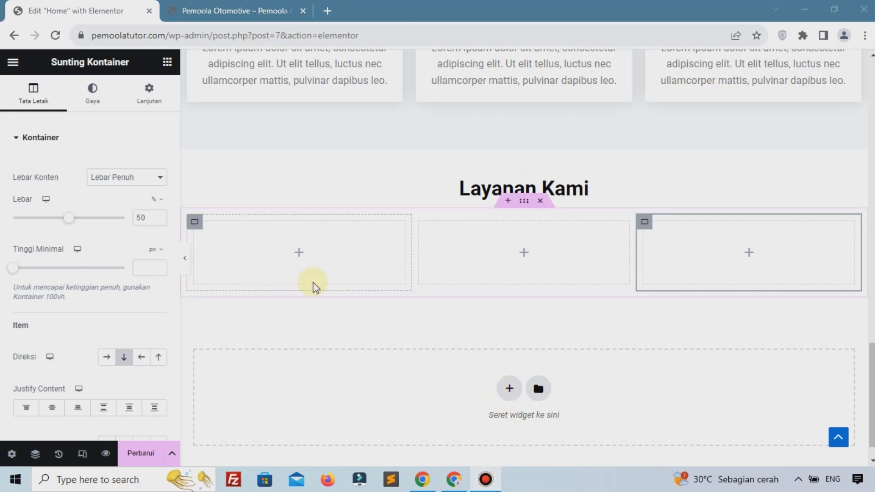
pyautogui.click(299, 253)
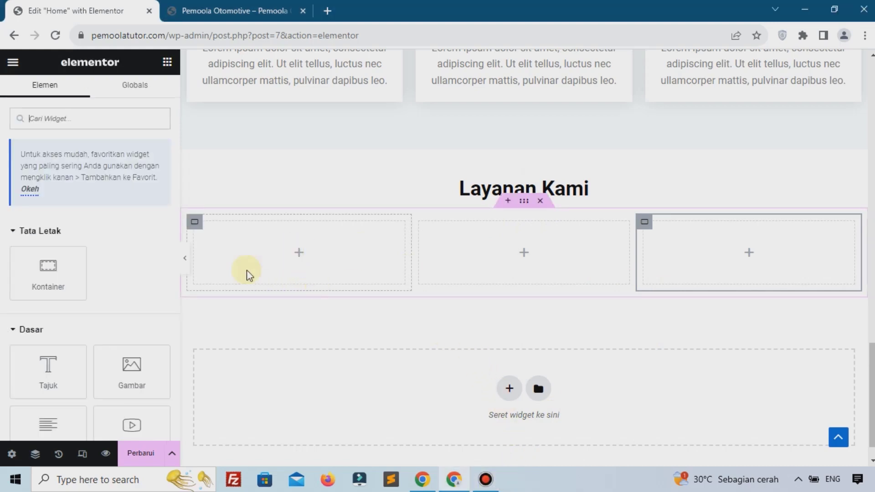
# Add a heading reading Perbaikan Mesin to the first column and centre it
pyautogui.moveTo(49, 368); pyautogui.dragTo(289, 263)
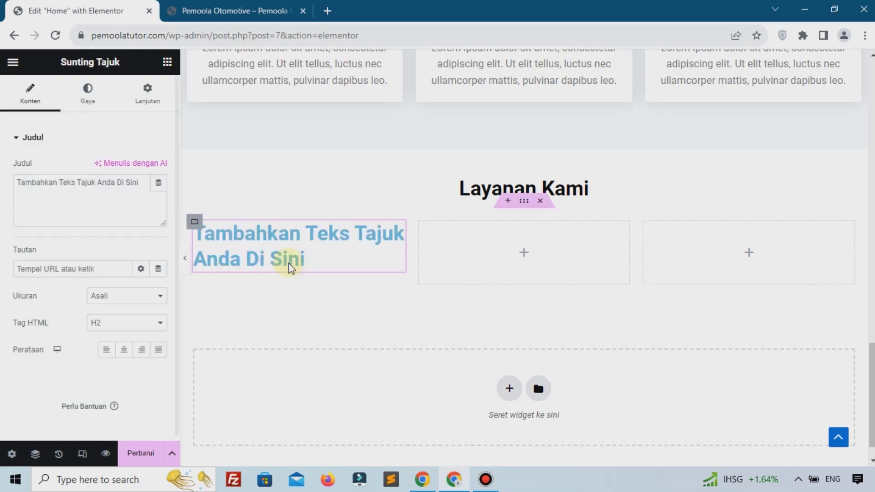
pyautogui.click(78, 208)
pyautogui.hotkey('ctrl', 'a')
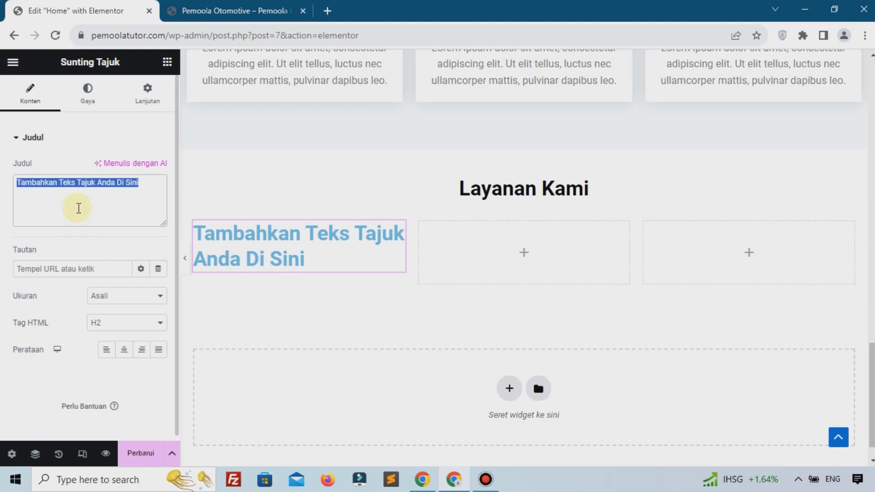
pyautogui.write('Perbaikan Mesin')
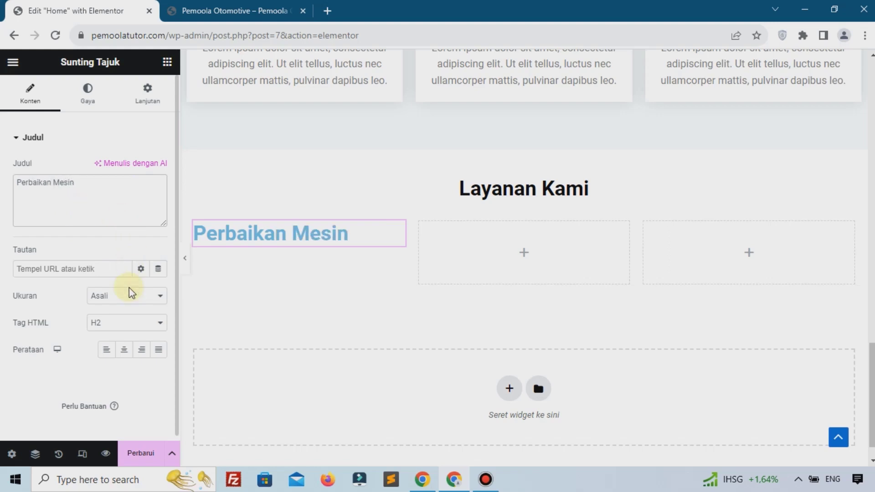
pyautogui.click(125, 351)
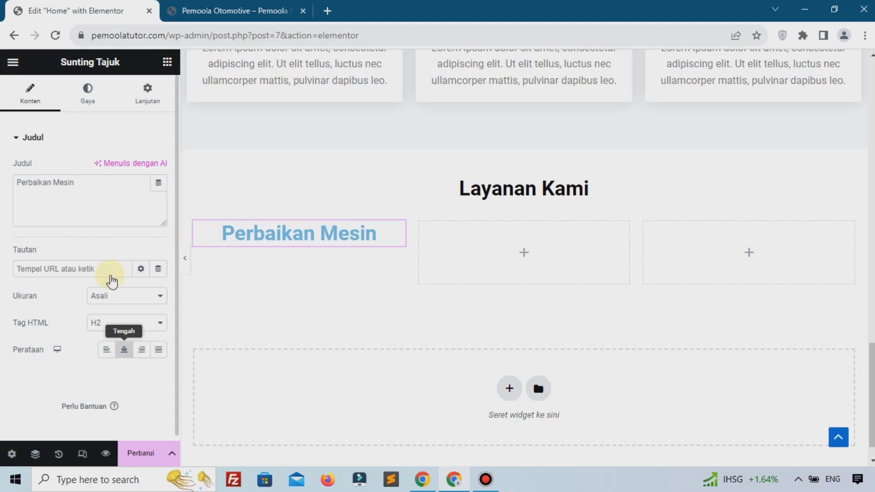
# Make the Perbaikan Mesin heading black #000000 with a font size of 19
pyautogui.click(91, 101)
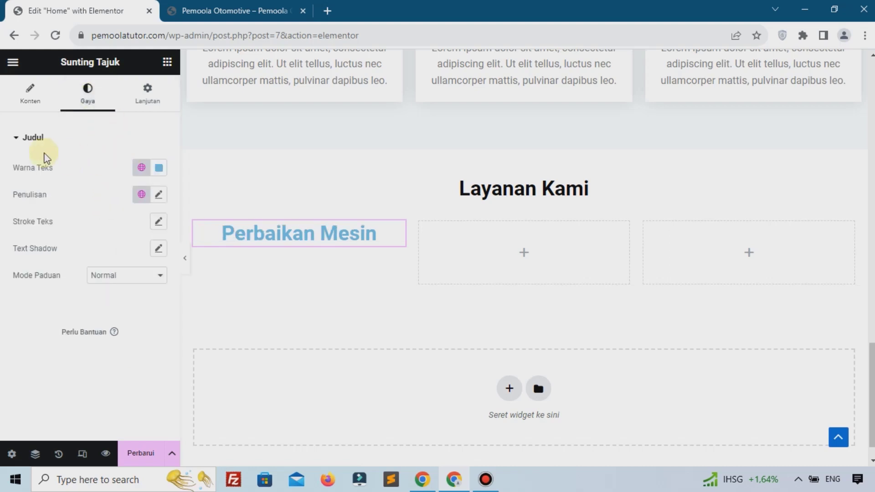
pyautogui.click(163, 169)
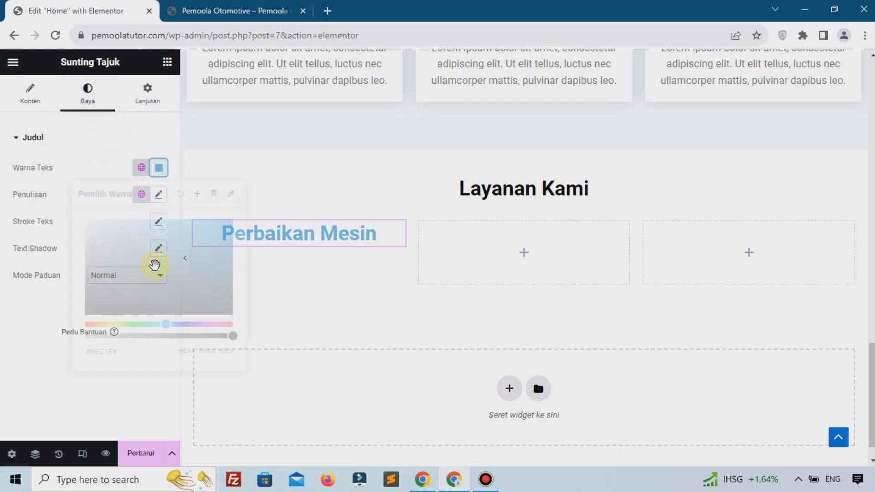
pyautogui.moveTo(171, 250); pyautogui.dragTo(231, 357)
pyautogui.click(152, 400)
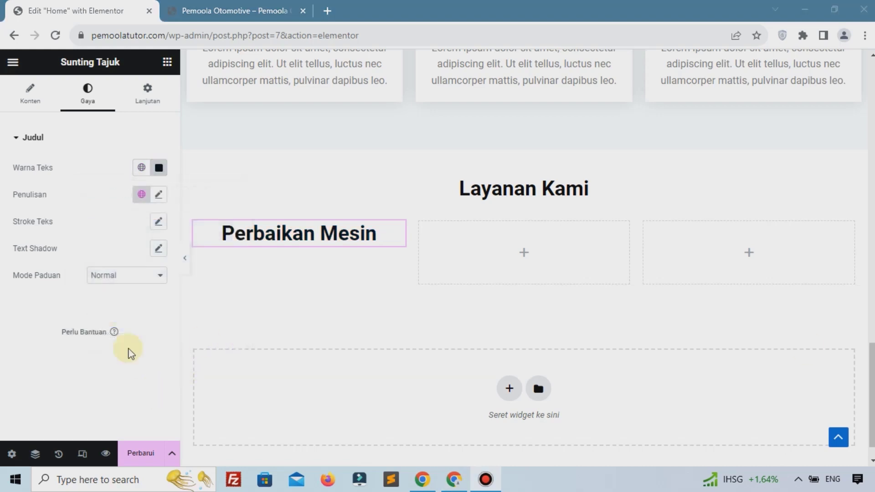
pyautogui.click(158, 194)
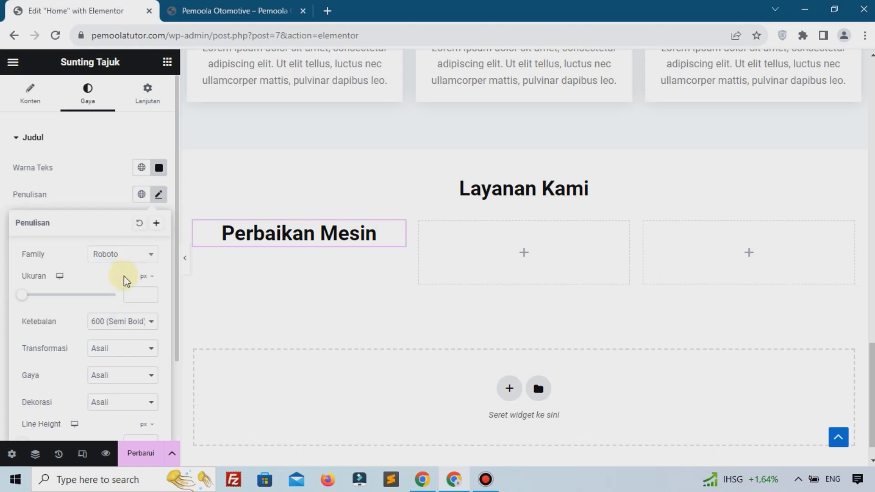
pyautogui.click(130, 294)
pyautogui.write('19')
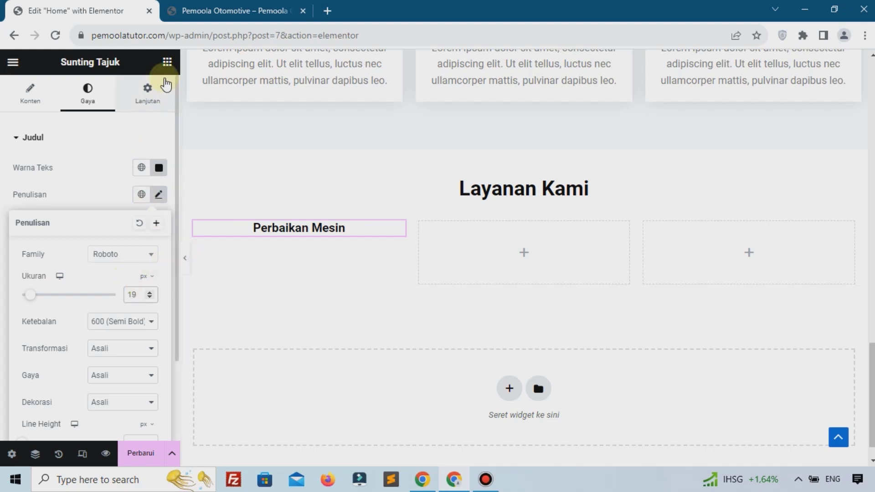
pyautogui.click(168, 62)
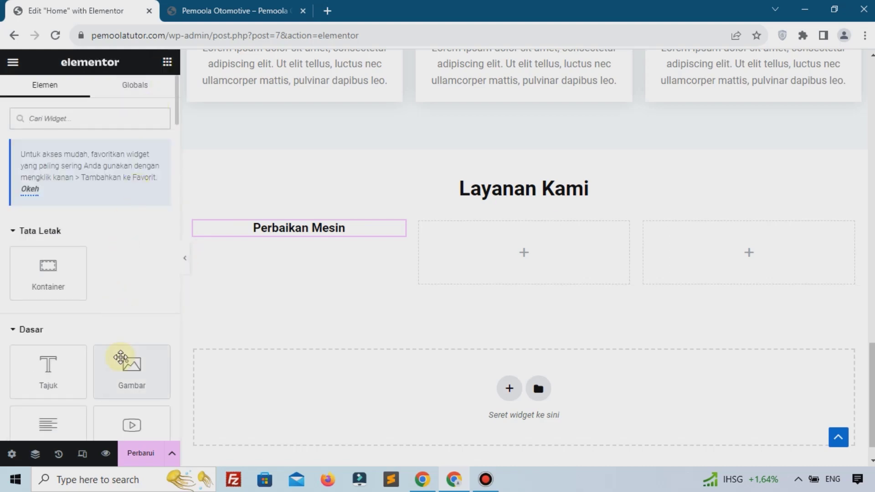
# Insert the uploaded maintenance-300x300.png image below the Perbaikan Mesin heading
pyautogui.moveTo(121, 357); pyautogui.dragTo(247, 235)
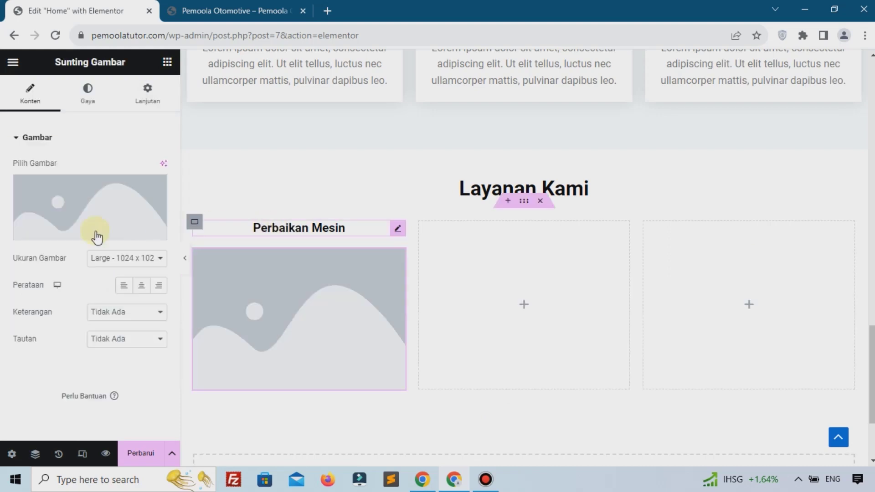
pyautogui.click(80, 210)
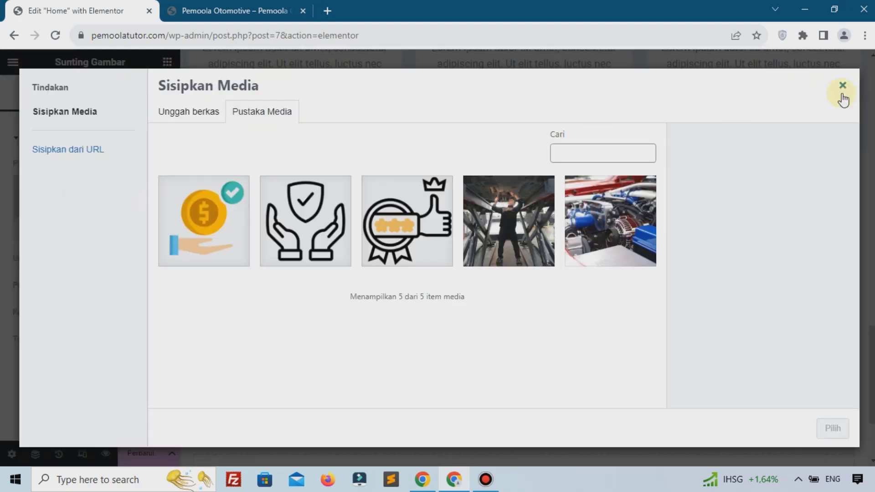
pyautogui.click(195, 130)
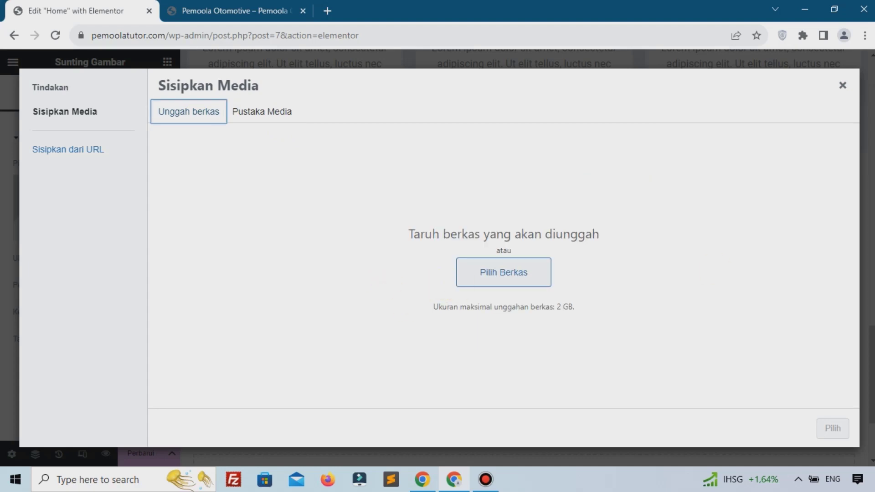
pyautogui.click(503, 273)
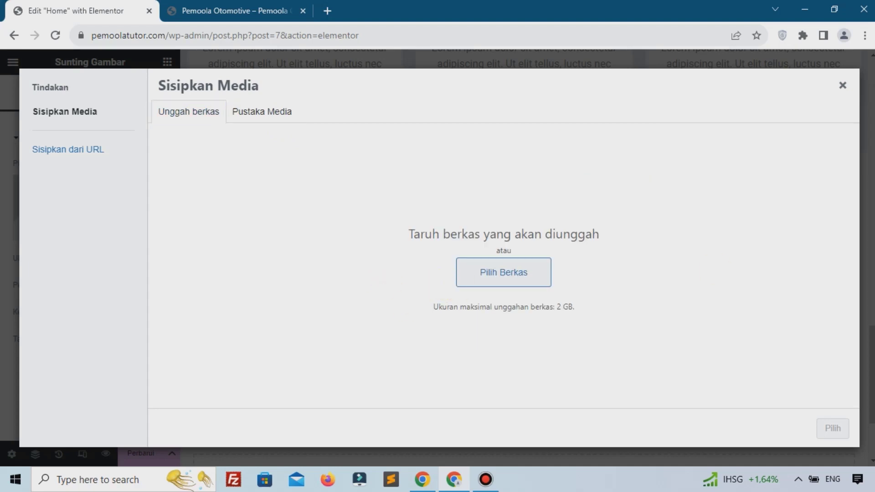
pyautogui.moveTo(823, 211); pyautogui.dragTo(764, 228)
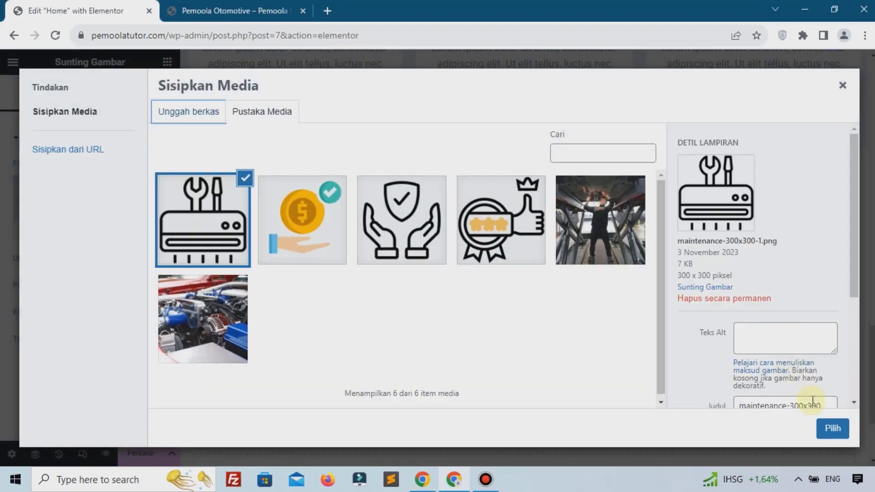
pyautogui.click(833, 431)
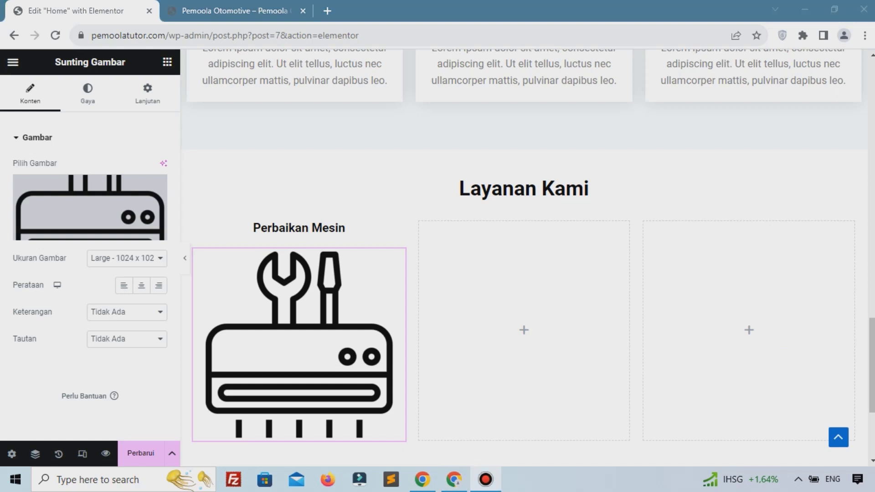
# Set the maintenance icon's width to 40%
pyautogui.click(88, 93)
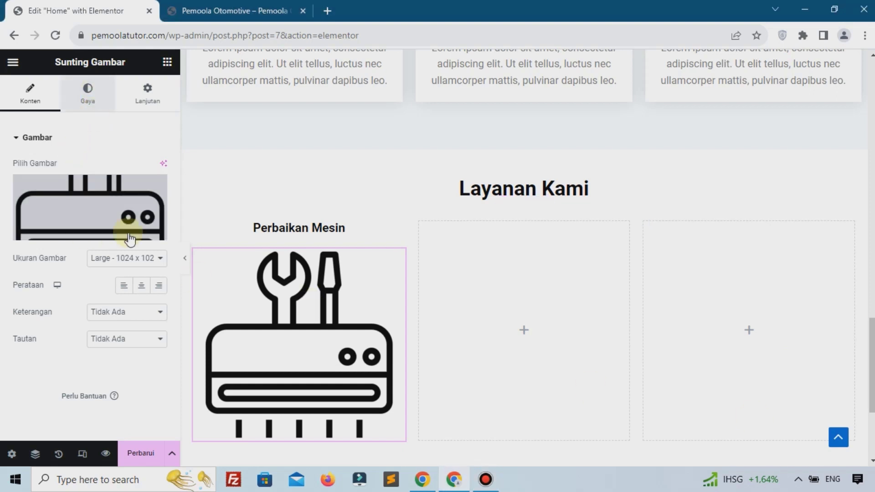
pyautogui.scroll(-1, 250, 364)
pyautogui.scroll(-2, 250, 361)
pyautogui.scroll(1, 250, 348)
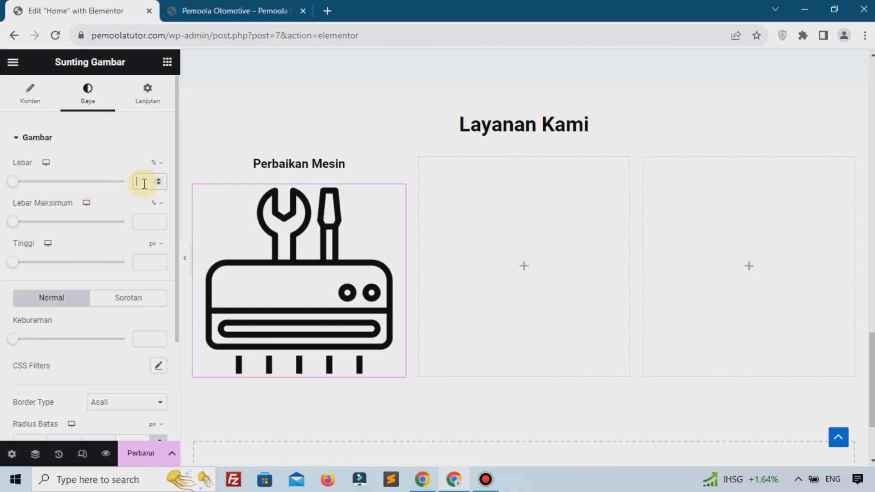
pyautogui.write('40')
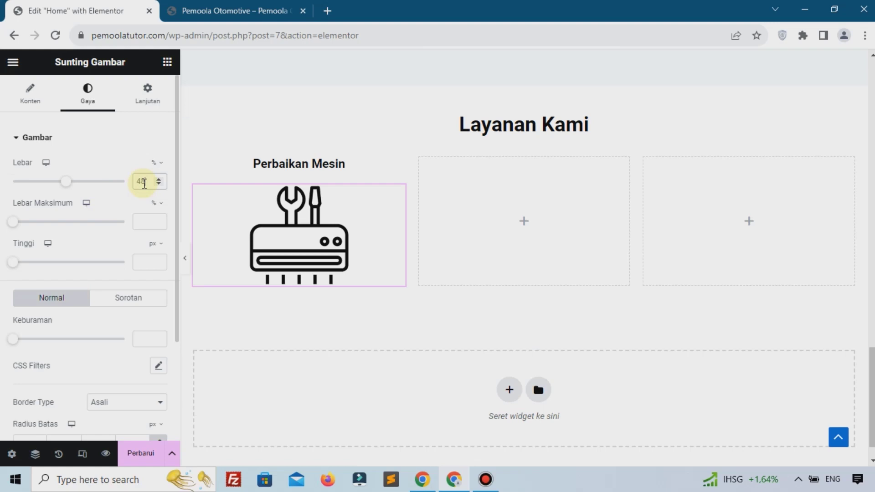
pyautogui.click(168, 62)
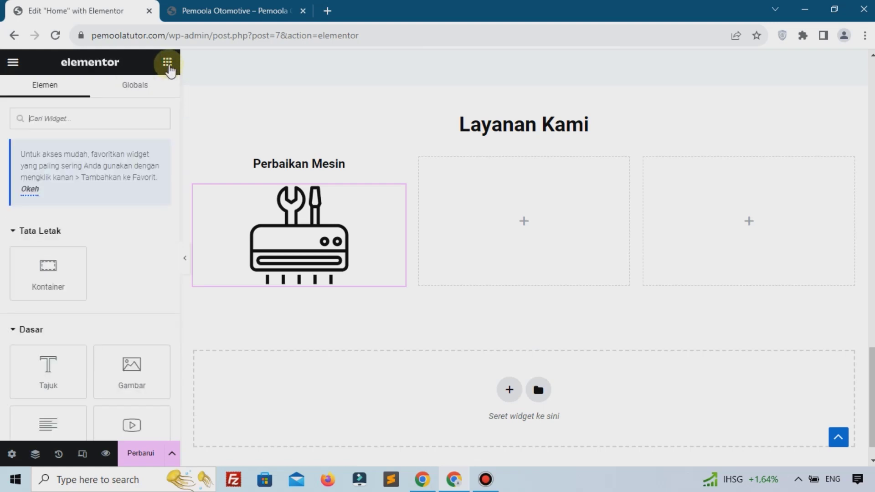
# Add a text block under the maintenance icon and centre-align its placeholder paragraph
pyautogui.scroll(-3, 91, 348)
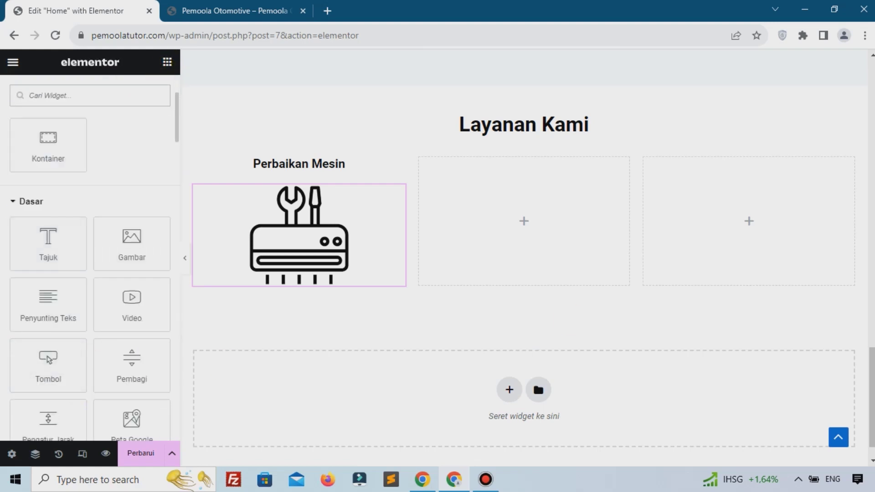
pyautogui.moveTo(43, 314); pyautogui.dragTo(300, 270)
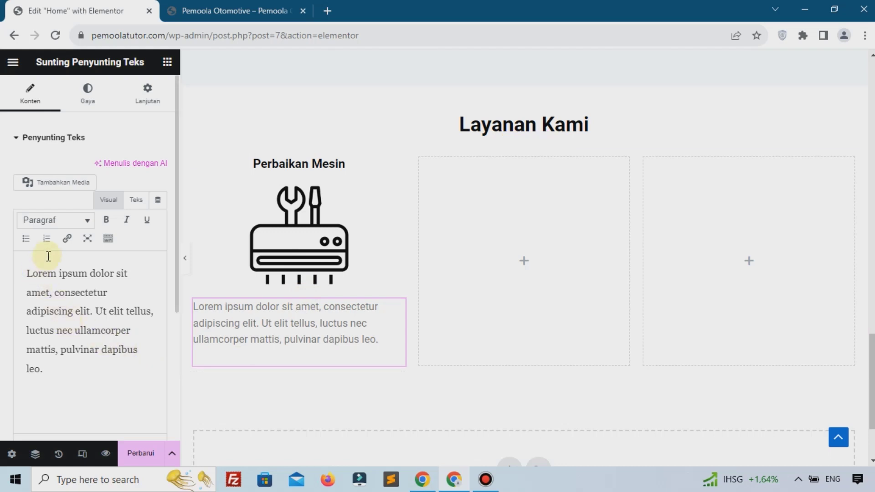
pyautogui.scroll(-4, 16, 264)
pyautogui.scroll(1, 15, 273)
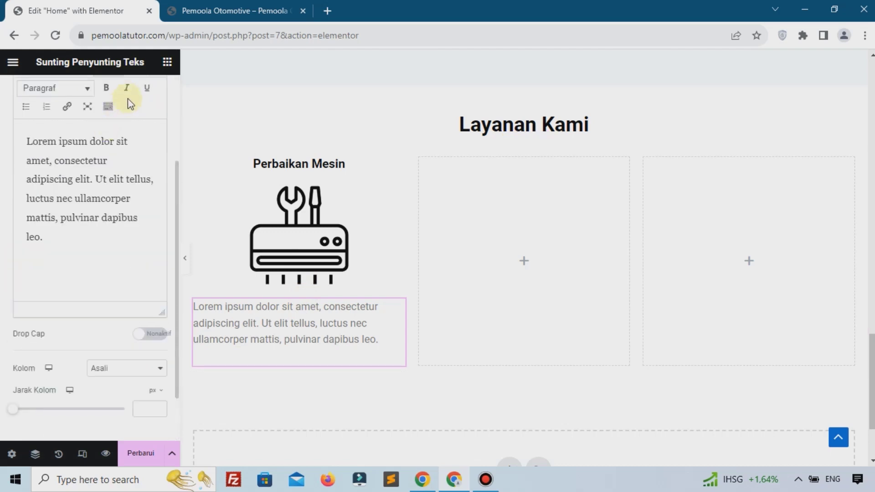
pyautogui.scroll(3, 13, 175)
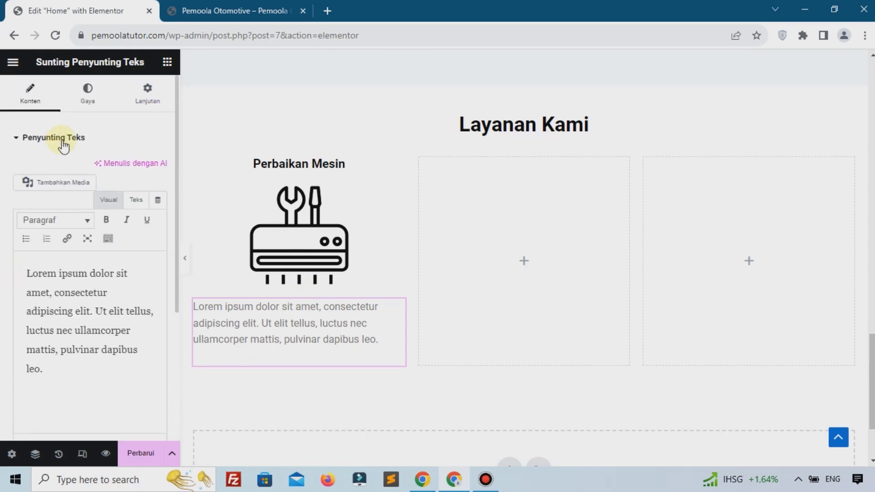
pyautogui.click(87, 93)
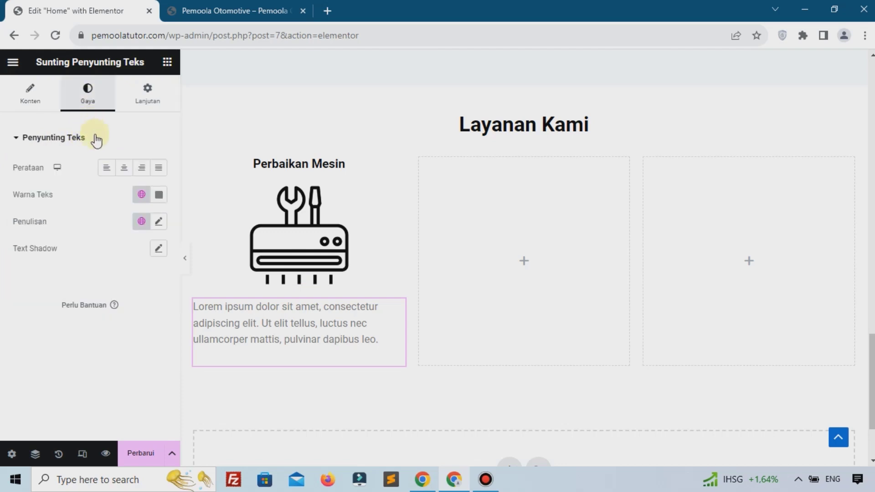
pyautogui.click(123, 169)
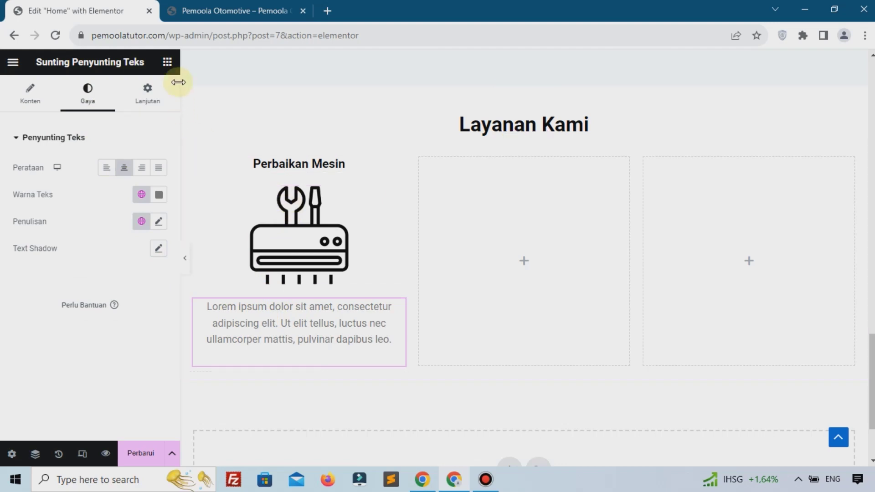
pyautogui.click(167, 62)
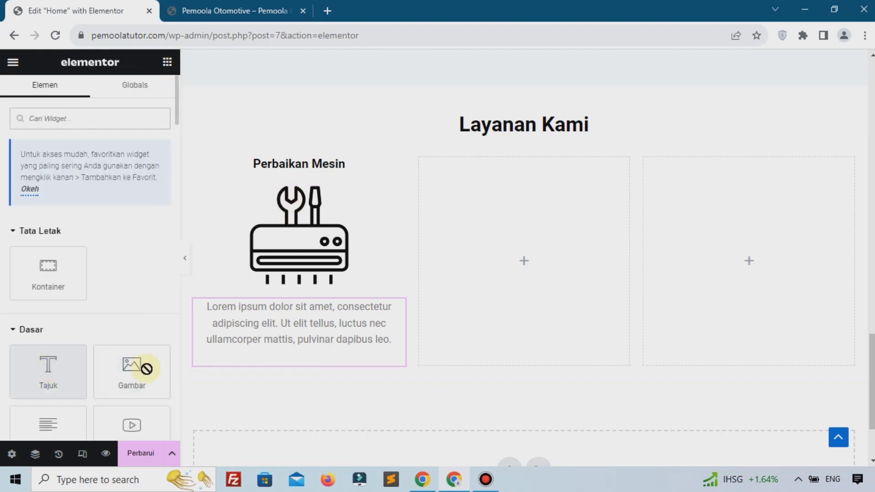
# Add a centred heading reading Rp.1.500.000 below the paragraph
pyautogui.moveTo(146, 368); pyautogui.dragTo(230, 360)
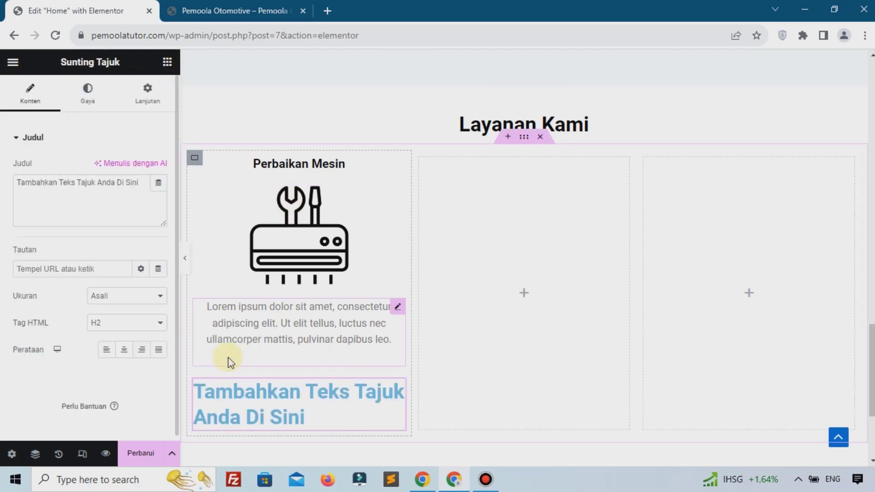
pyautogui.click(101, 210)
pyautogui.hotkey('ctrl', 'a')
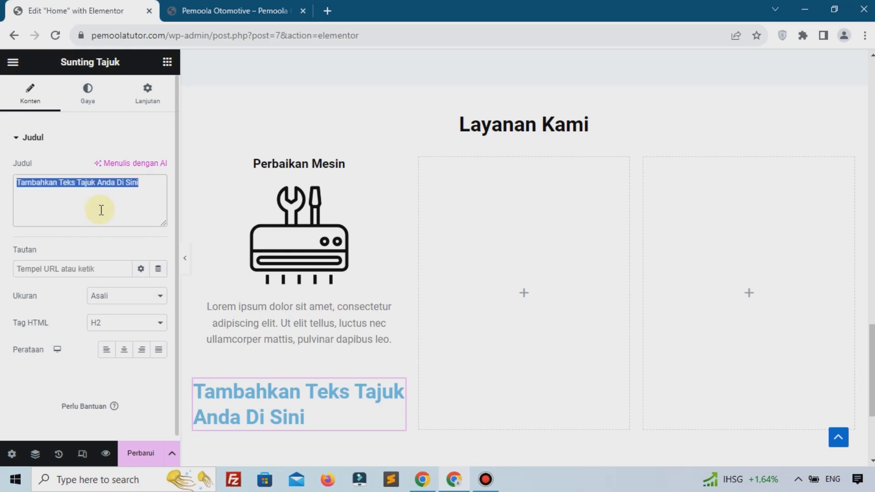
pyautogui.write('Rp.1.')
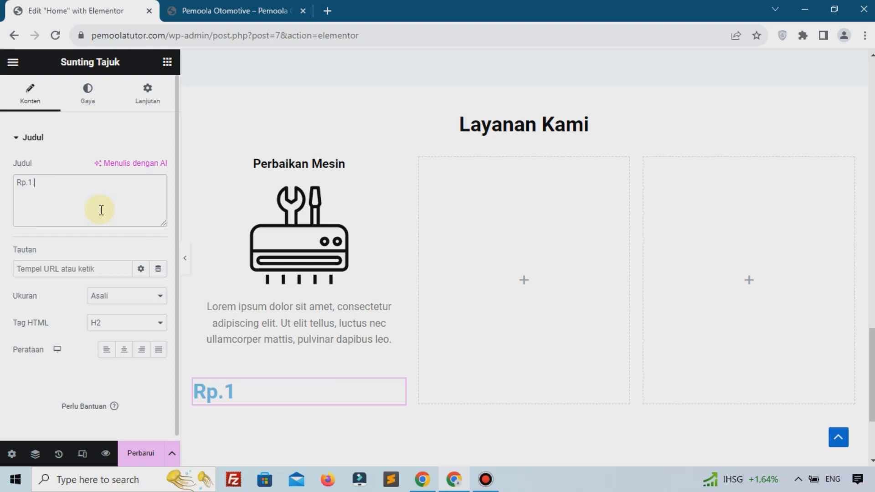
pyautogui.write('00.000')
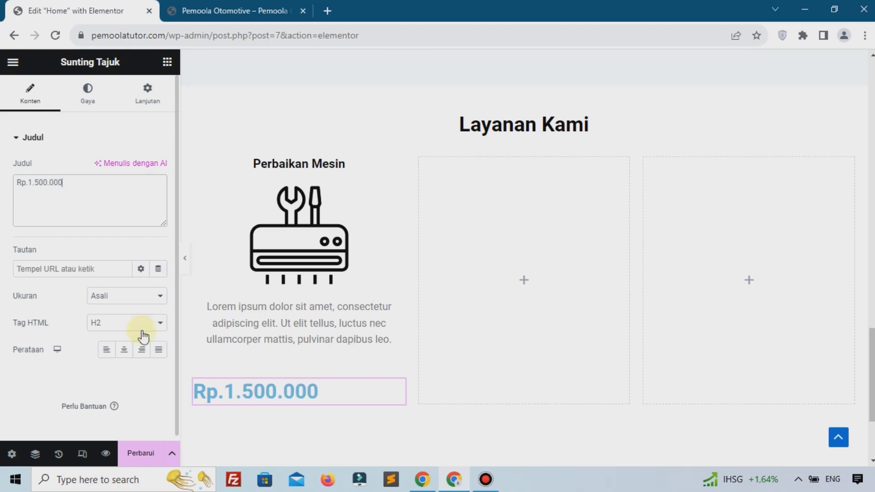
pyautogui.click(123, 350)
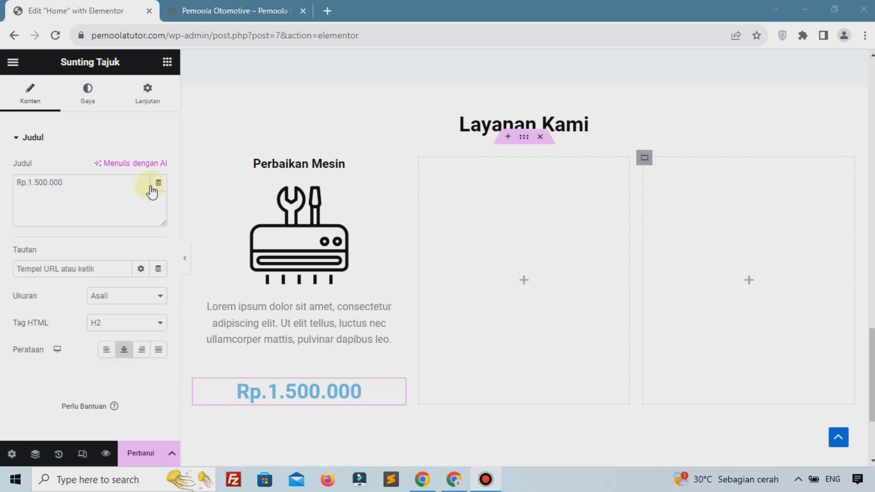
# Colour the price heading black #000000 with a 25 px font size
pyautogui.click(85, 110)
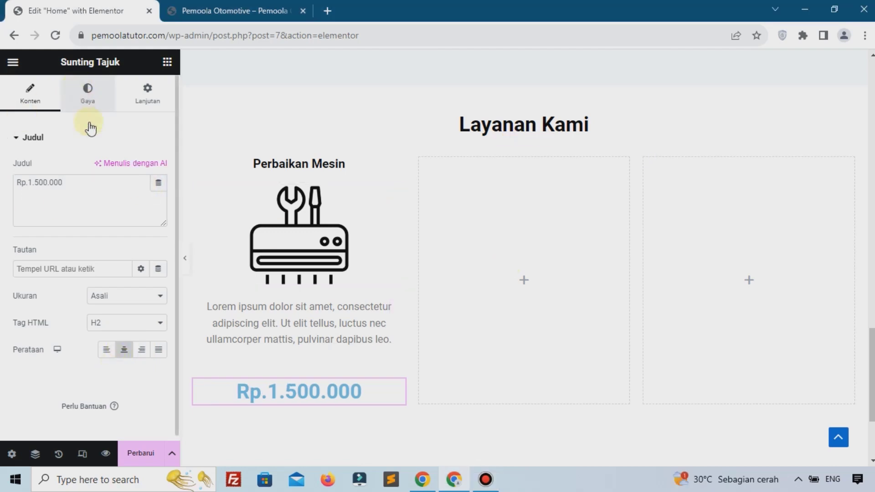
pyautogui.click(159, 168)
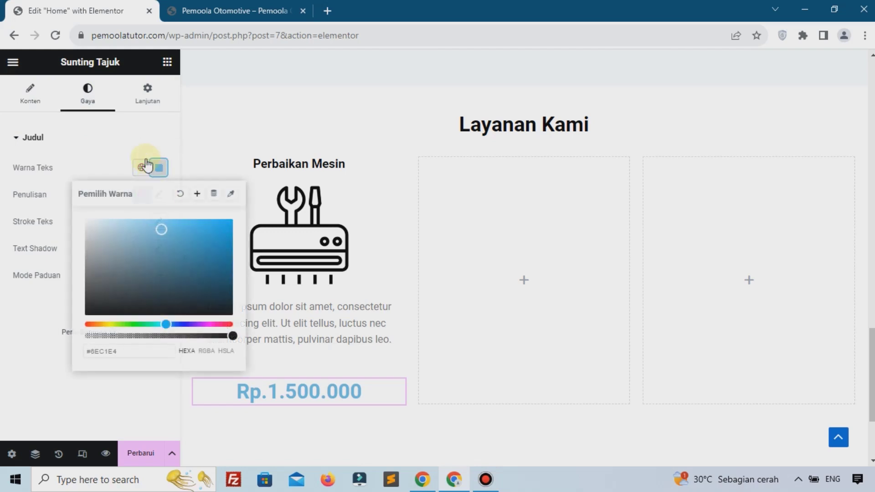
pyautogui.click(216, 315)
pyautogui.click(25, 347)
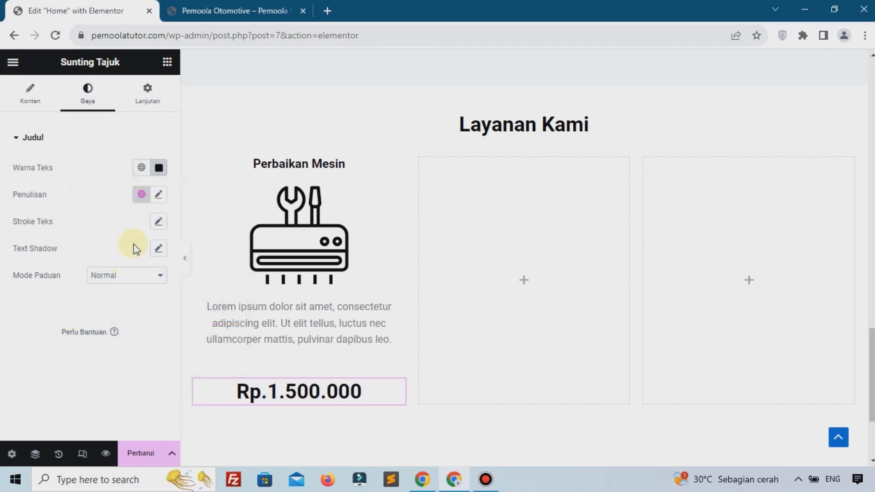
pyautogui.click(158, 195)
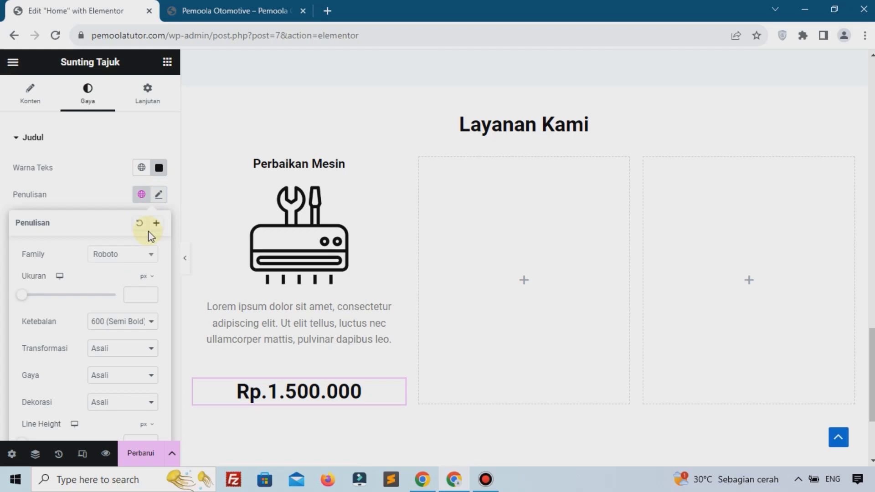
pyautogui.click(141, 295)
pyautogui.write('25')
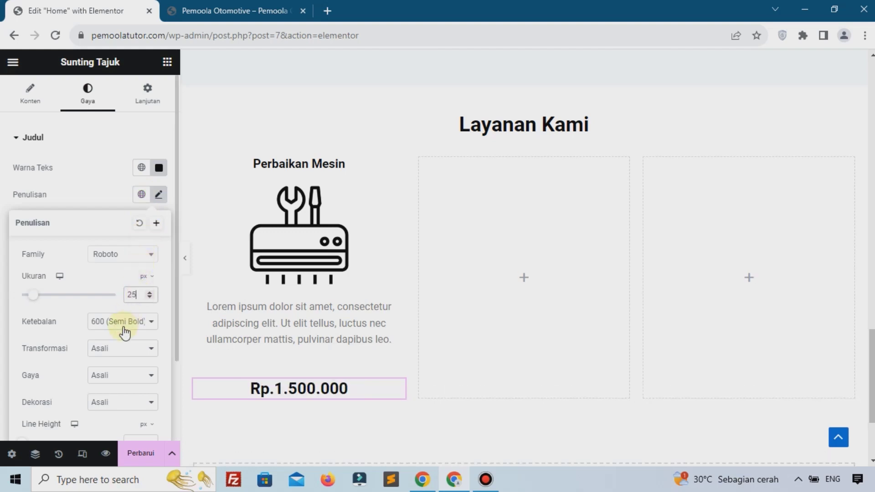
# Give the price heading a -6% top margin
pyautogui.click(144, 110)
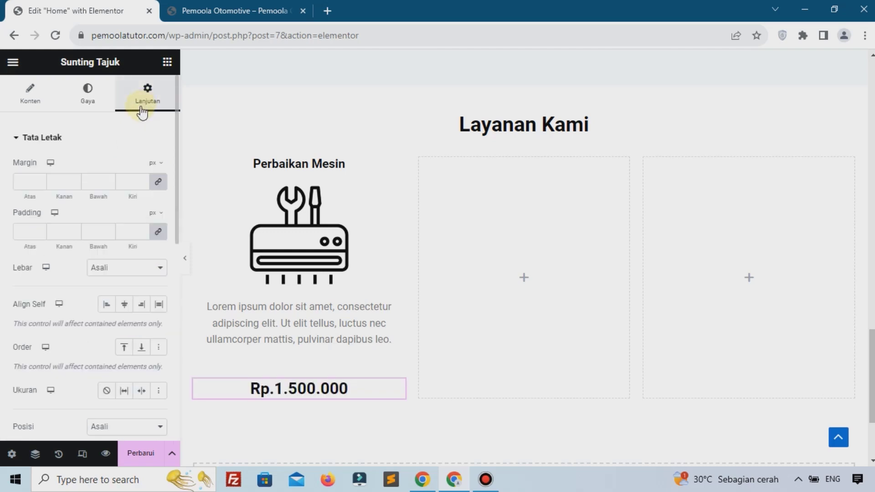
pyautogui.click(157, 184)
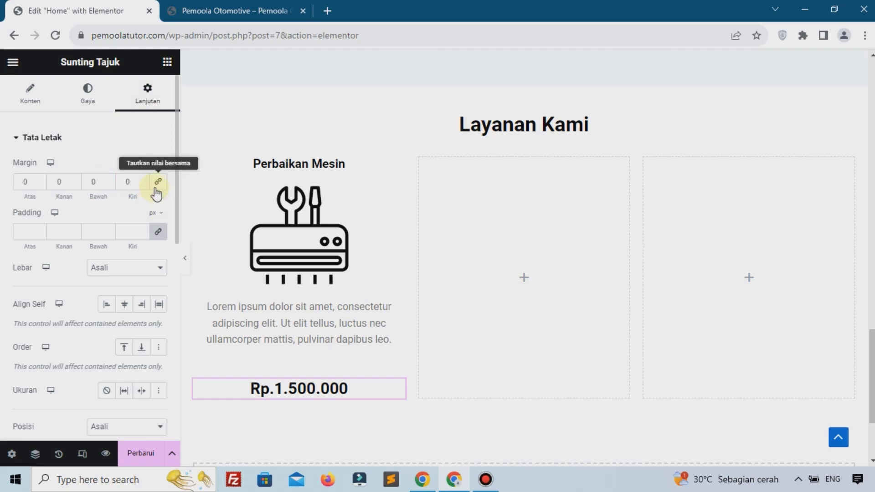
pyautogui.click(156, 164)
pyautogui.click(155, 184)
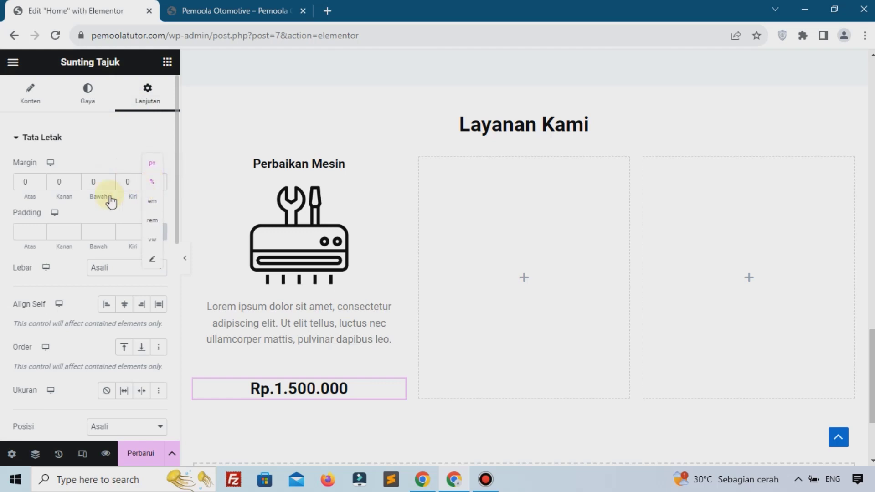
pyautogui.click(28, 183)
pyautogui.write('6')
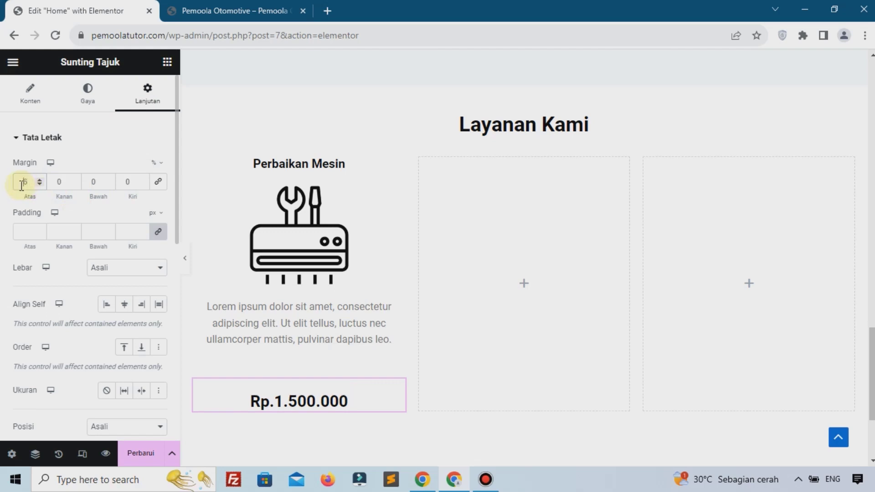
pyautogui.write('-')
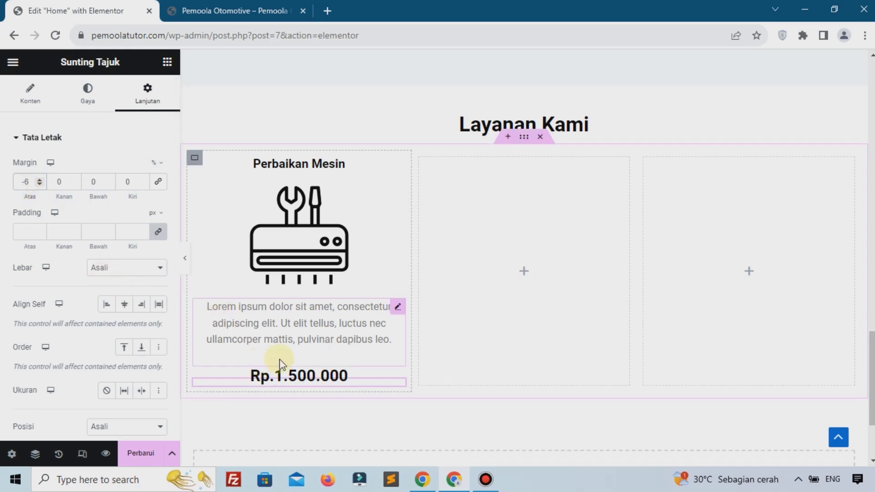
pyautogui.scroll(15, 329, 318)
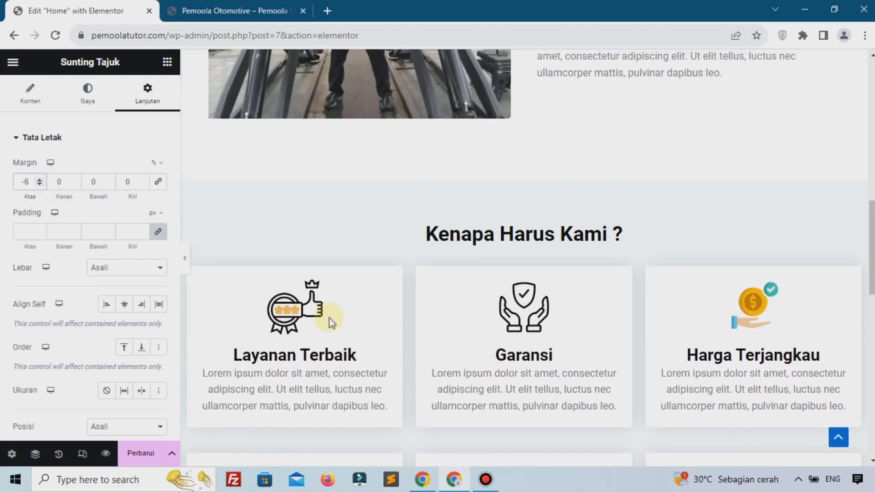
pyautogui.scroll(10, 329, 319)
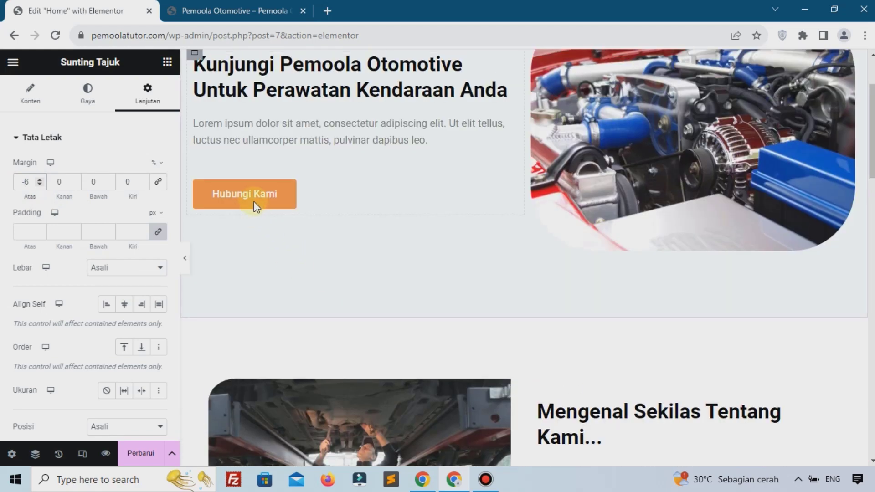
# Copy the Hubungi Kami button and paste it below the Rp.1.500.000 price
pyautogui.rightClick(255, 199)
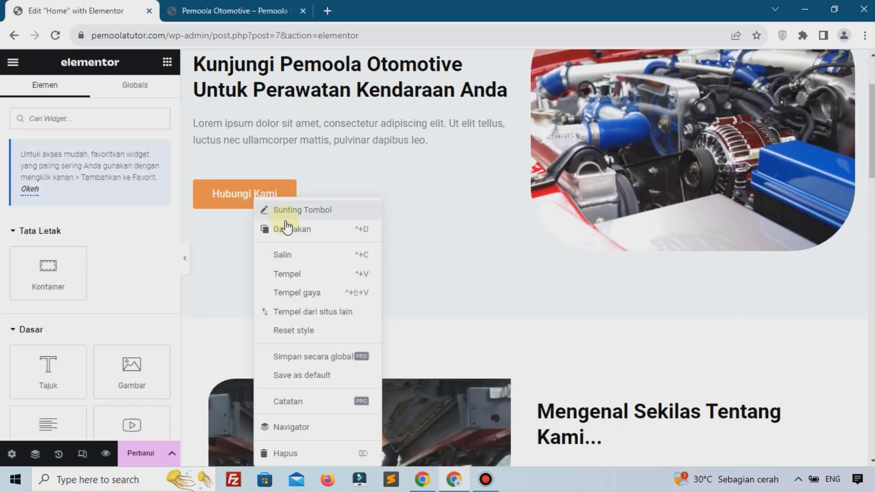
pyautogui.click(295, 255)
pyautogui.scroll(-20, 299, 255)
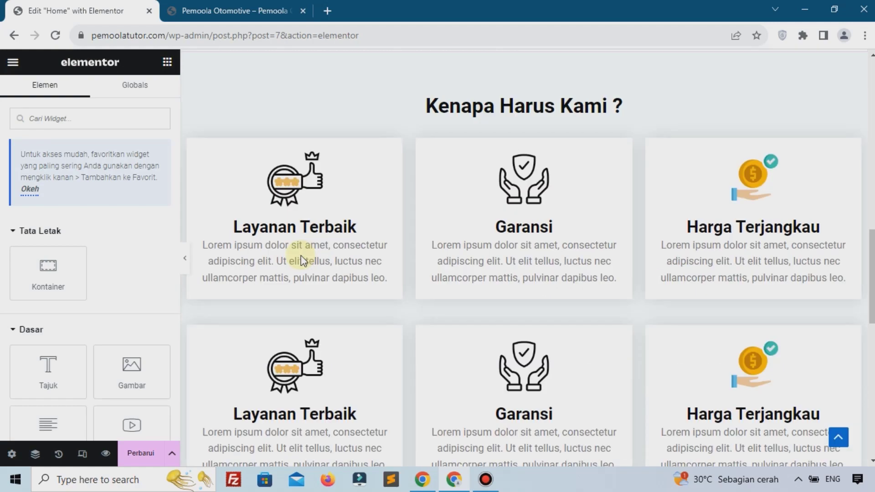
pyautogui.scroll(-4, 300, 260)
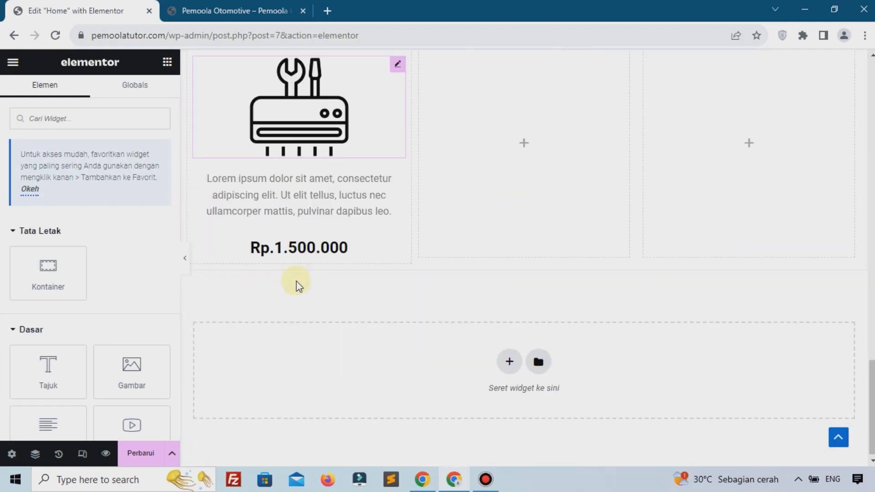
pyautogui.rightClick(301, 258)
pyautogui.click(324, 274)
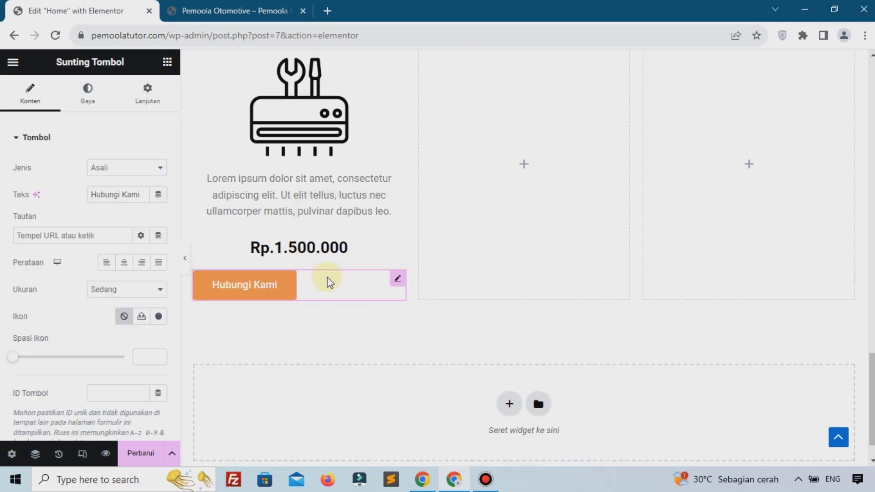
# Relabel the pasted button Kontak Kami, centre it, and save the page
pyautogui.tripleClick(121, 196)
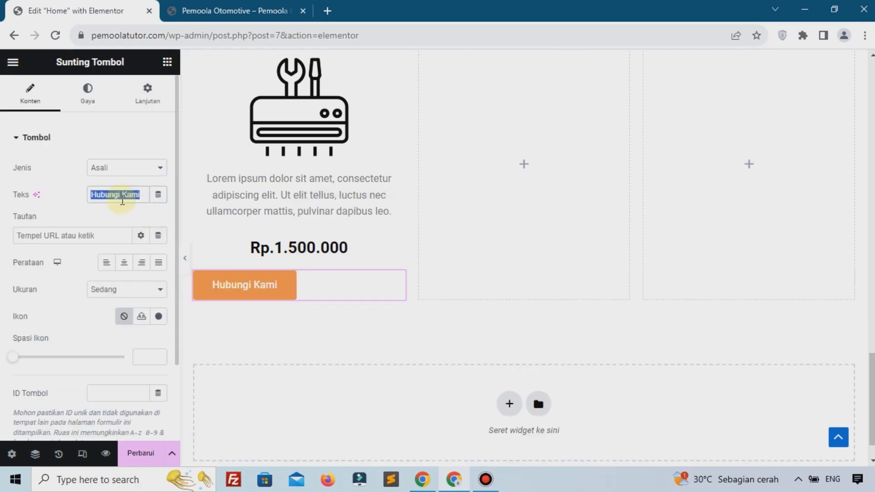
pyautogui.write('Kon')
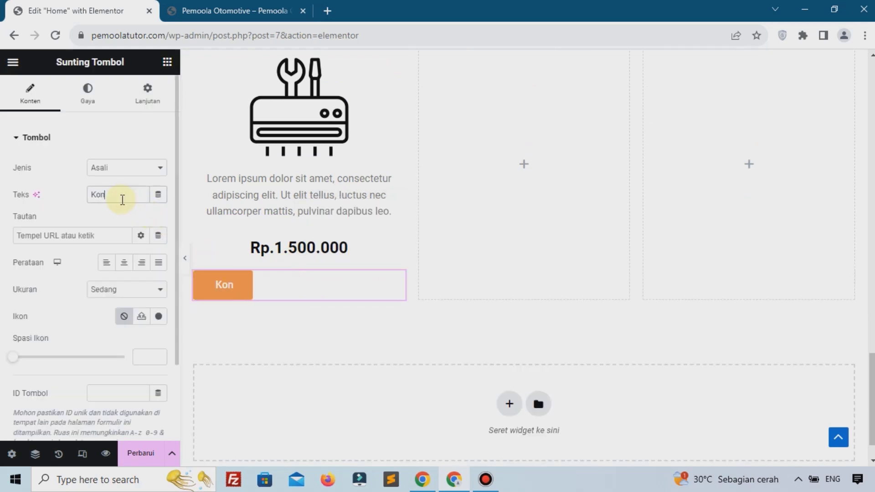
pyautogui.write('takK')
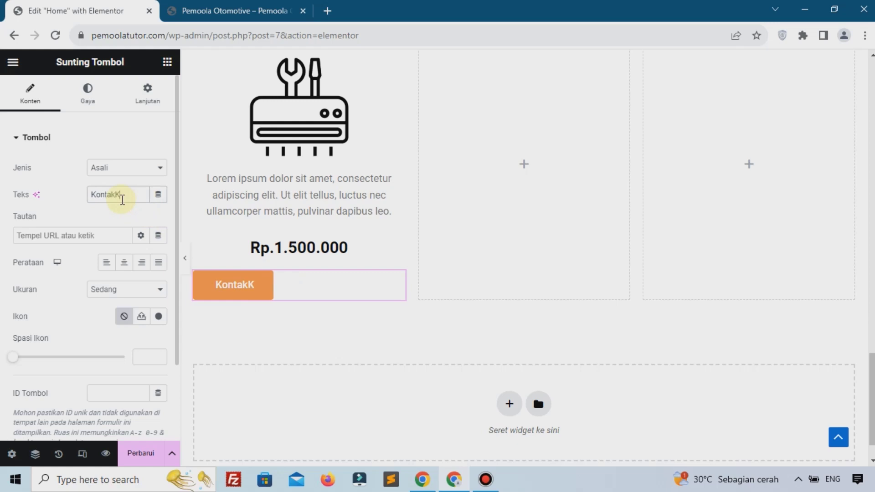
pyautogui.press('BackSpace')
pyautogui.write(' Kami')
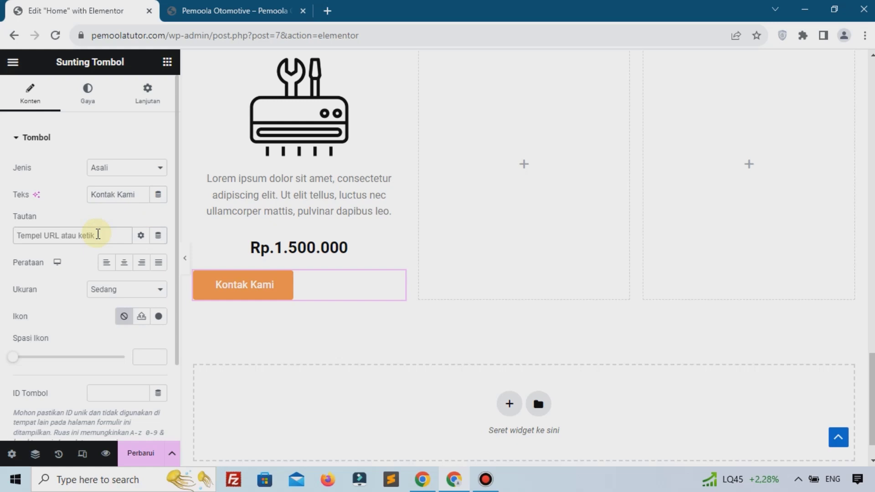
pyautogui.click(97, 234)
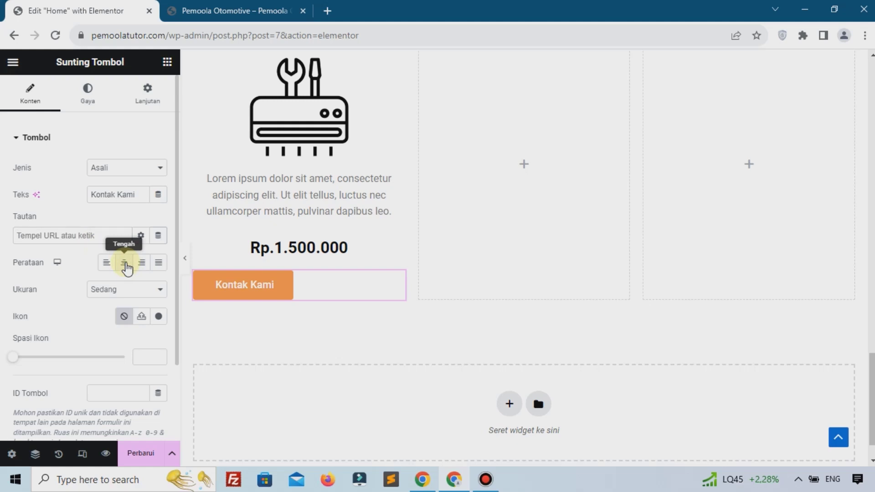
pyautogui.click(125, 263)
pyautogui.scroll(2, 234, 196)
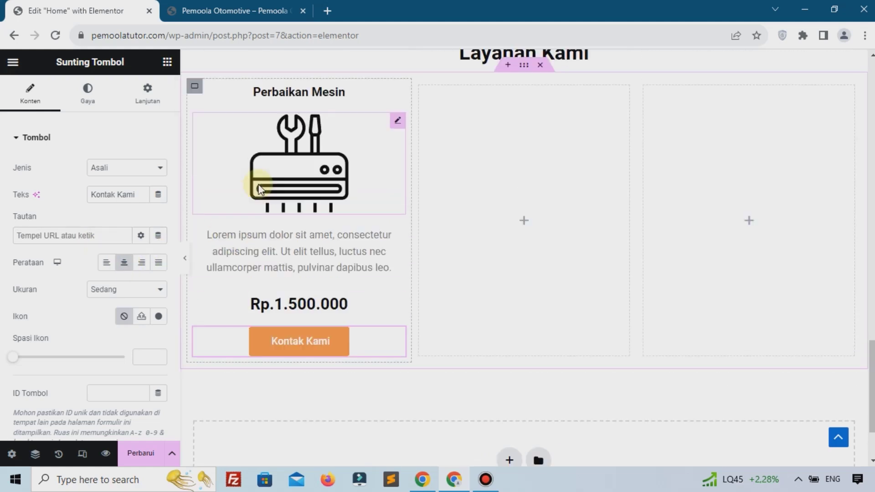
pyautogui.click(148, 456)
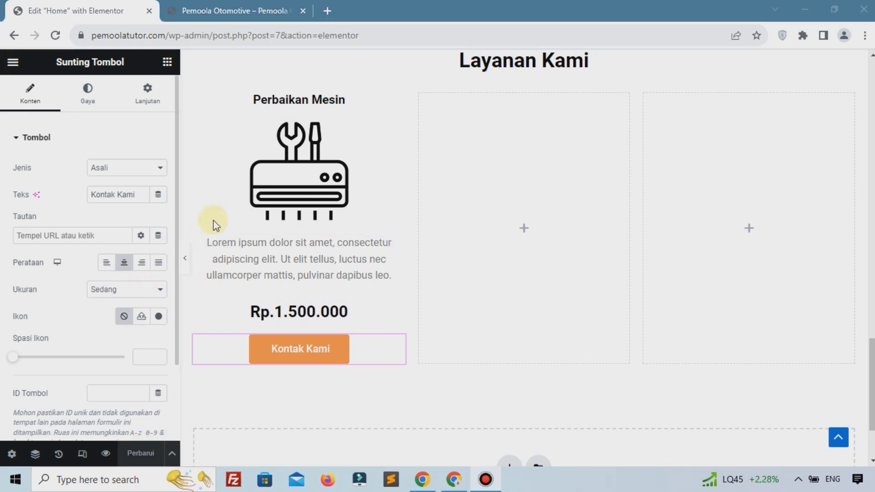
pyautogui.scroll(2, 208, 145)
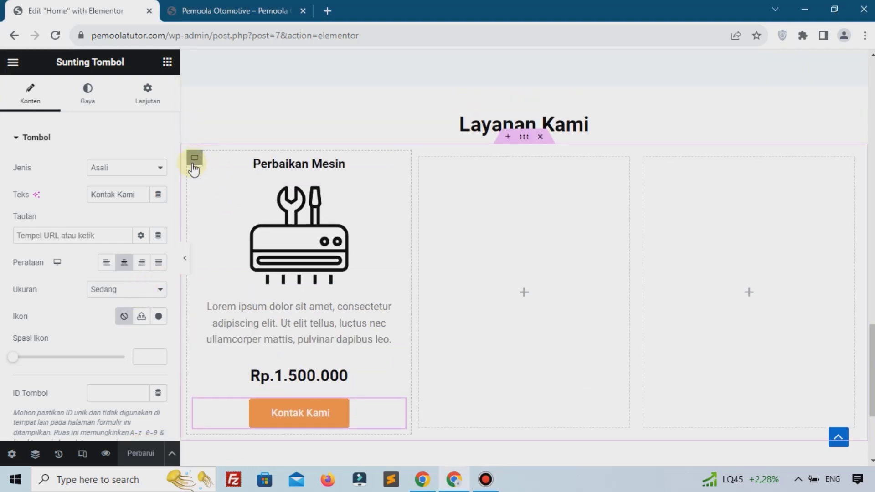
# Give the Perbaikan Mesin card container a solid 1 px light-grey #CECBCB border
pyautogui.click(194, 160)
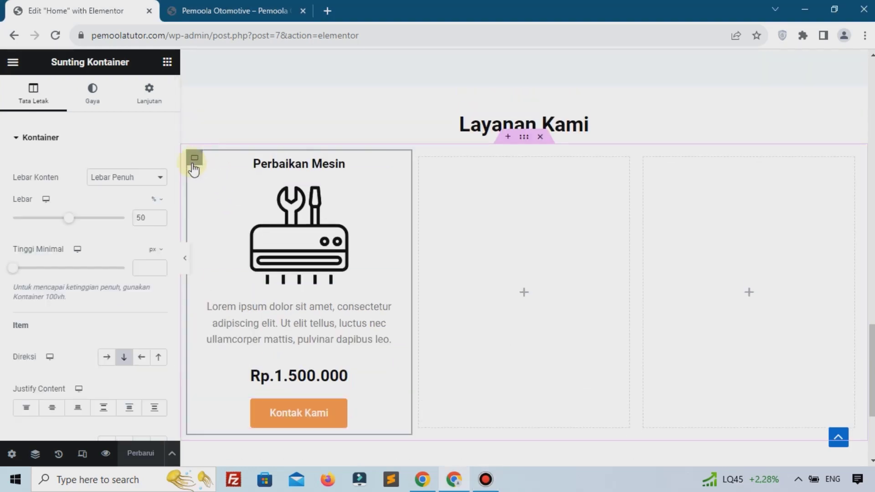
pyautogui.click(92, 111)
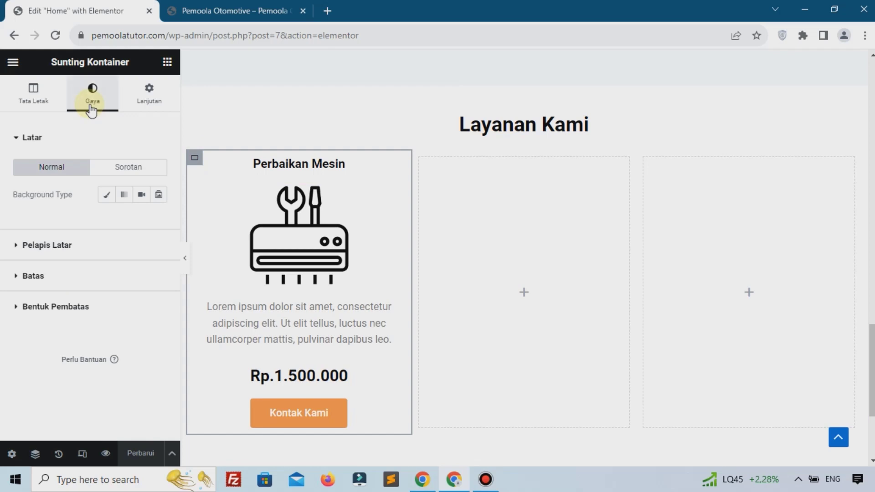
pyautogui.click(73, 278)
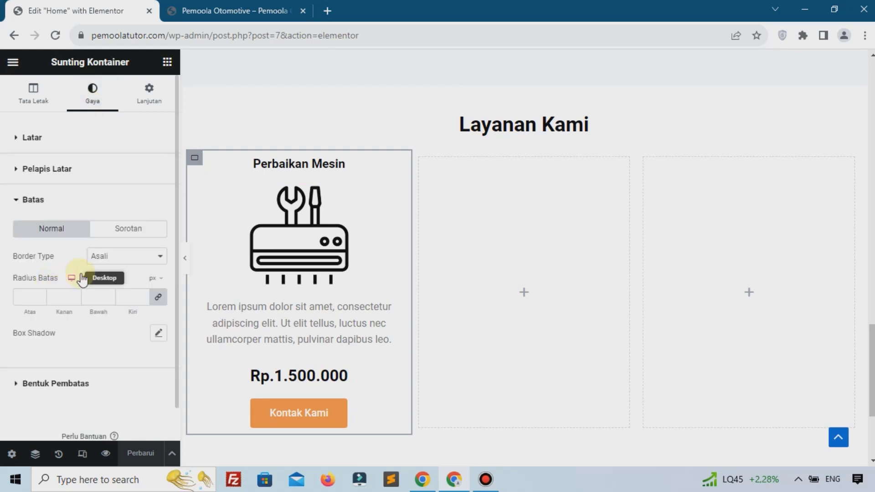
pyautogui.click(113, 257)
pyautogui.click(107, 290)
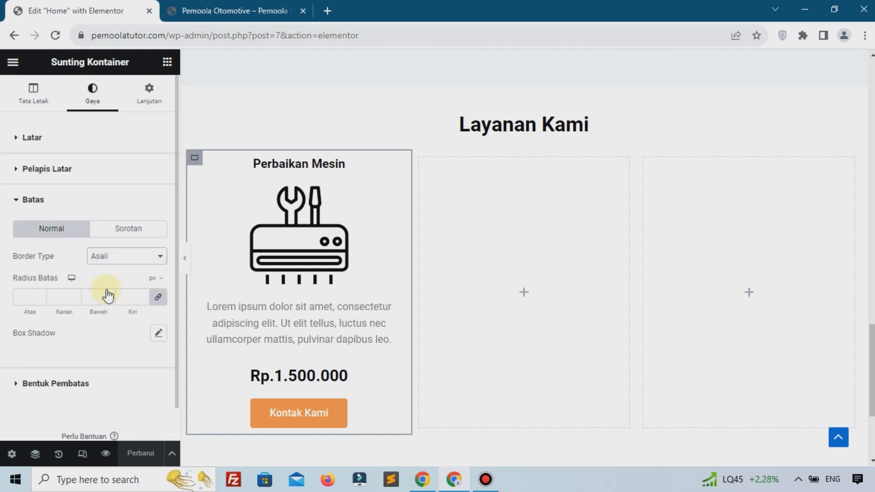
pyautogui.write('1')
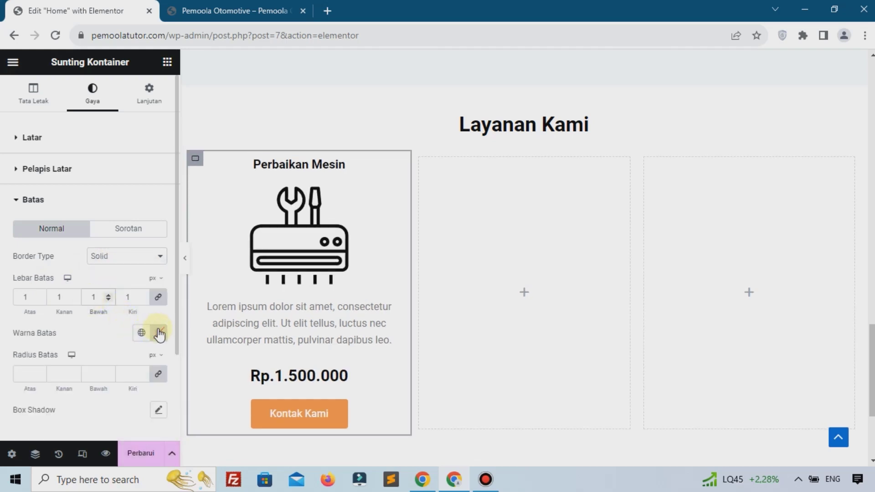
pyautogui.click(158, 332)
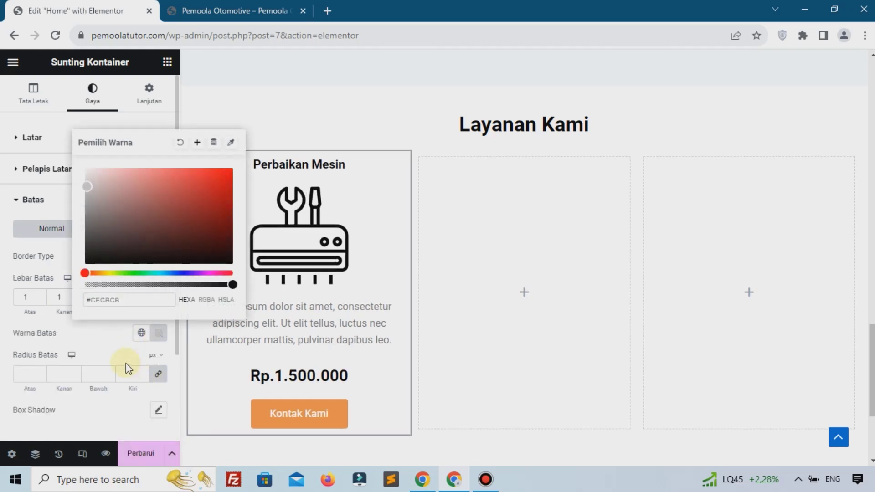
pyautogui.click(97, 187)
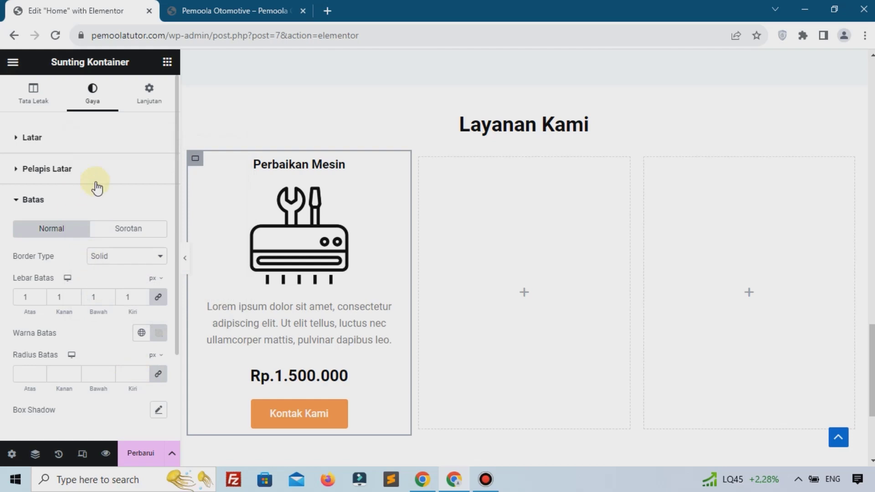
# Set the card container's margin to 1% on every side
pyautogui.click(155, 101)
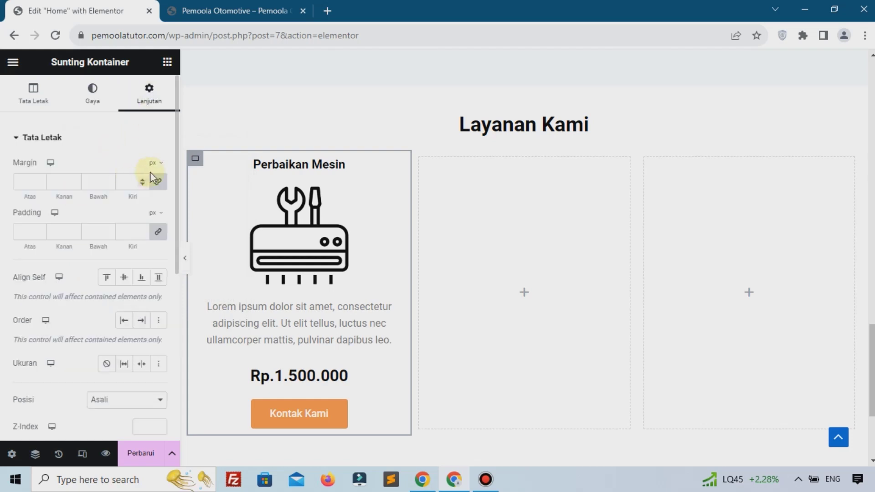
pyautogui.click(153, 174)
pyautogui.click(153, 183)
pyautogui.click(123, 183)
pyautogui.write('1')
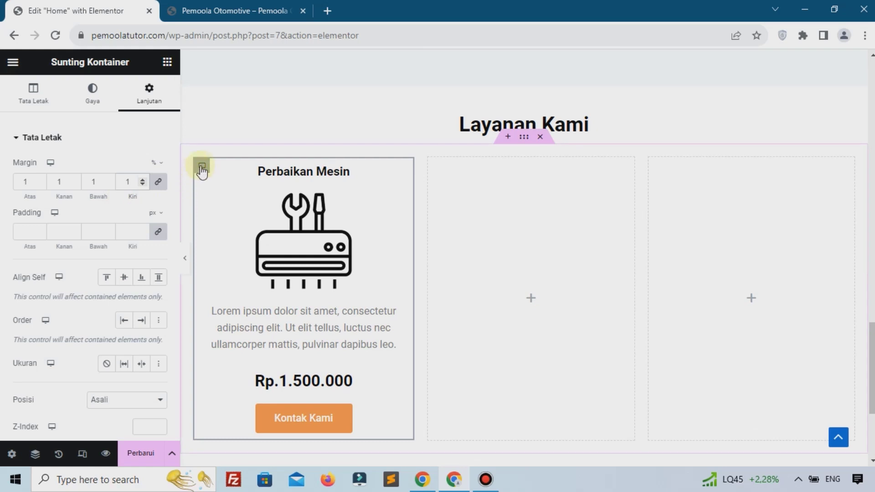
# Duplicate the Perbaikan Mesin card twice and delete the two leftover empty columns
pyautogui.rightClick(202, 166)
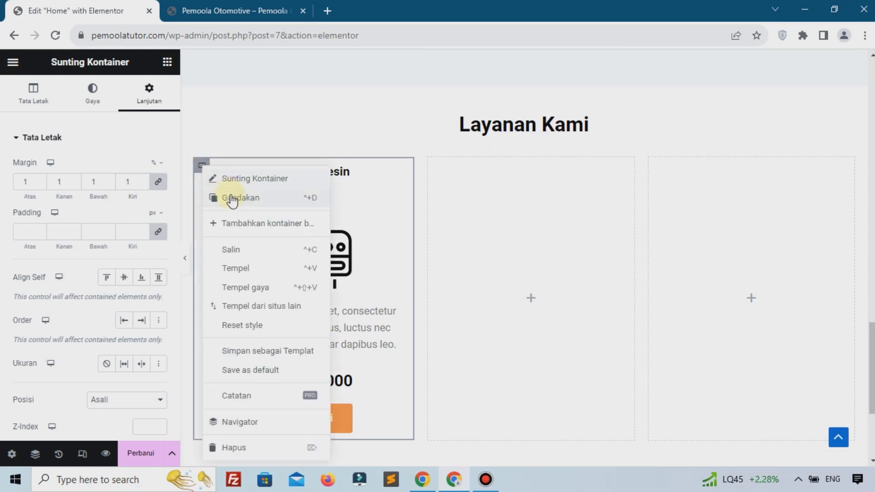
pyautogui.click(296, 197)
pyautogui.rightClick(378, 169)
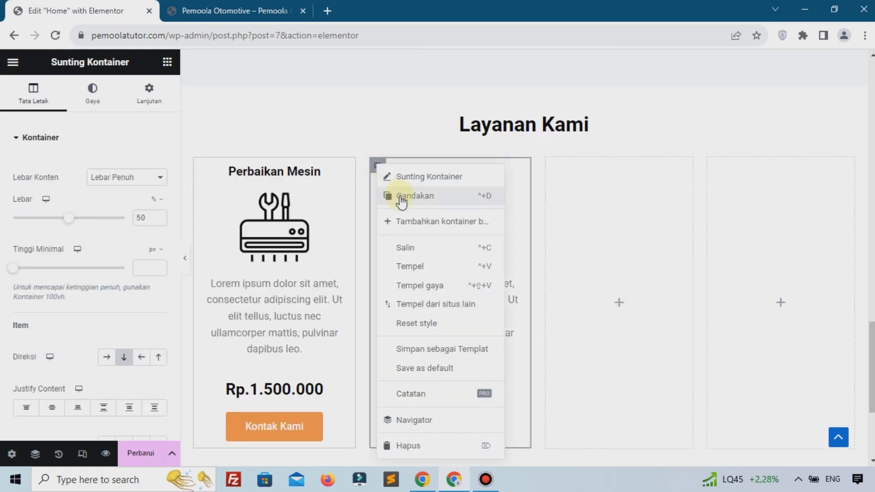
pyautogui.click(515, 223)
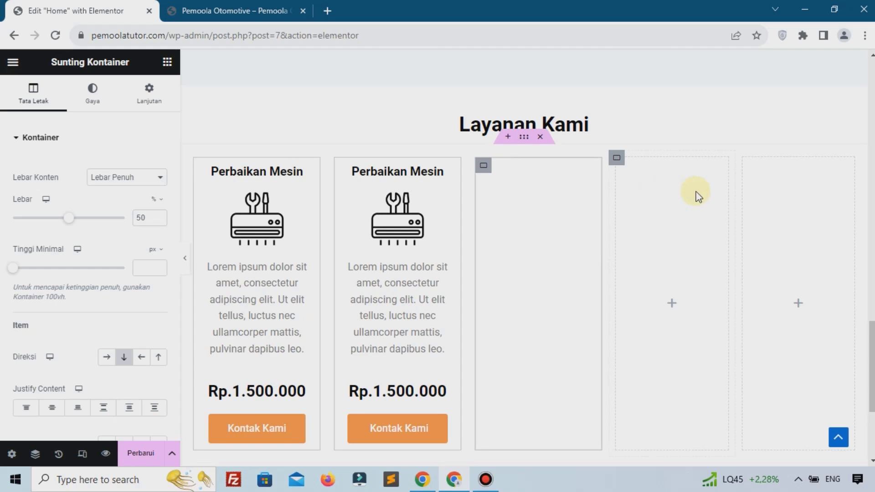
pyautogui.rightClick(616, 158)
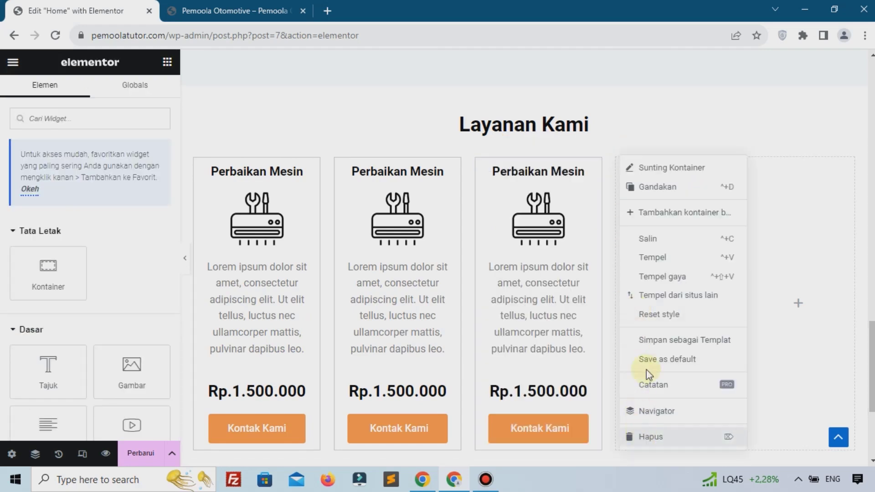
pyautogui.click(640, 365)
pyautogui.rightClick(717, 160)
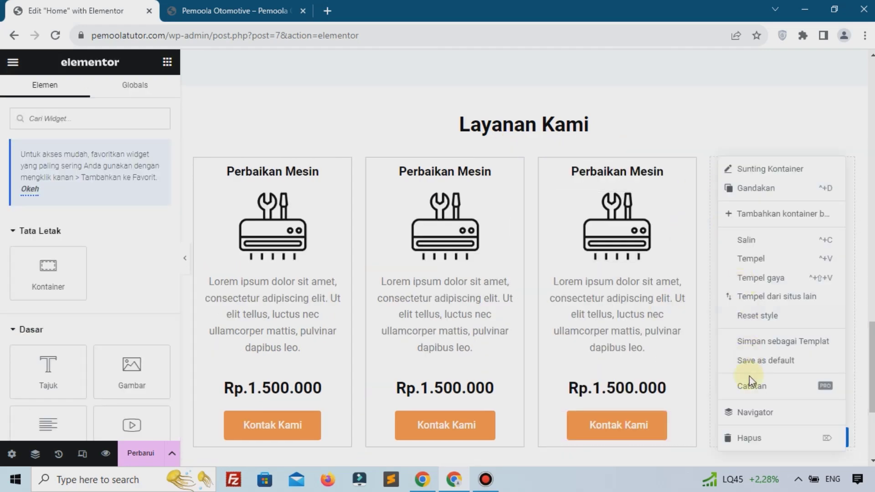
pyautogui.click(755, 441)
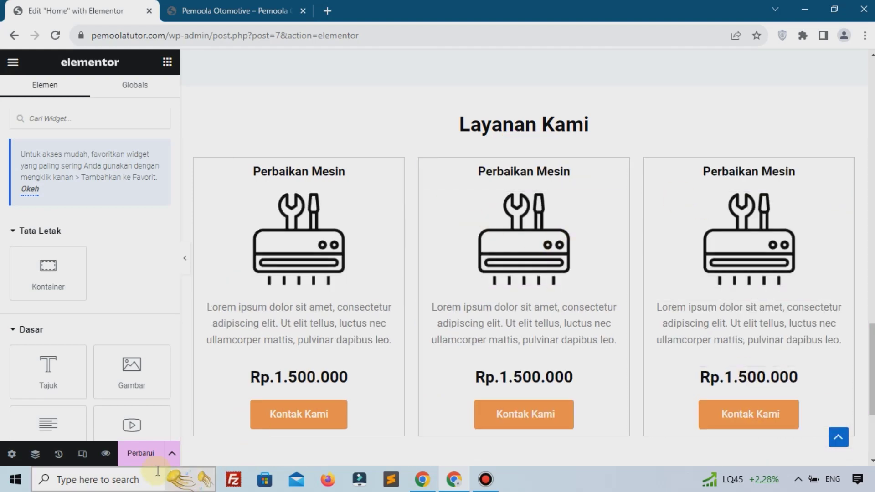
# Save the page and reload the live homepage to check the three cards
pyautogui.click(142, 454)
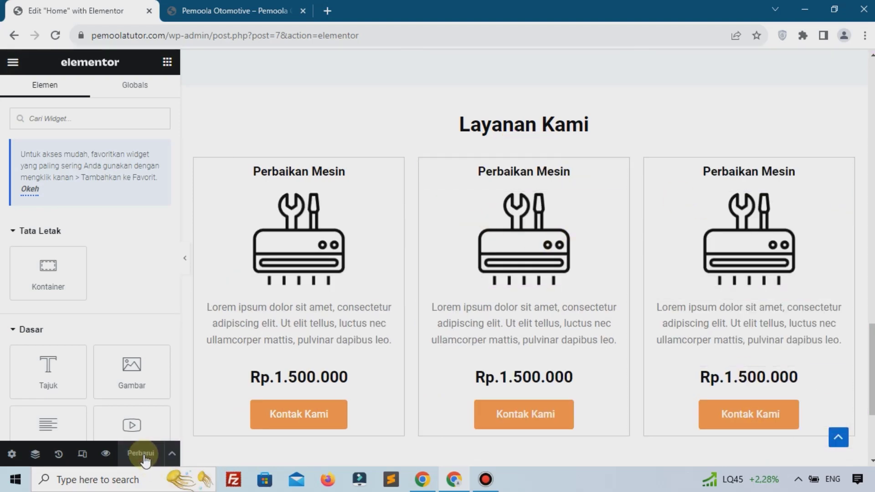
pyautogui.click(196, 10)
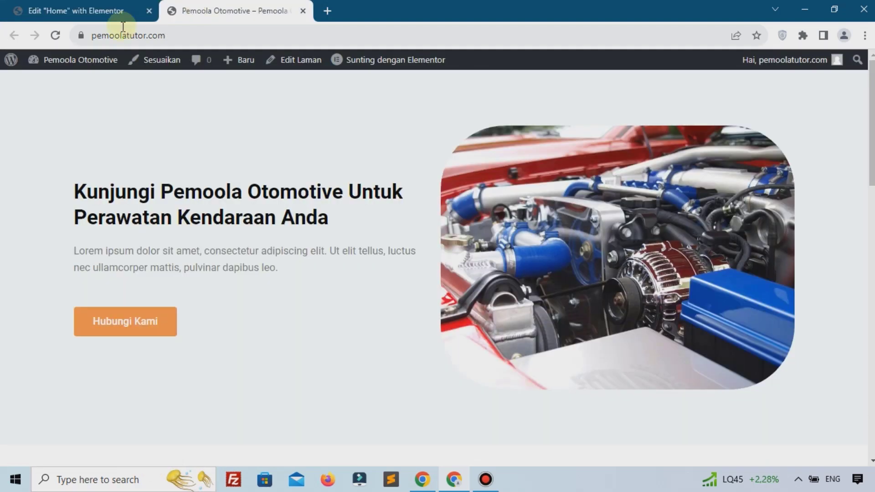
pyautogui.click(56, 35)
pyautogui.scroll(-20, 143, 164)
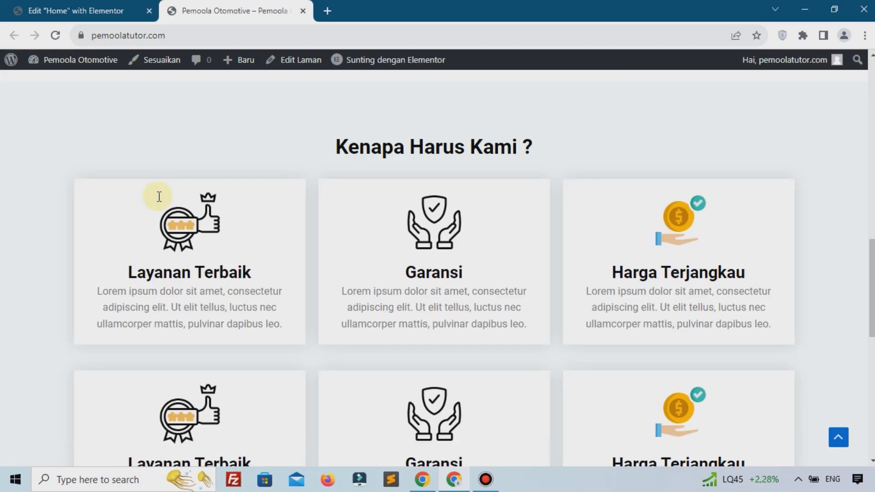
pyautogui.click(137, 10)
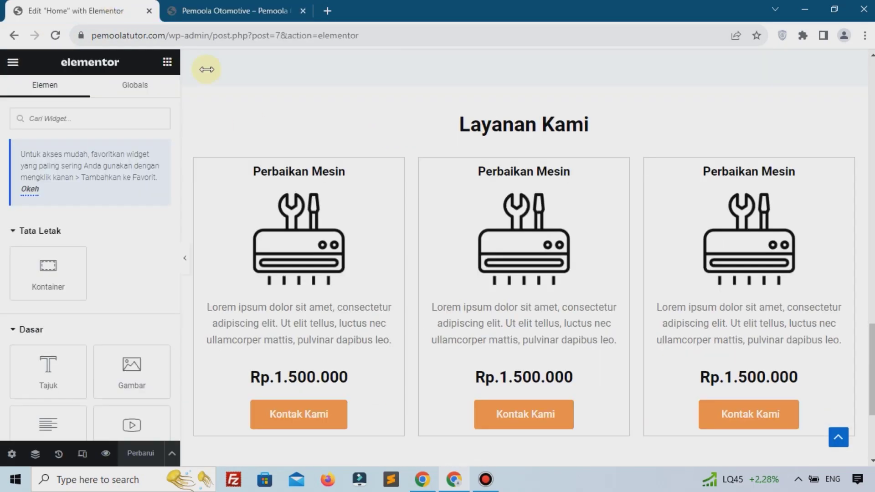
# Rename the middle card's heading to Cuci Mobil
pyautogui.click(510, 181)
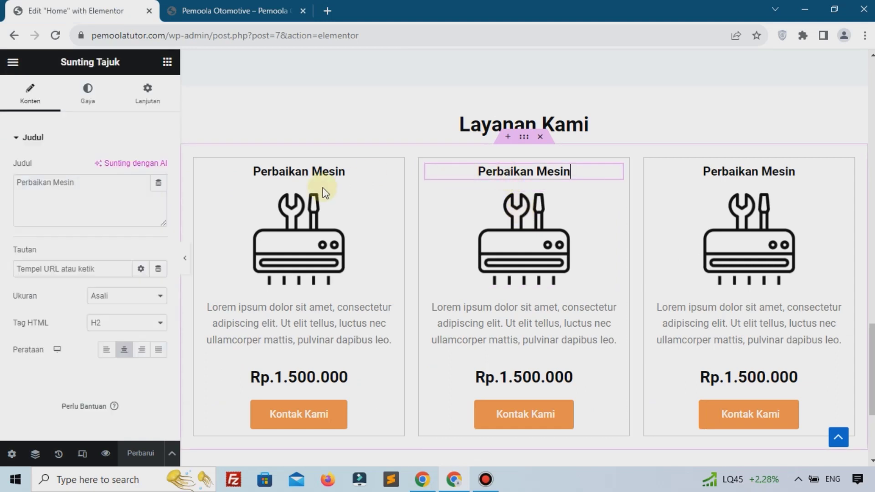
pyautogui.tripleClick(134, 186)
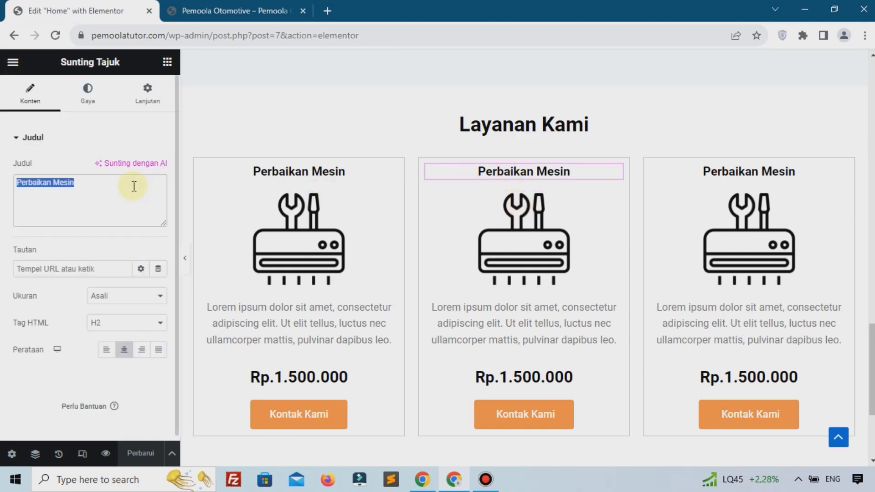
pyautogui.write('Cuc')
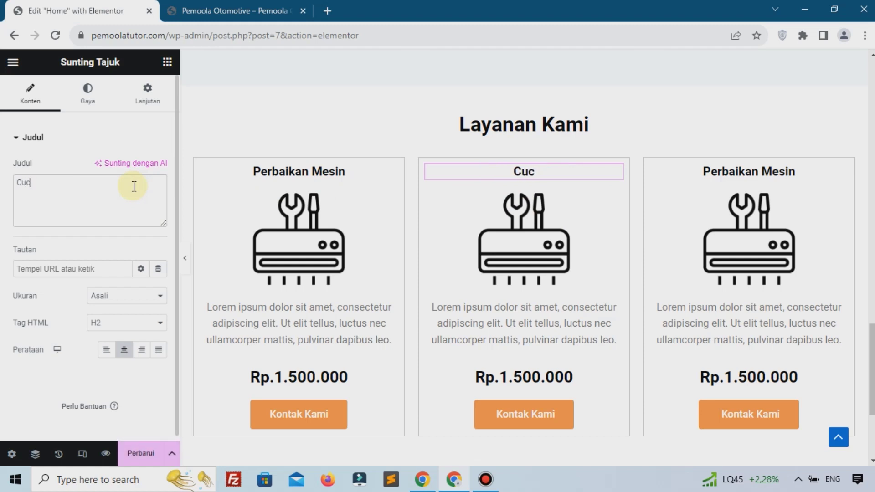
pyautogui.write('i Mb')
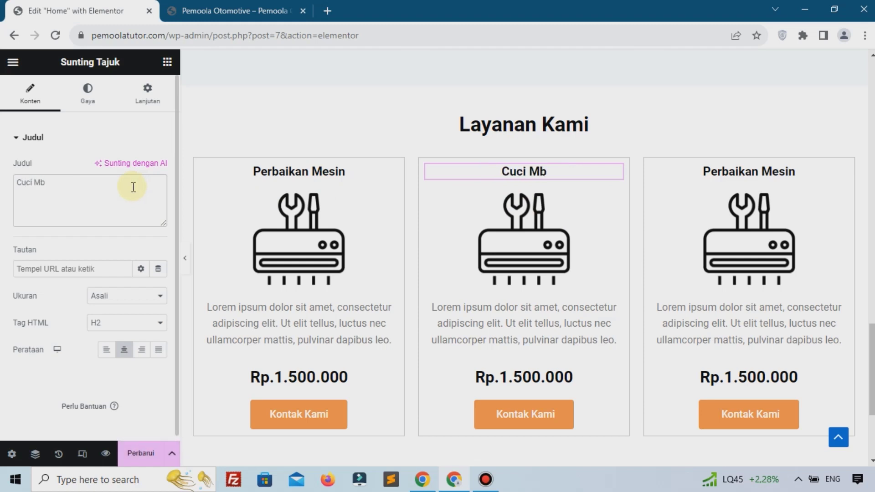
pyautogui.press('BackSpace')
pyautogui.write('obil')
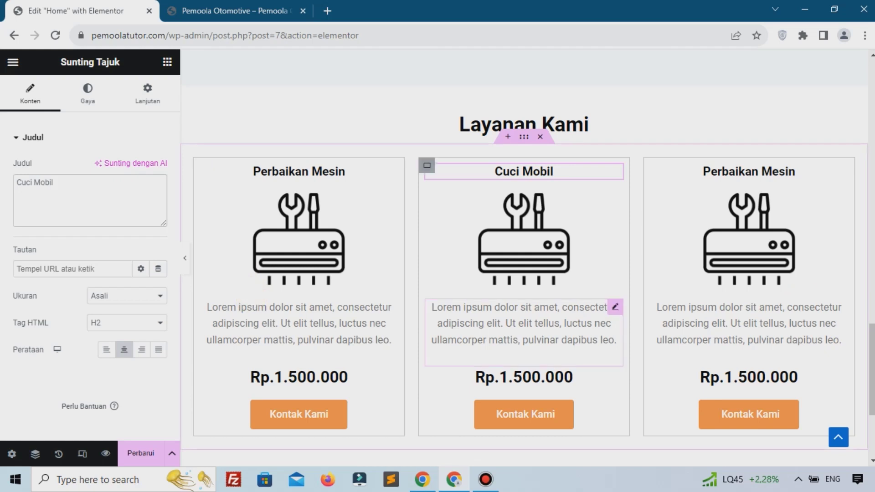
# Change the middle card's price to Rp.250.000
pyautogui.click(523, 380)
pyautogui.click(88, 188)
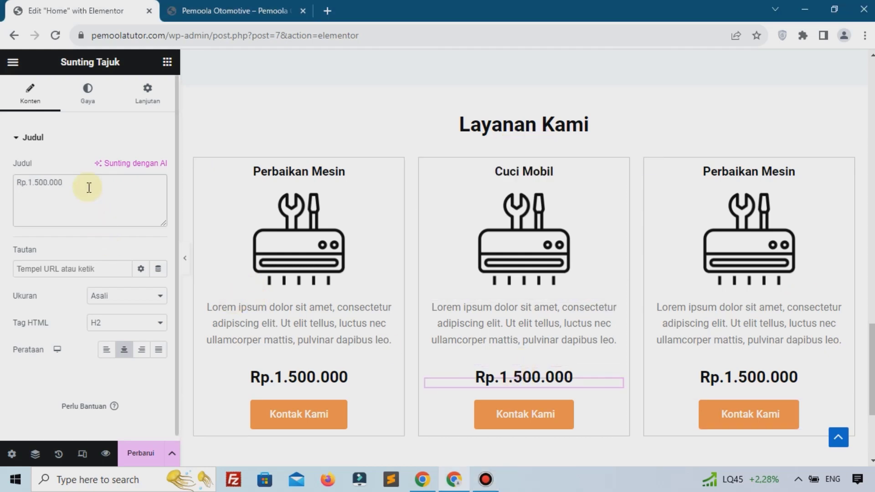
pyautogui.press('BackSpace')
pyautogui.press('BackSpace')
pyautogui.press('BackSpace')
pyautogui.press('BackSpace')
pyautogui.press('BackSpace')
pyautogui.press('BackSpace')
pyautogui.press('BackSpace')
pyautogui.press('BackSpace')
pyautogui.press('BackSpace')
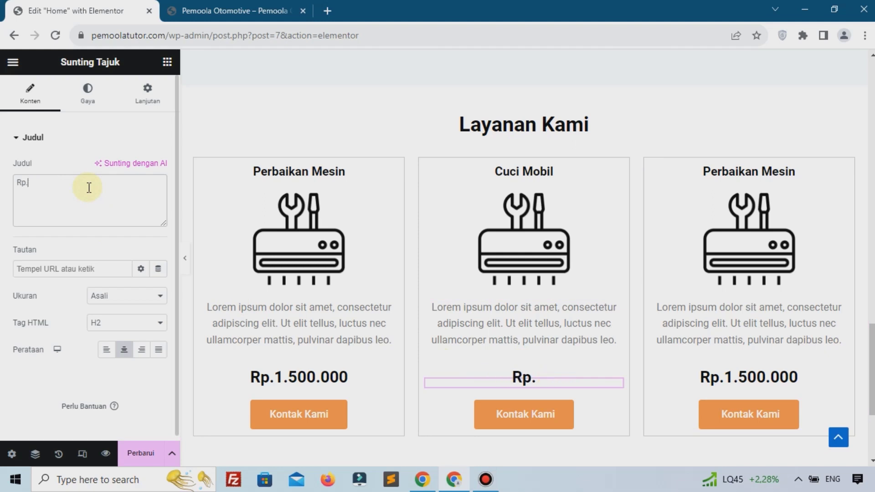
pyautogui.write('250.000')
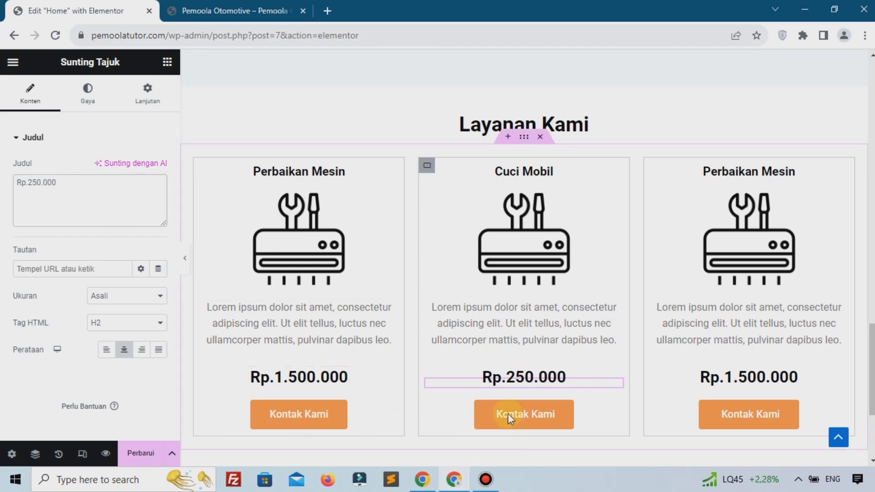
# Replace the Cuci Mobil card's image with the uploaded car-wash icon
pyautogui.click(529, 246)
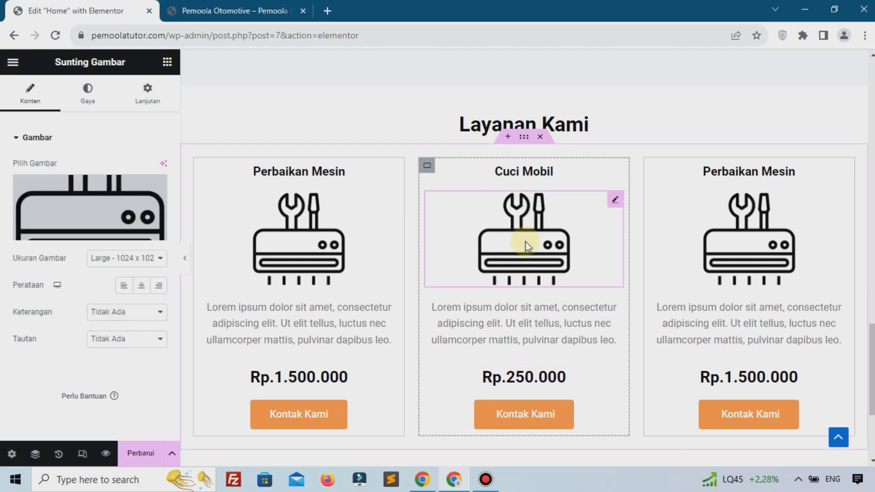
pyautogui.click(112, 207)
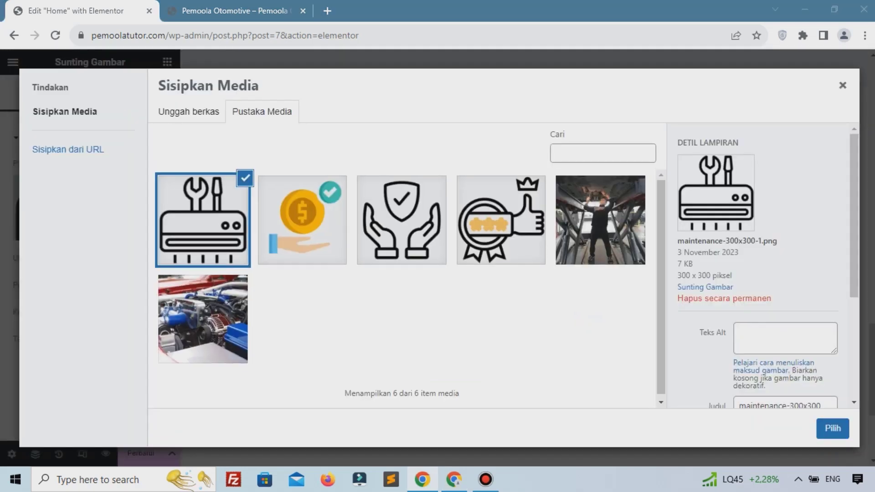
pyautogui.moveTo(635, 185); pyautogui.dragTo(403, 210)
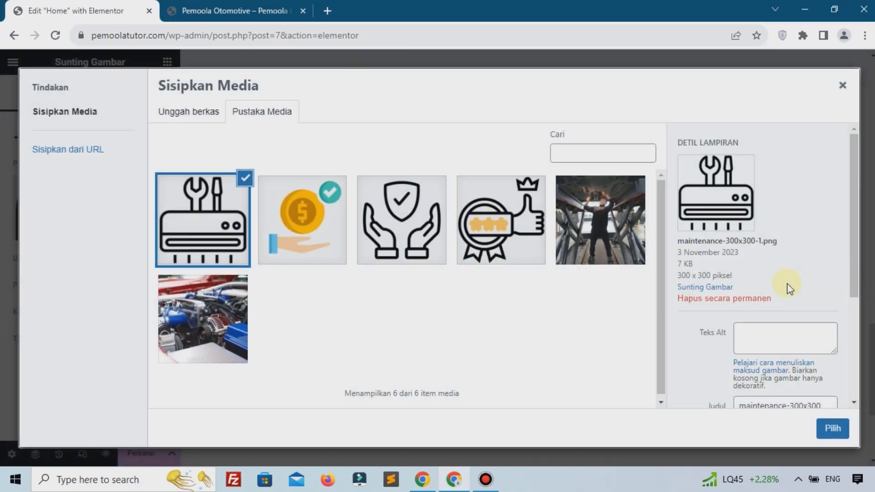
pyautogui.click(833, 428)
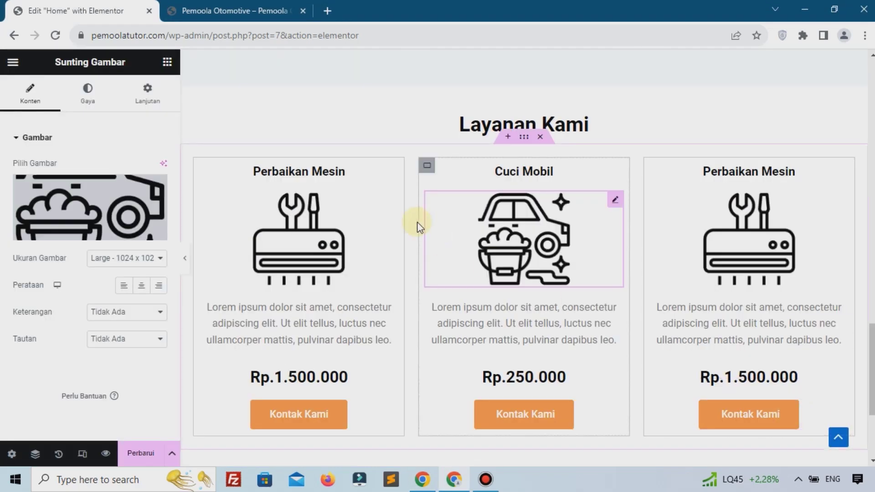
# Change the third card's heading text to Service Body Mobil
pyautogui.click(728, 181)
pyautogui.click(485, 478)
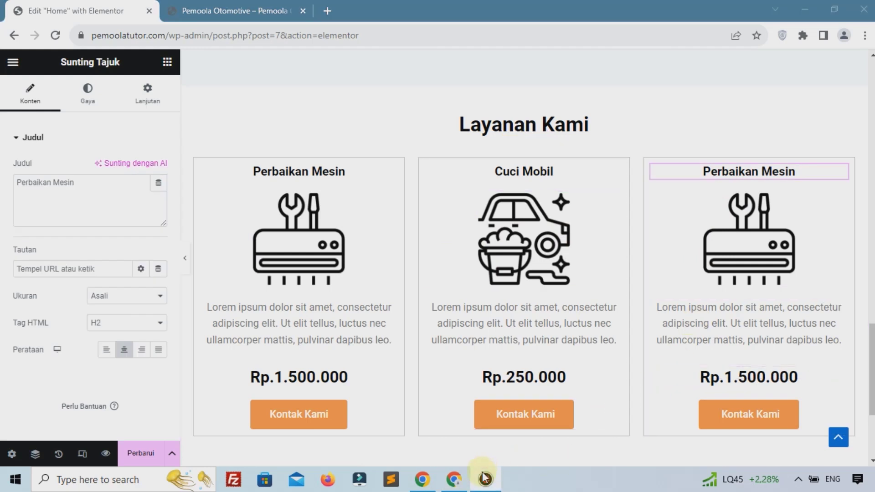
pyautogui.click(92, 204)
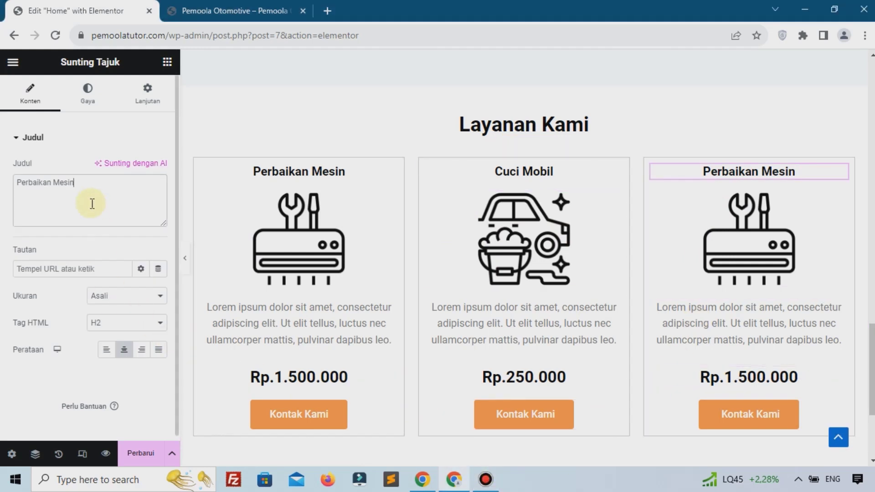
pyautogui.hotkey('ctrl', 'a')
pyautogui.write('Ser')
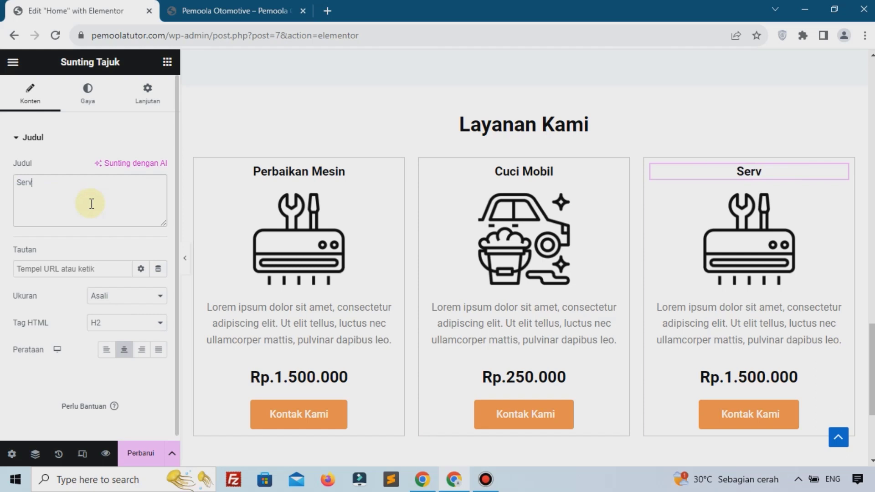
pyautogui.write('vice Bo')
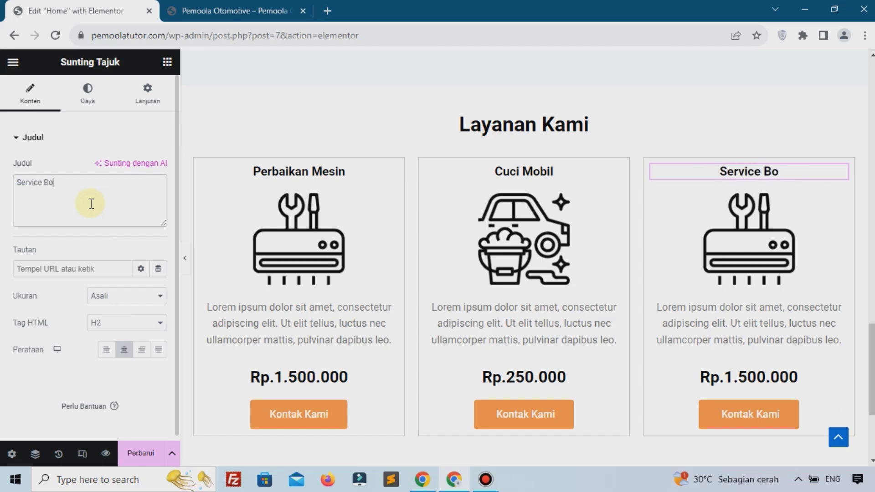
pyautogui.write('dy Mobil')
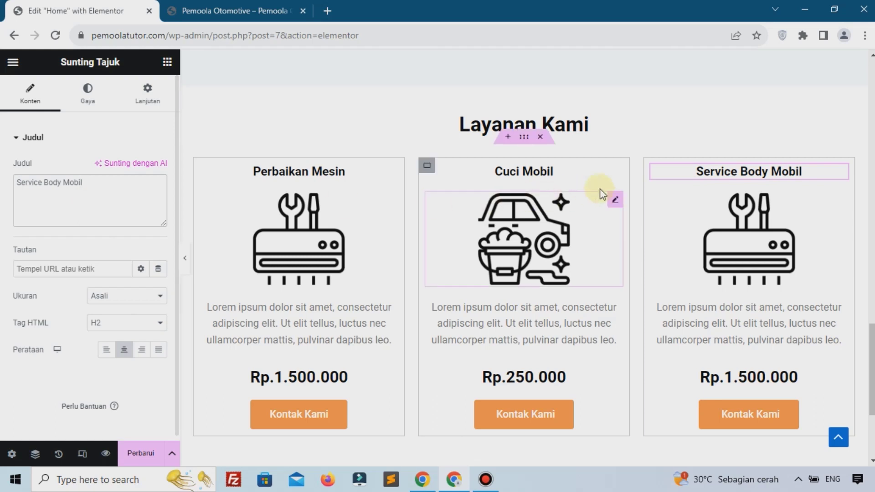
# Upload car-painting-1-300x300-1.png and set it as the third card's image
pyautogui.click(751, 242)
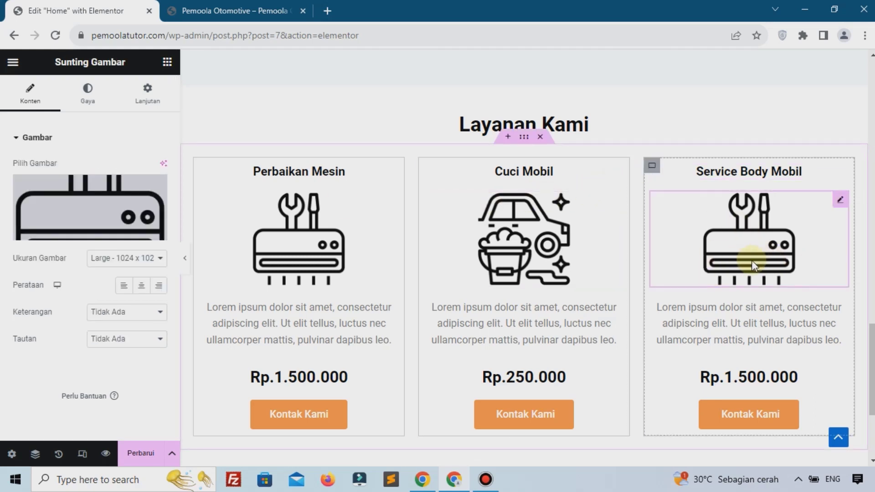
pyautogui.click(89, 224)
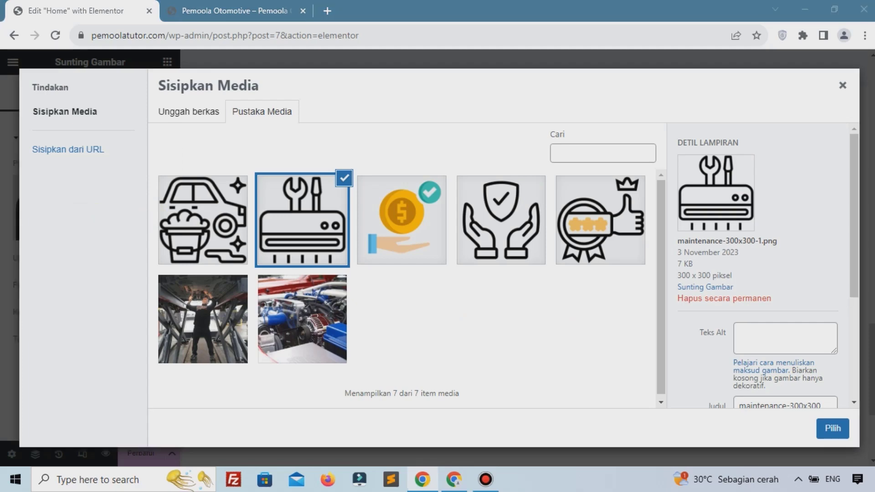
pyautogui.moveTo(730, 198)
pyautogui.mouseDown()
pyautogui.moveTo(245, 190)
pyautogui.moveTo(255, 191)
pyautogui.mouseUp()
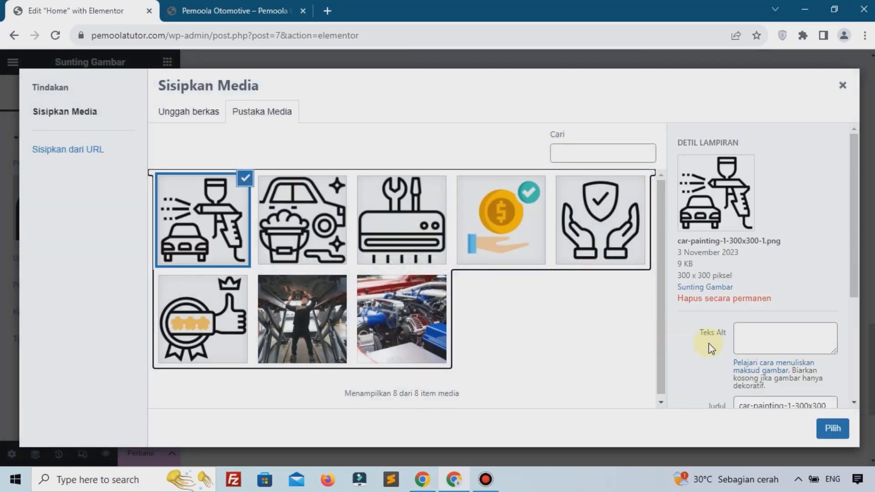
pyautogui.click(833, 427)
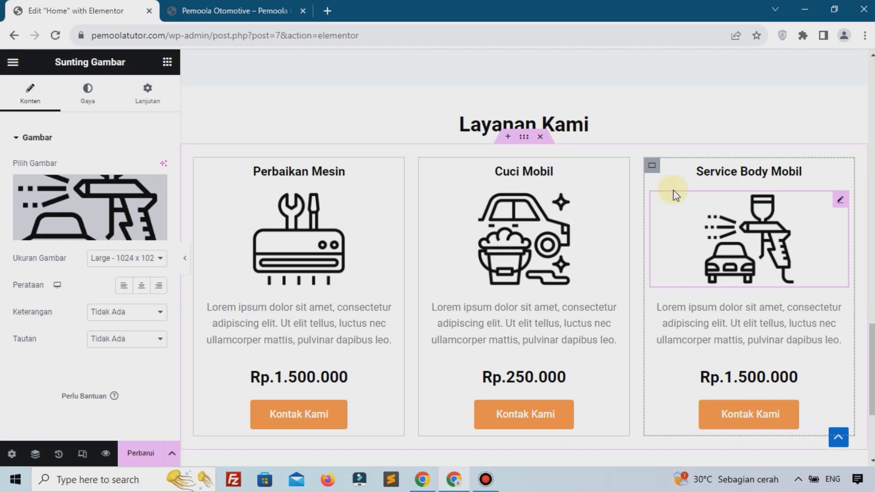
# Edit the third card's price from Rp.1.500.000 to Rp.1.200.000, save, and view the live site
pyautogui.click(743, 379)
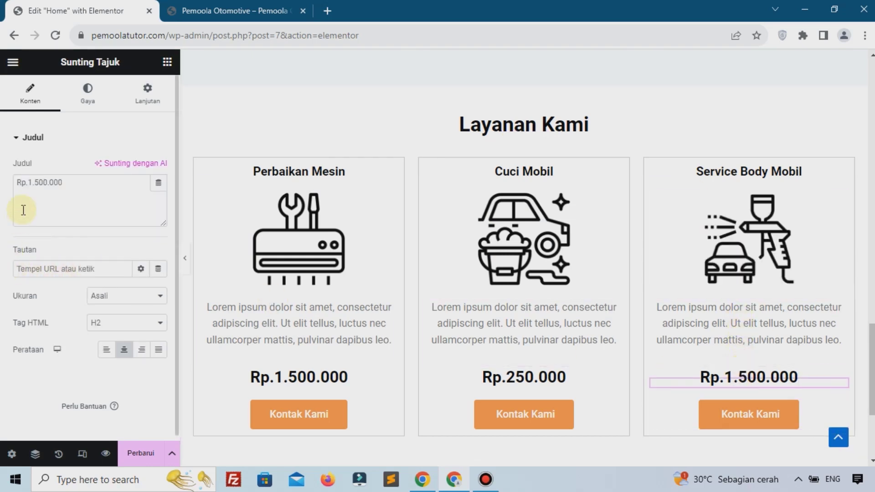
pyautogui.click(40, 183)
pyautogui.press('BackSpace')
pyautogui.write('2')
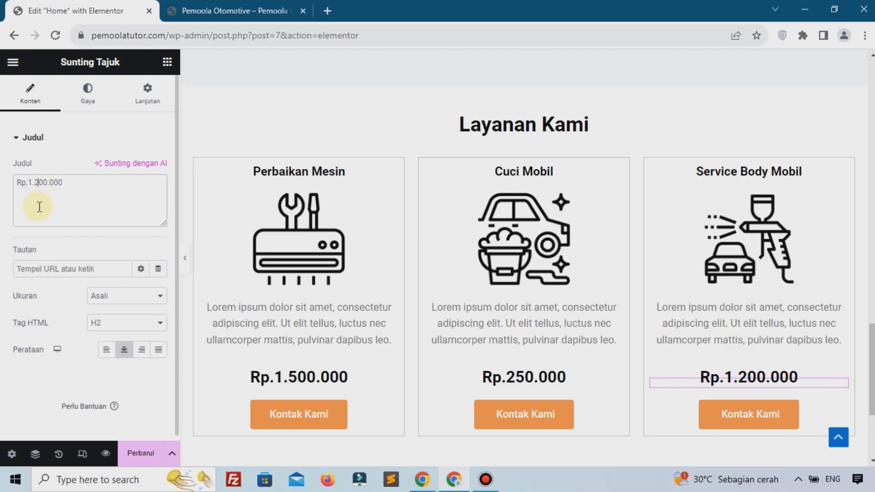
pyautogui.click(137, 453)
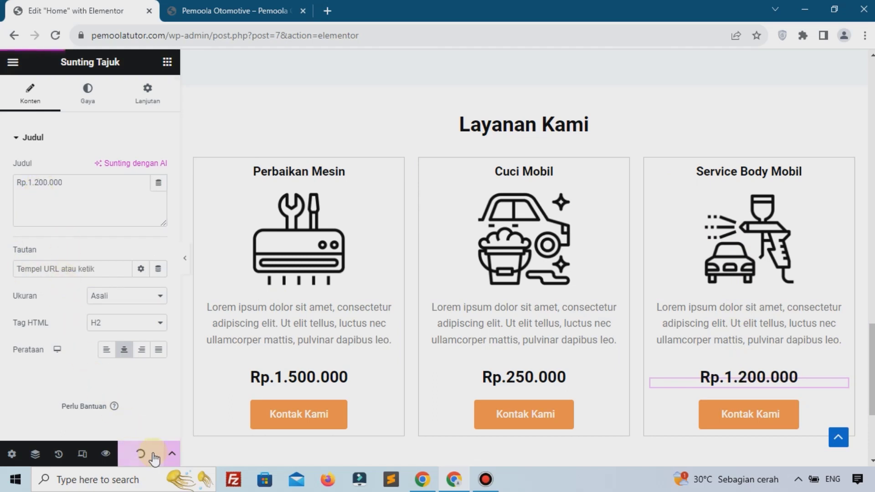
pyautogui.click(209, 10)
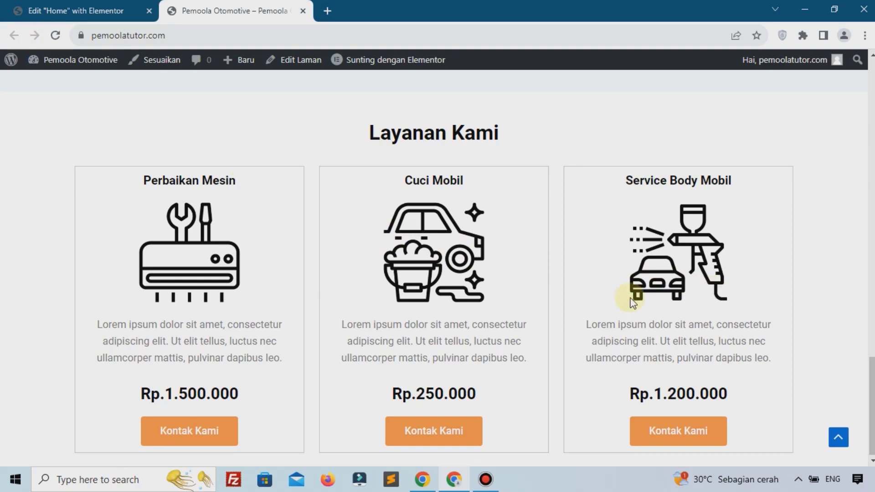
# Review the three Layanan Kami cards on the live page, then return to the Elementor editor
pyautogui.scroll(20, 633, 302)
pyautogui.scroll(-15, 632, 302)
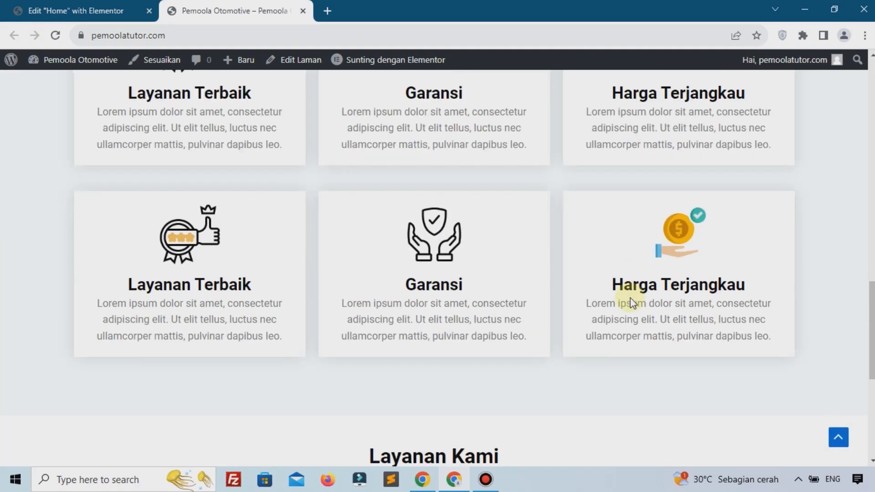
pyautogui.scroll(-7, 633, 302)
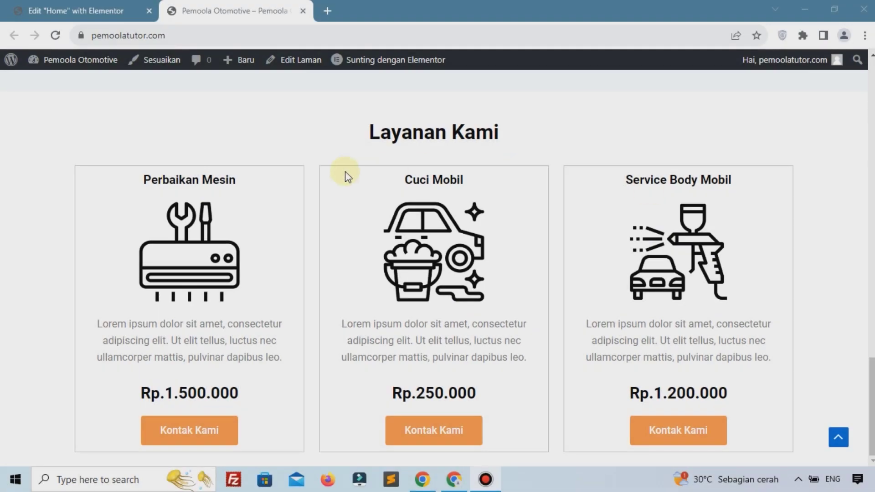
pyautogui.scroll(15, 375, 251)
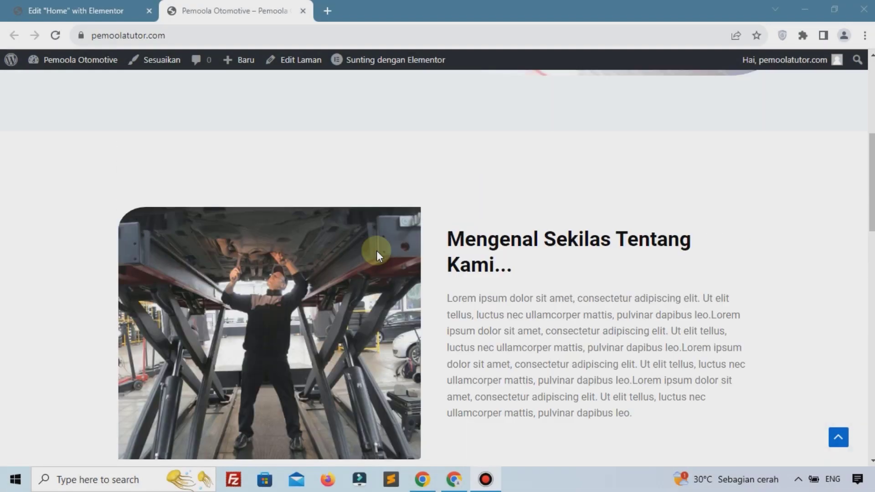
pyautogui.scroll(-15, 377, 254)
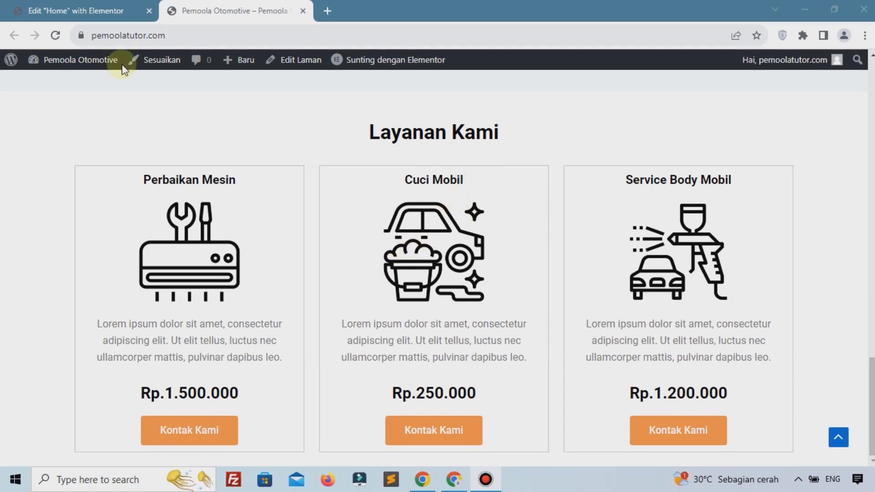
pyautogui.click(83, 6)
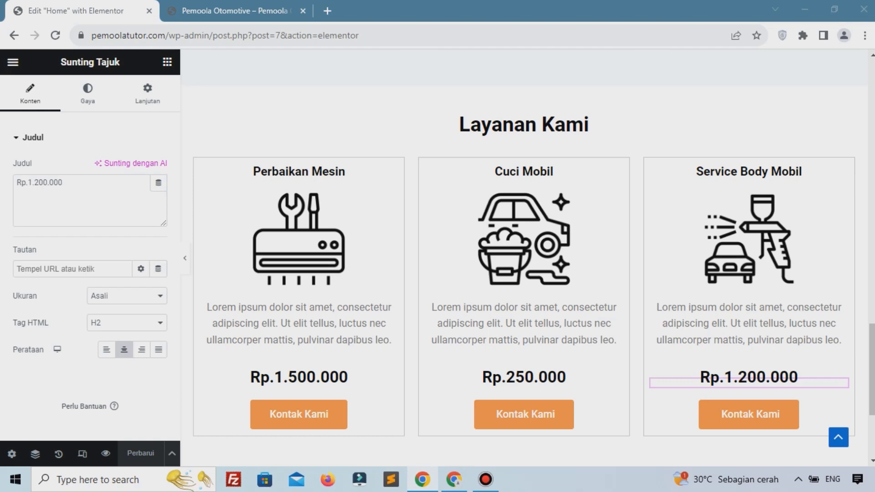
# Add a single-structure container below the service cards with its width set to 900
pyautogui.scroll(-4, 477, 297)
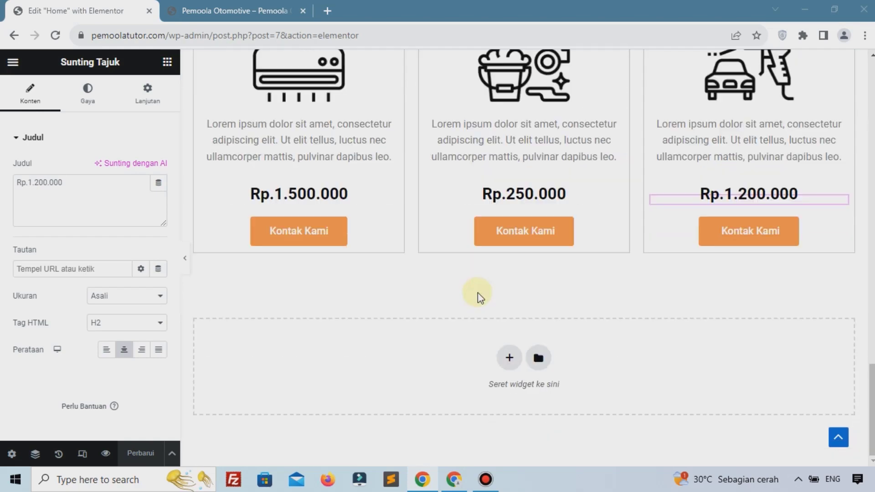
pyautogui.click(508, 356)
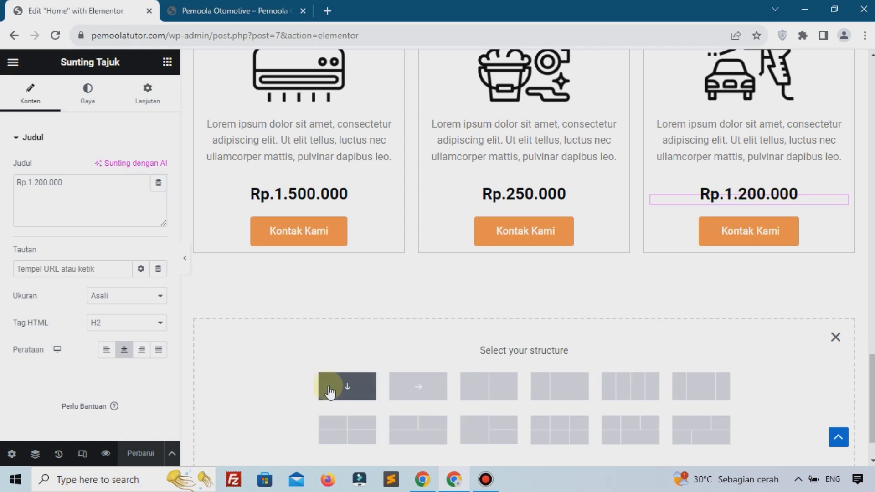
pyautogui.click(369, 362)
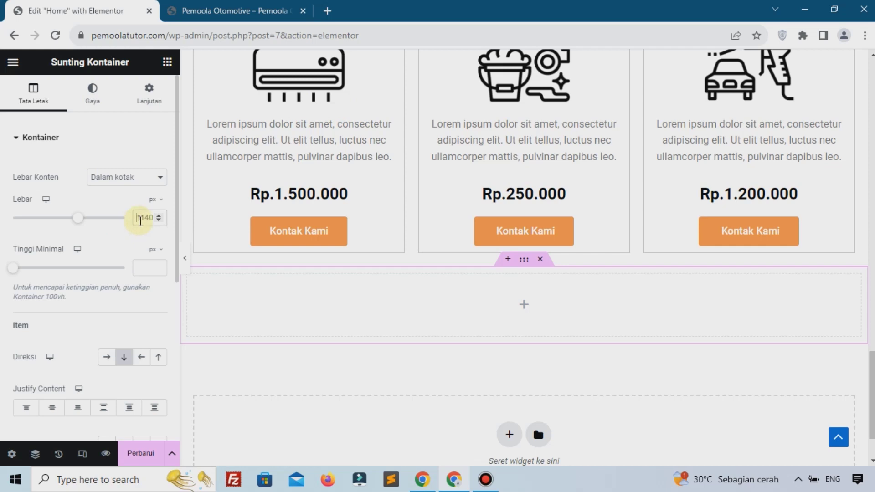
pyautogui.click(141, 219)
pyautogui.write('900')
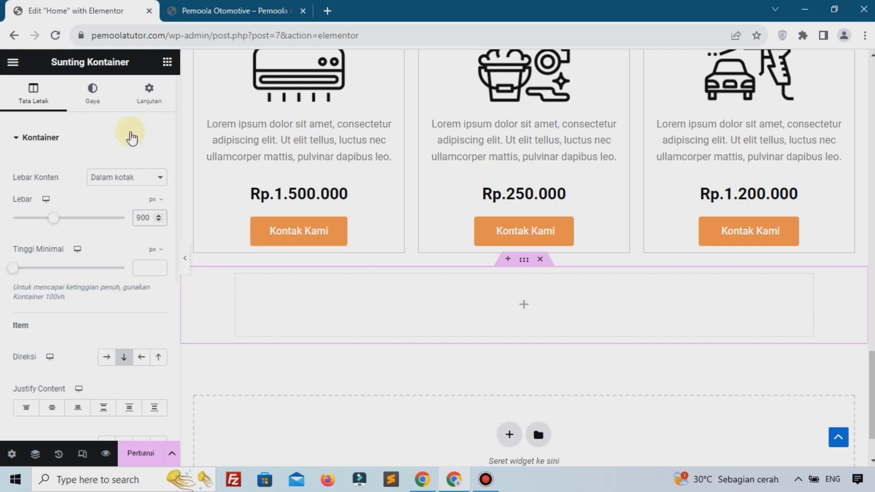
pyautogui.click(92, 112)
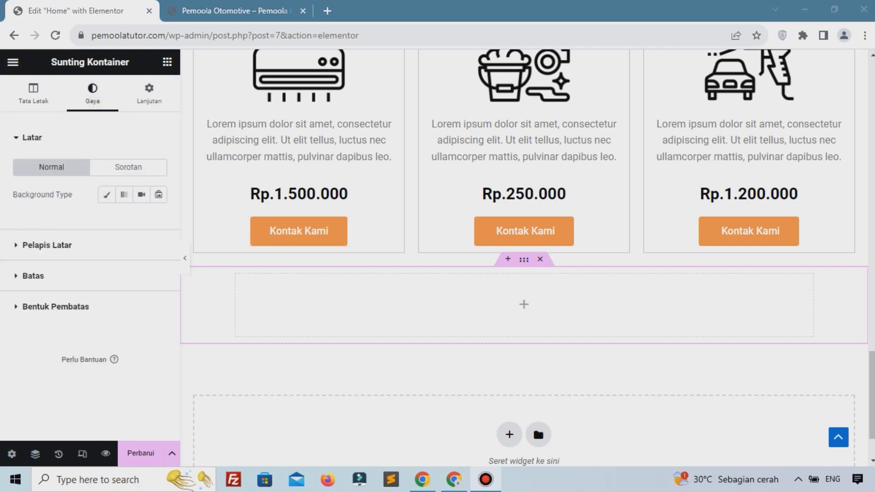
# Choose a classic background for the container, pick red, then clear the colour value
pyautogui.click(107, 194)
pyautogui.click(159, 222)
pyautogui.click(174, 295)
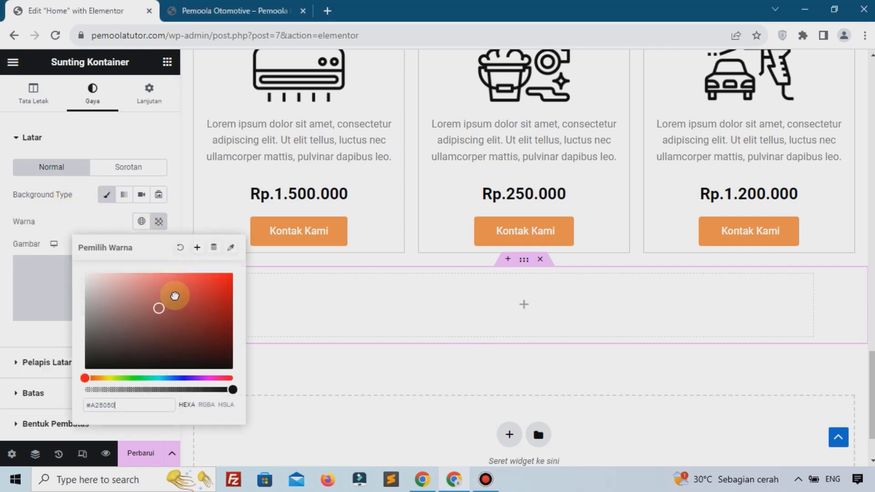
pyautogui.hotkey('ctrl', 'a')
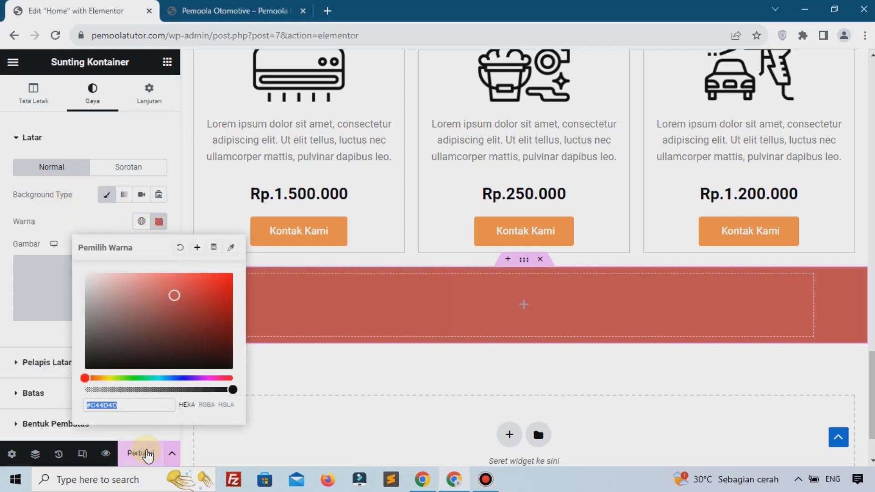
pyautogui.press('BackSpace')
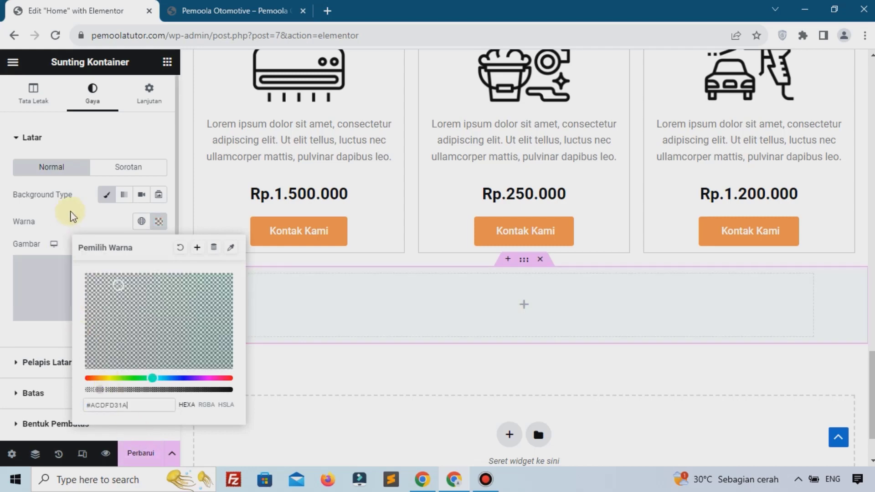
pyautogui.click(333, 304)
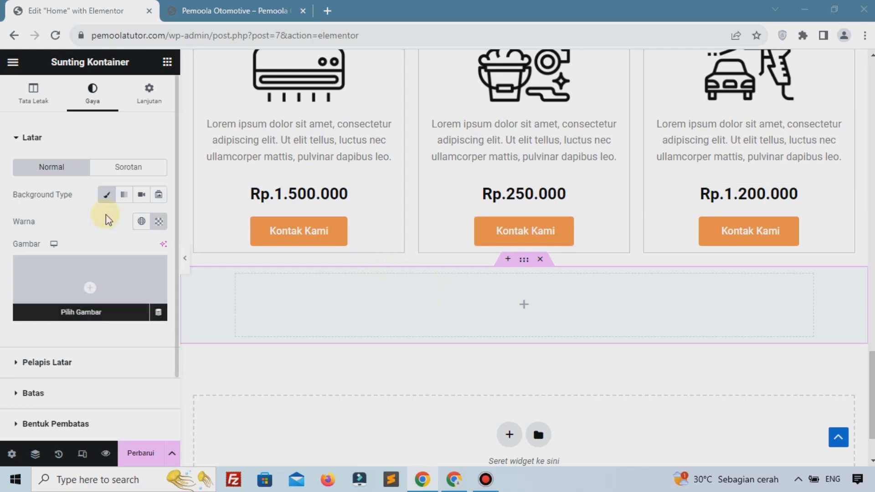
# Set the container's padding unit to % with 6 top and 6 bottom
pyautogui.click(142, 117)
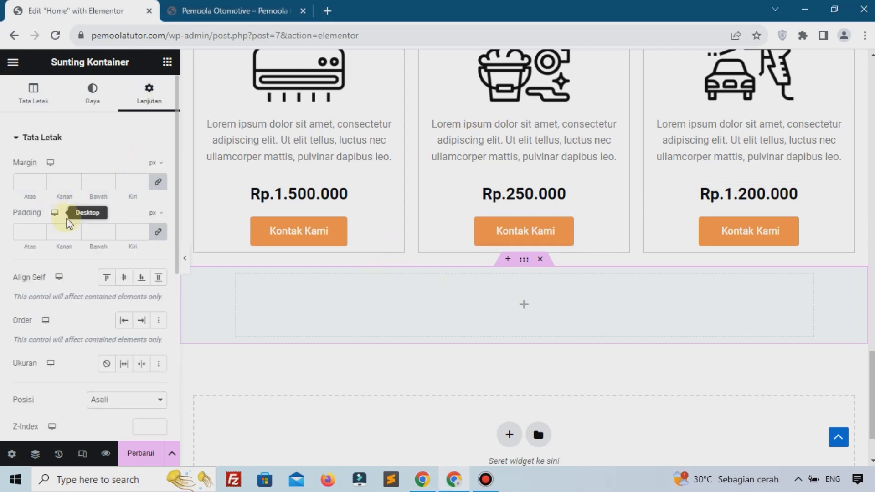
pyautogui.click(150, 233)
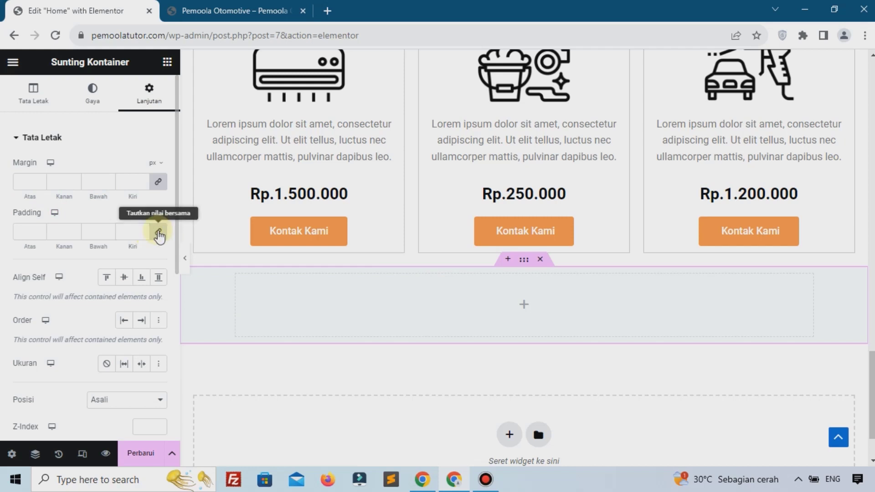
pyautogui.write('0')
pyautogui.click(154, 215)
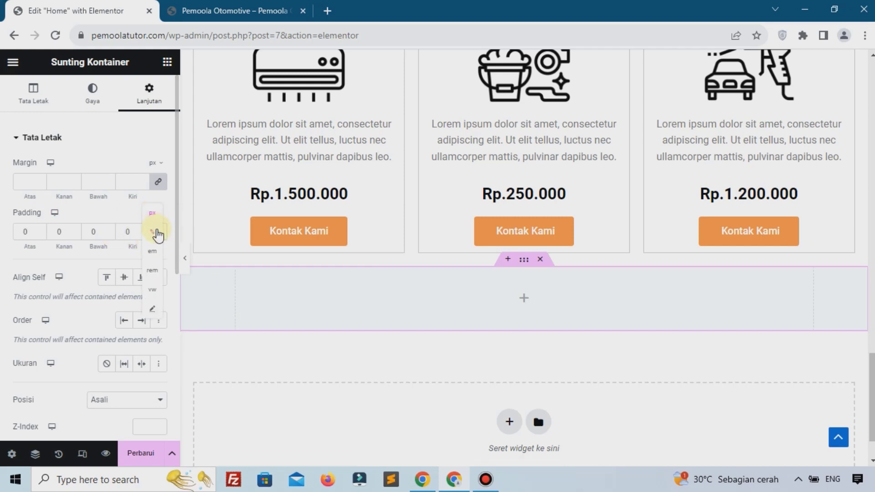
pyautogui.click(155, 232)
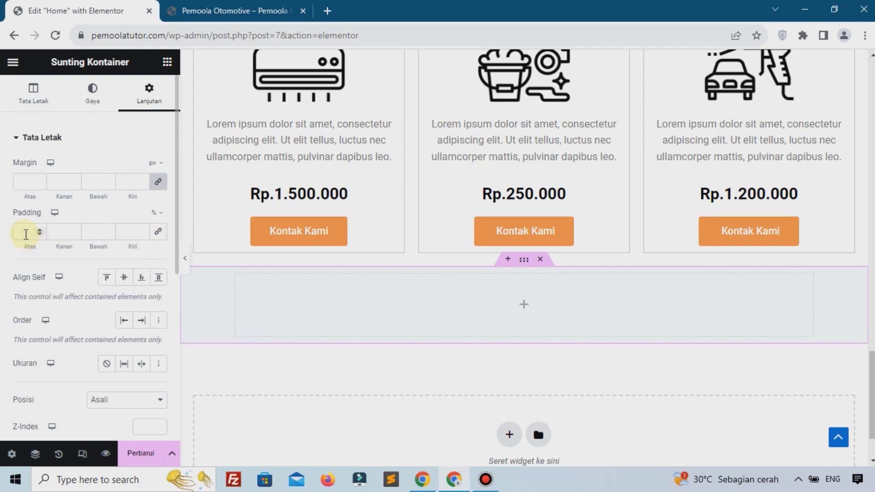
pyautogui.click(25, 224)
pyautogui.write('6')
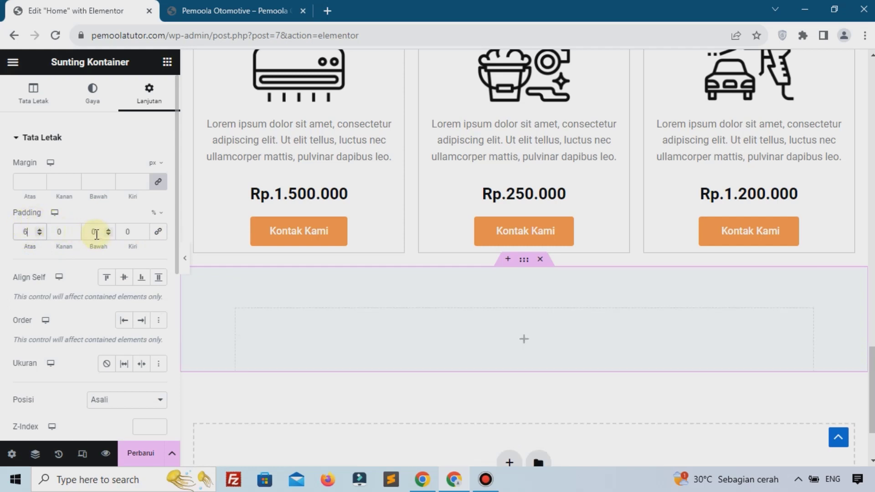
pyautogui.click(97, 235)
pyautogui.write('6')
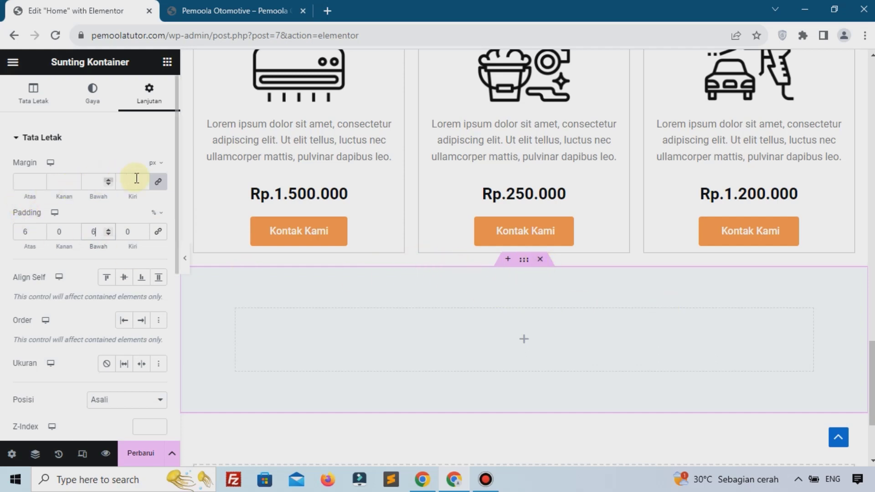
# Unlink the margins, switch them to %, and set the top margin to 5
pyautogui.click(159, 181)
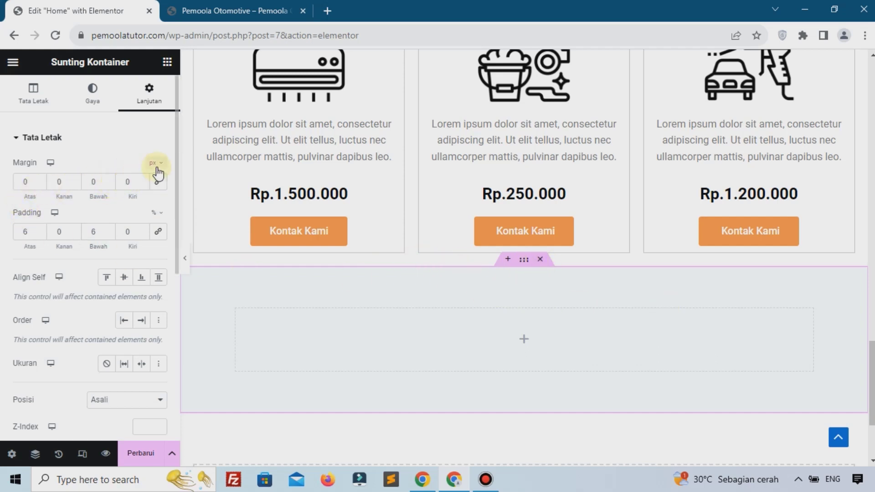
pyautogui.click(155, 164)
pyautogui.click(158, 184)
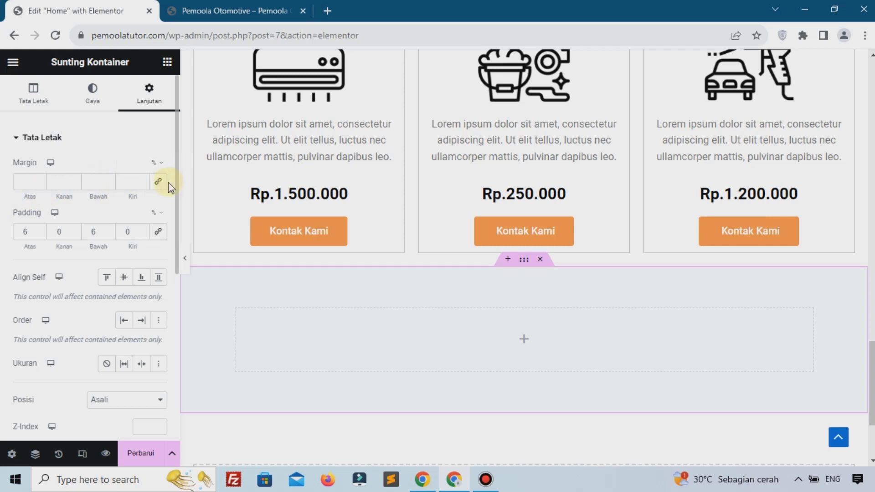
pyautogui.click(29, 182)
pyautogui.write('3')
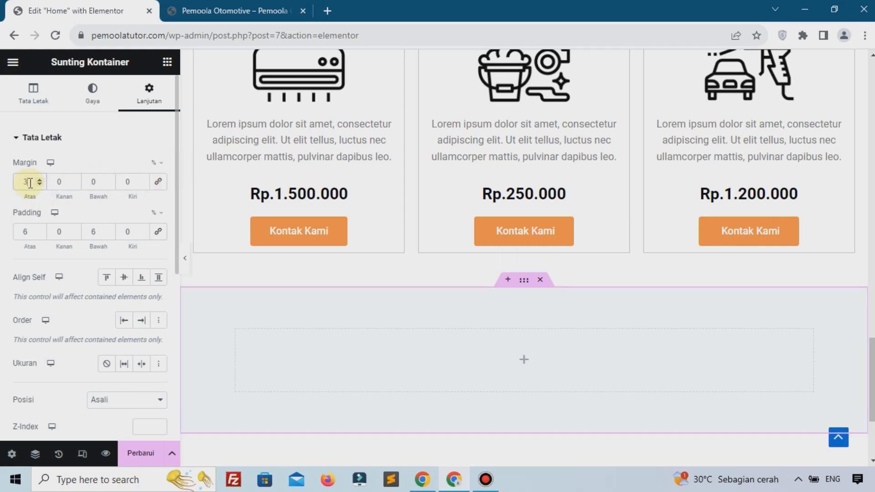
pyautogui.click(41, 179)
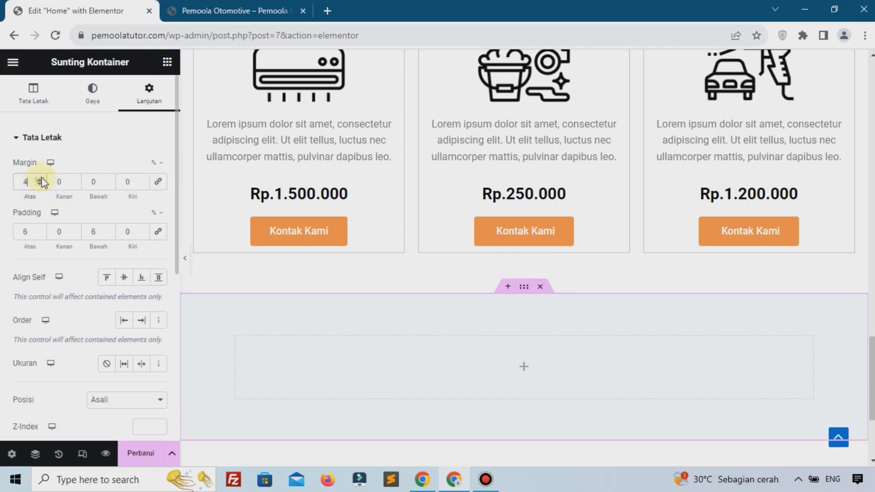
pyautogui.click(40, 180)
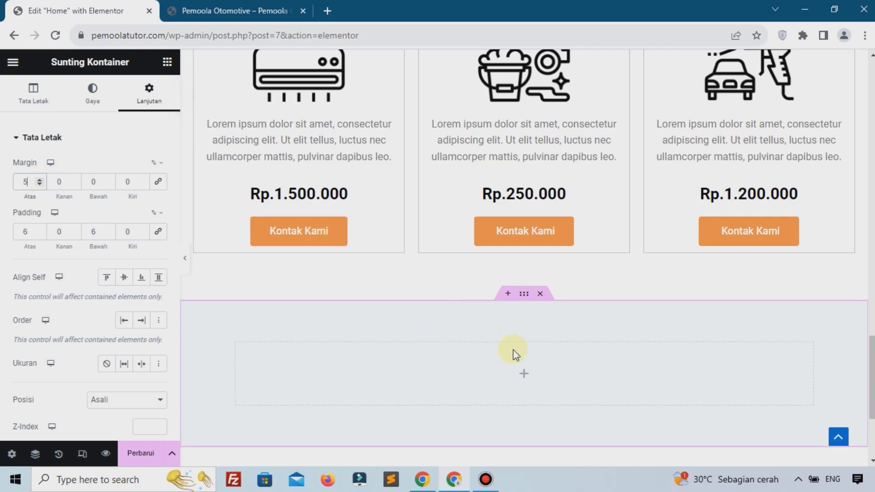
pyautogui.scroll(-3, 474, 299)
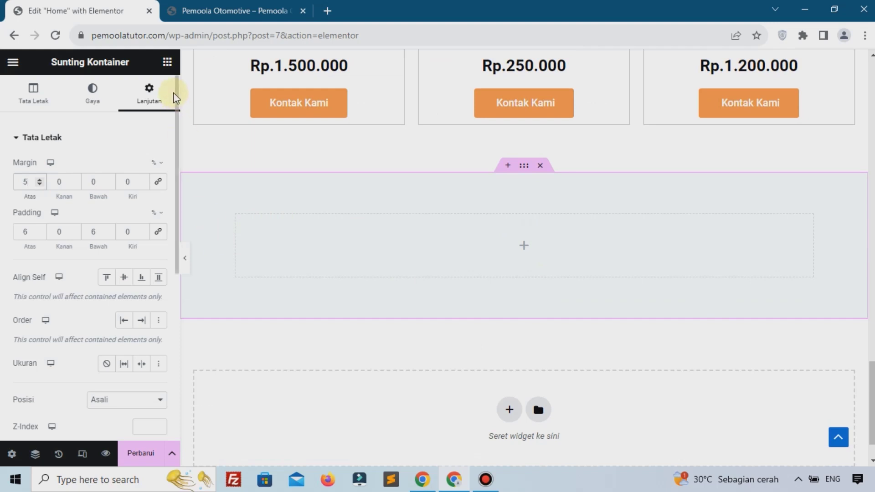
# Add a Heading widget reading 'Testimoni' to the container and centre-align it
pyautogui.click(167, 63)
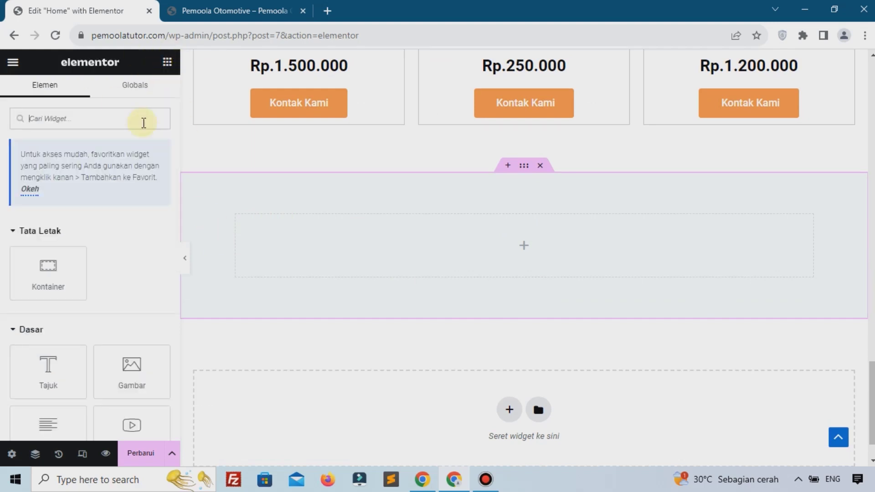
pyautogui.press('F12')
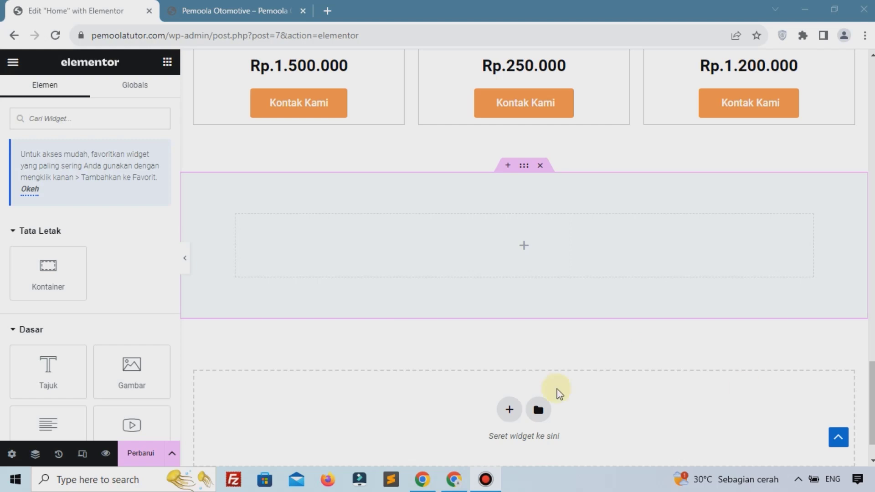
pyautogui.moveTo(72, 369); pyautogui.dragTo(494, 248)
pyautogui.click(100, 207)
pyautogui.hotkey('ctrl', 'a')
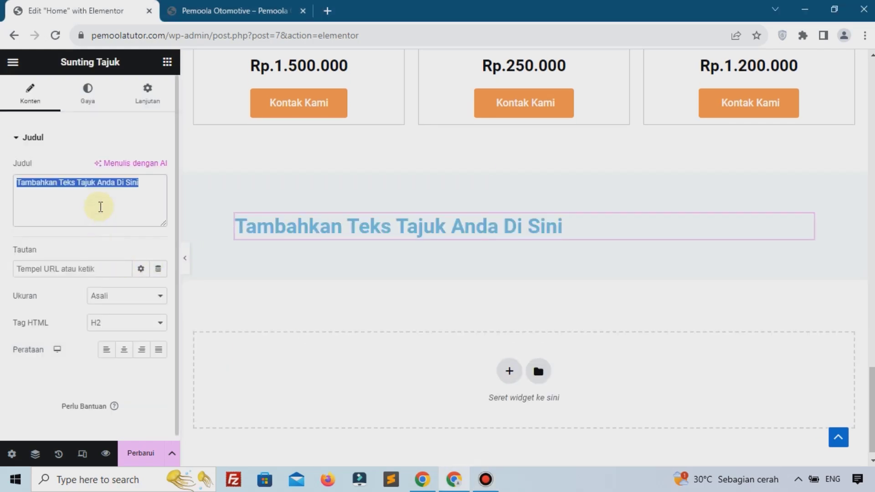
pyautogui.write('Test')
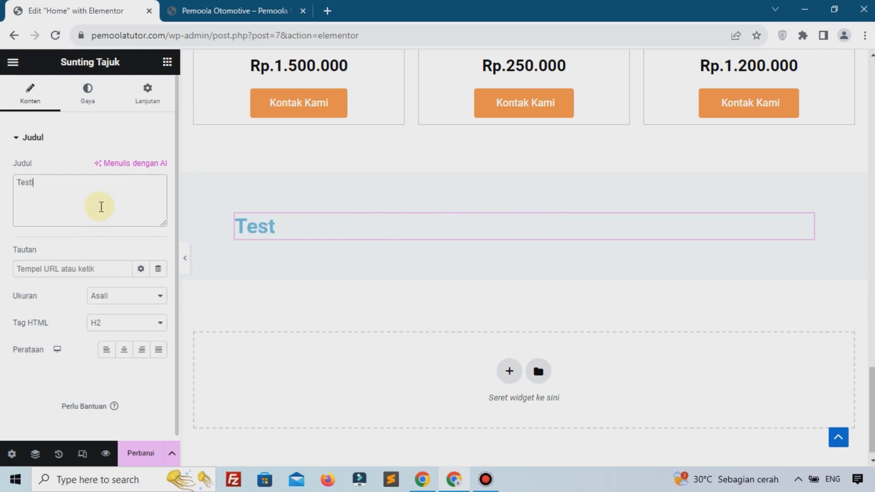
pyautogui.write('imoni')
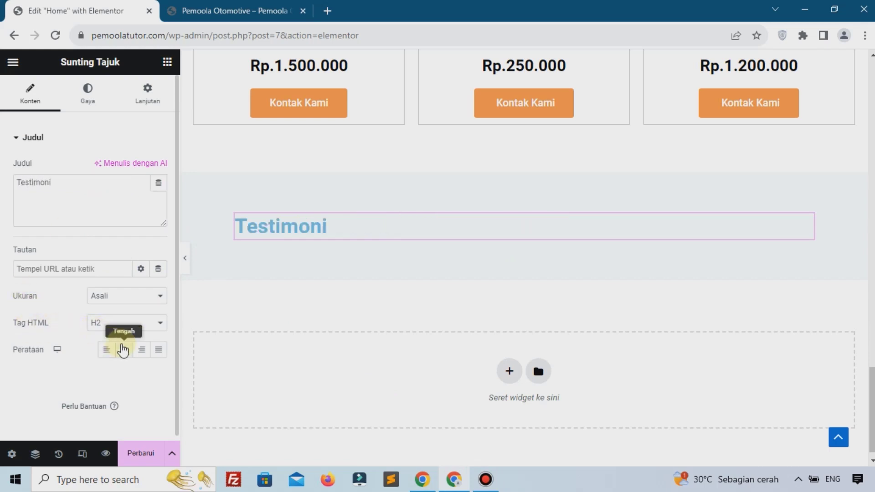
pyautogui.click(123, 350)
# Make the heading text black (#000000) and add an inner Container below it
pyautogui.click(88, 94)
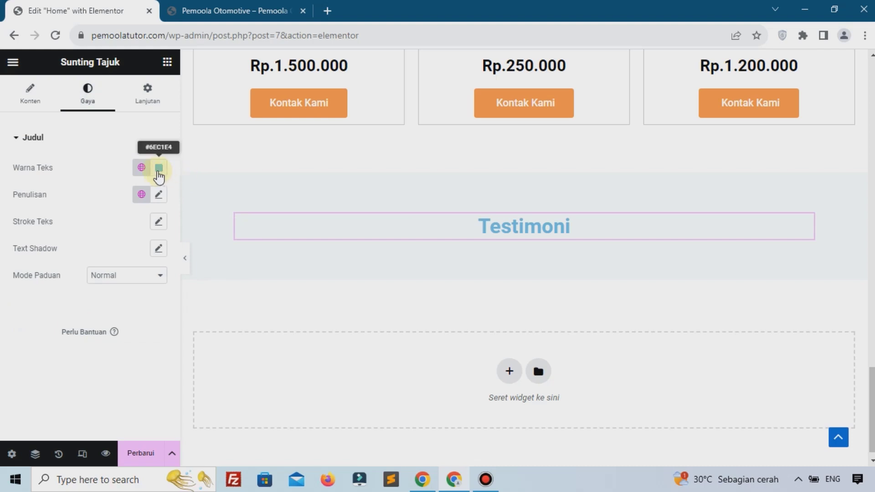
pyautogui.click(158, 169)
pyautogui.moveTo(199, 299); pyautogui.dragTo(231, 334)
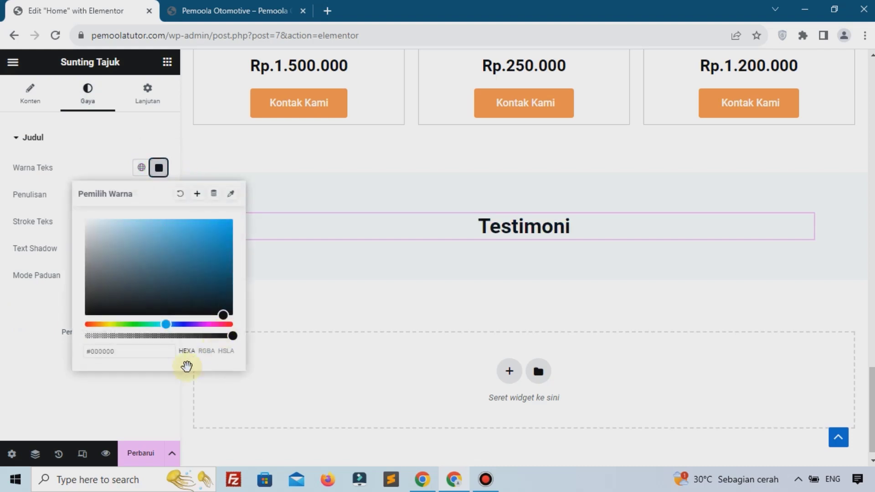
pyautogui.click(140, 406)
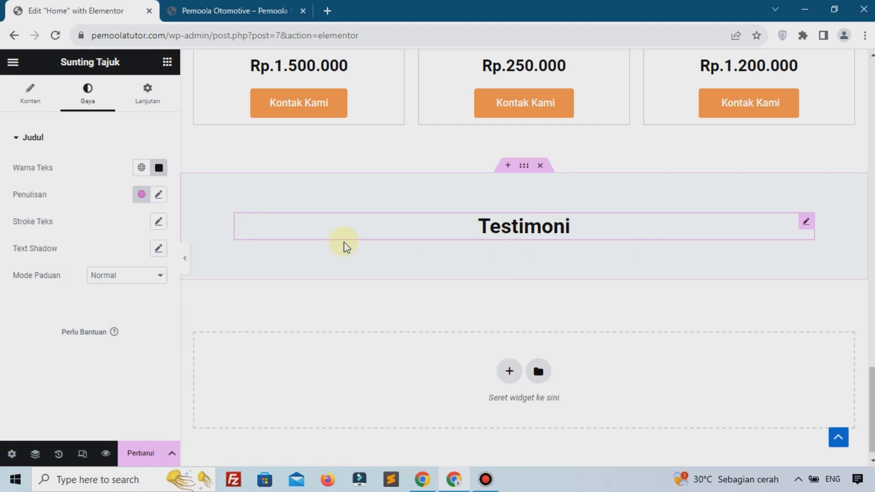
pyautogui.click(175, 66)
pyautogui.moveTo(48, 273); pyautogui.dragTo(333, 235)
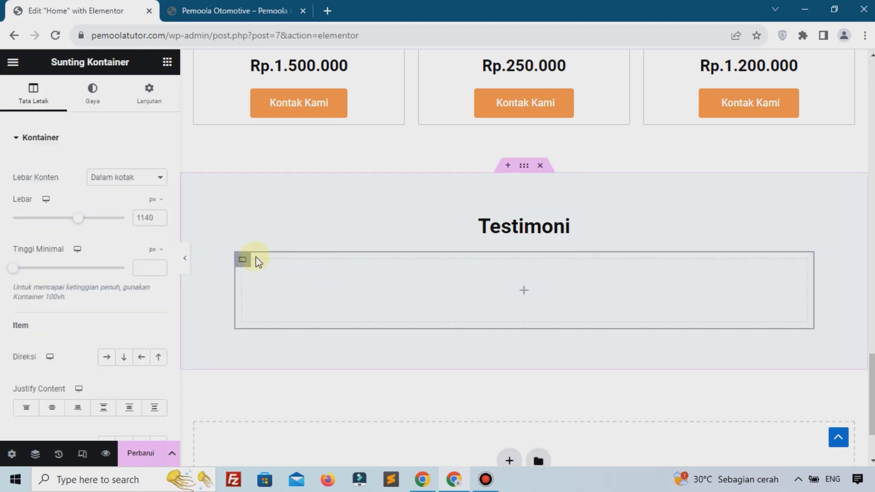
# Search widgets for 'tes' and add a Testimonial widget into the inner container
pyautogui.click(168, 62)
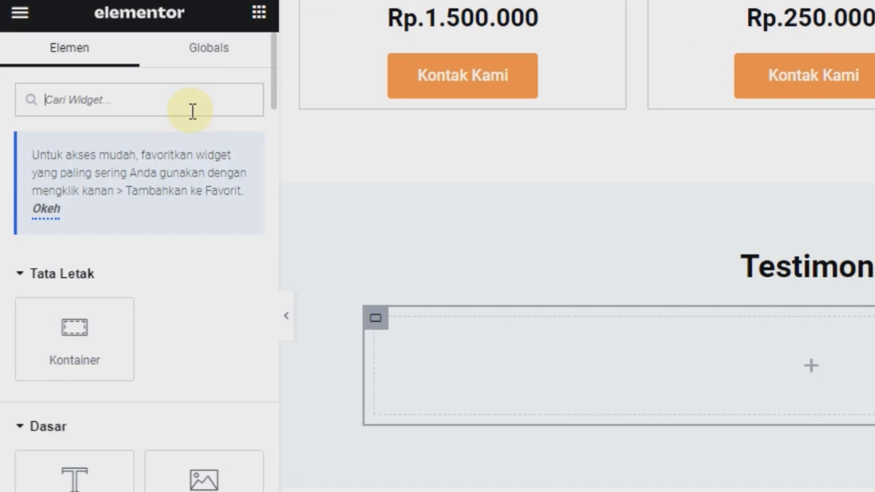
pyautogui.write('tes')
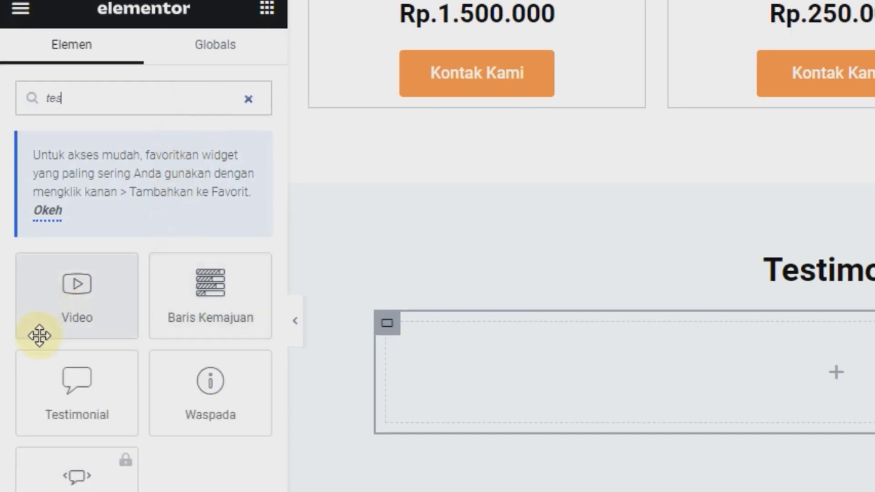
pyautogui.moveTo(70, 397); pyautogui.dragTo(705, 410)
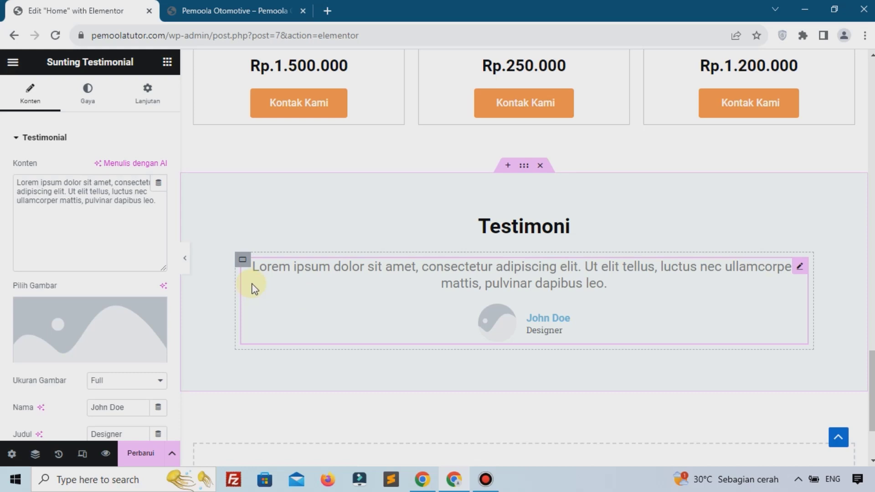
pyautogui.scroll(-3, 437, 228)
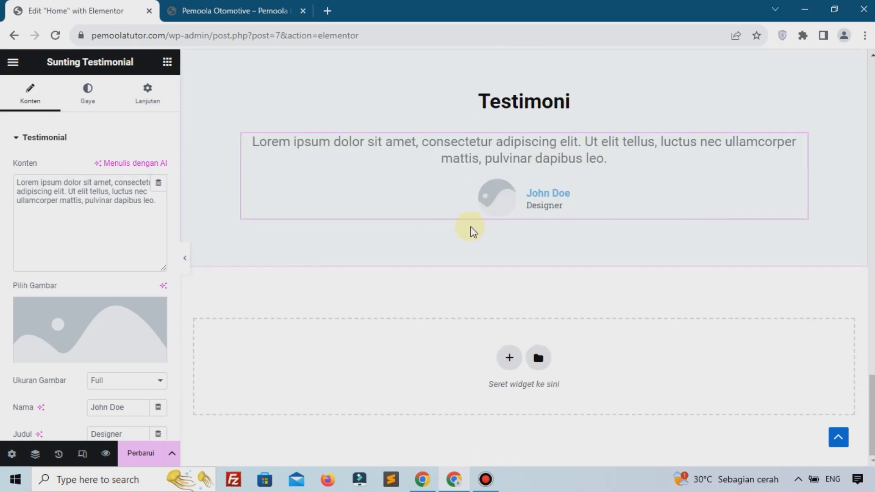
# Duplicate the testimonial twice
pyautogui.rightClick(504, 163)
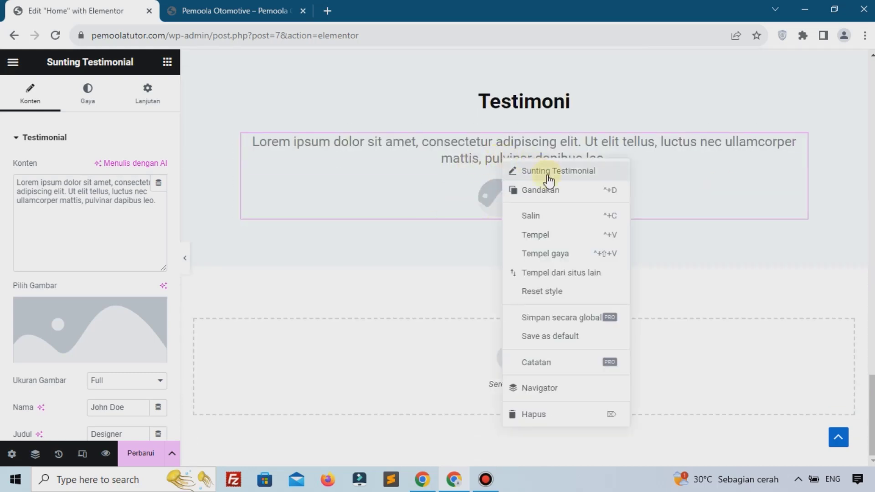
pyautogui.click(549, 193)
pyautogui.rightClick(533, 241)
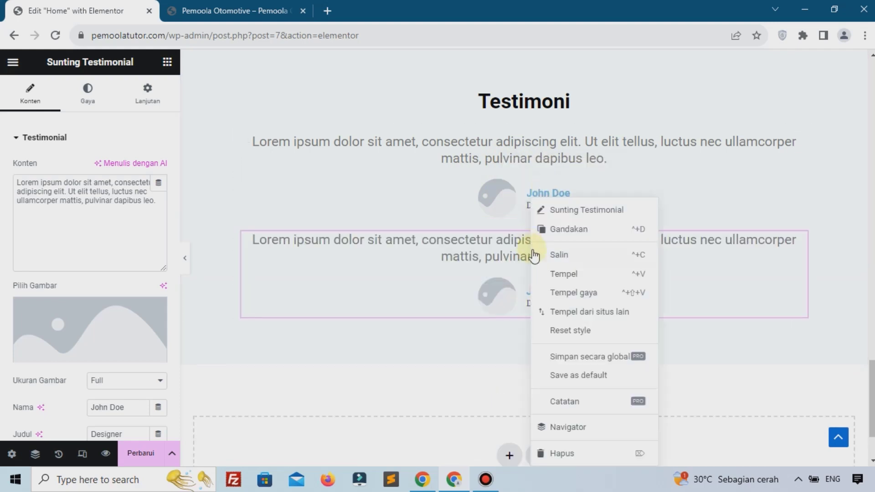
pyautogui.click(541, 229)
pyautogui.scroll(-2, 534, 284)
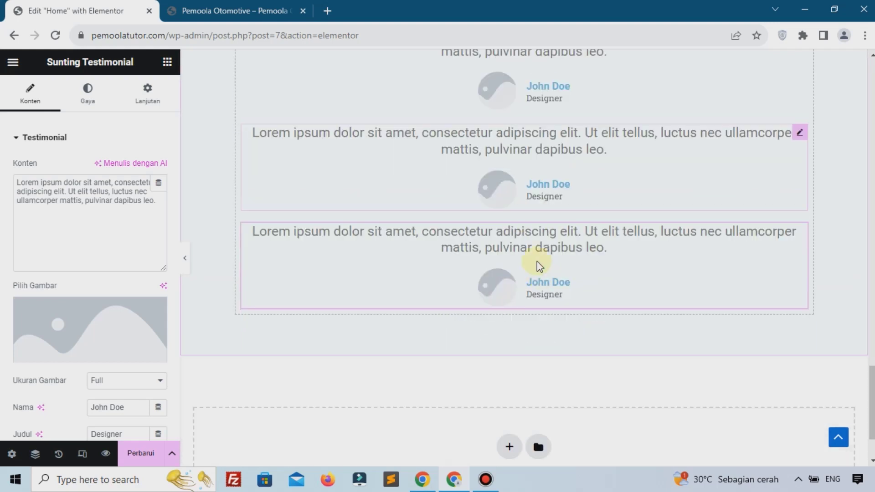
pyautogui.scroll(2, 537, 261)
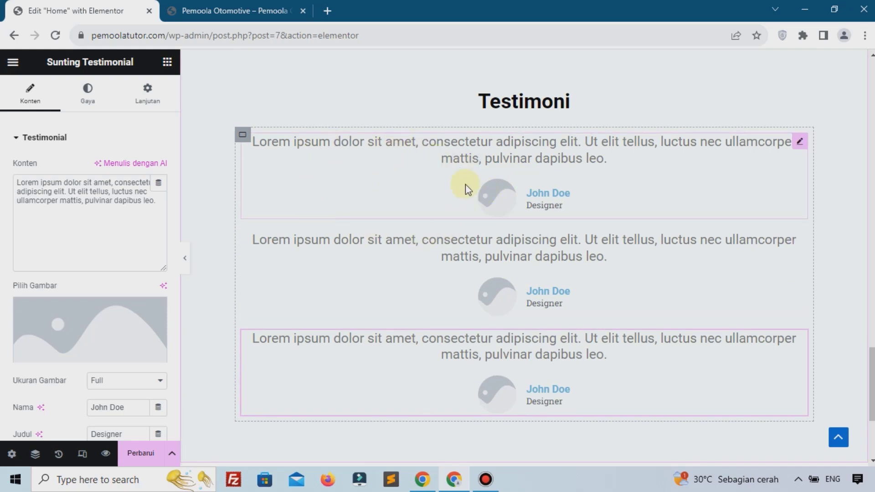
# Delete the two duplicate testimonials, keeping only the first one
pyautogui.click(386, 150)
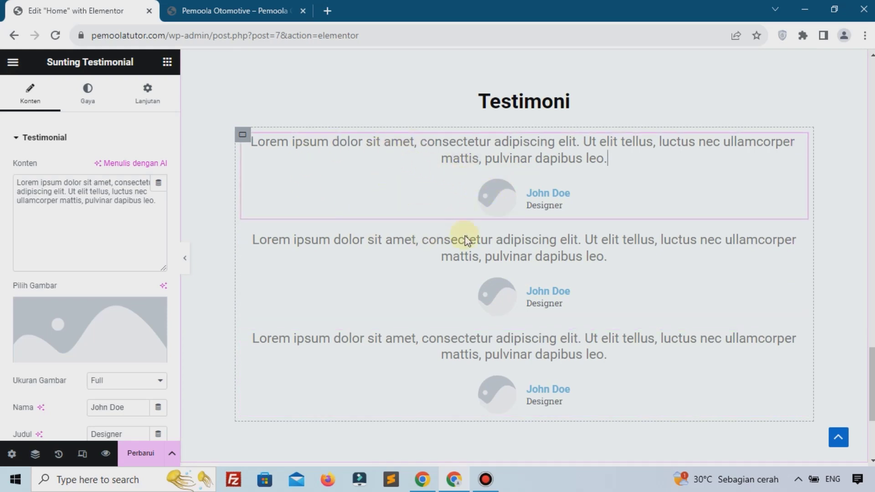
pyautogui.rightClick(543, 248)
pyautogui.click(555, 452)
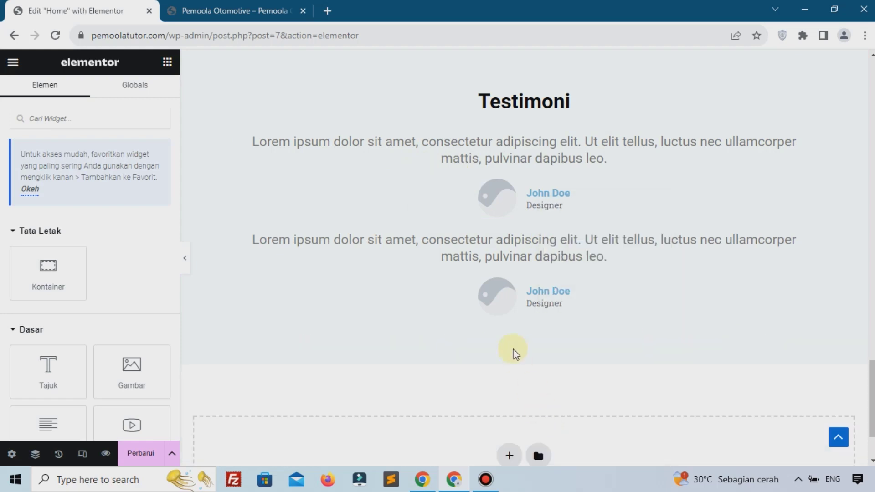
pyautogui.rightClick(505, 249)
pyautogui.click(553, 455)
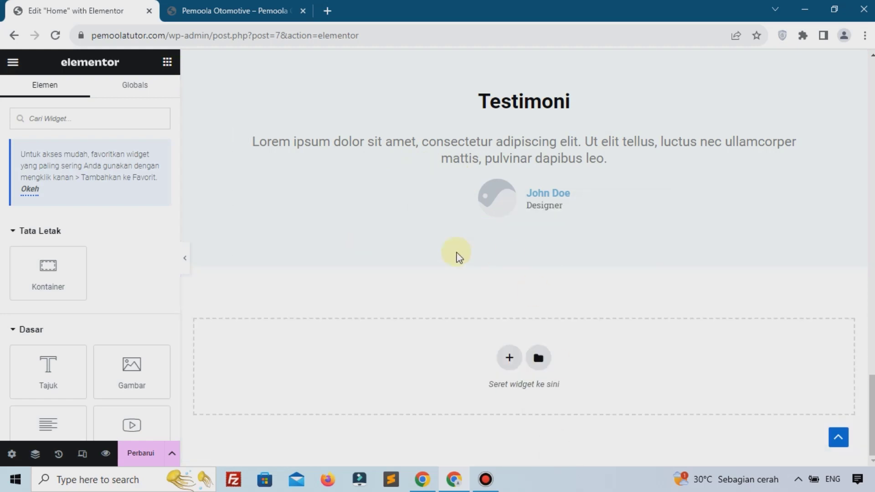
# Set the testimonial image to the mechanic-under-car-lift photo from the media library
pyautogui.click(361, 151)
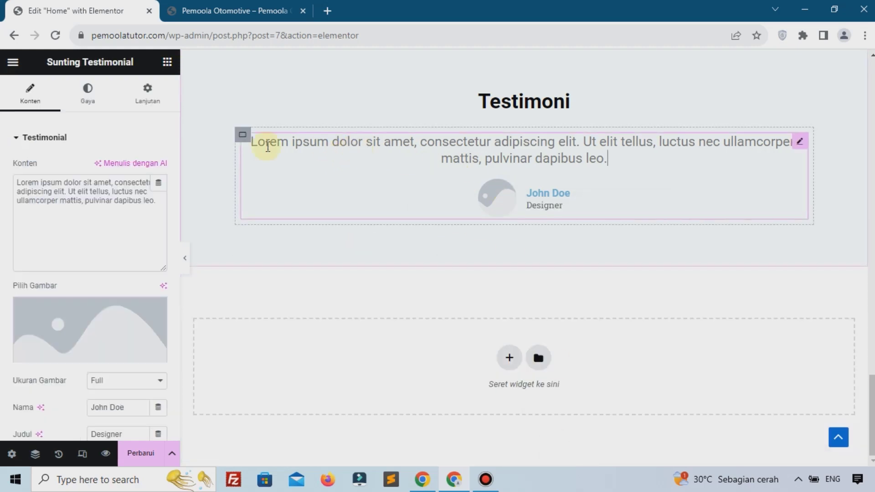
pyautogui.scroll(-1, 110, 194)
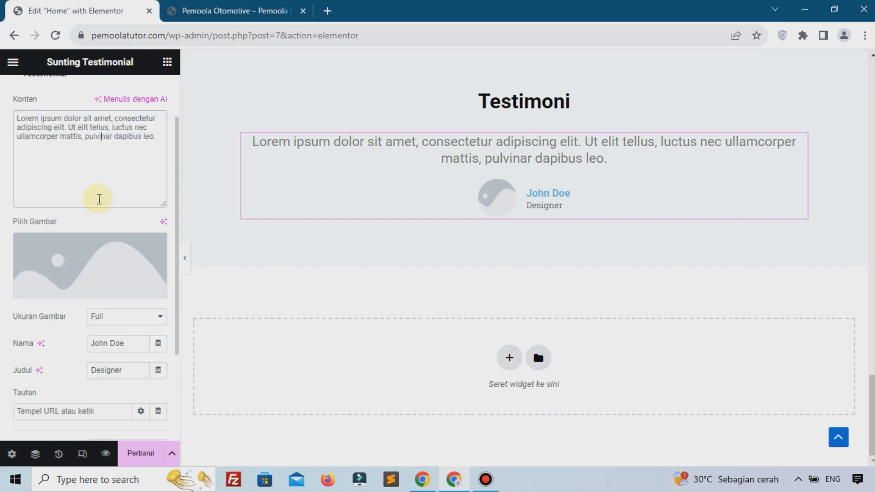
pyautogui.moveTo(57, 130); pyautogui.dragTo(85, 136)
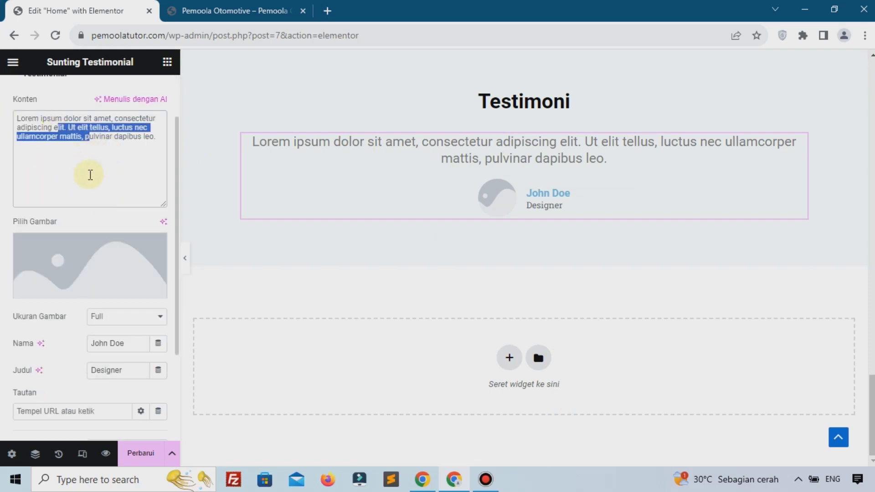
pyautogui.click(64, 250)
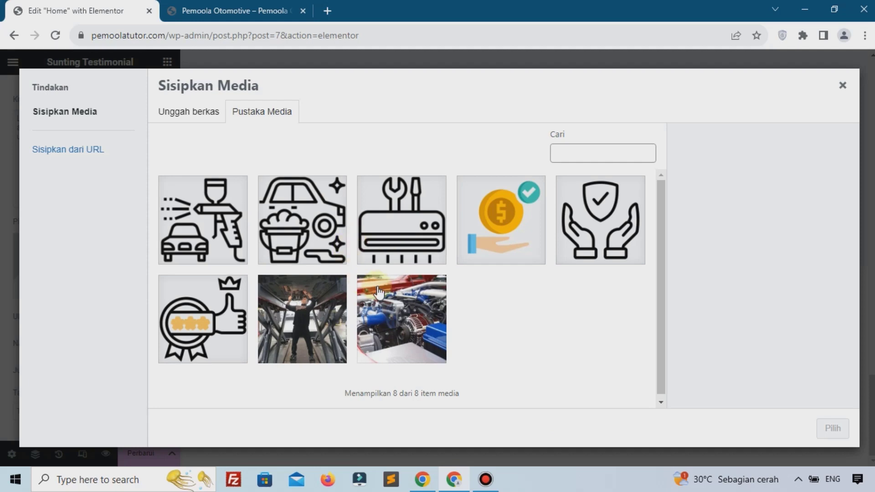
pyautogui.click(283, 296)
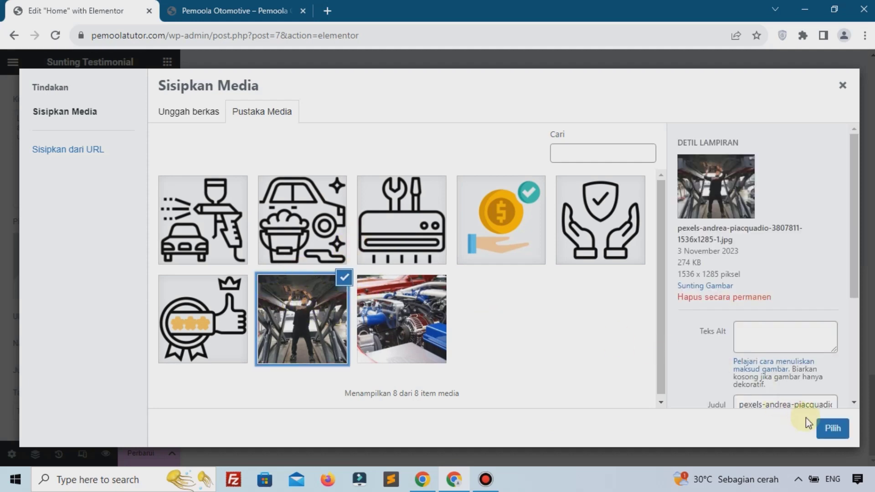
pyautogui.click(833, 429)
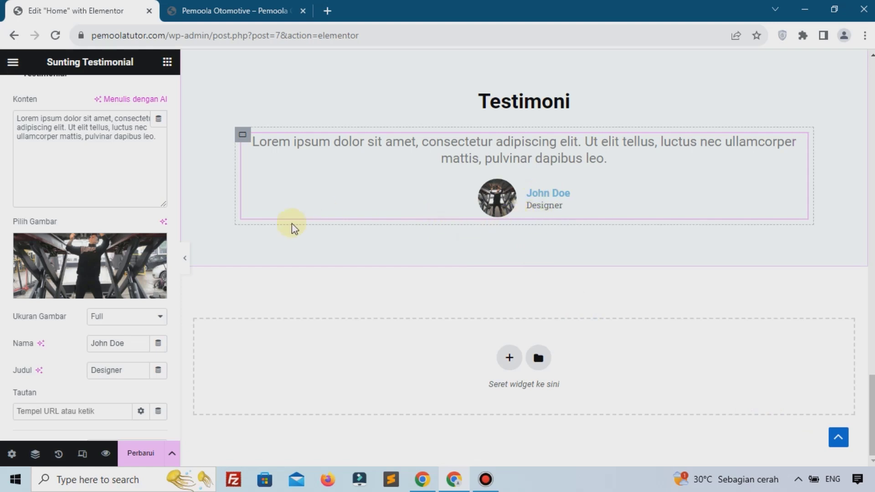
pyautogui.scroll(-2, 107, 279)
pyautogui.scroll(4, 100, 206)
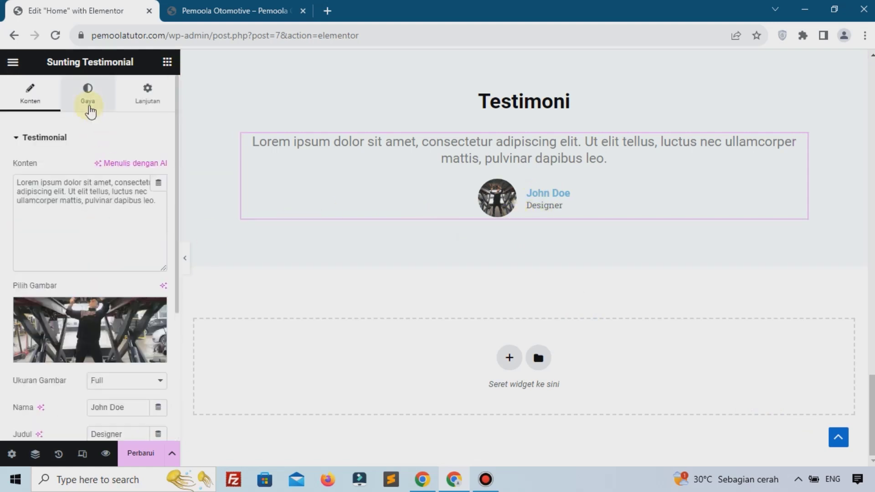
# Style the testimonial text black (#000000) with a 16 px typography size
pyautogui.click(89, 109)
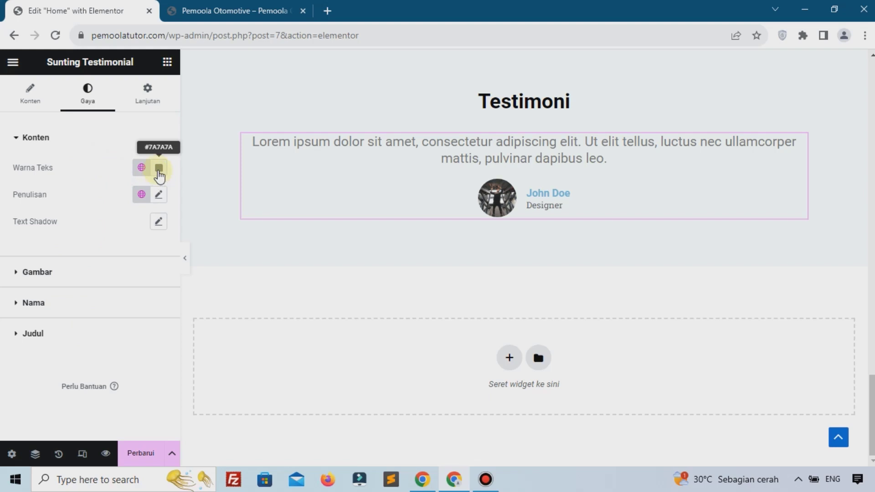
pyautogui.click(159, 169)
pyautogui.click(207, 315)
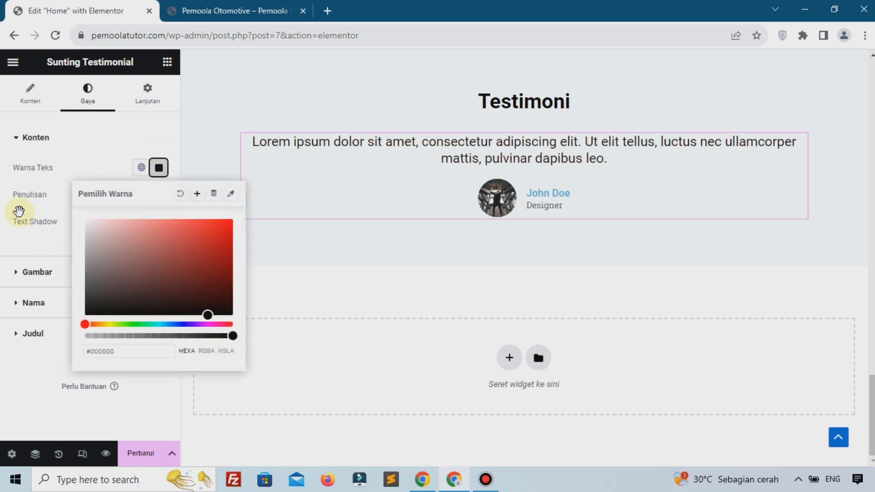
pyautogui.click(18, 211)
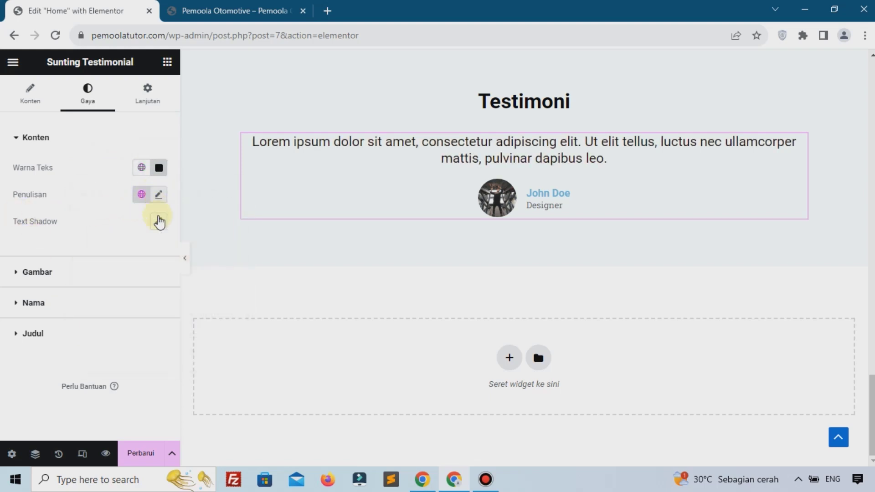
pyautogui.click(158, 194)
pyautogui.write('15')
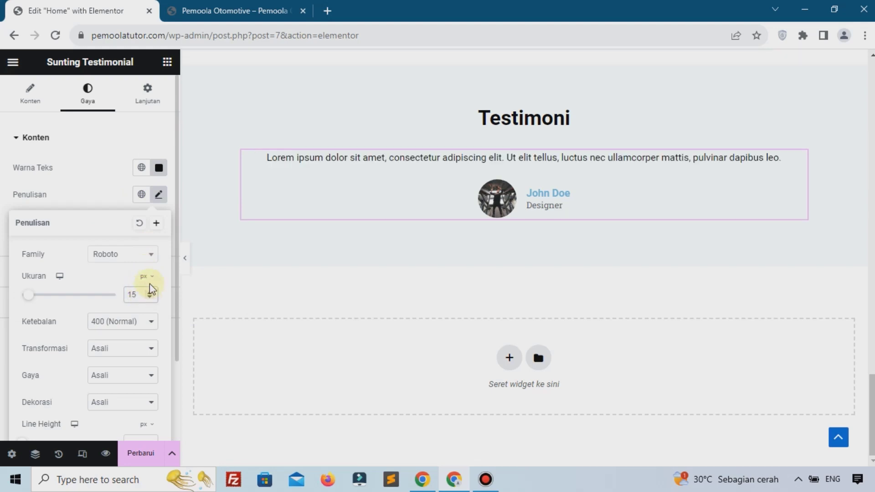
pyautogui.click(152, 293)
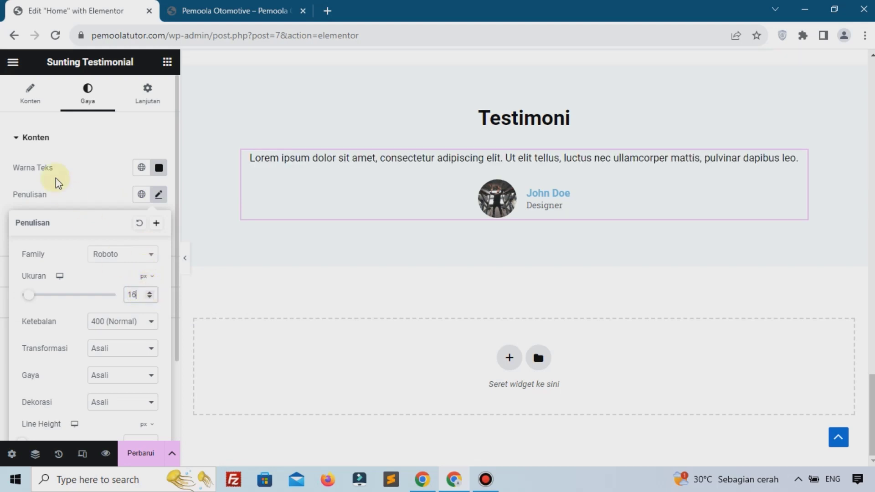
# Paste a second copy of the Lorem ipsum text into the testimonial and save the page
pyautogui.click(31, 93)
pyautogui.click(77, 222)
pyautogui.hotkey('ctrl', 'a')
pyautogui.hotkey('ctrl', 'c')
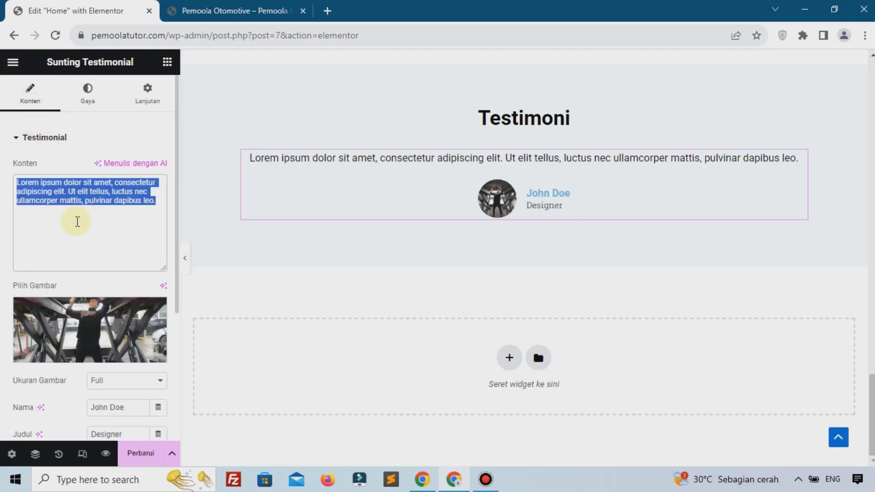
pyautogui.click(164, 200)
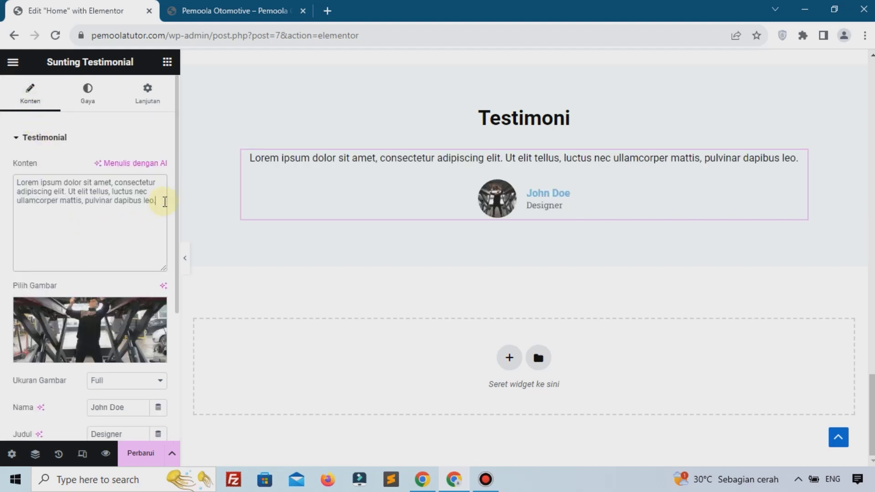
pyautogui.hotkey('ctrl', 'v')
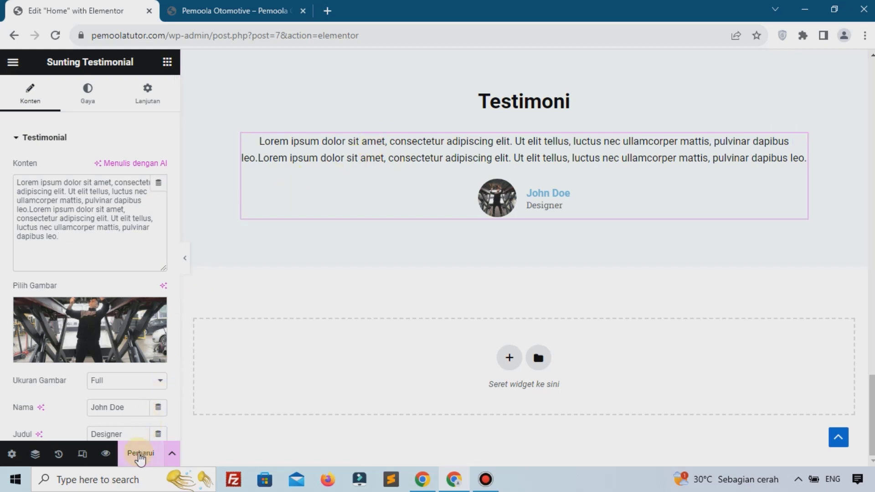
pyautogui.click(141, 455)
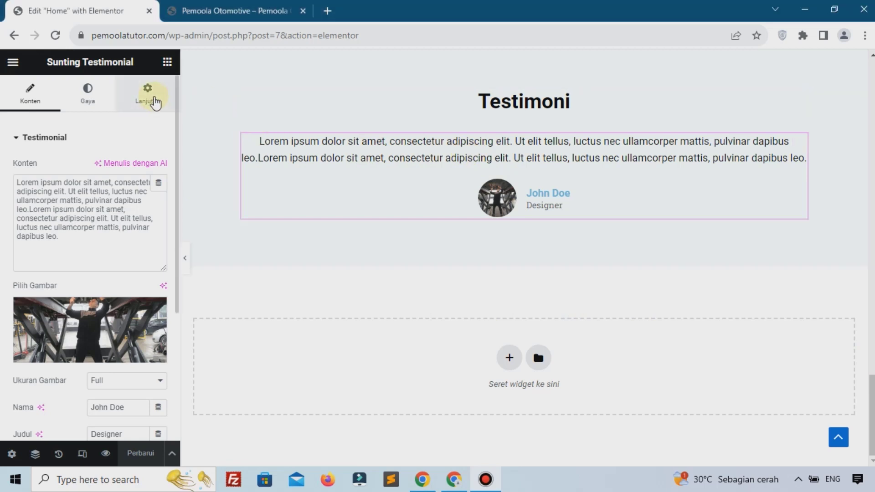
# Give the testimonial box a classic light grey #F7F7F7 background in Advanced settings
pyautogui.click(147, 94)
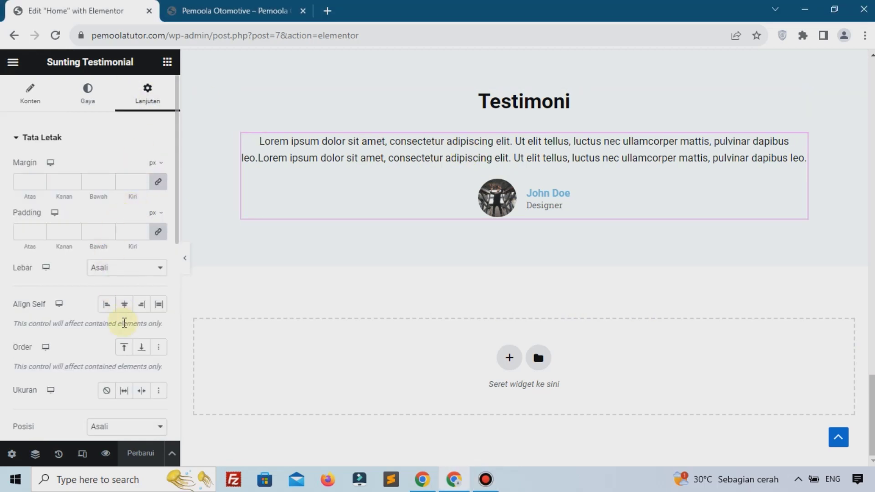
pyautogui.scroll(-8, 36, 228)
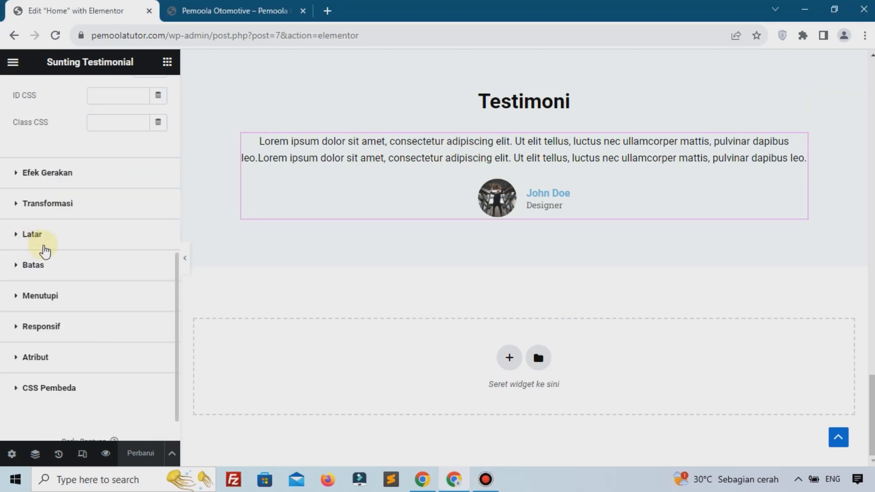
pyautogui.click(37, 233)
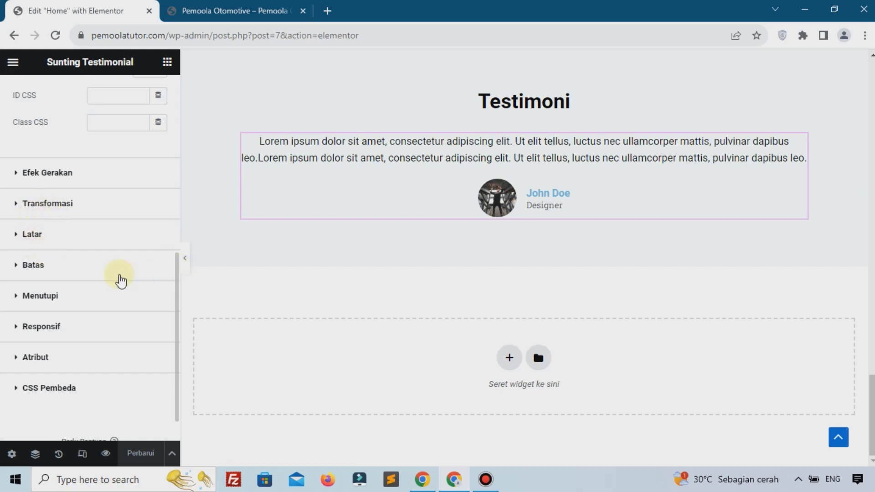
pyautogui.click(142, 287)
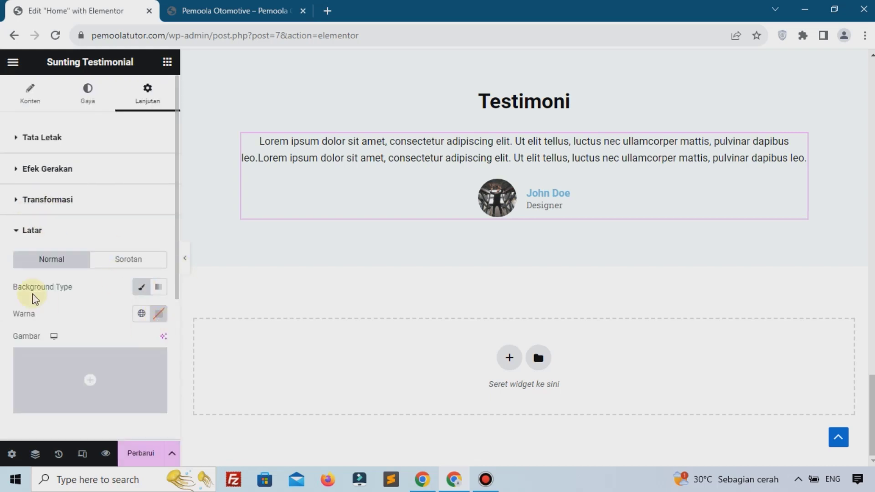
pyautogui.click(159, 314)
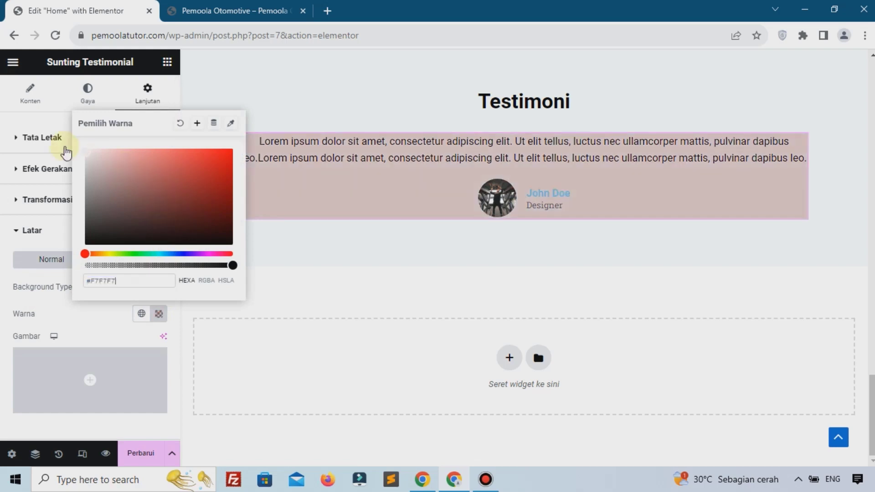
# Add a box shadow to the testimonial under Border, clearing its colour and adjusting the blur
pyautogui.scroll(-5, 70, 319)
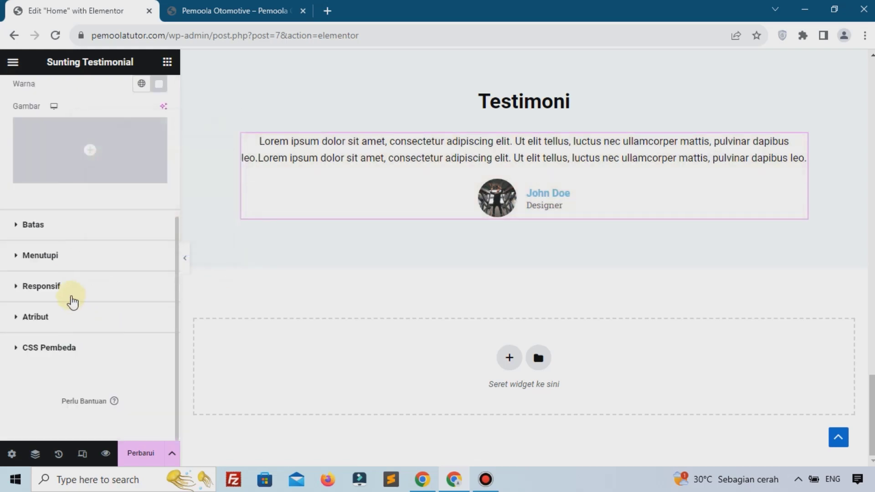
pyautogui.click(58, 226)
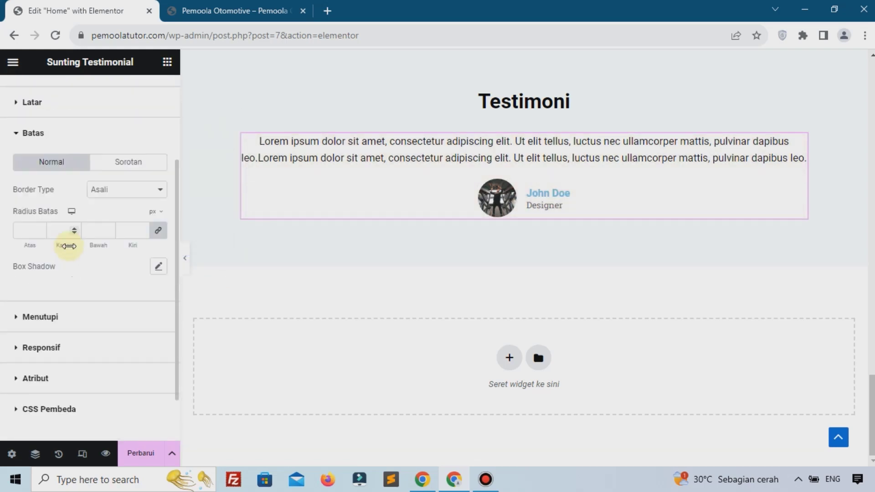
pyautogui.click(159, 205)
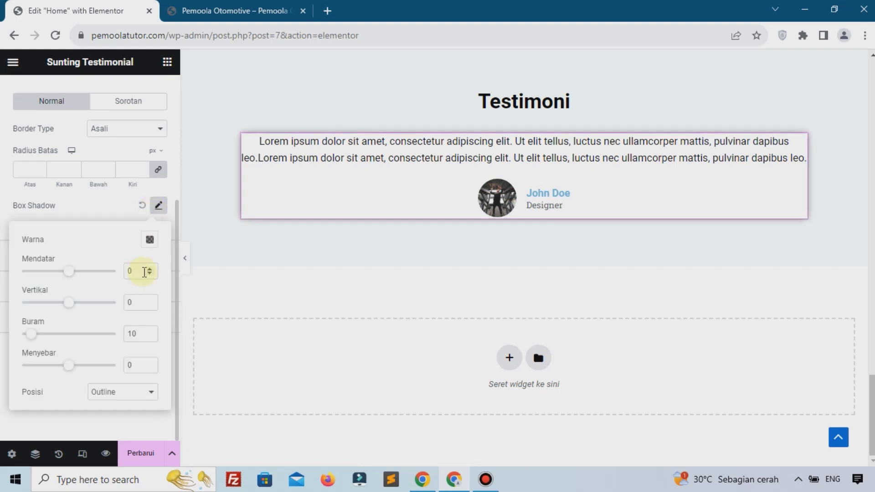
pyautogui.click(151, 239)
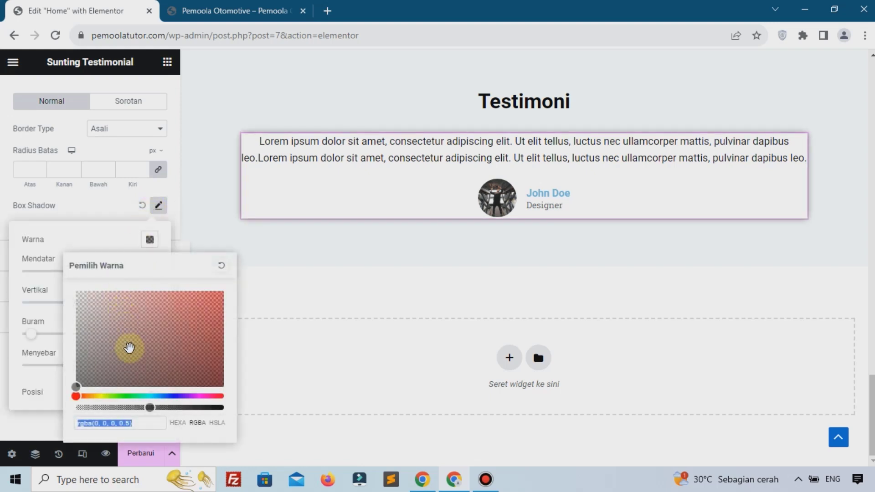
pyautogui.press('BackSpace')
pyautogui.click(86, 241)
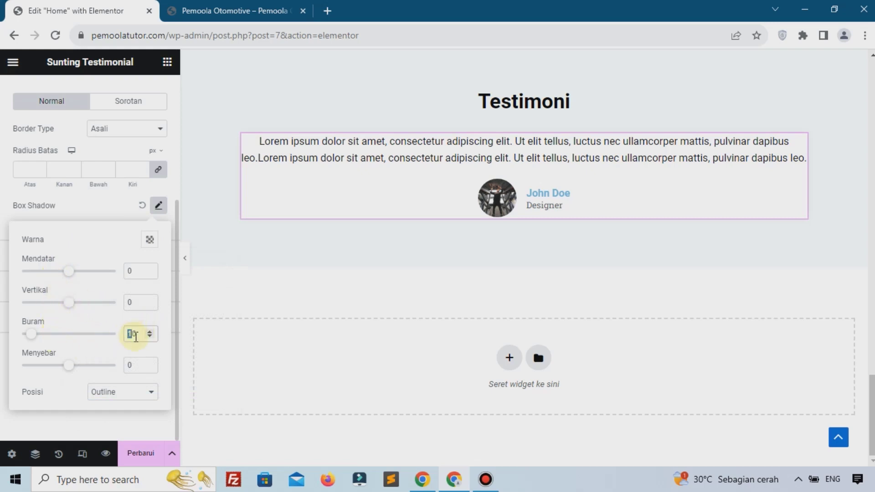
pyautogui.moveTo(139, 333); pyautogui.dragTo(124, 334)
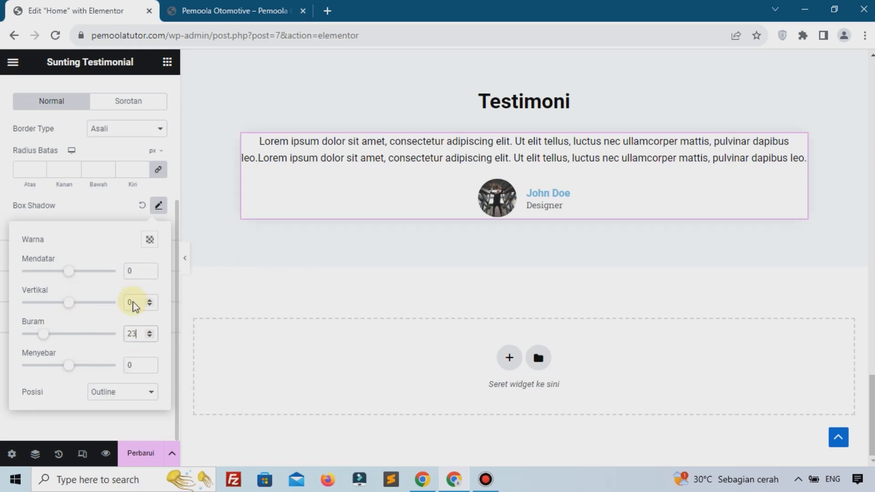
# Set the testimonial's Layout padding to 10 on every side
pyautogui.scroll(4, 135, 307)
pyautogui.click(76, 141)
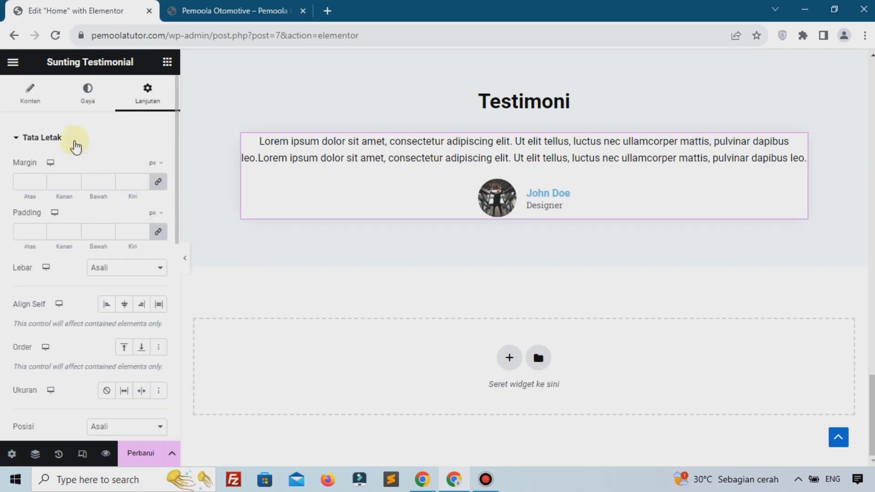
pyautogui.click(28, 231)
pyautogui.write('10')
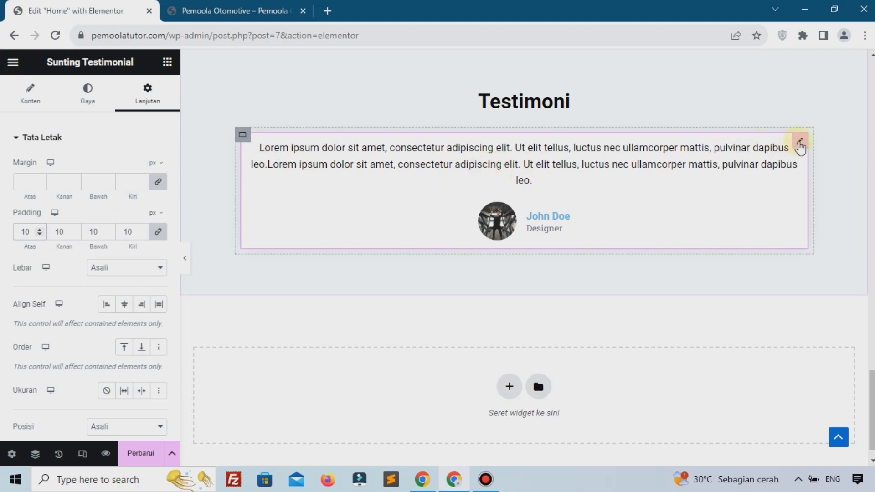
pyautogui.rightClick(801, 147)
pyautogui.click(537, 237)
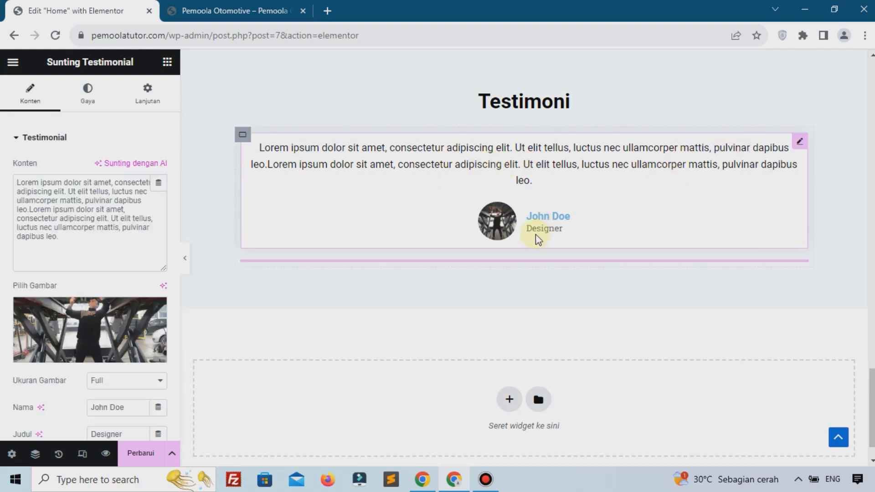
pyautogui.hotkey('ctrl', 'd')
pyautogui.hotkey('ctrl', 'd')
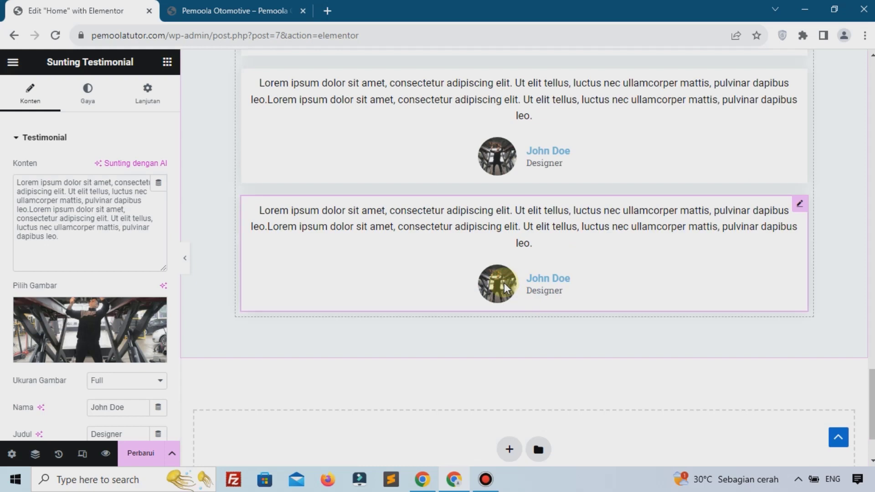
pyautogui.scroll(3, 492, 220)
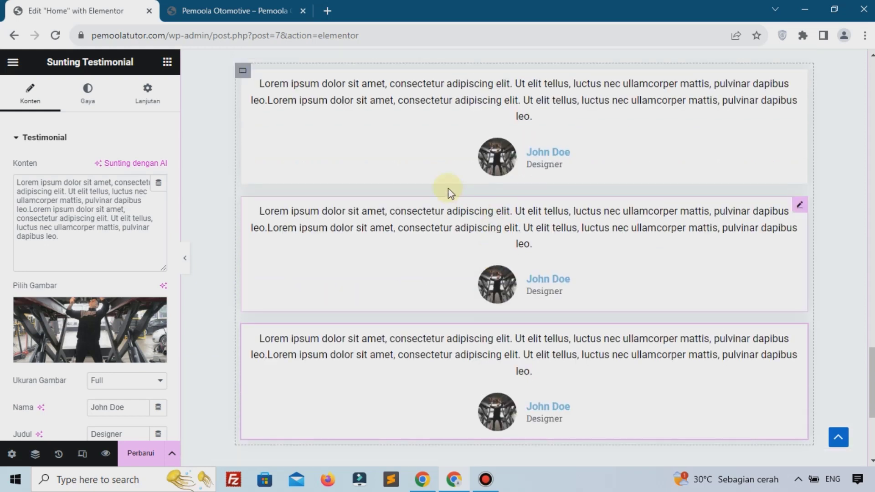
pyautogui.click(303, 258)
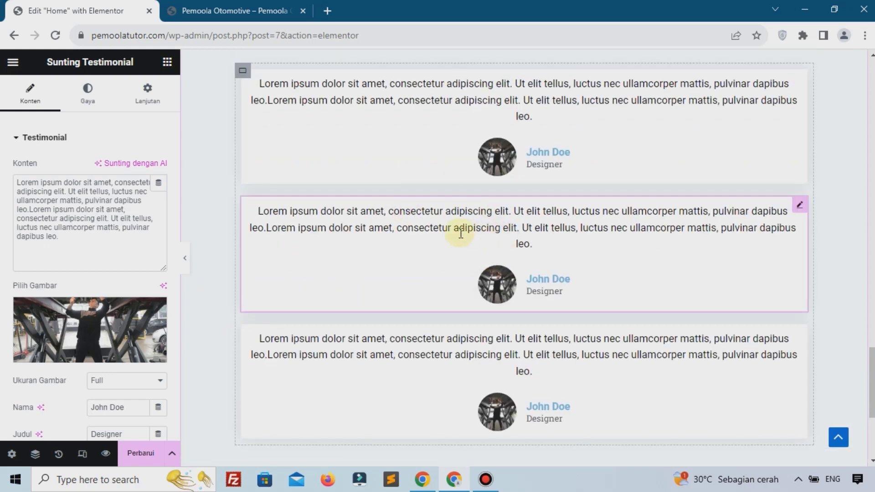
pyautogui.scroll(-2, 56, 226)
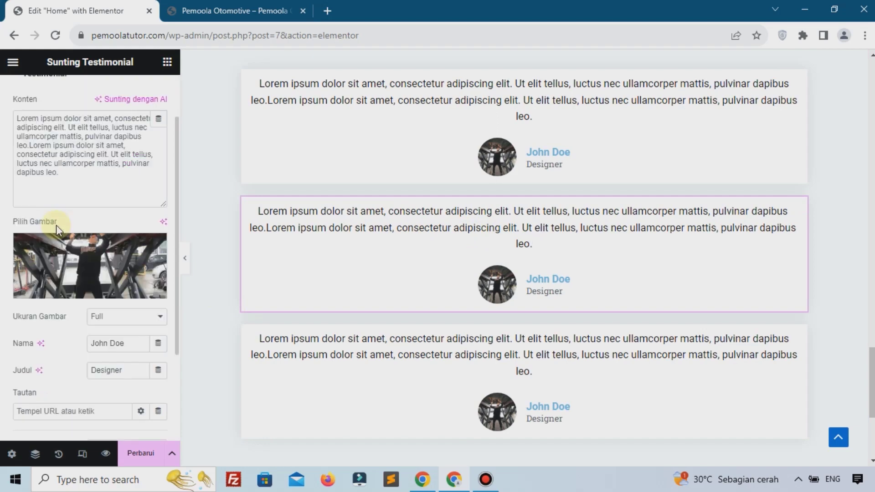
pyautogui.scroll(-2, 149, 296)
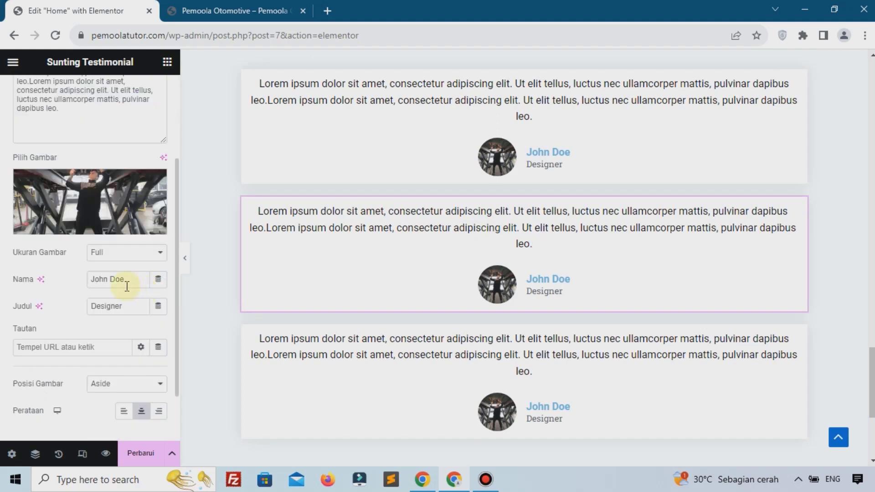
pyautogui.click(125, 280)
# Save the homepage with Perbarui and reload the live site tab
pyautogui.click(129, 308)
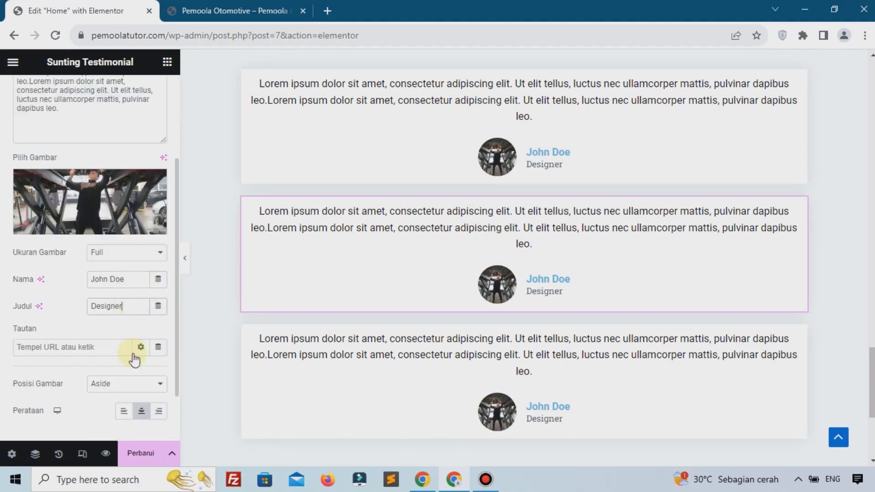
pyautogui.click(140, 454)
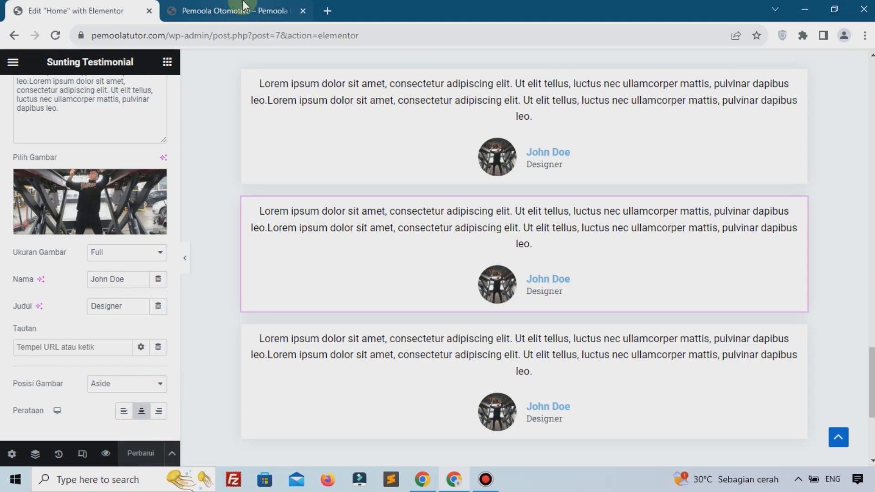
pyautogui.click(232, 10)
pyautogui.click(56, 35)
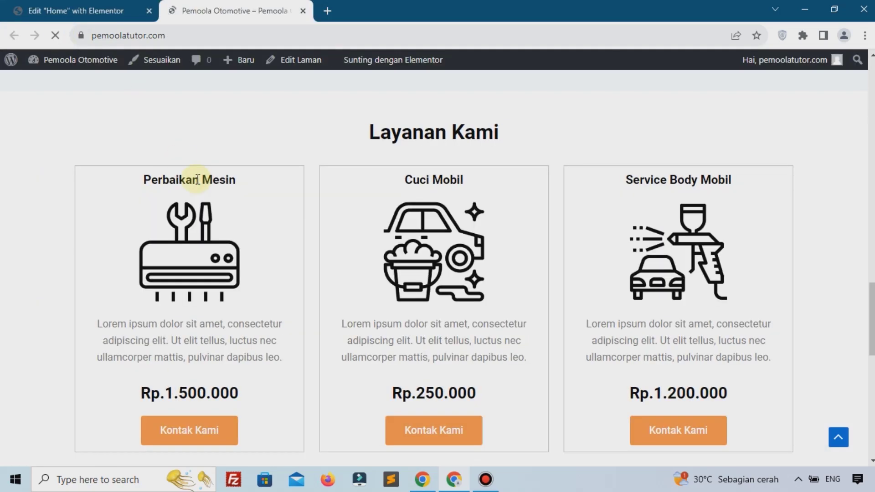
# Scroll the live homepage to the three stacked Testimoni boxes, then go back to the Elementor tab
pyautogui.scroll(18, 197, 179)
pyautogui.scroll(3, 196, 179)
pyautogui.scroll(-15, 196, 178)
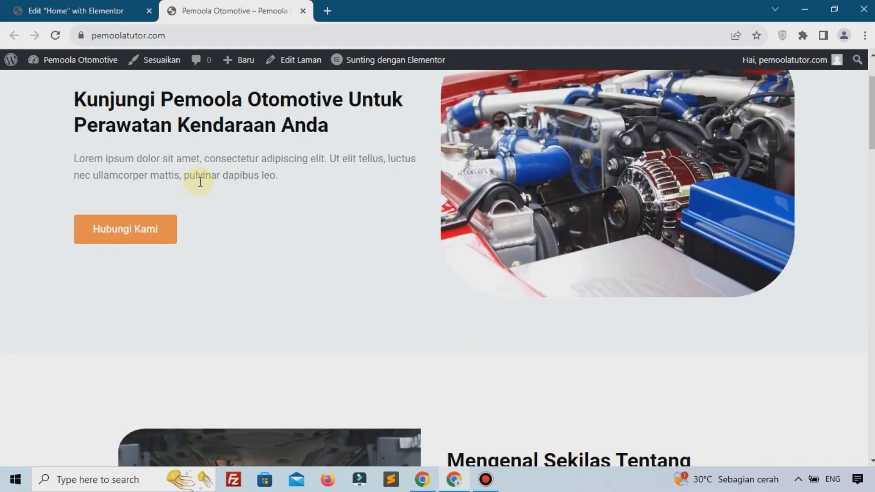
pyautogui.scroll(-15, 199, 185)
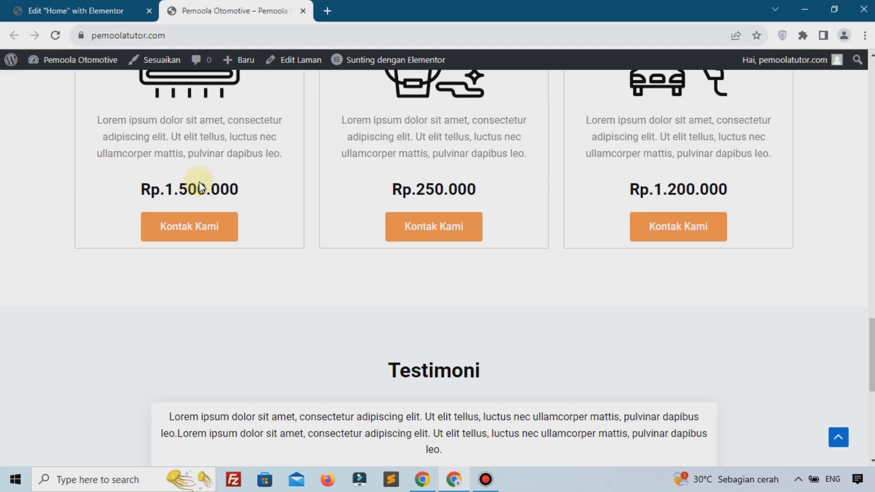
pyautogui.scroll(-6, 237, 193)
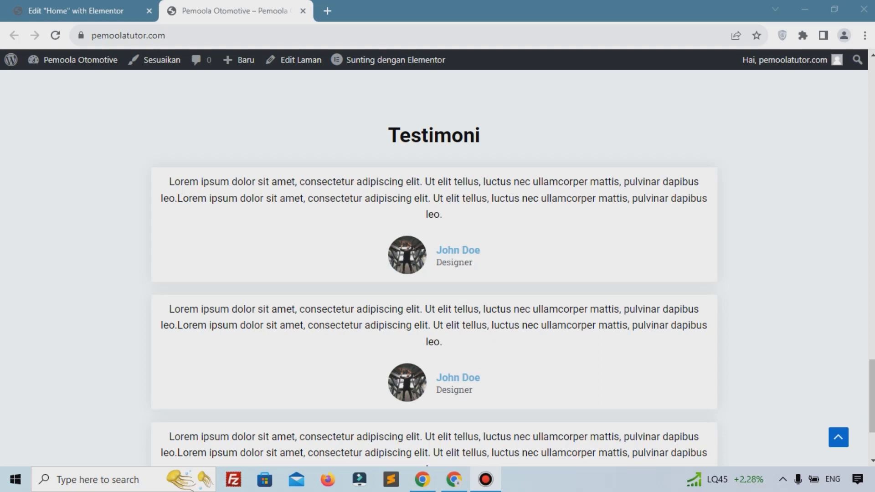
pyautogui.click(90, 6)
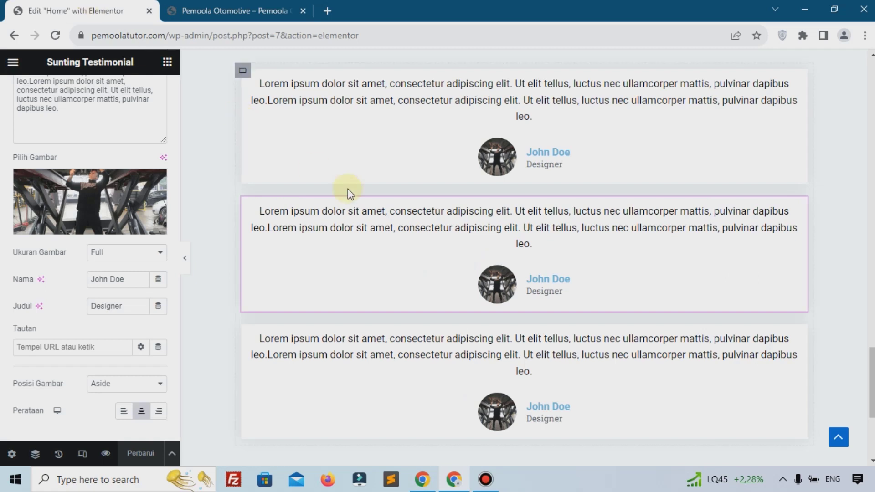
# Add a single-column container at the bottom of the page, below the testimonials
pyautogui.scroll(-4, 348, 190)
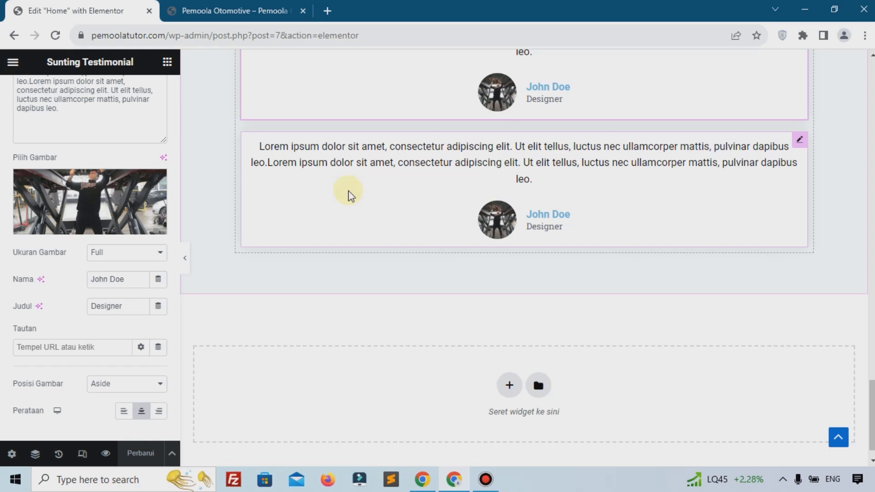
pyautogui.scroll(-1, 351, 196)
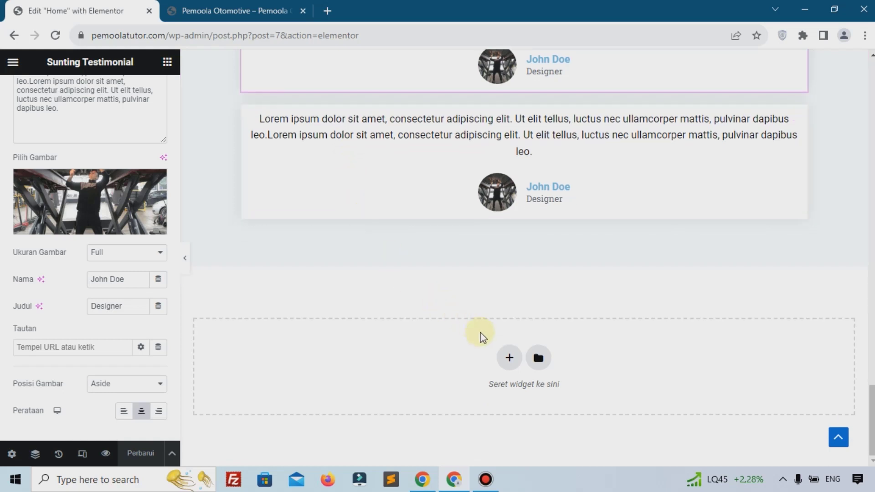
pyautogui.click(505, 359)
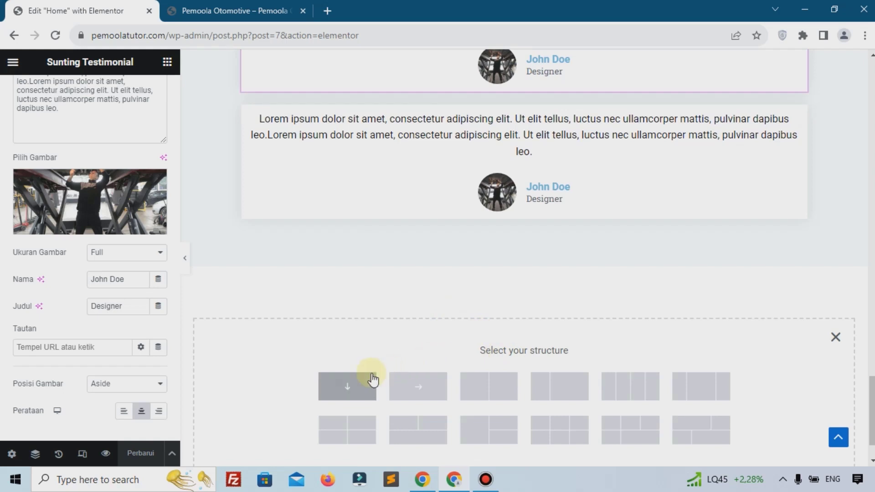
pyautogui.click(373, 380)
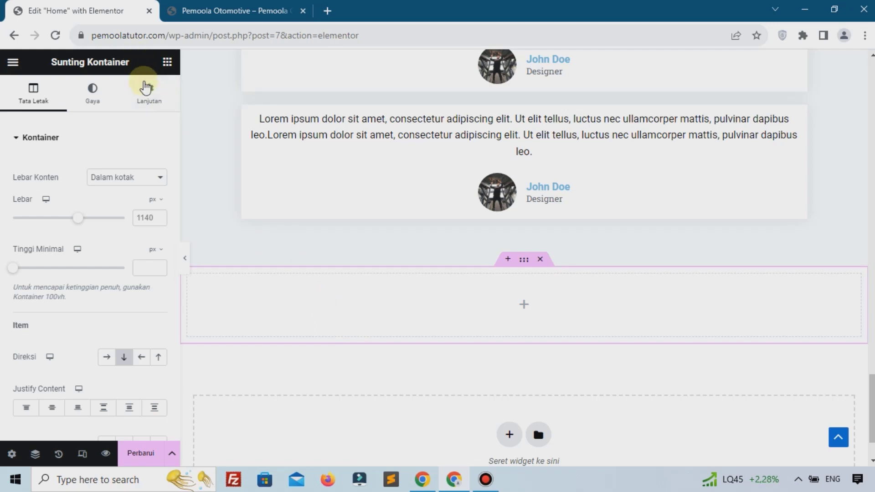
# Unlink the new container's padding sides, switch the units to %, and enter the top padding
pyautogui.click(147, 101)
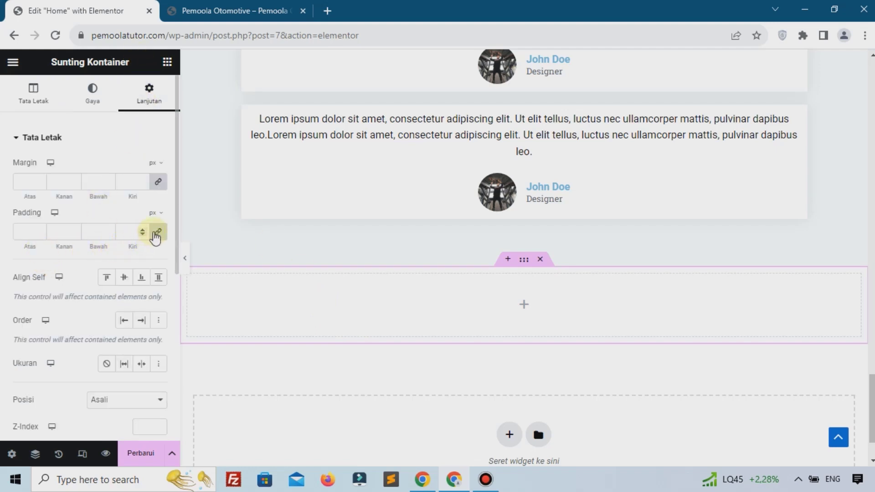
pyautogui.click(158, 231)
pyautogui.doubleClick(32, 235)
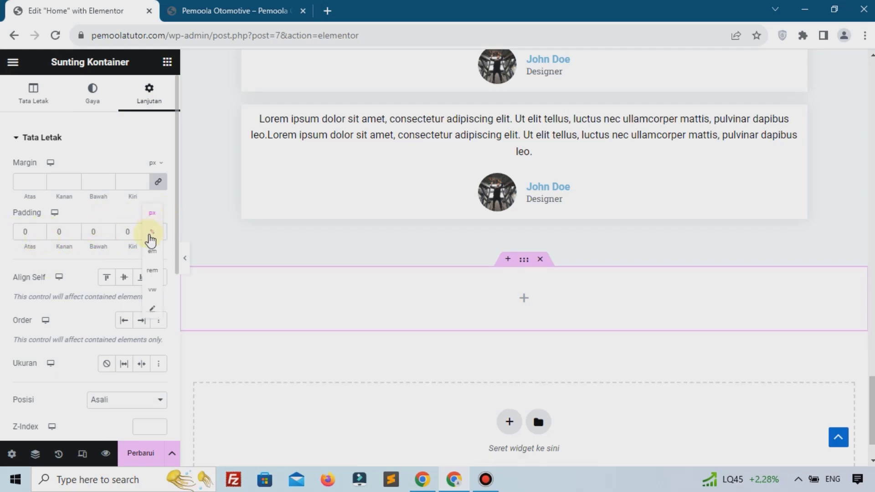
pyautogui.click(152, 231)
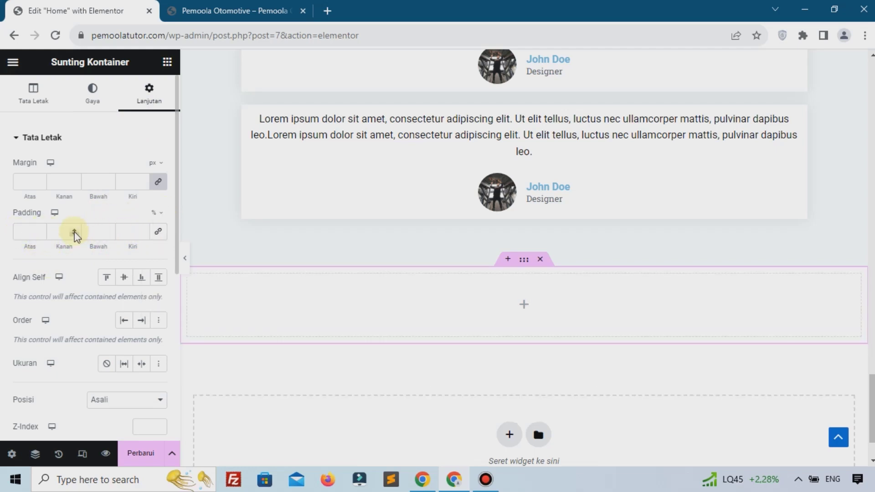
pyautogui.click(36, 231)
pyautogui.write('6')
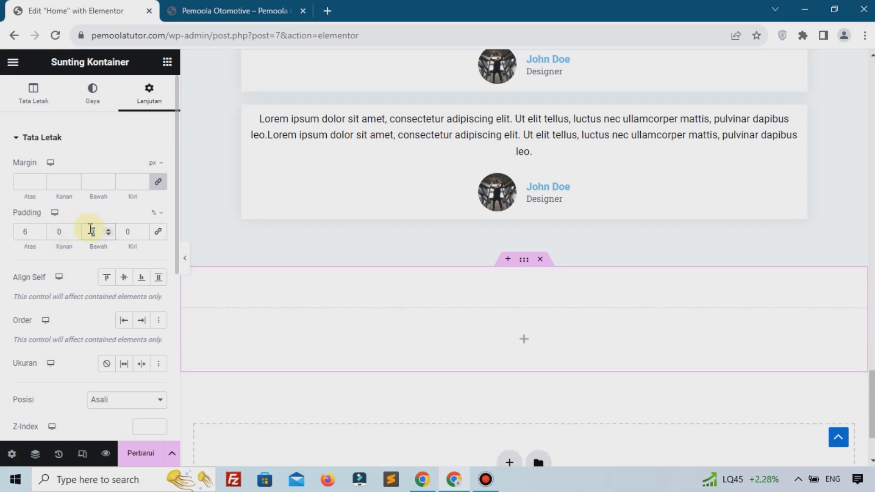
pyautogui.write('6')
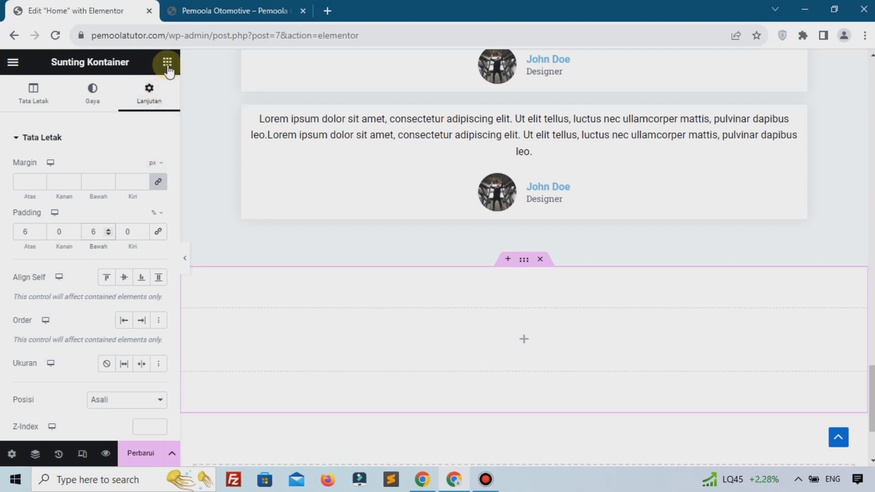
# Drop a Heading widget into the new container and change its text to 'Faq'
pyautogui.click(523, 344)
pyautogui.moveTo(46, 374); pyautogui.dragTo(443, 328)
pyautogui.tripleClick(92, 217)
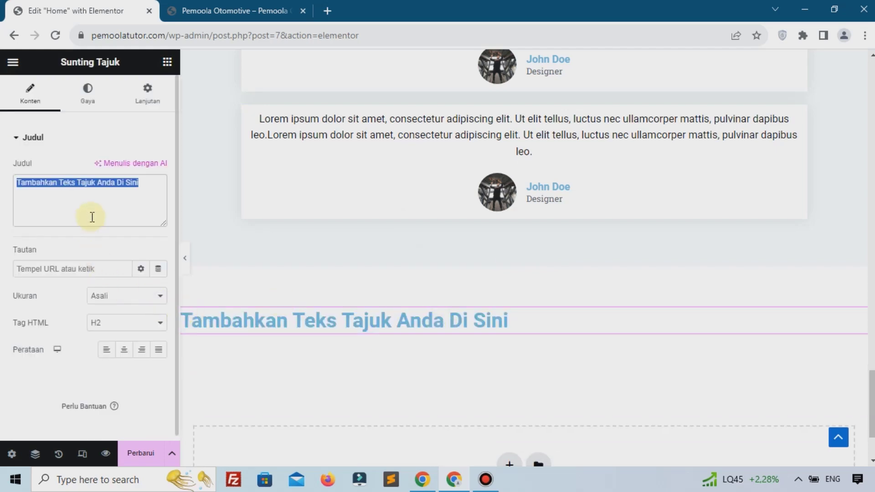
pyautogui.hotkey('alt', 'Tab')
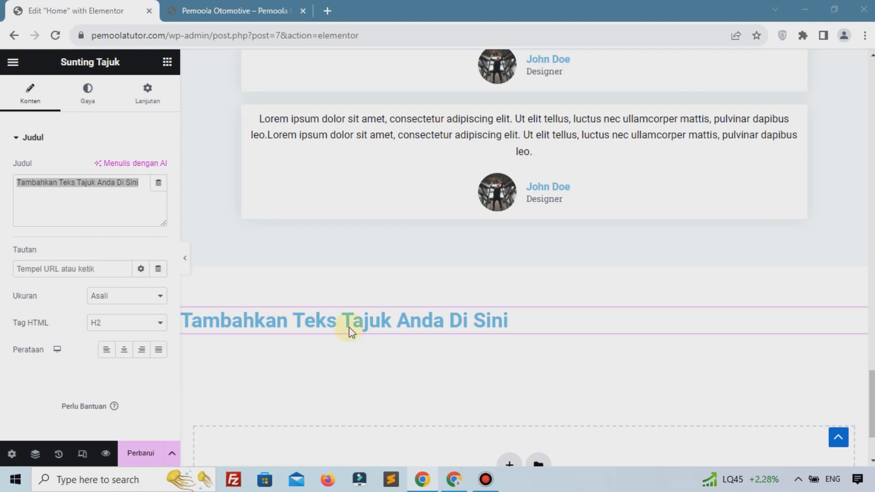
pyautogui.click(73, 192)
pyautogui.hotkey('ctrl', 'a')
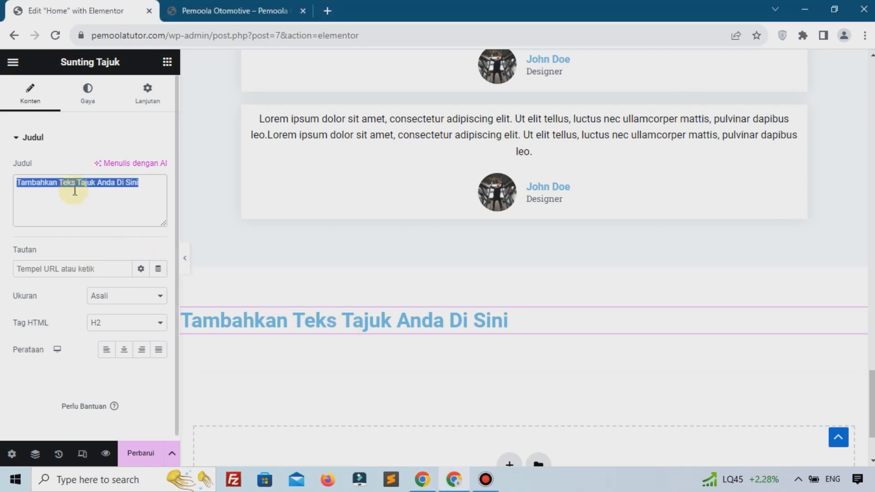
pyautogui.write('Faq')
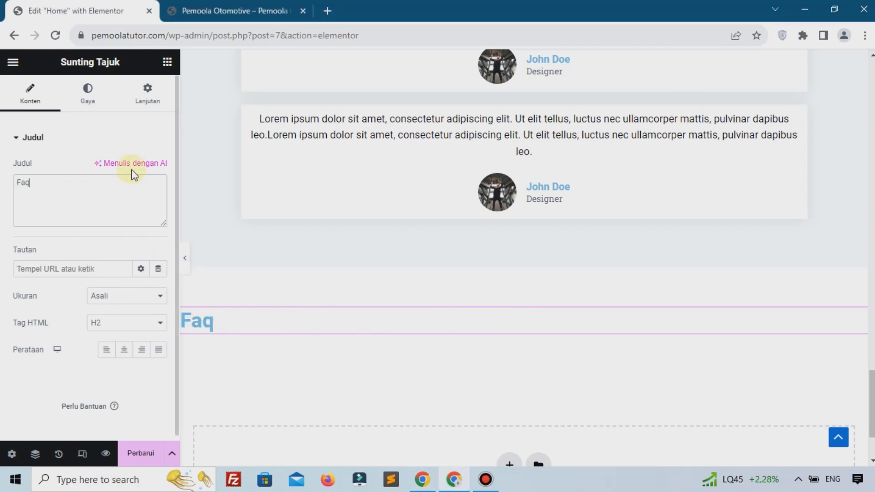
# Centre the Faq heading and make its text colour black
pyautogui.click(124, 350)
pyautogui.click(476, 484)
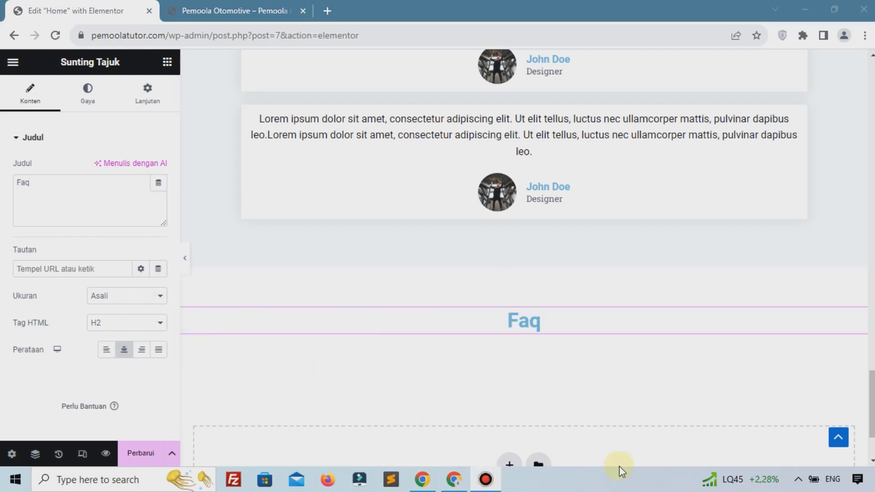
pyautogui.click(86, 98)
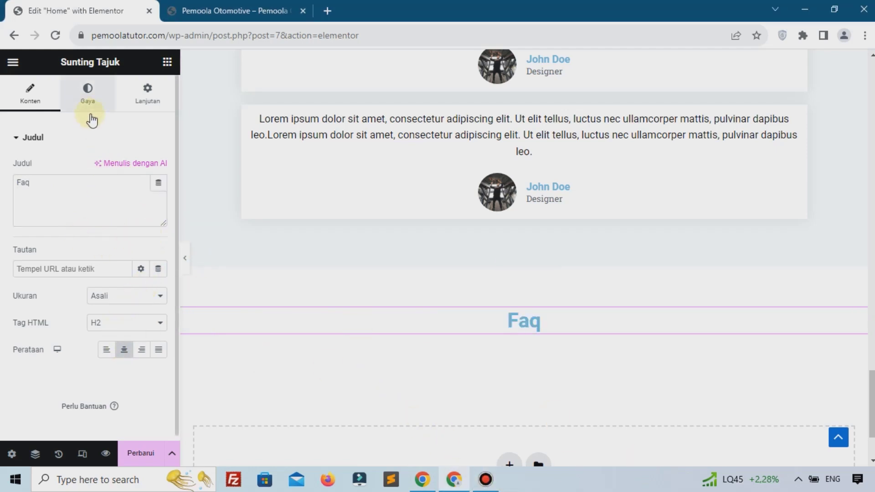
pyautogui.click(160, 169)
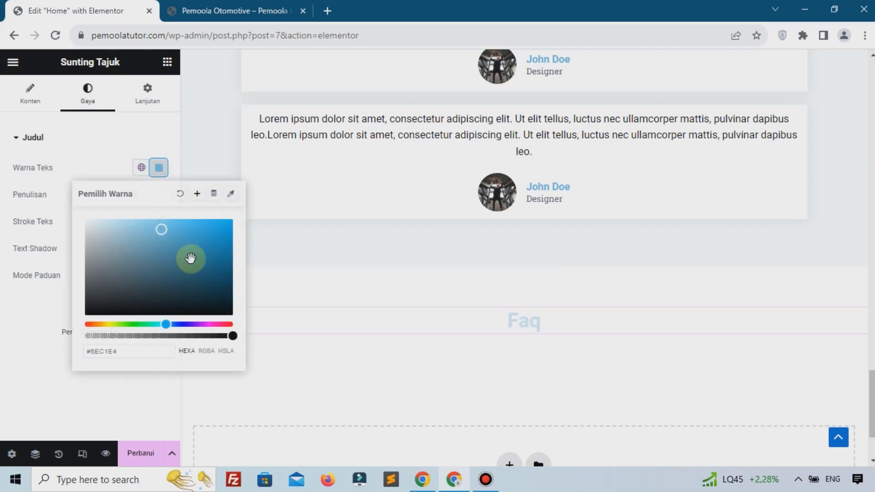
pyautogui.moveTo(190, 256); pyautogui.dragTo(218, 346)
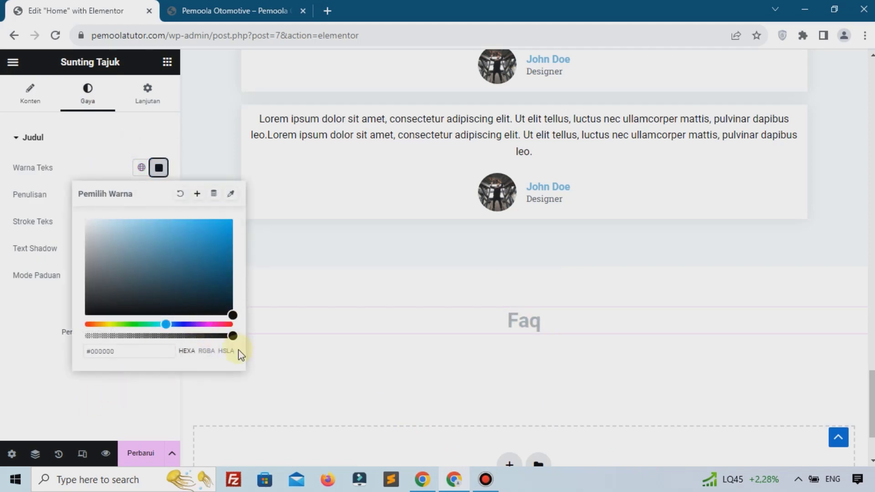
pyautogui.click(135, 401)
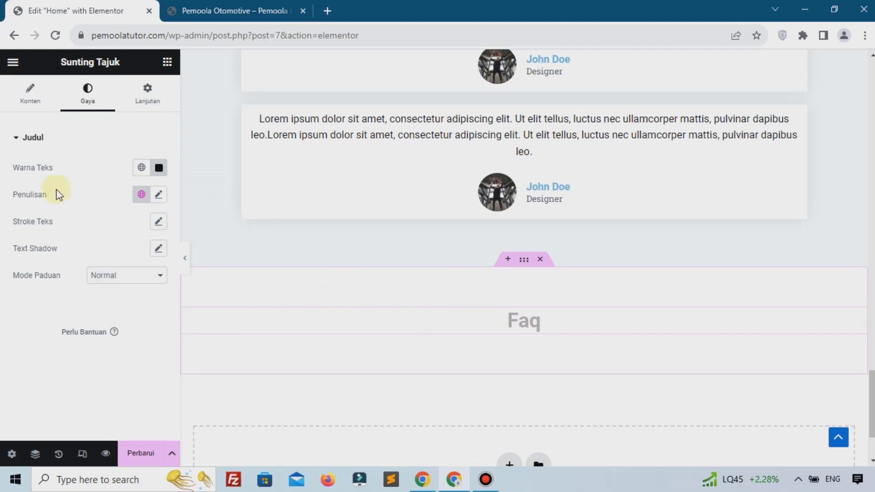
pyautogui.click(166, 68)
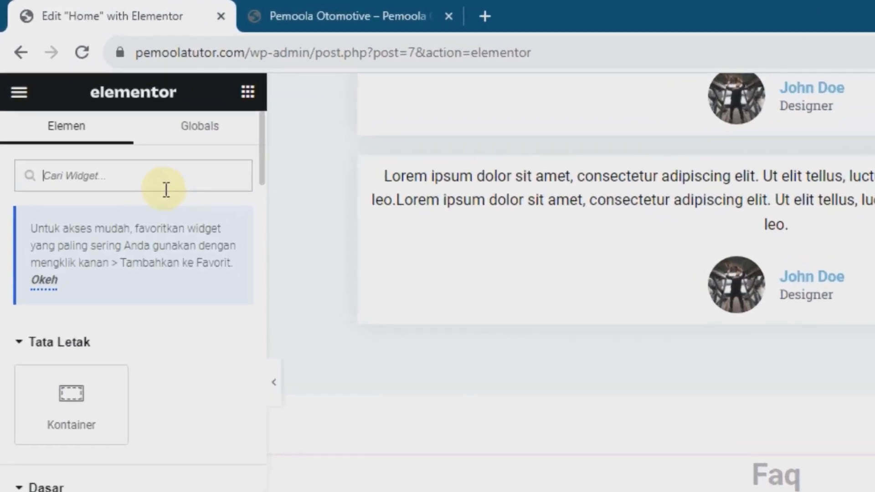
# Find the Accordion widget with 'acc', drop it under the Faq heading, and expand Accordion #1
pyautogui.write('a')
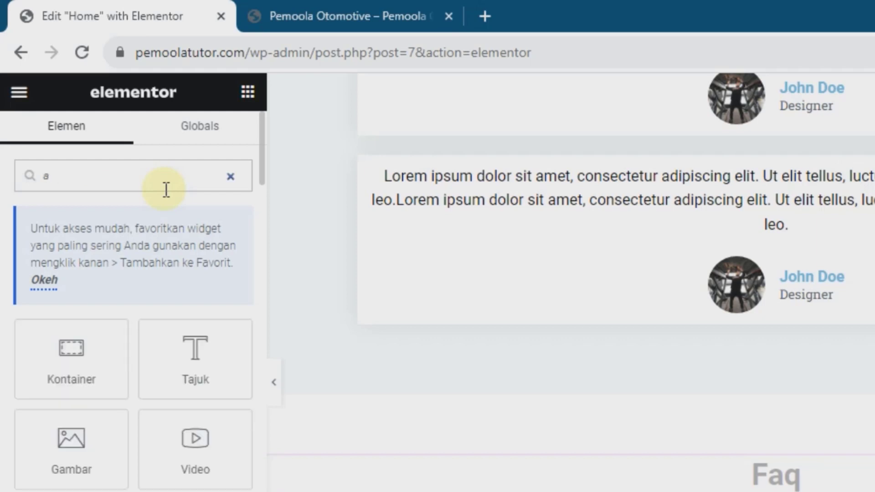
pyautogui.write('cc')
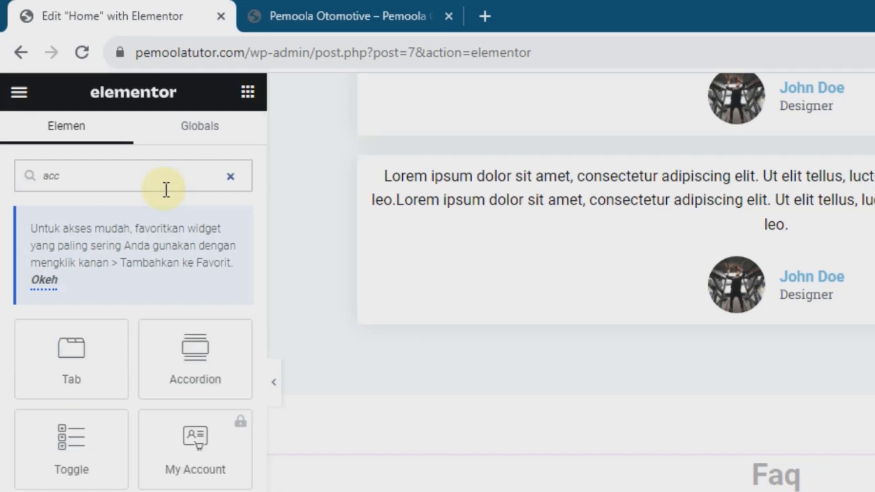
pyautogui.moveTo(197, 352); pyautogui.dragTo(658, 484)
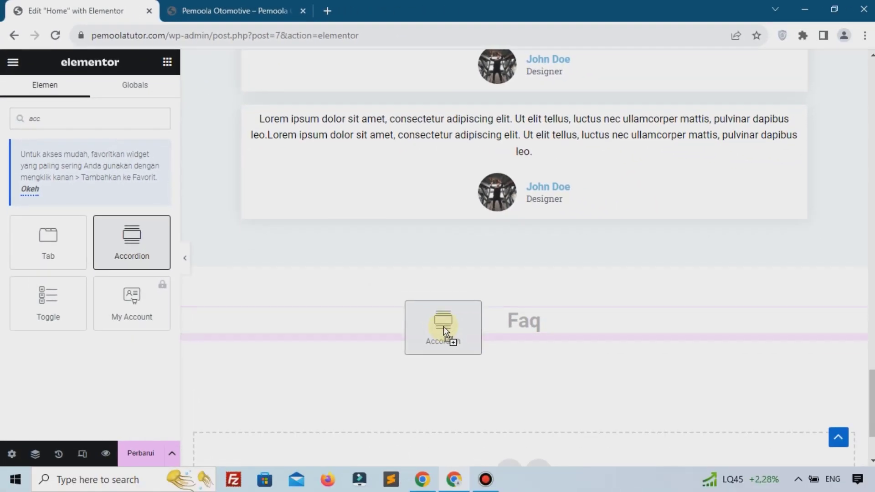
pyautogui.moveTo(445, 326); pyautogui.dragTo(443, 327)
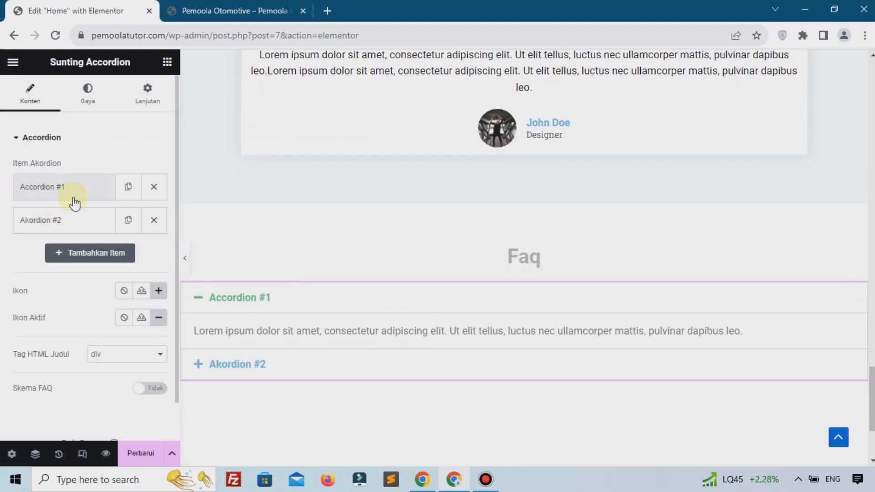
pyautogui.click(55, 188)
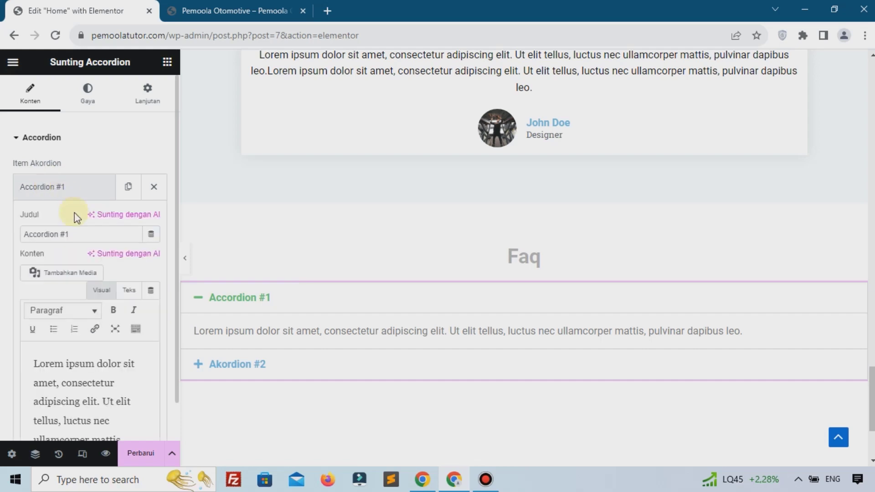
pyautogui.click(94, 401)
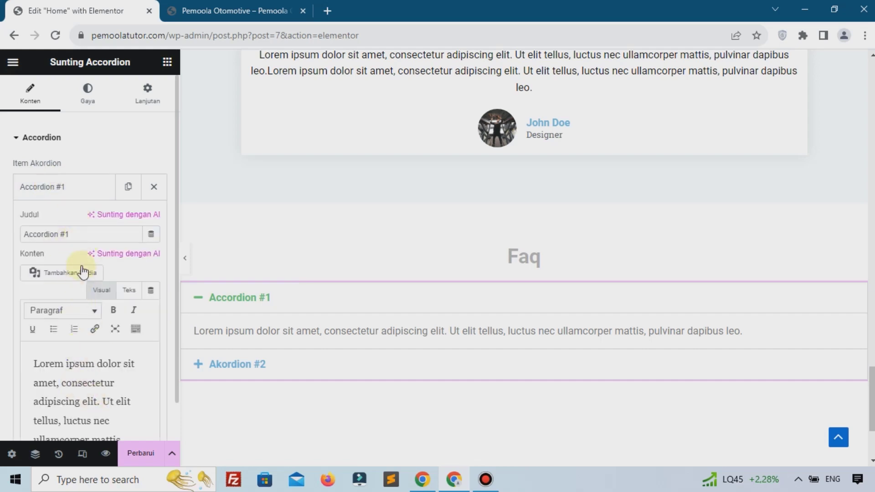
# Retitle the first FAQ item 'Berapa Lama Layanan Service Mobil'
pyautogui.tripleClick(88, 241)
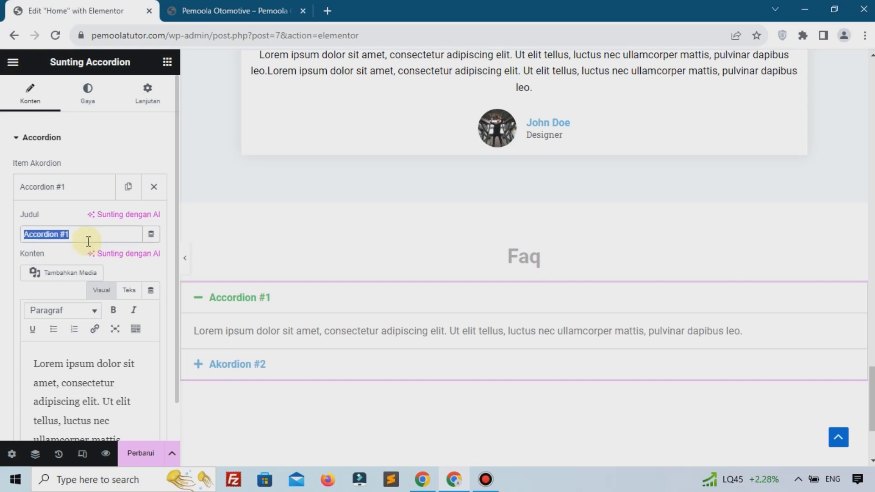
pyautogui.write('Be')
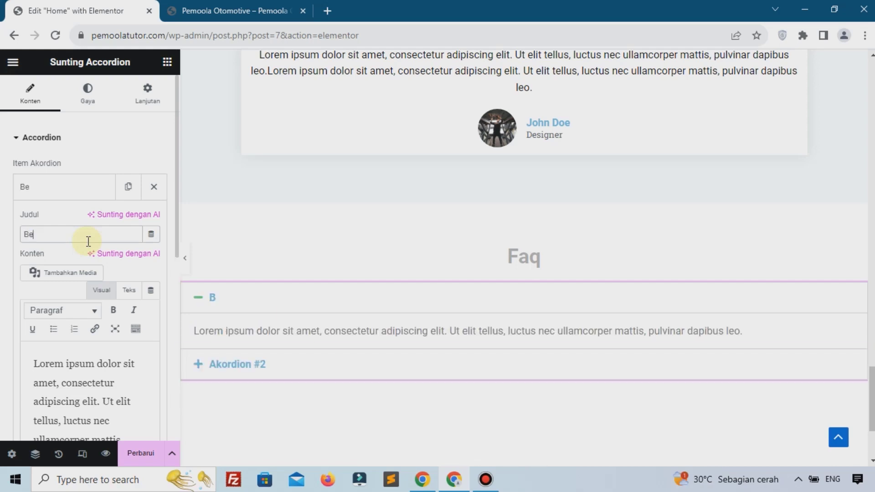
pyautogui.write('rapa Lama')
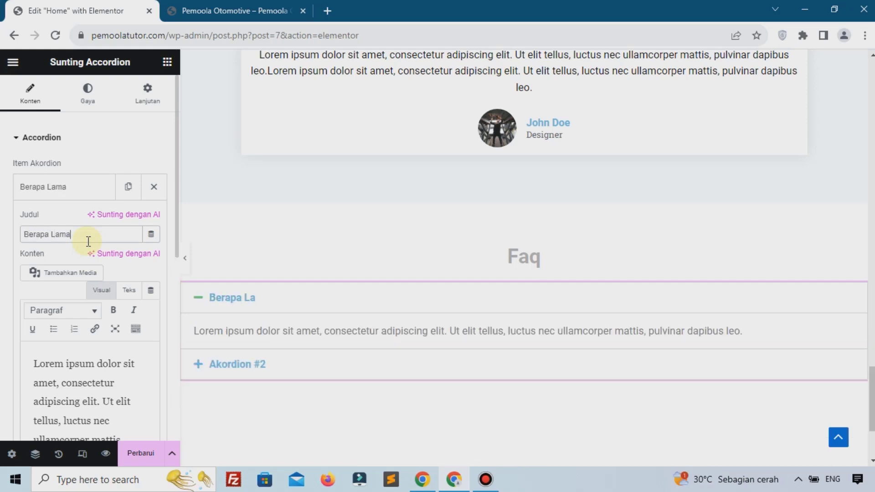
pyautogui.write(' Layanan S')
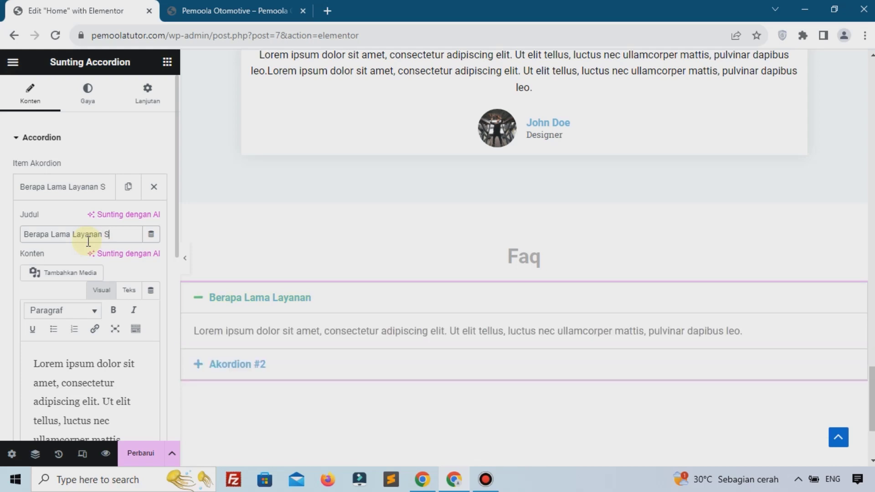
pyautogui.write('erice Mo')
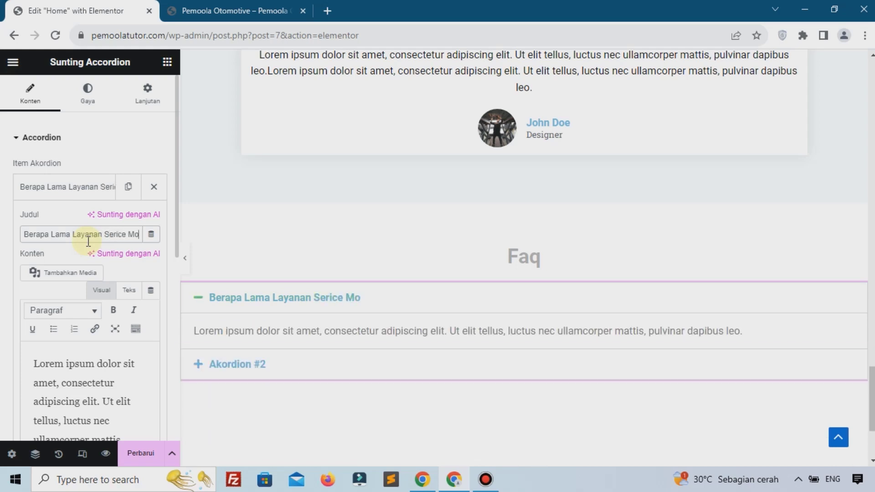
pyautogui.press('BackSpace')
pyautogui.press('BackSpace')
pyautogui.press('BackSpace')
pyautogui.press('BackSpace')
pyautogui.press('BackSpace')
pyautogui.press('BackSpace')
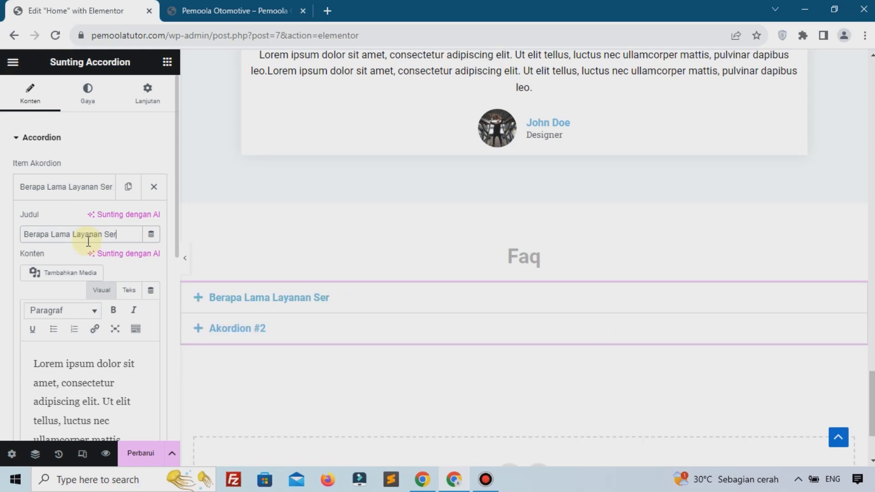
pyautogui.write('vice Mobi')
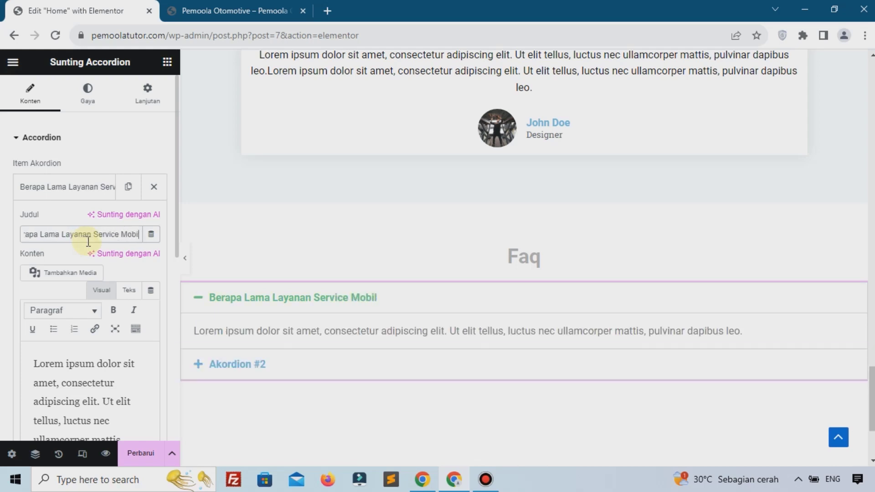
pyautogui.write('l')
# Replace the first item's answer with the repair-duration text ending 'umumnya 3 - 20 Hari', then collapse it
pyautogui.scroll(-3, 91, 237)
pyautogui.click(86, 286)
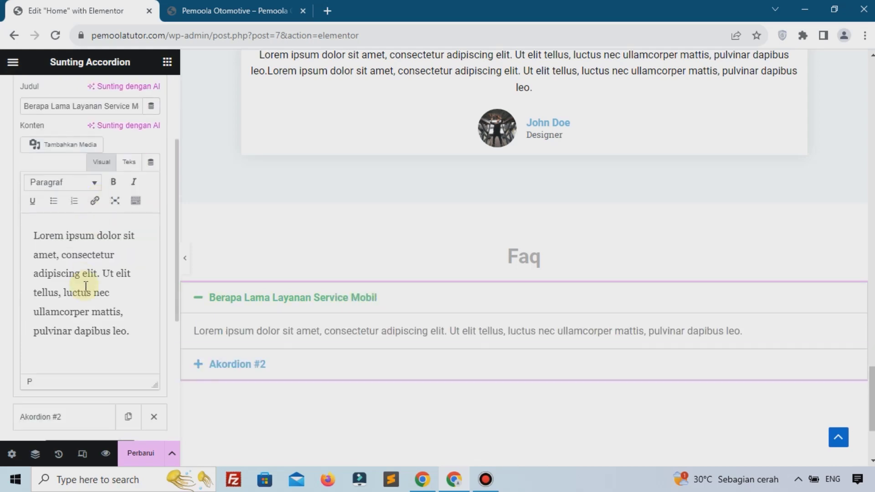
pyautogui.hotkey('ctrl', 'a')
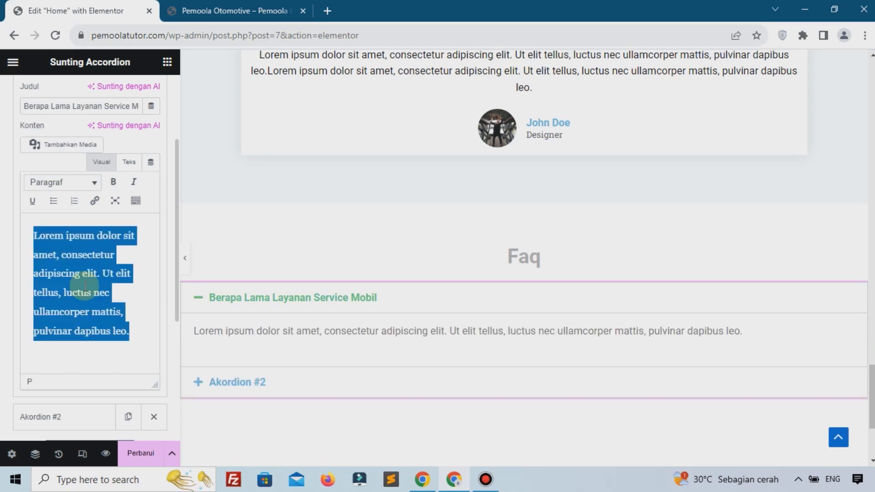
pyautogui.write('T')
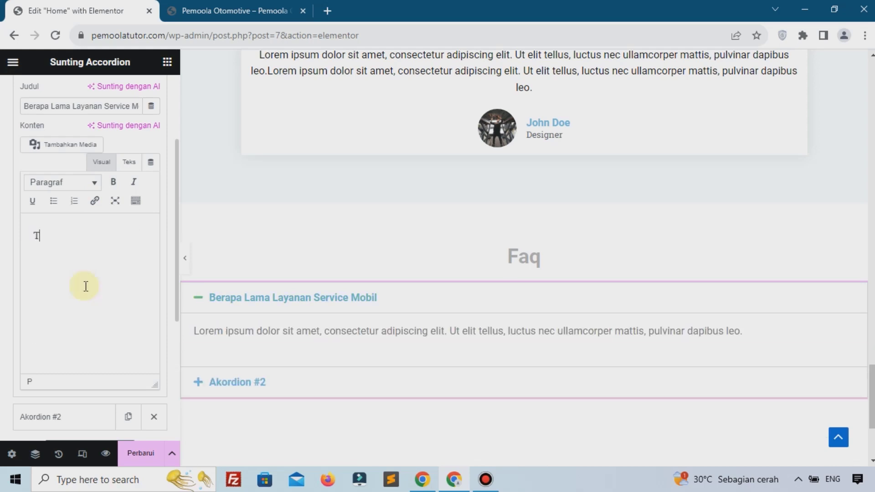
pyautogui.write('ergantung d')
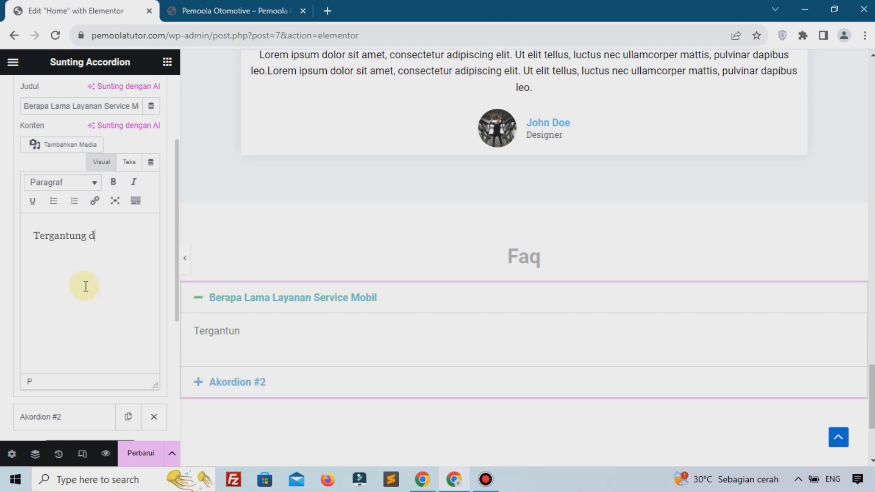
pyautogui.write('engan jenis')
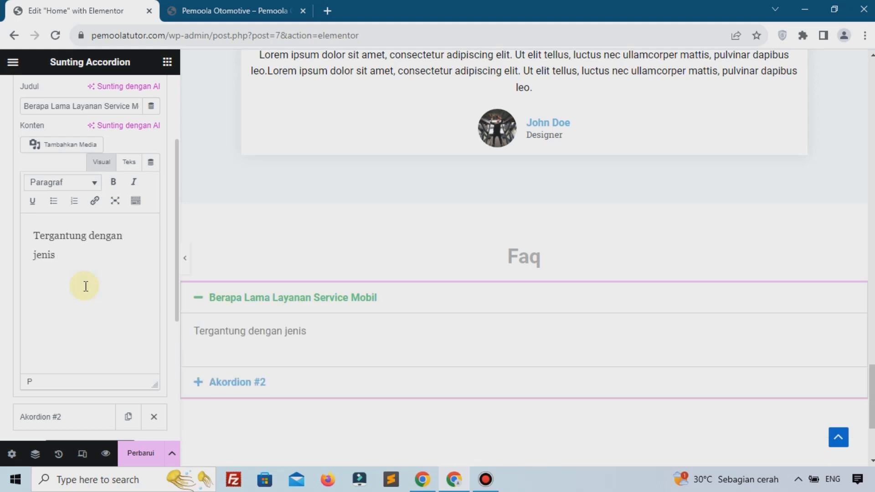
pyautogui.write(' ke')
pyautogui.press('BackSpace')
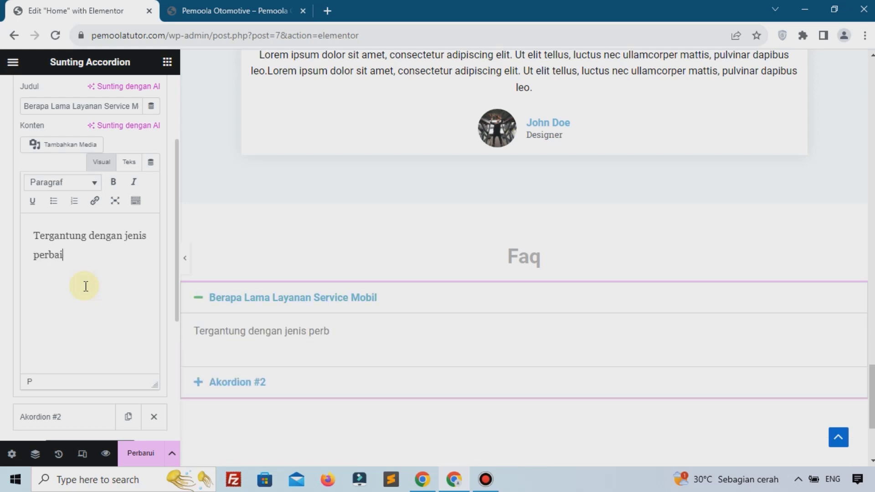
pyautogui.write('erbaikan yang e')
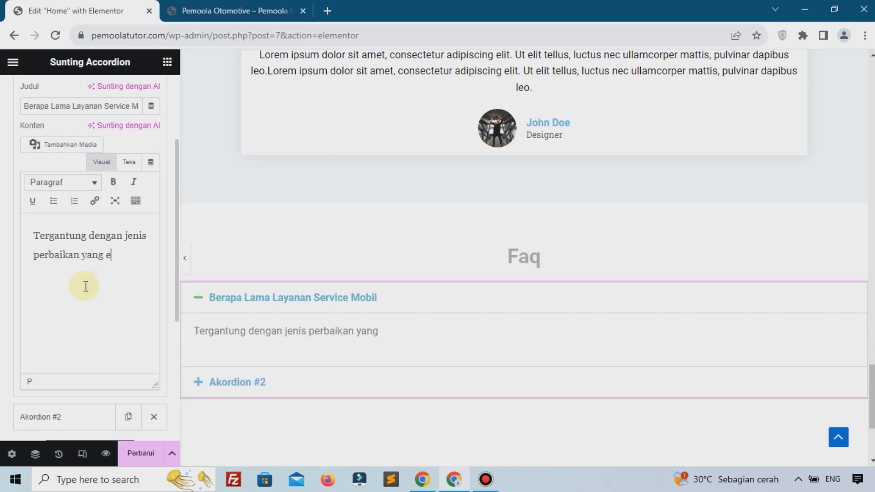
pyautogui.press('BackSpace')
pyautogui.write('di kerjakan. um')
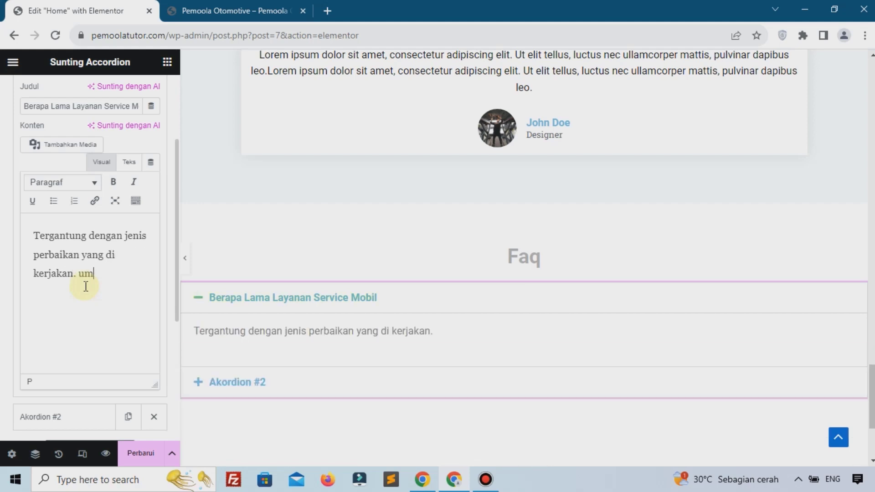
pyautogui.write('umnya')
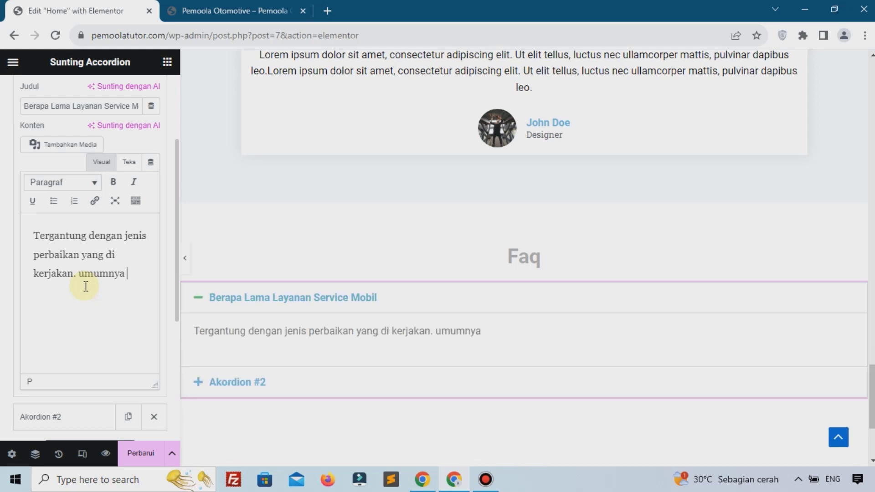
pyautogui.write(' 3 - 20 Haer')
pyautogui.press('BackSpace')
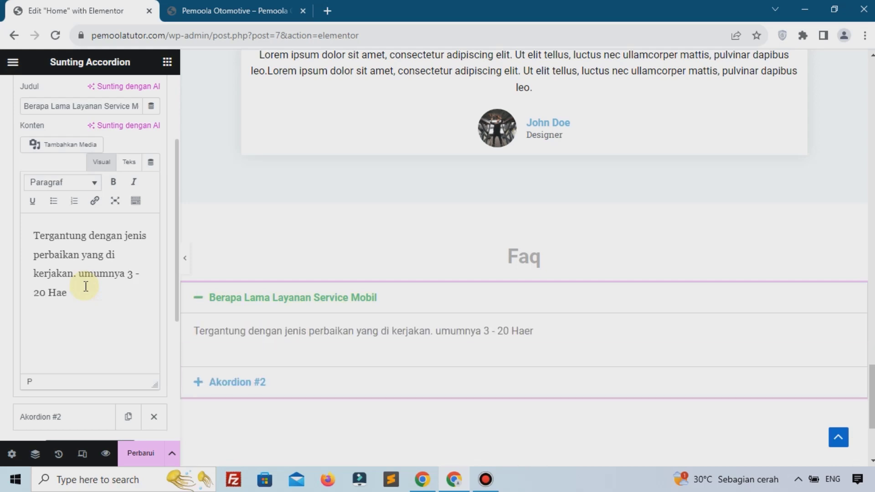
pyautogui.write('ri.')
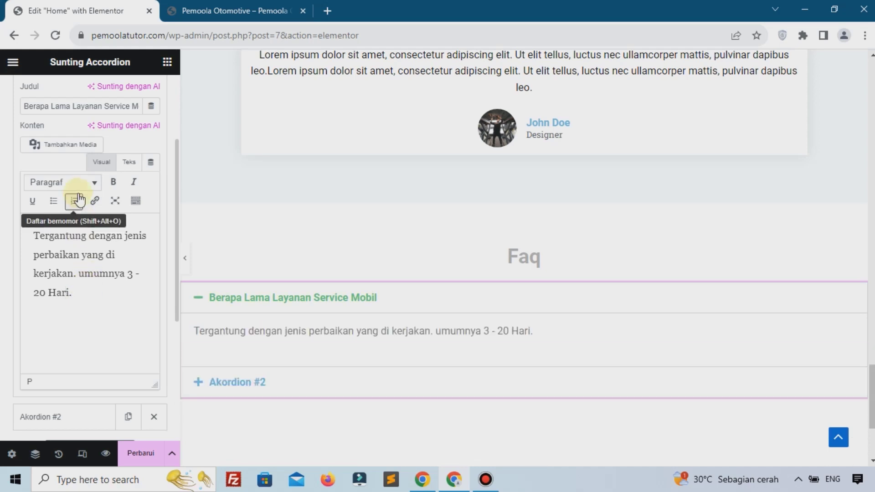
pyautogui.scroll(4, 47, 196)
pyautogui.click(47, 189)
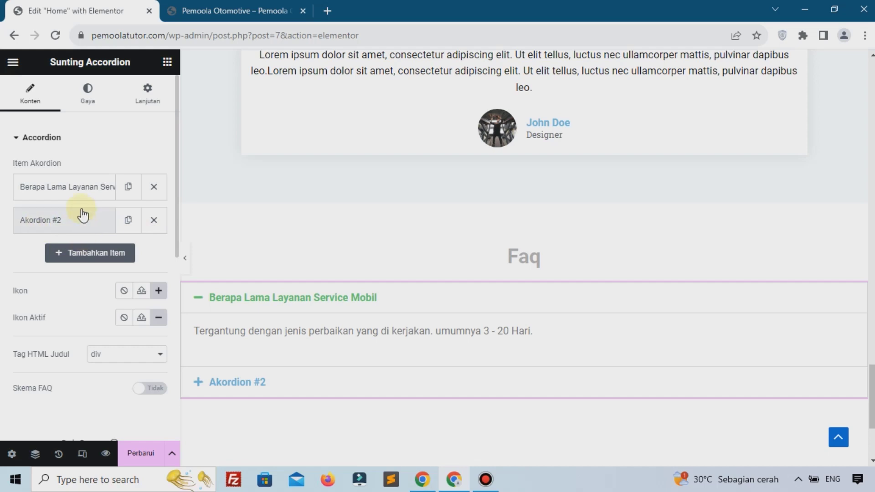
# Duplicate the Akordion #2 item twice so the accordion holds four items
pyautogui.click(128, 221)
pyautogui.click(129, 253)
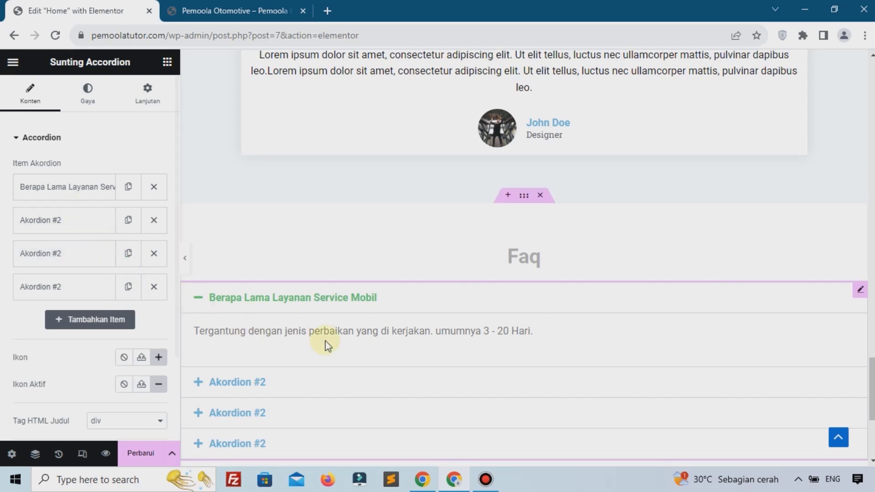
pyautogui.scroll(-1, 326, 345)
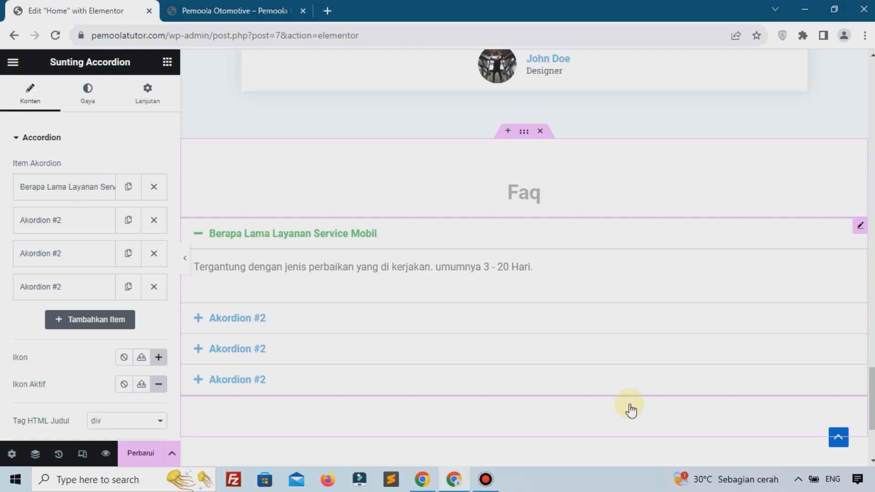
# Duplicate the whole accordion widget with Gandakan so a second copy sits beneath it
pyautogui.rightClick(861, 234)
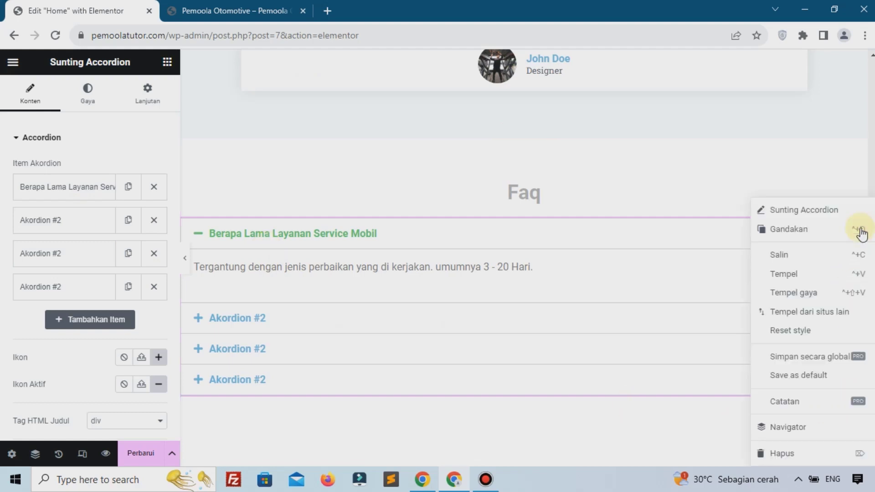
pyautogui.click(788, 232)
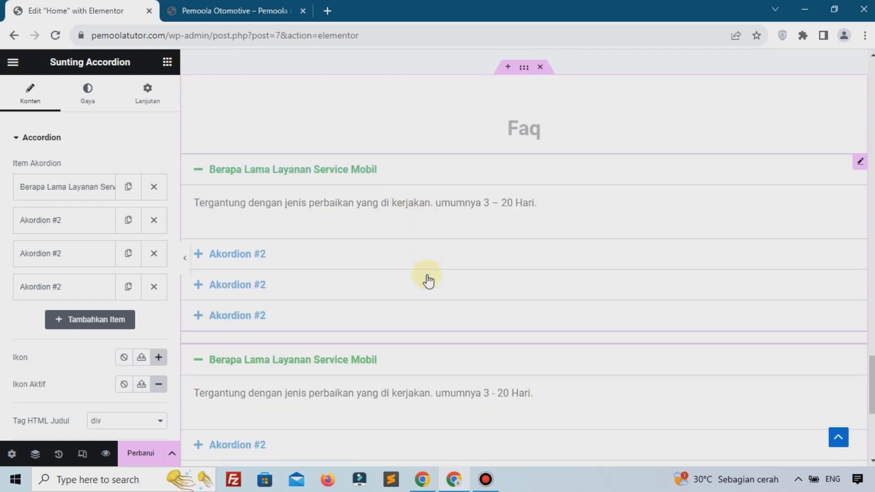
pyautogui.scroll(4, 427, 364)
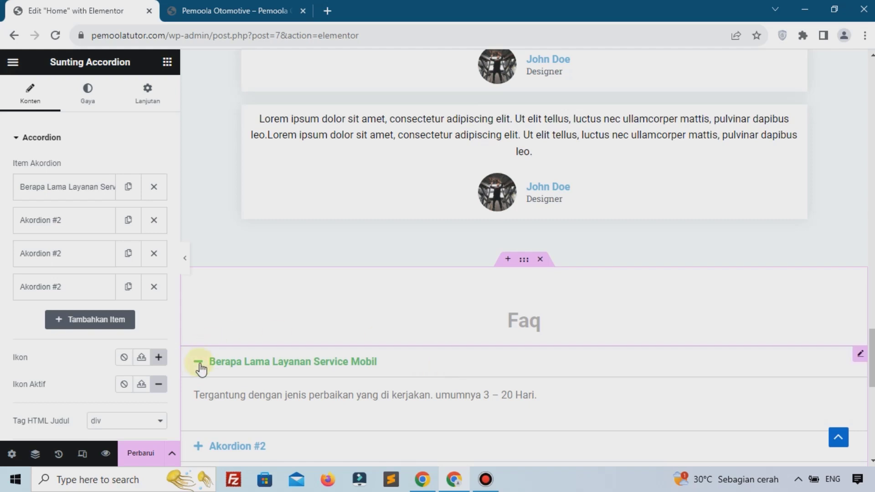
pyautogui.scroll(-3, 223, 337)
pyautogui.scroll(-3, 221, 301)
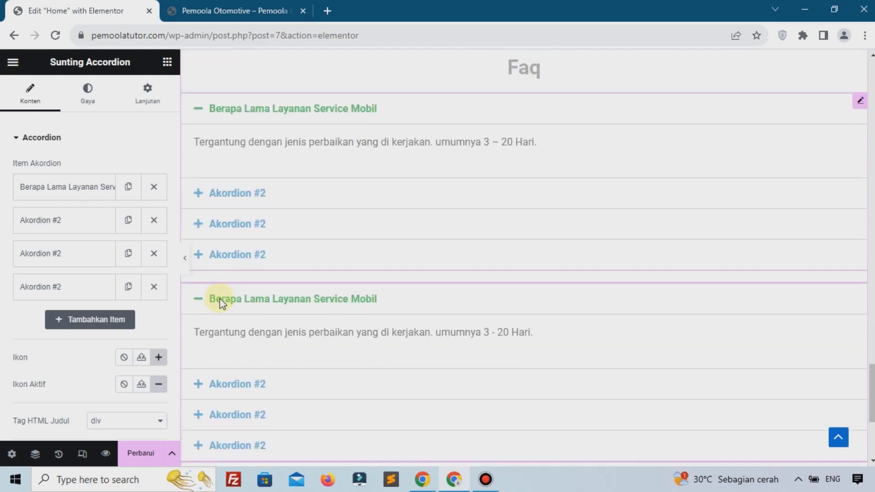
pyautogui.scroll(2, 235, 328)
pyautogui.scroll(1, 357, 287)
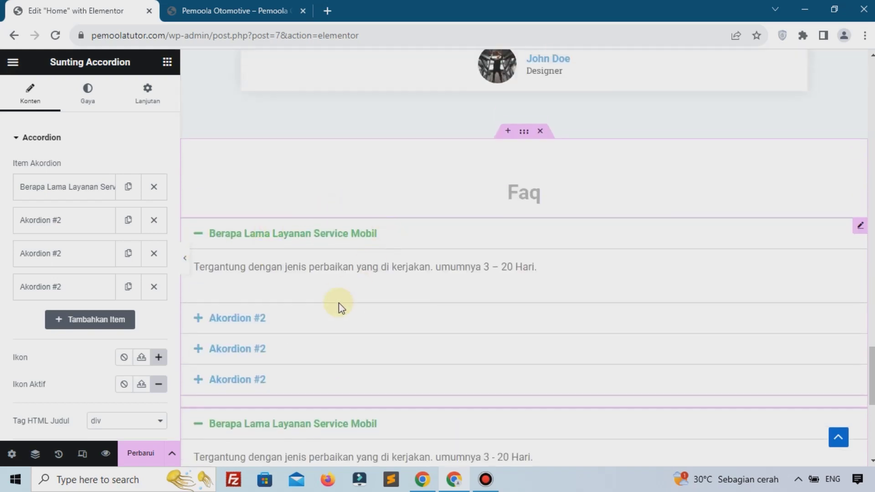
pyautogui.scroll(-3, 337, 307)
pyautogui.scroll(3, 333, 310)
# Add a container under the Faq heading and drag both accordions into it
pyautogui.click(167, 62)
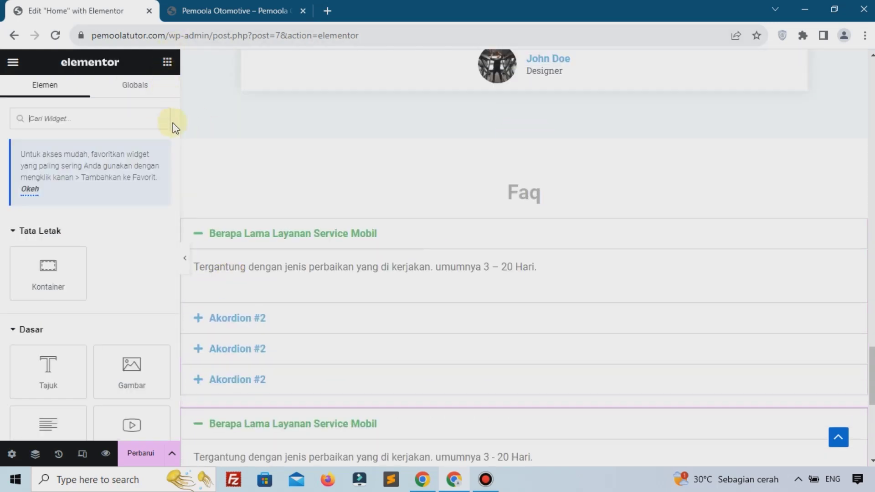
pyautogui.moveTo(68, 260); pyautogui.dragTo(524, 196)
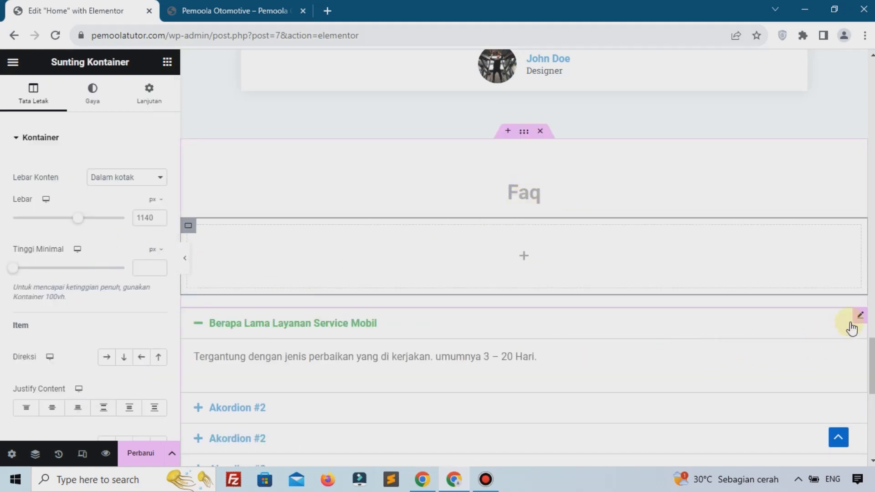
pyautogui.moveTo(859, 316); pyautogui.dragTo(550, 249)
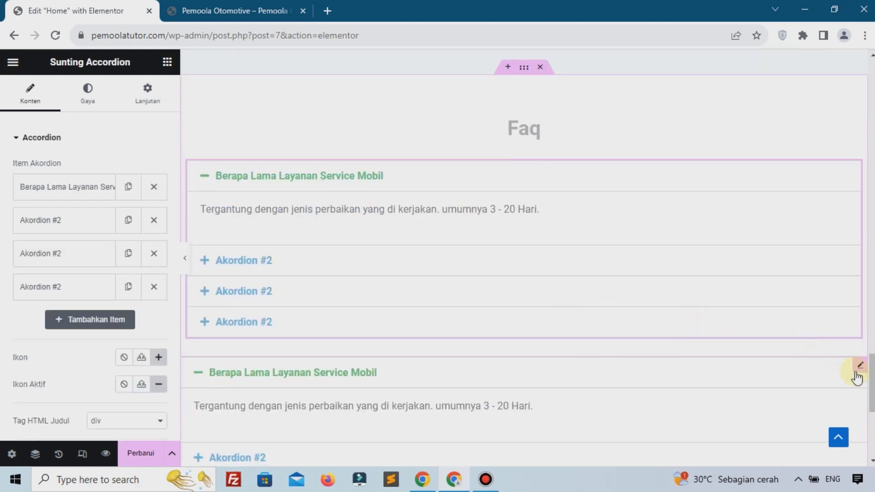
pyautogui.moveTo(856, 372)
pyautogui.mouseDown()
pyautogui.moveTo(797, 340)
pyautogui.moveTo(663, 310)
pyautogui.moveTo(543, 346)
pyautogui.mouseUp()
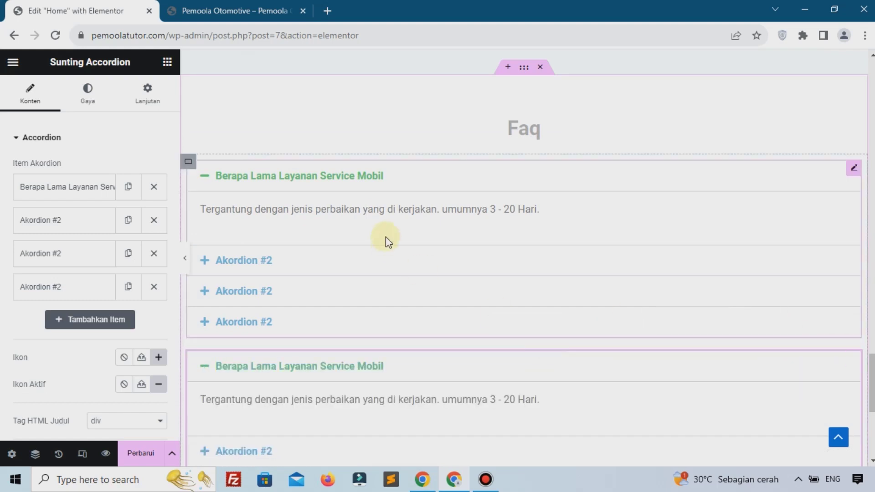
# Try Row direction on the accordions' container, then reselect the left accordion
pyautogui.click(189, 162)
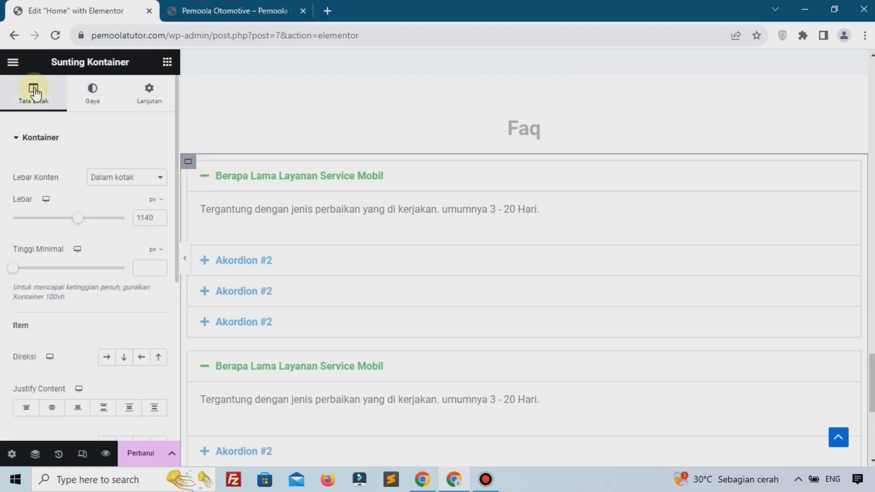
pyautogui.click(107, 360)
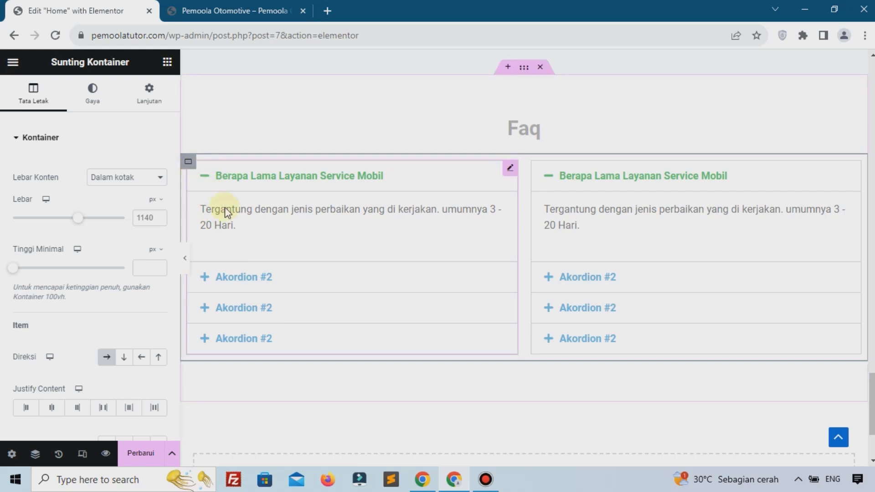
pyautogui.click(478, 187)
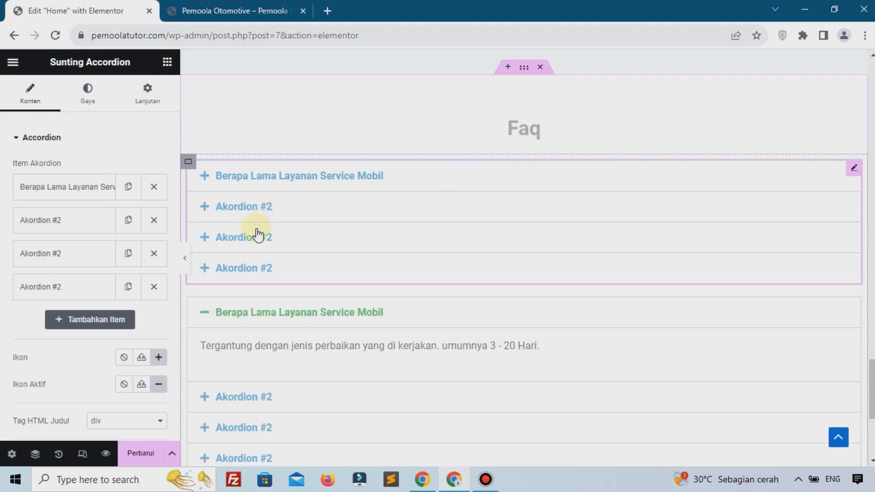
# Set the container to Row with Align Items Start and Justify Content Start, then save with Perbarui
pyautogui.click(188, 162)
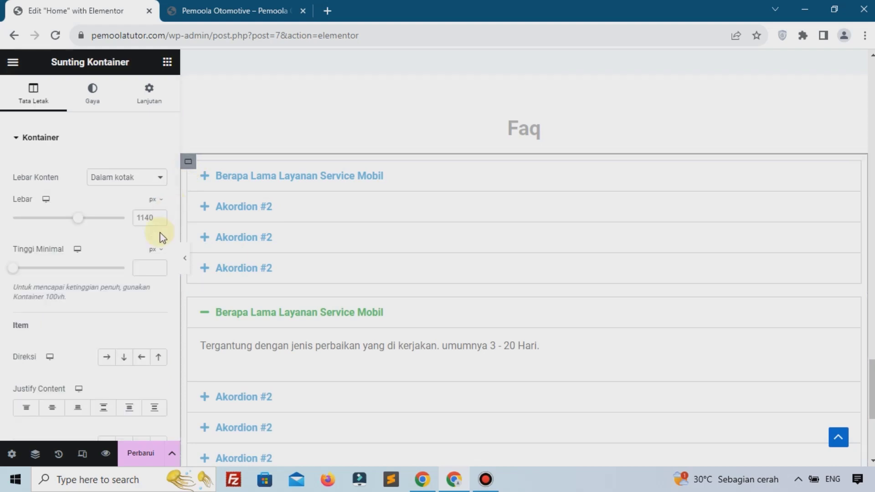
pyautogui.click(108, 361)
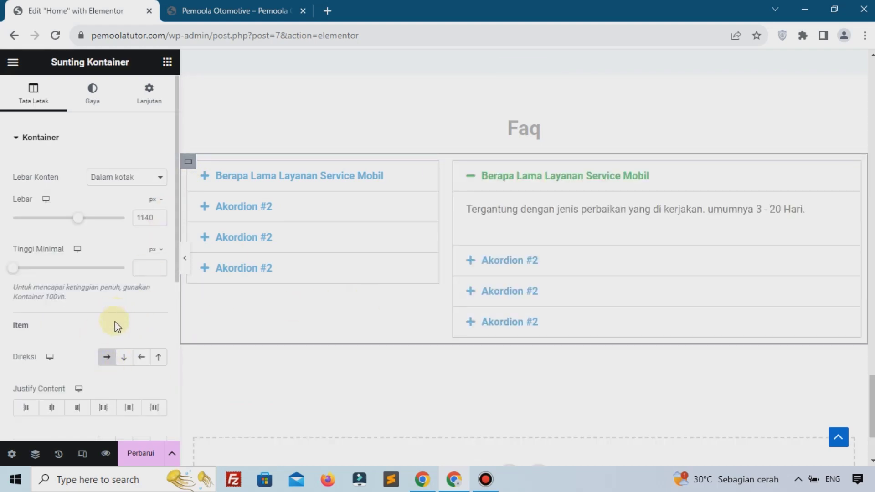
pyautogui.scroll(-3, 117, 326)
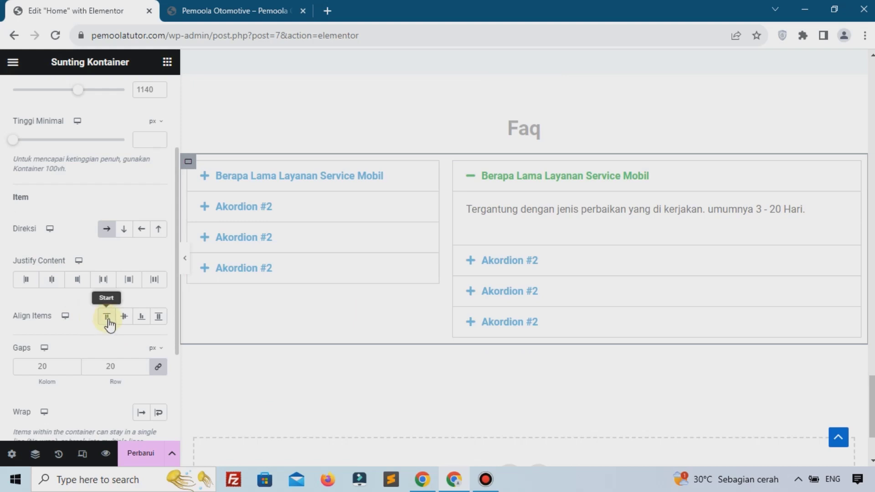
pyautogui.click(108, 323)
pyautogui.click(124, 319)
pyautogui.click(142, 319)
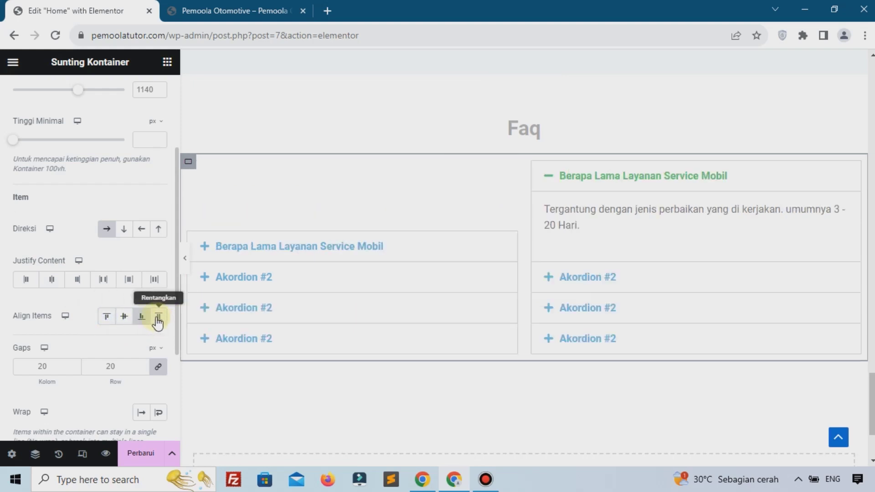
pyautogui.click(158, 319)
pyautogui.click(107, 321)
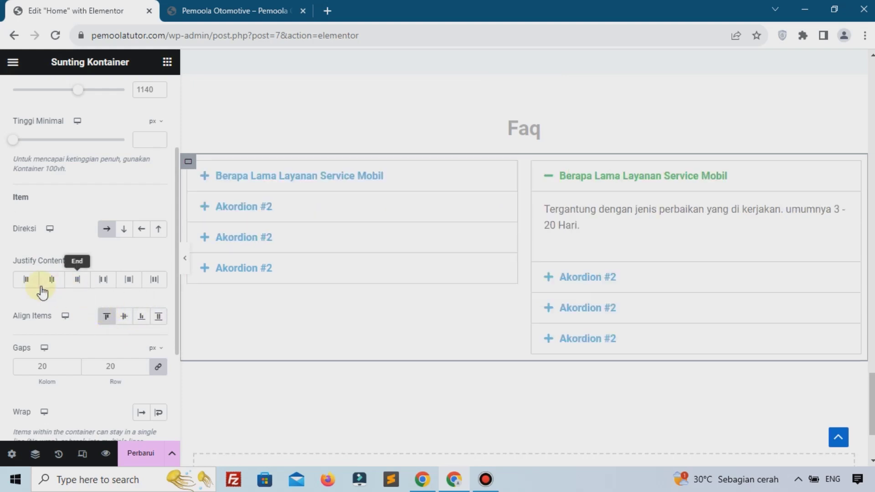
pyautogui.click(24, 280)
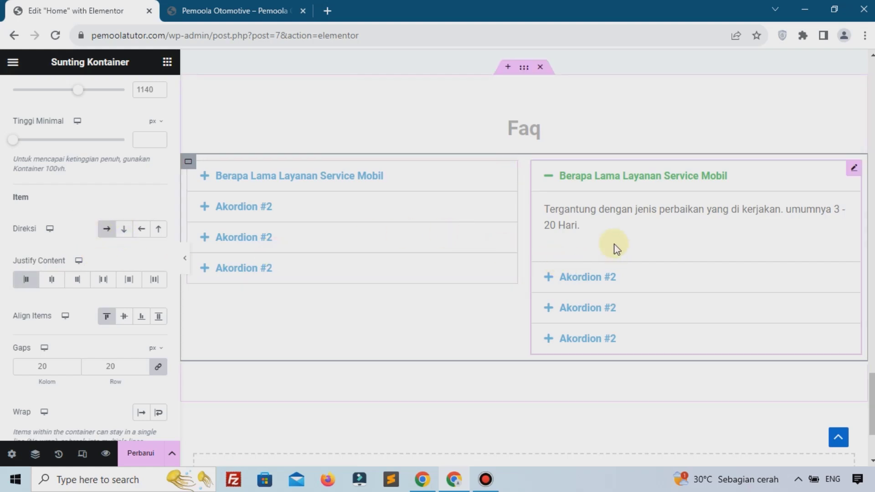
pyautogui.click(609, 182)
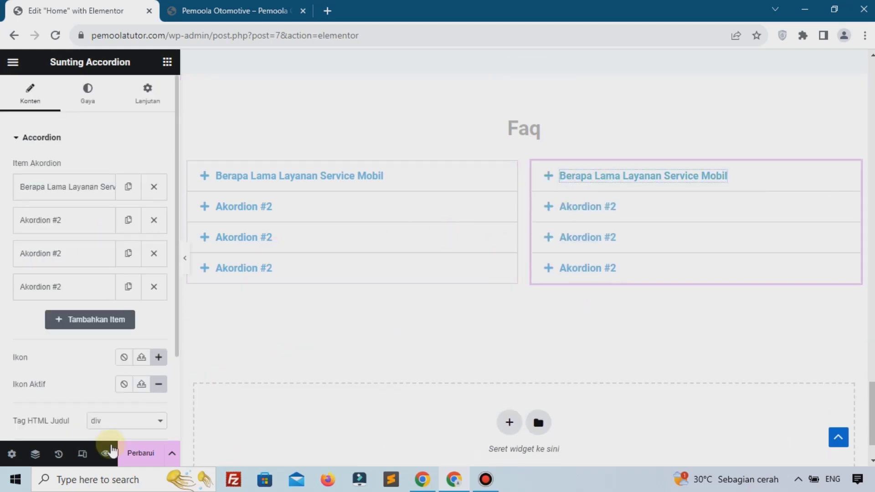
pyautogui.click(136, 452)
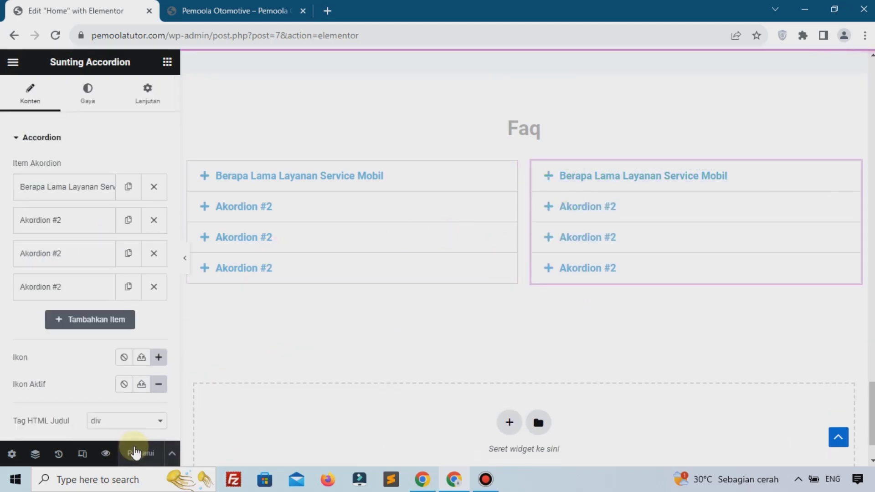
# Reload the live homepage to view the side-by-side Faq accordions, then open Elementor's hamburger menu
pyautogui.click(212, 10)
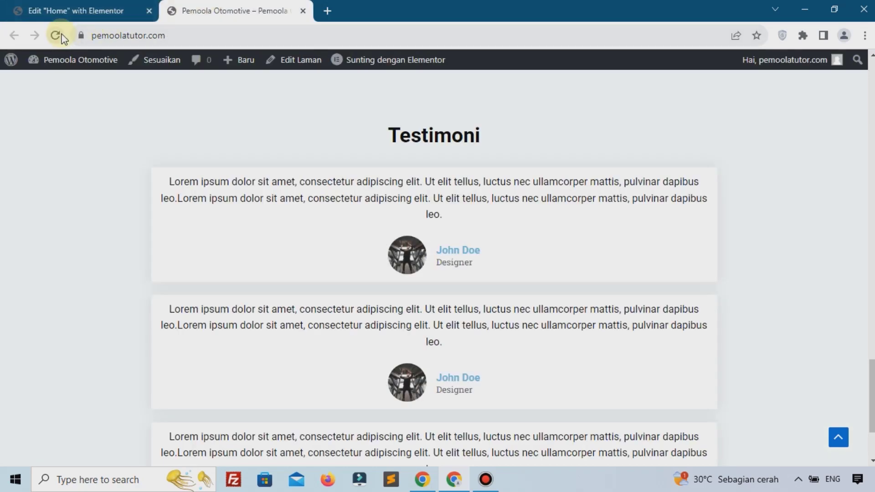
pyautogui.click(56, 36)
pyautogui.scroll(15, 190, 194)
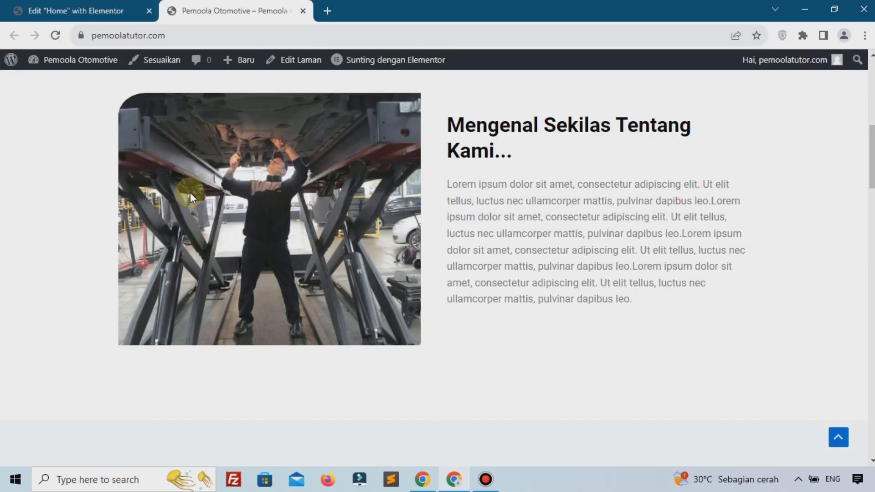
pyautogui.scroll(-15, 192, 193)
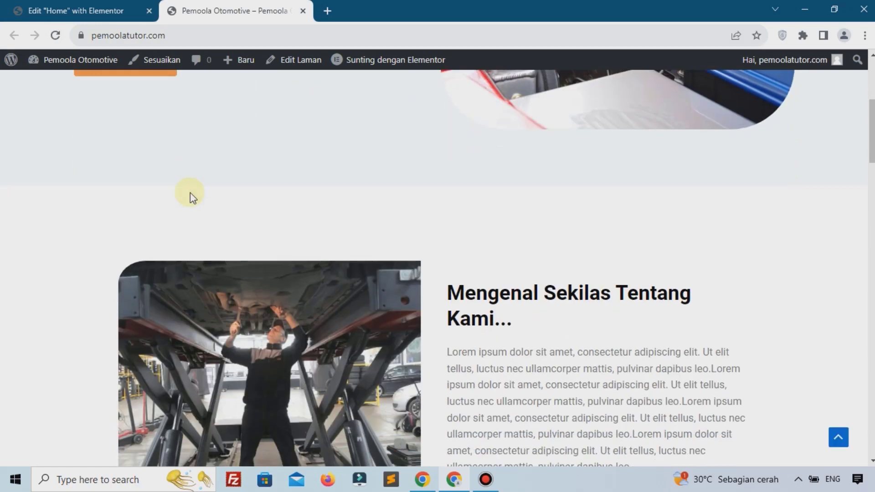
pyautogui.scroll(-15, 192, 199)
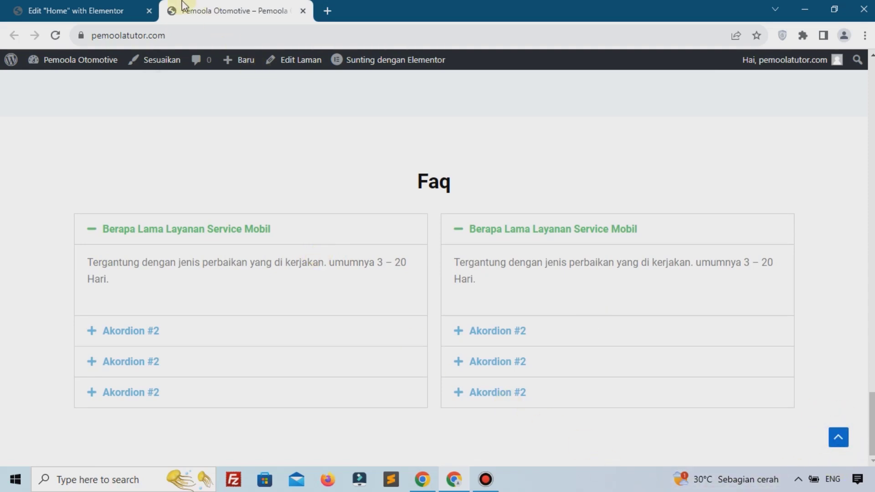
pyautogui.click(96, 11)
pyautogui.click(17, 61)
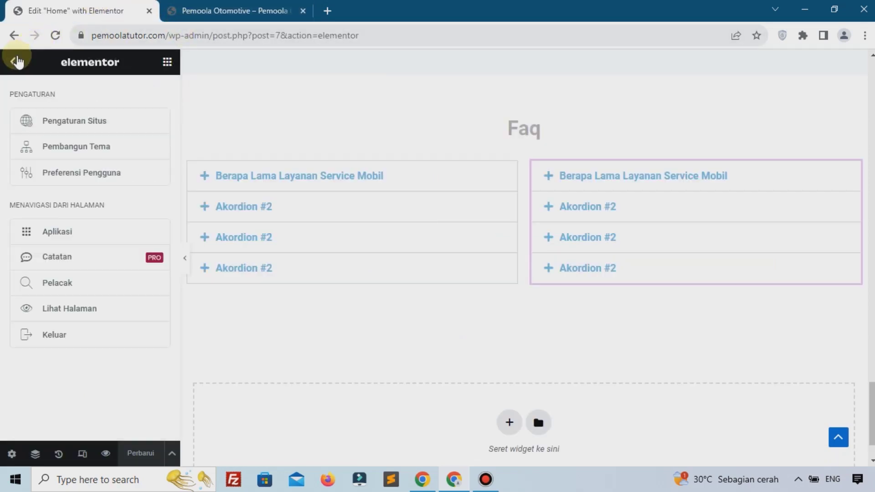
# Trim the site address down to wp-admin to reach the WordPress dashboard
pyautogui.moveTo(233, 37); pyautogui.dragTo(532, 40)
pyautogui.press('BackSpace')
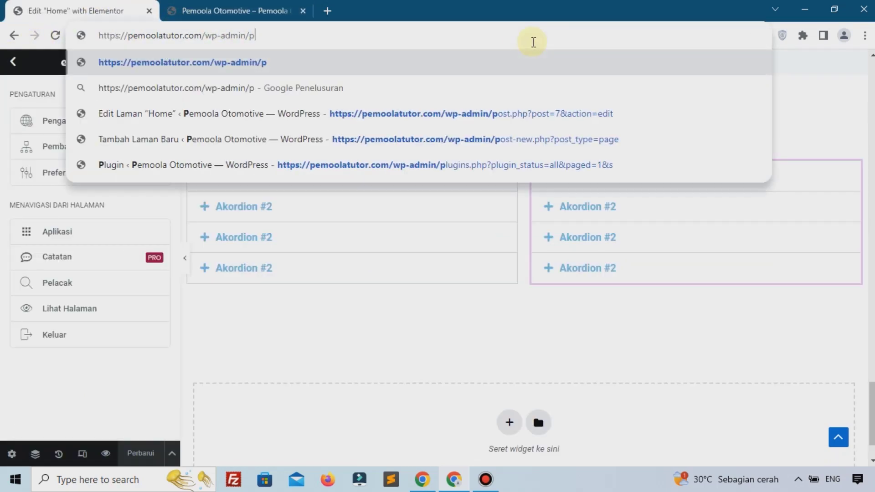
pyautogui.press('BackSpace')
pyautogui.press('Return')
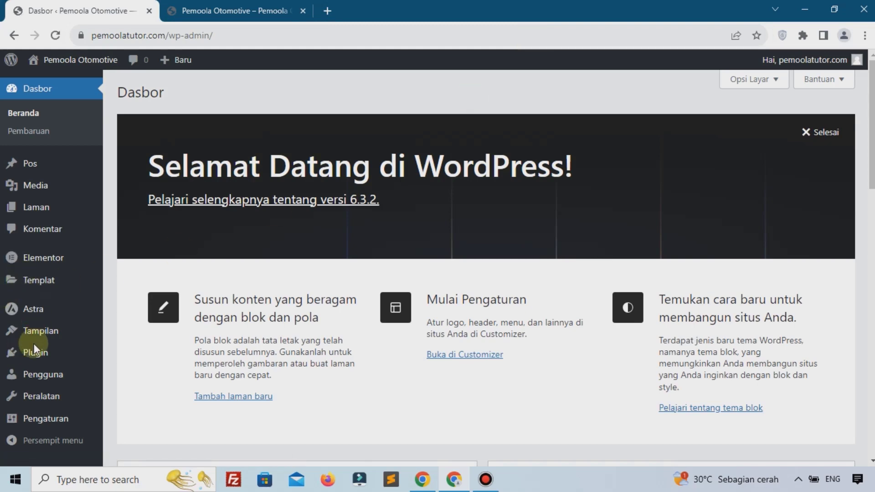
# Switch off Enable Scroll to Top under Customizer Global > Gulir Ke Atas, publish, and close the Customizer
pyautogui.moveTo(94, 335)
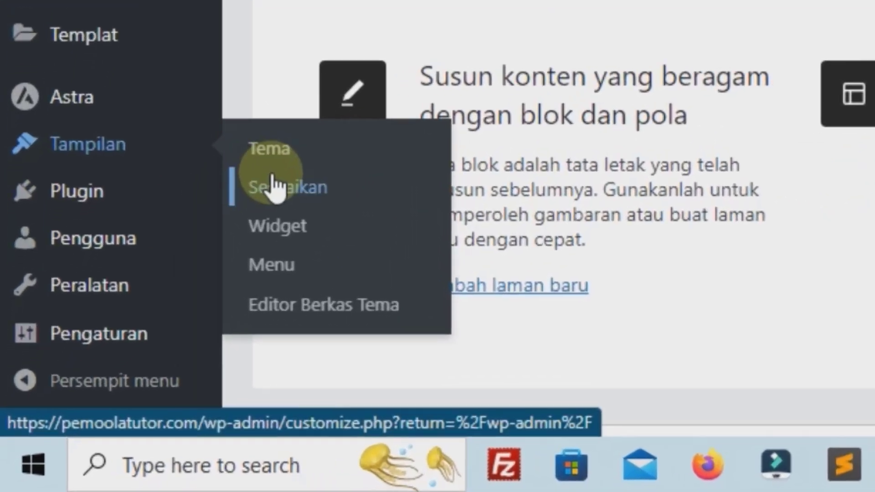
pyautogui.click(274, 187)
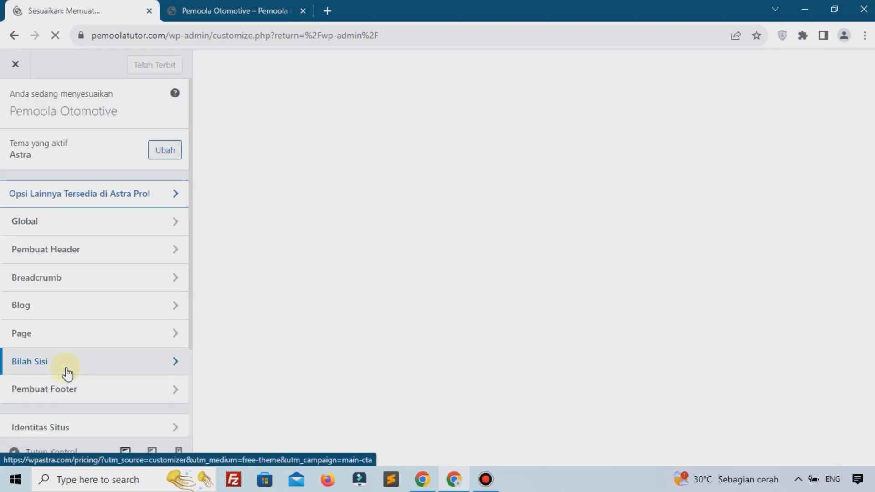
pyautogui.click(47, 226)
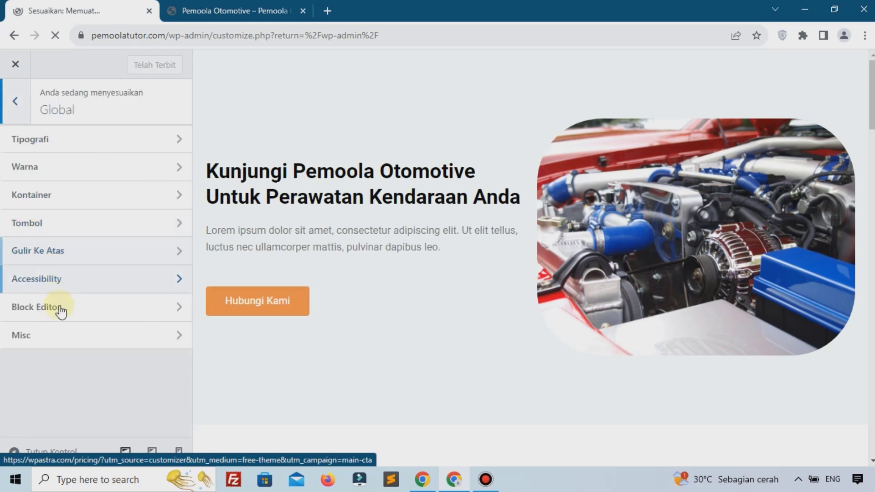
pyautogui.click(61, 260)
pyautogui.click(157, 187)
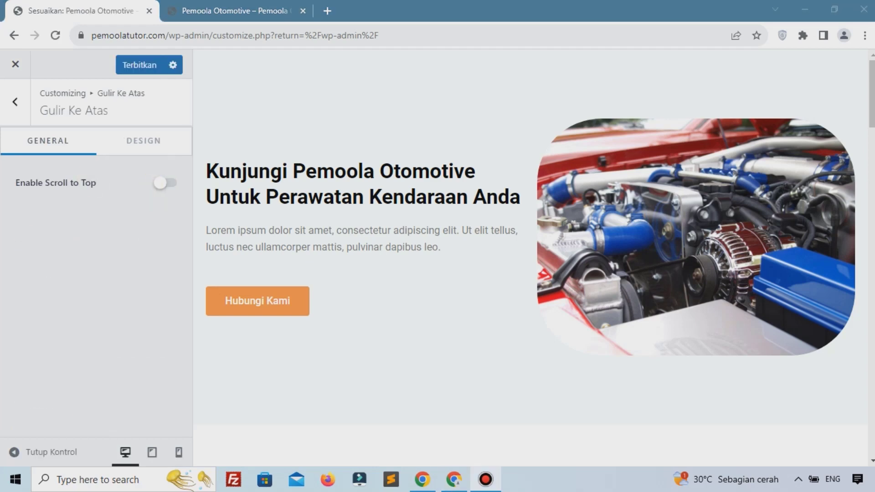
pyautogui.click(145, 70)
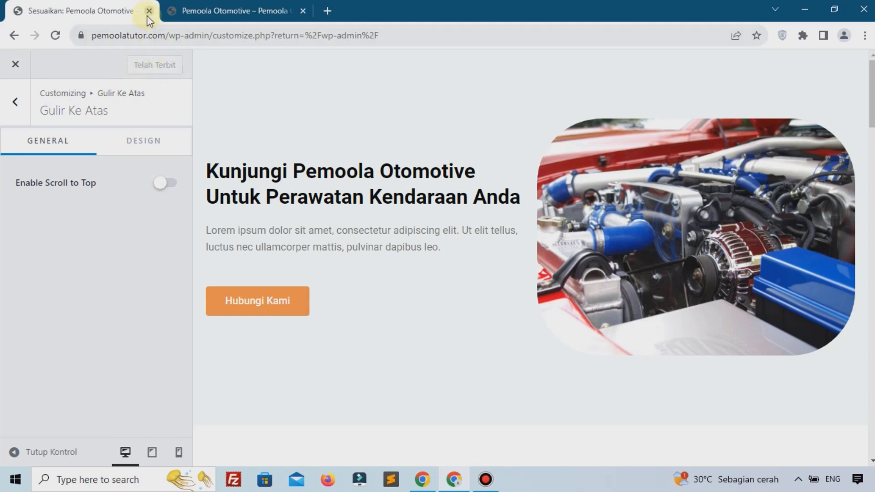
pyautogui.click(149, 10)
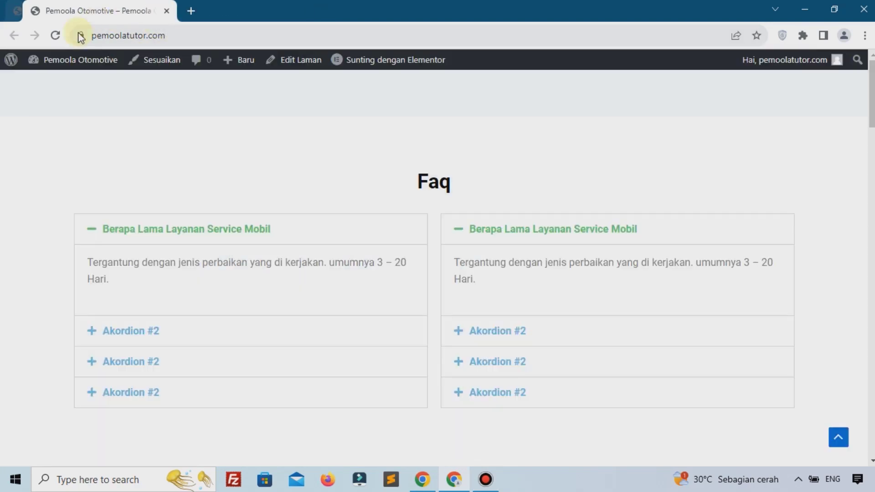
# Reload the live homepage and scroll down to the Faq section and back to the top
pyautogui.click(54, 36)
pyautogui.scroll(15, 333, 378)
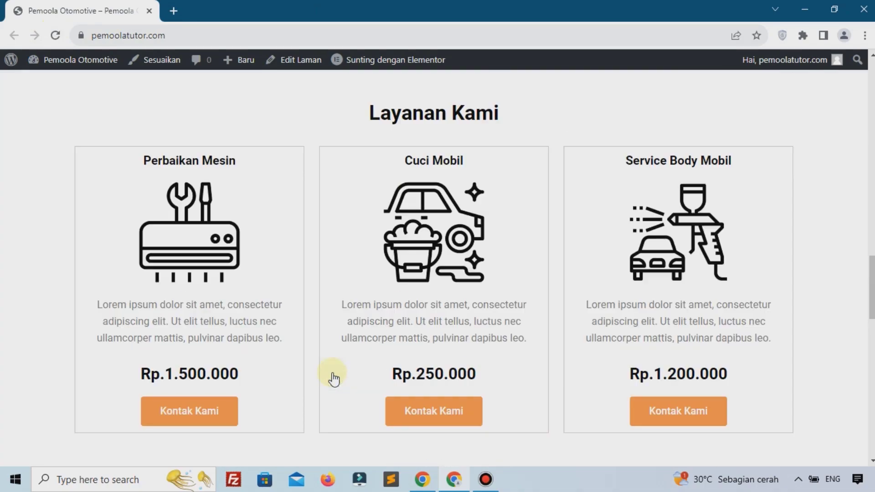
pyautogui.scroll(-10, 333, 378)
pyautogui.scroll(-15, 332, 378)
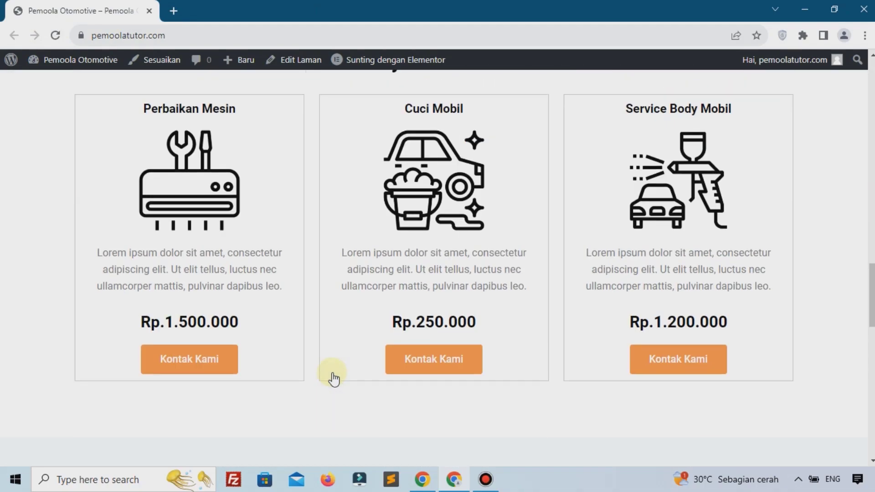
pyautogui.scroll(5, 334, 378)
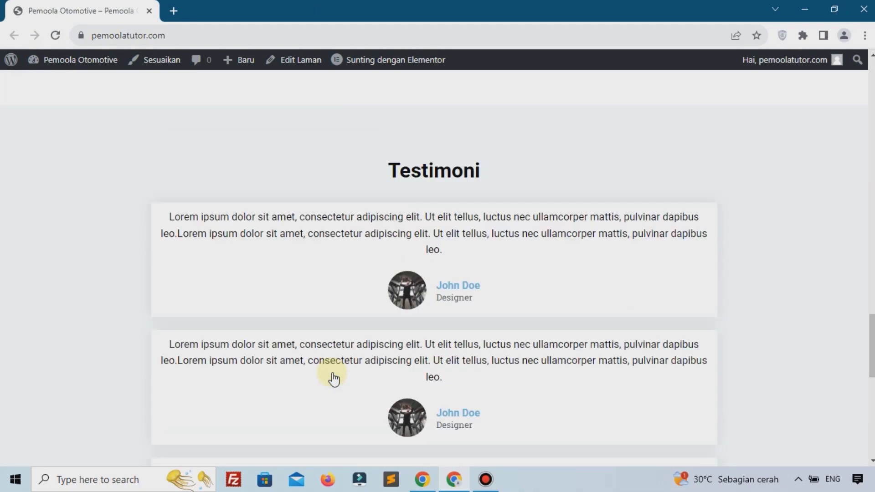
pyautogui.scroll(-5, 333, 379)
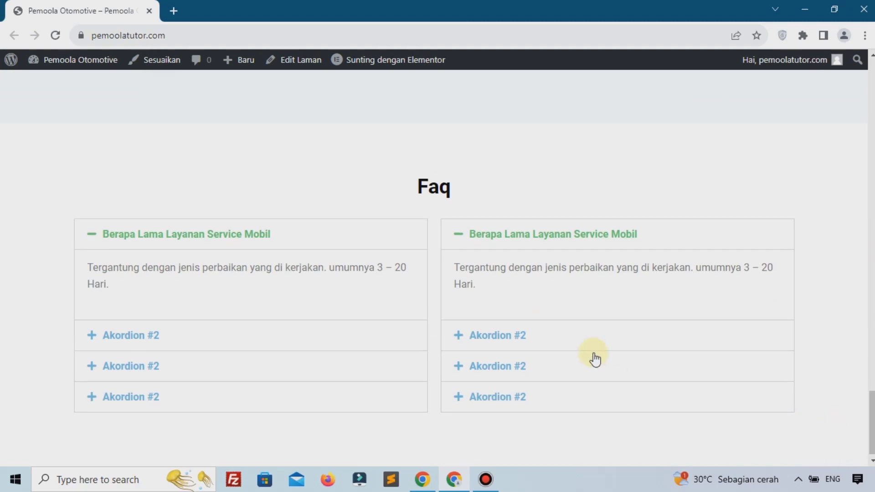
pyautogui.scroll(15, 592, 358)
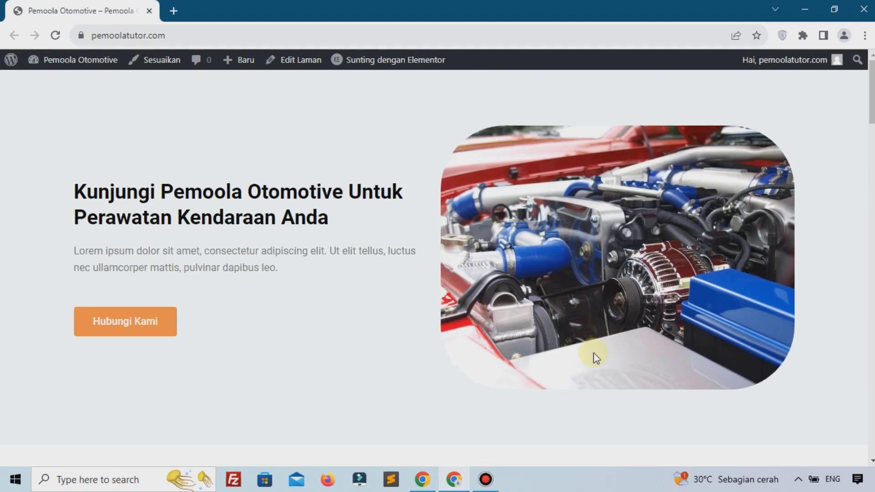